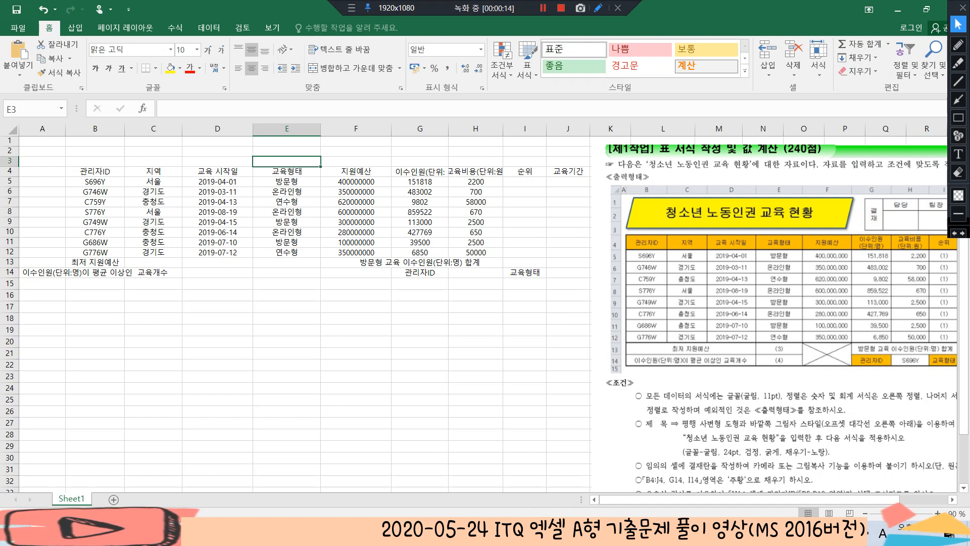
Add two blank worksheets after Sheet1
left_click(355, 223)
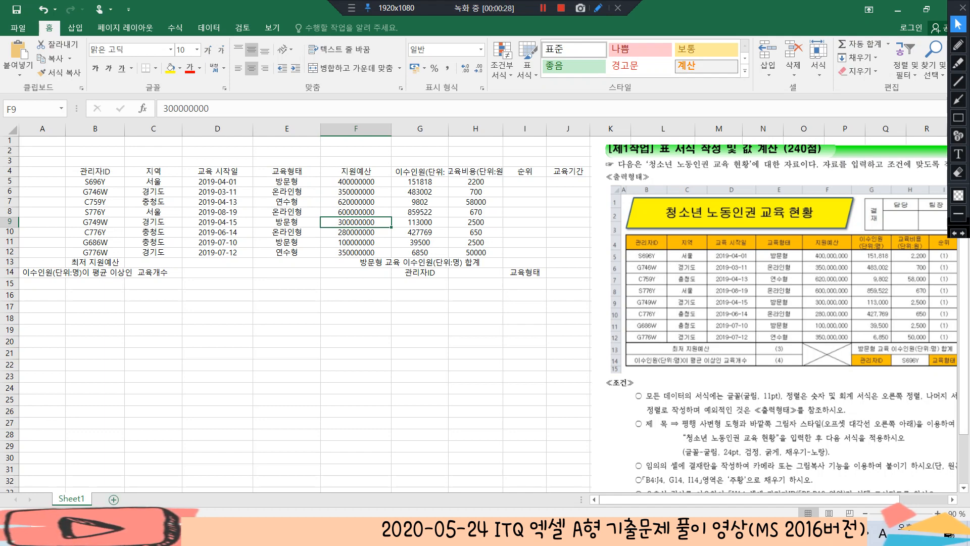
left_click(114, 499)
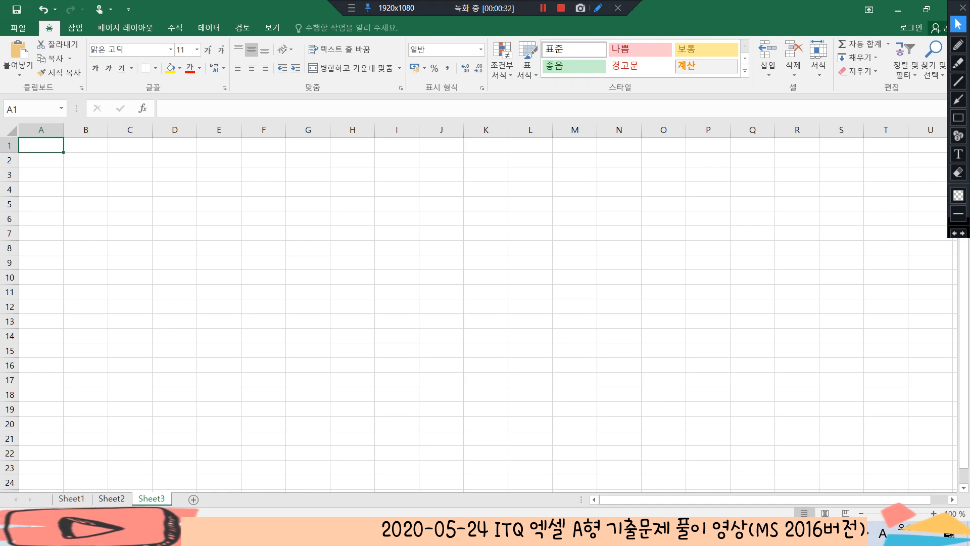
Group all three sheets, starting from Sheet1, and set the width of column A to 1
left_click(71, 498)
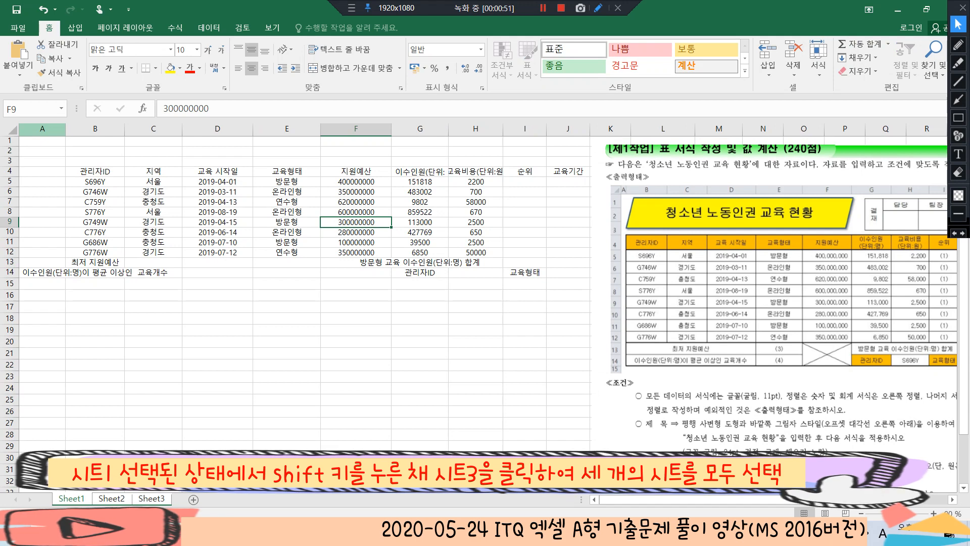
right_click(52, 129)
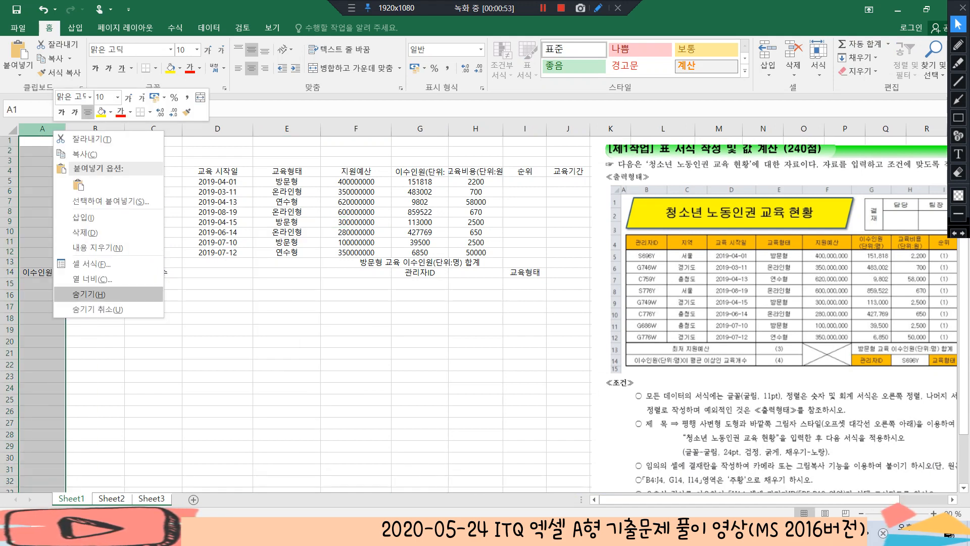
left_click(92, 279)
type("1")
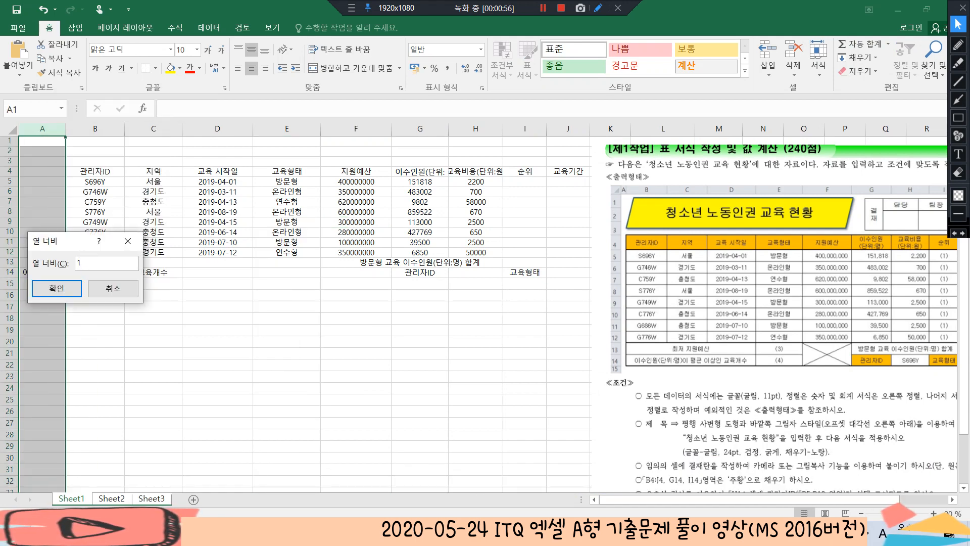
left_click(57, 288)
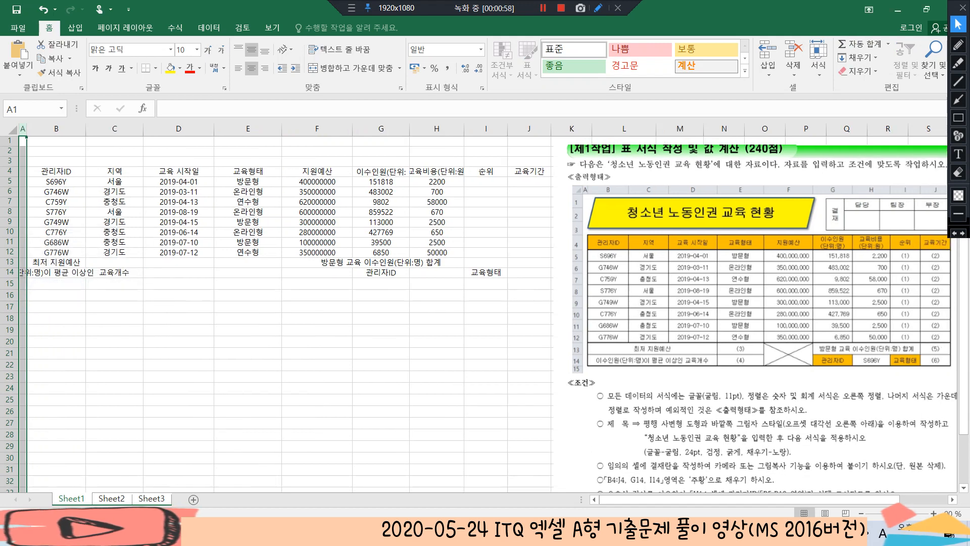
Rename the three sheets 제1작업, 제2작업 and 제3작업, and return to the 제1작업 sheet
double_click(71, 498)
key("Hangul")
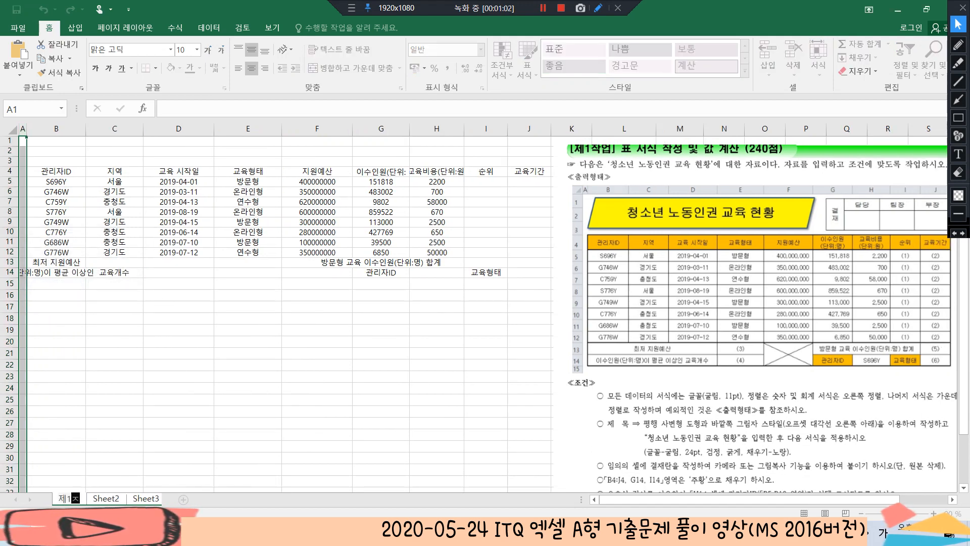
double_click(114, 498)
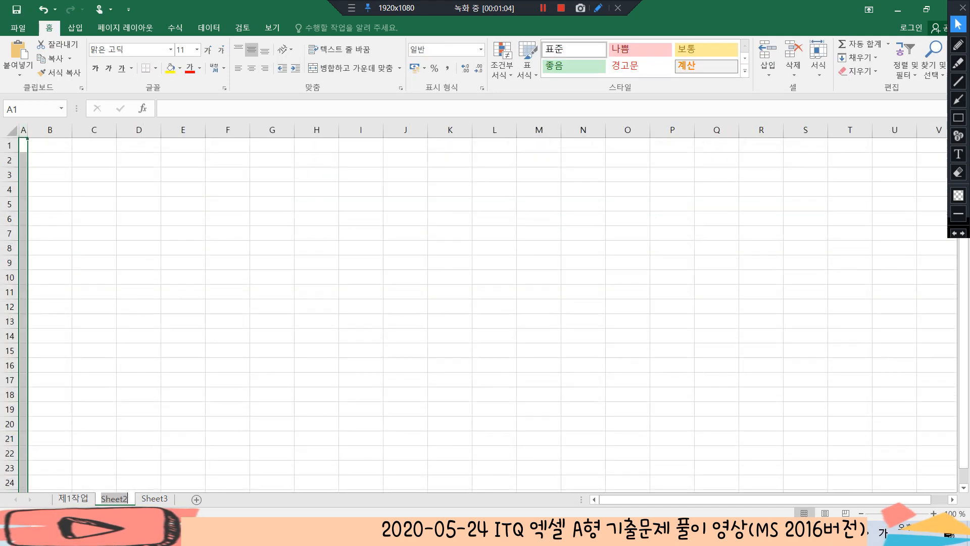
type("제2작업")
double_click(157, 498)
type("ㅈ3자ㄱ어")
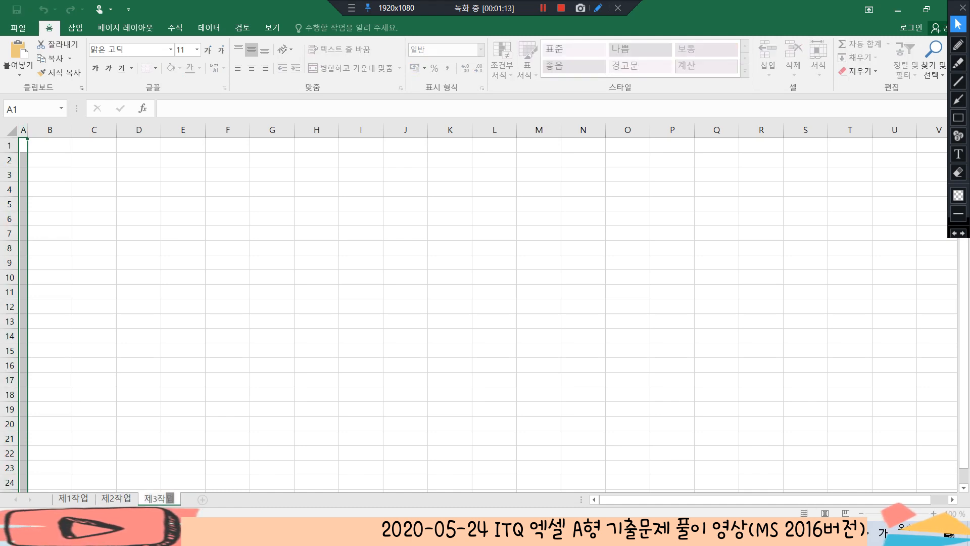
type("ㅂ")
key("Return")
left_click(227, 379)
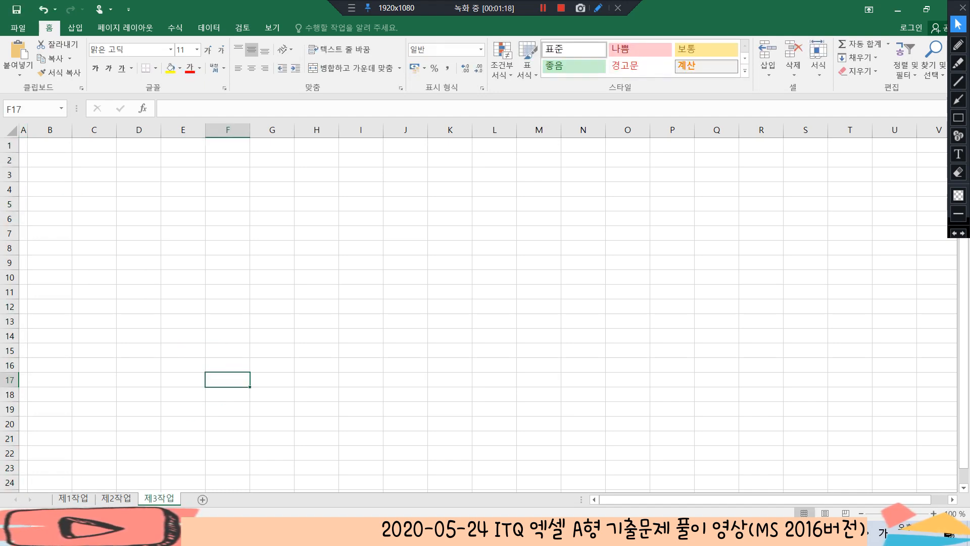
left_click(73, 498)
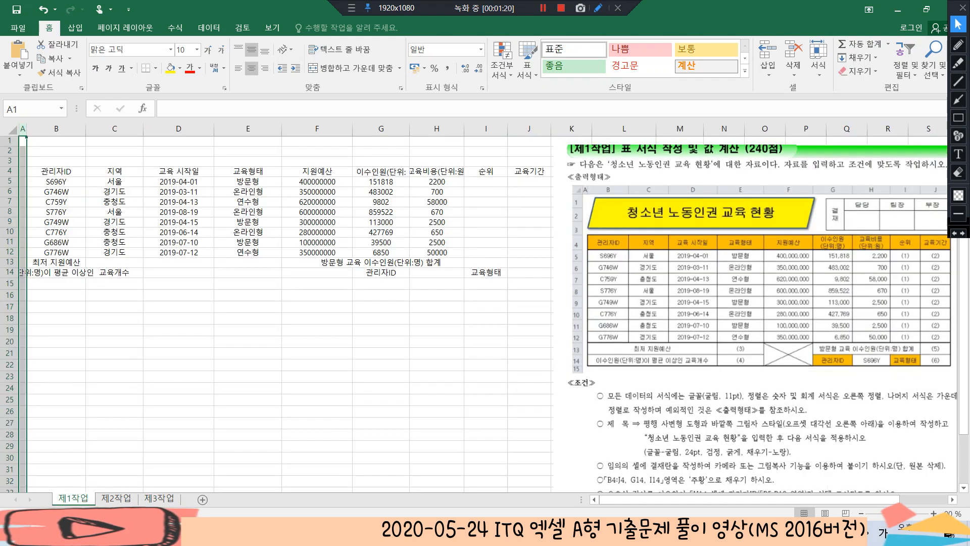
left_click(178, 232)
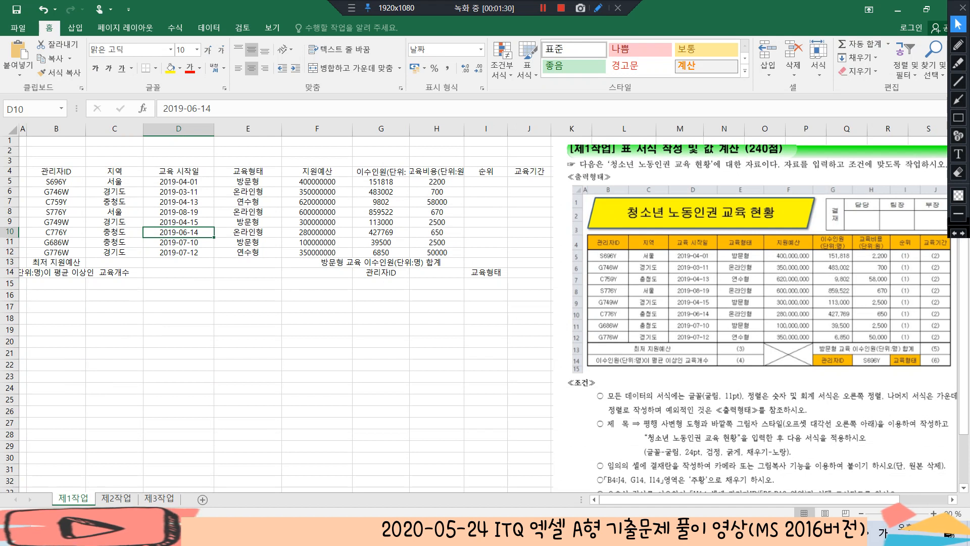
left_click(114, 283)
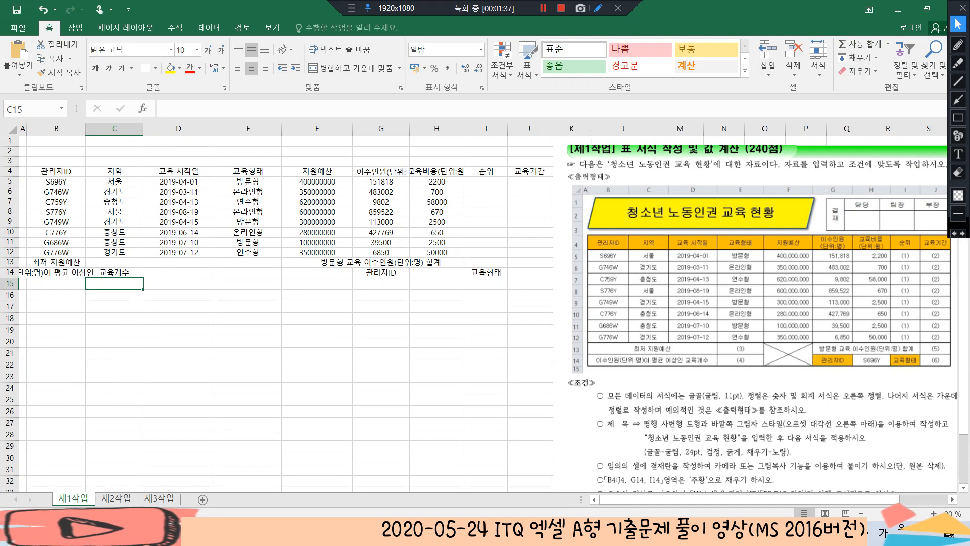
left_click(247, 212)
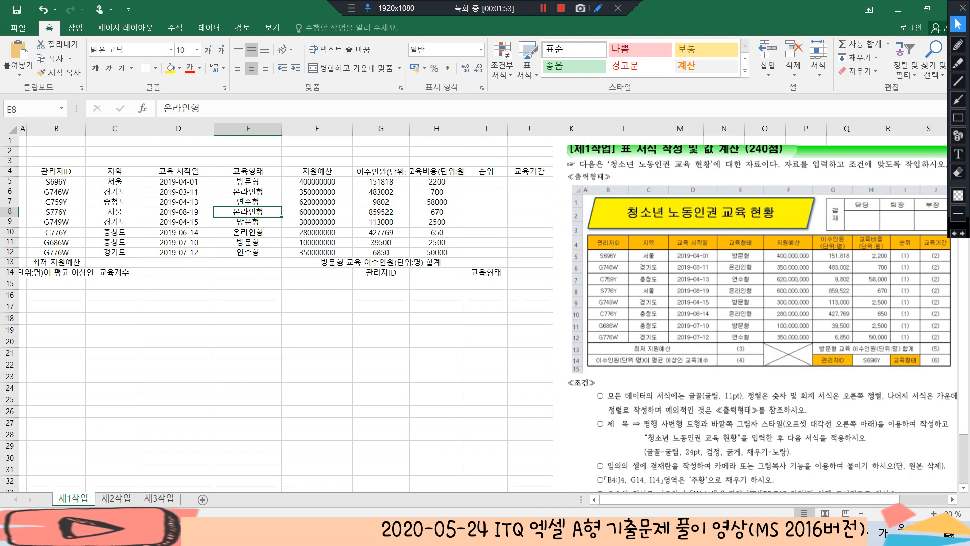
left_click(114, 182)
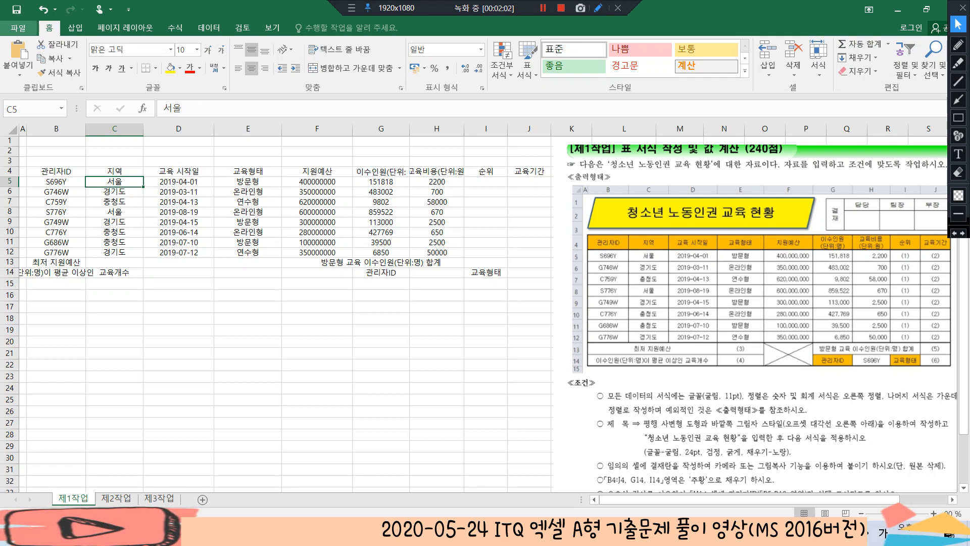
Start saving the workbook under a new name, with the ITQ folder in 문서 as the location
left_click(17, 9)
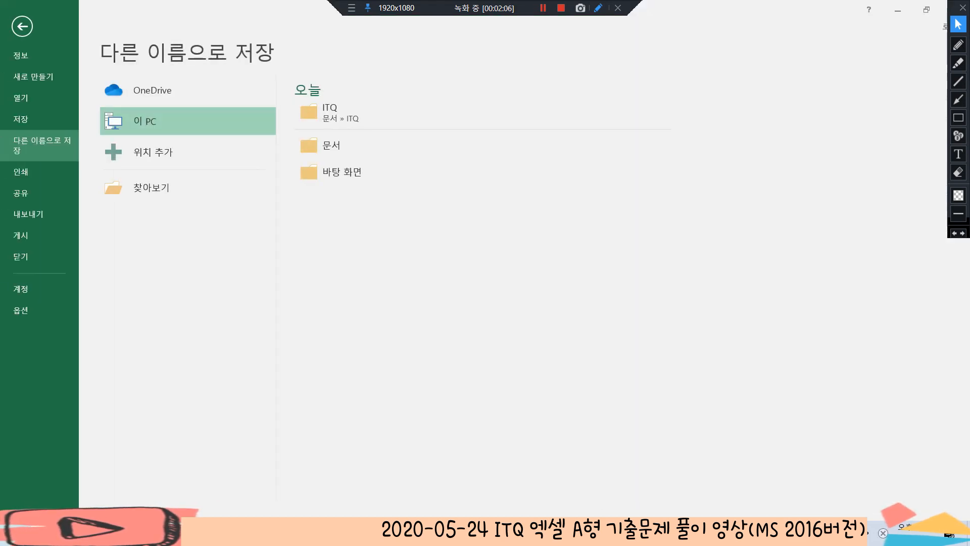
left_click(152, 152)
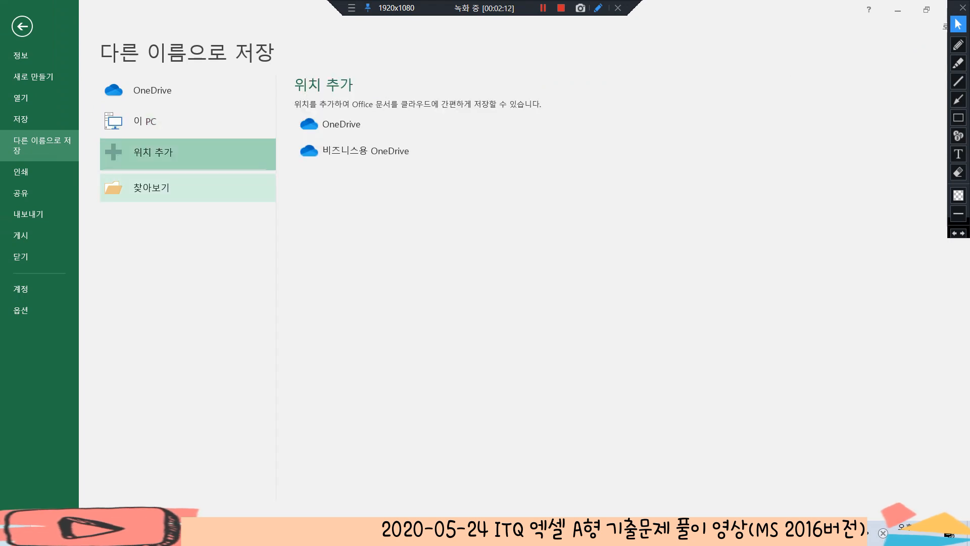
left_click(152, 187)
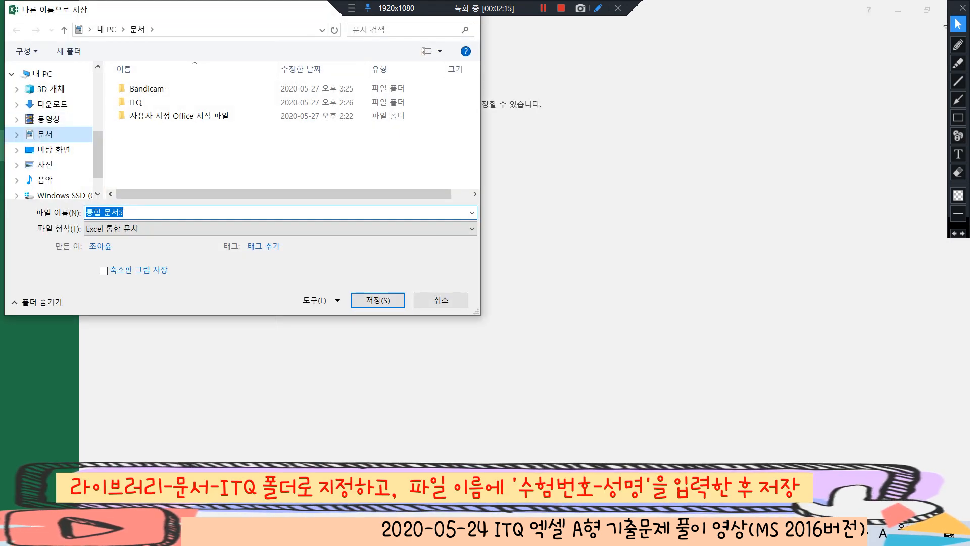
double_click(135, 102)
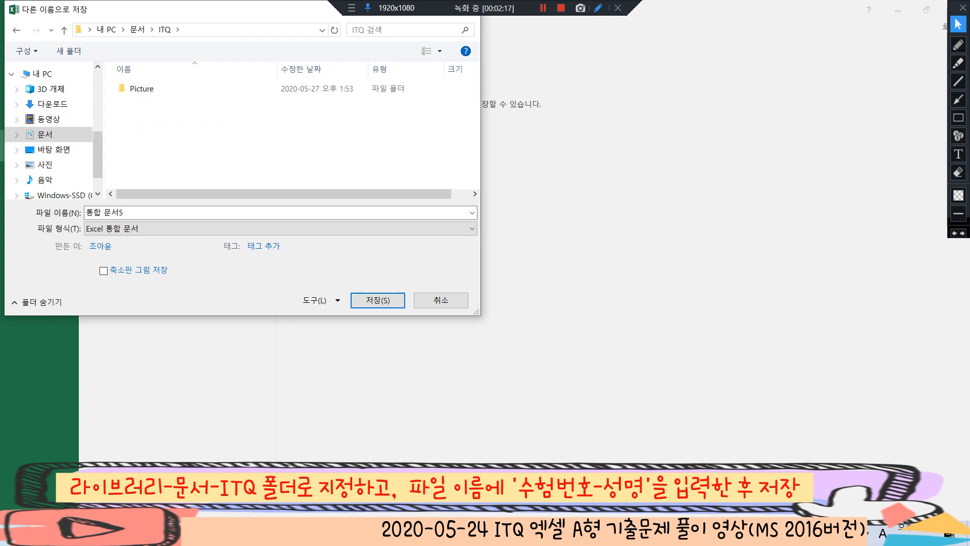
Name the file with the exam number and the candidate's full name joined by a hyphen, and save it
left_click(202, 213)
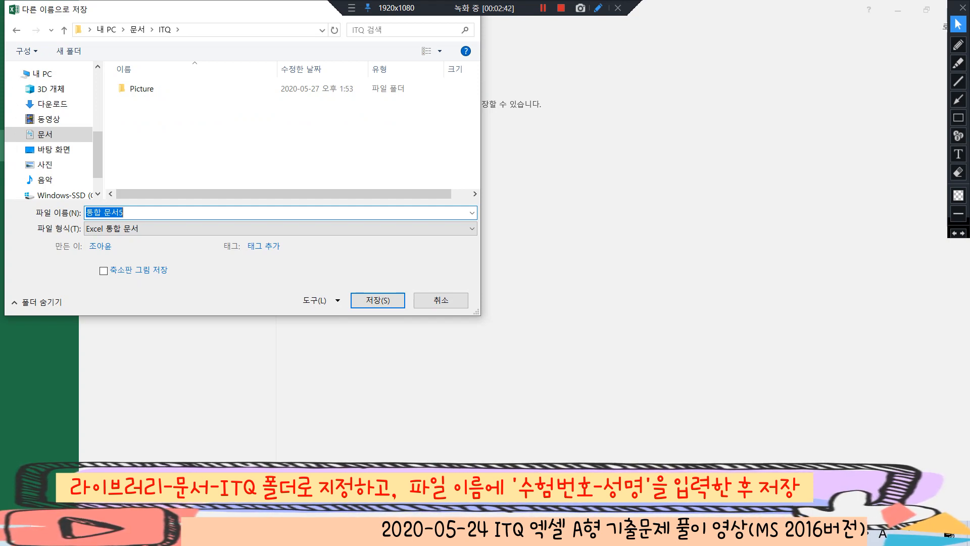
type("1234")
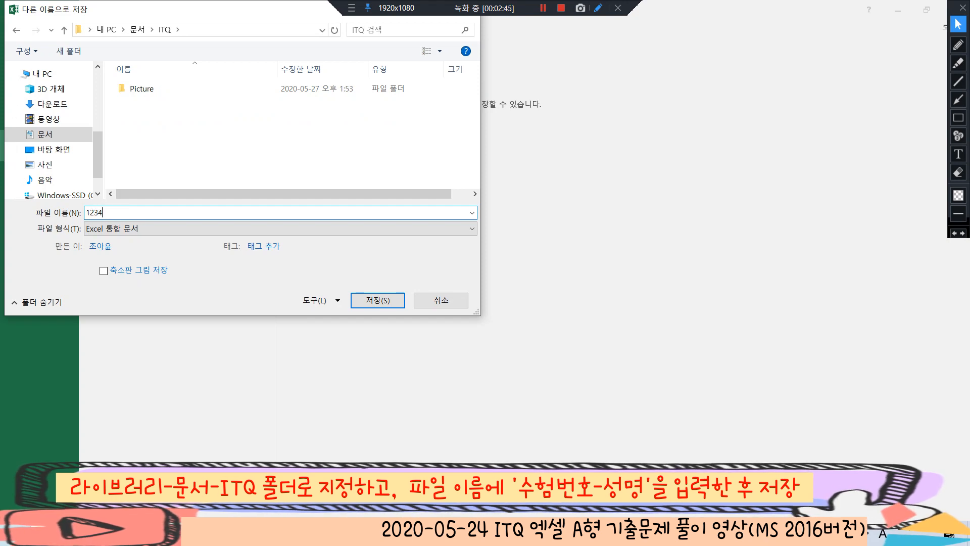
type("5678")
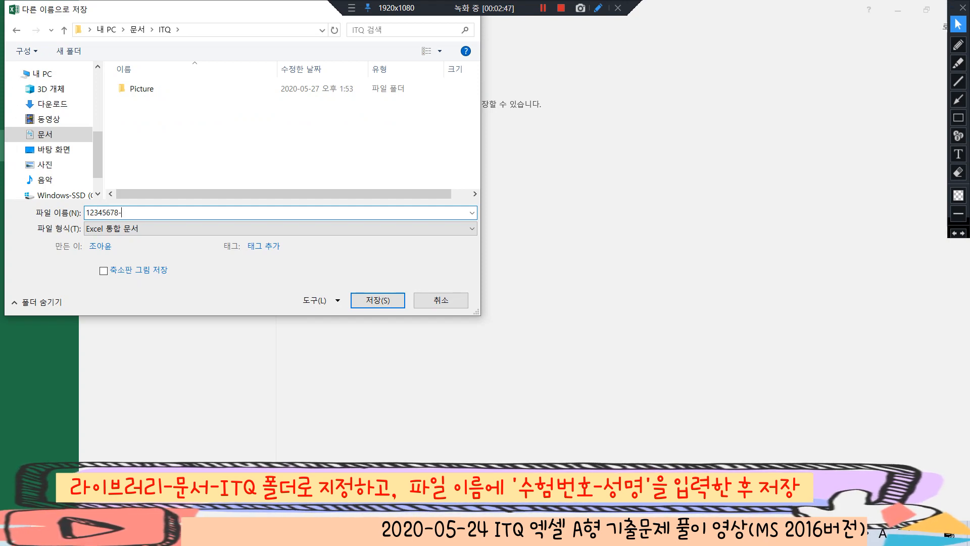
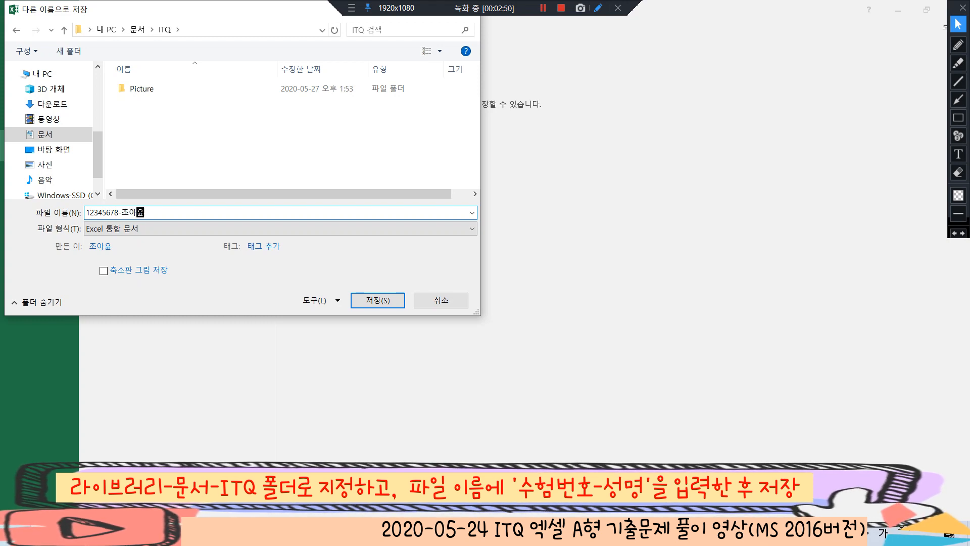
key("Left")
key("Left")
key("Left")
key("Left")
key("shift+Left")
key("shift+Left")
key("shift+Left")
key("shift+Left")
key("shift+Left")
key("shift+Left")
key("shift+Left")
key("shift+Left")
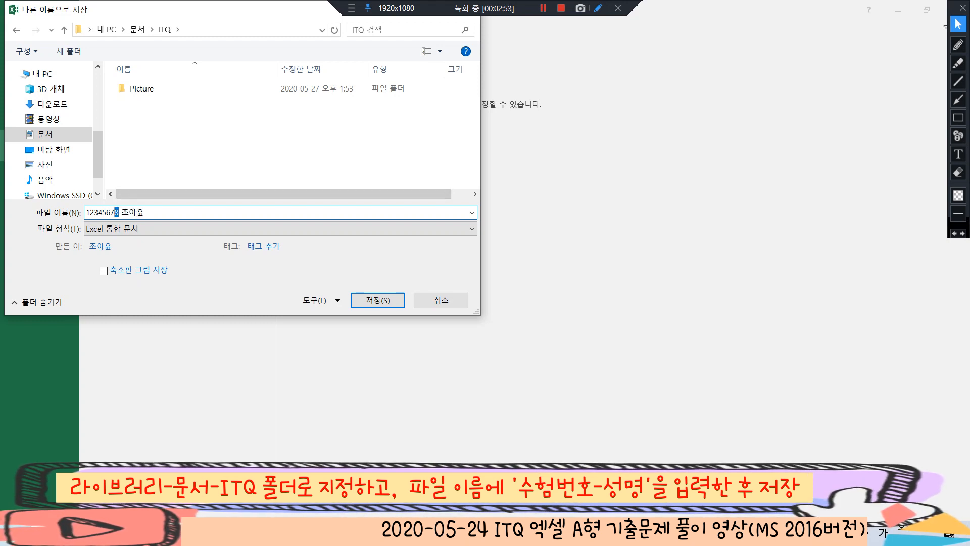
key("End")
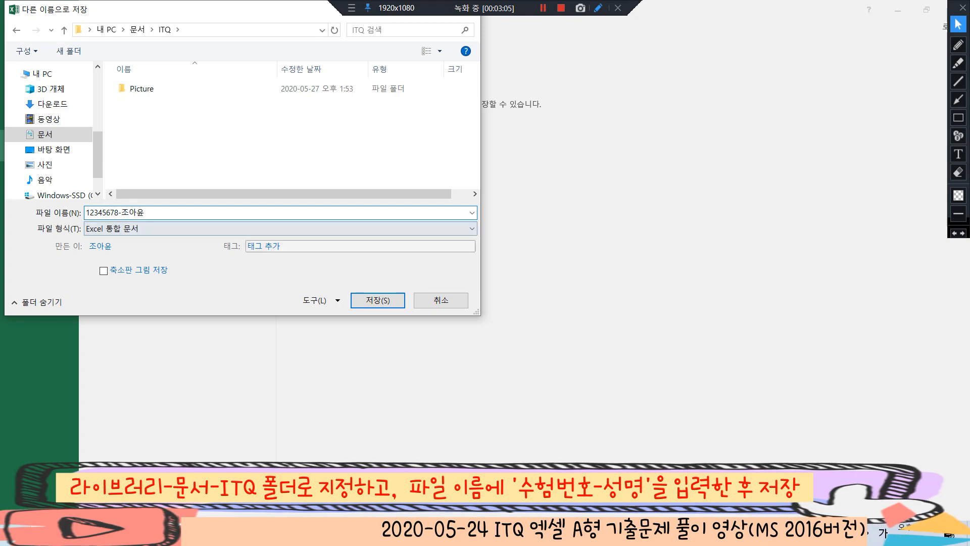
key("Return")
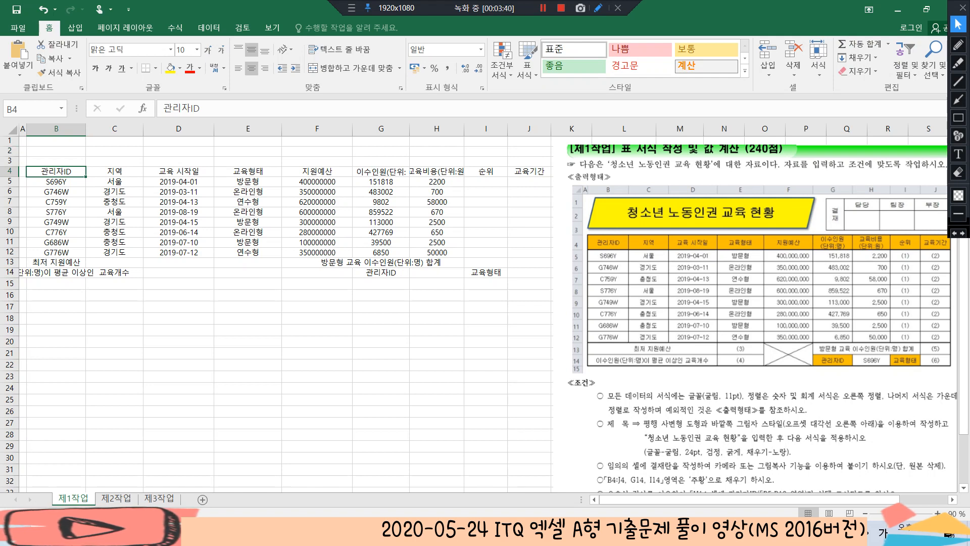
Set the height of rows 1 to 3 to 25
left_click_drag(10, 140, 9, 161)
right_click(9, 161)
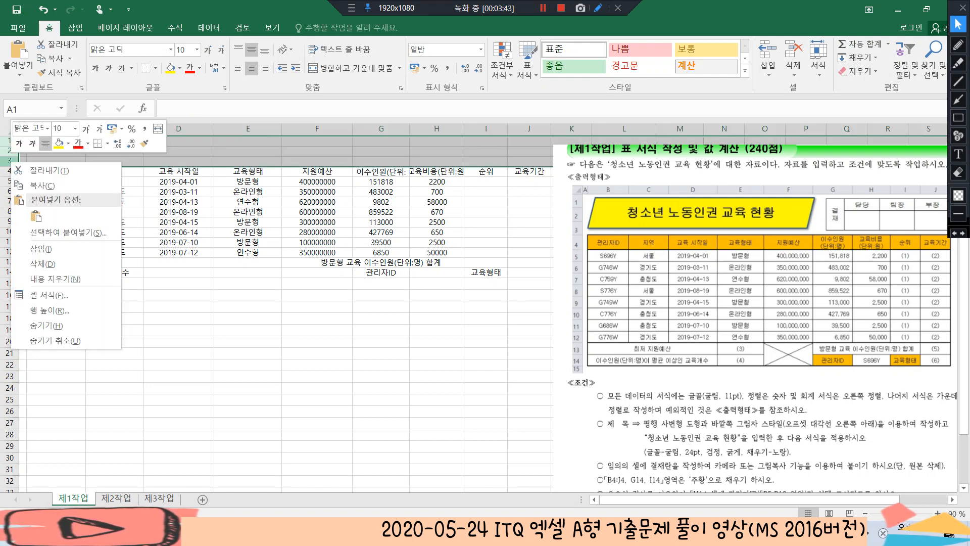
left_click(49, 310)
type("25")
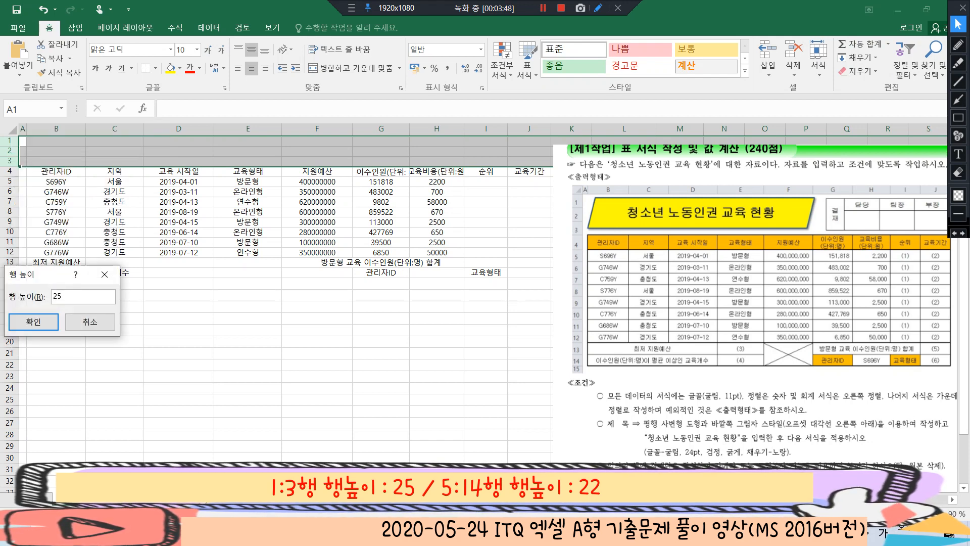
left_click(33, 321)
Set the height of rows 5 to 14 to 22
left_click_drag(9, 207, 9, 299)
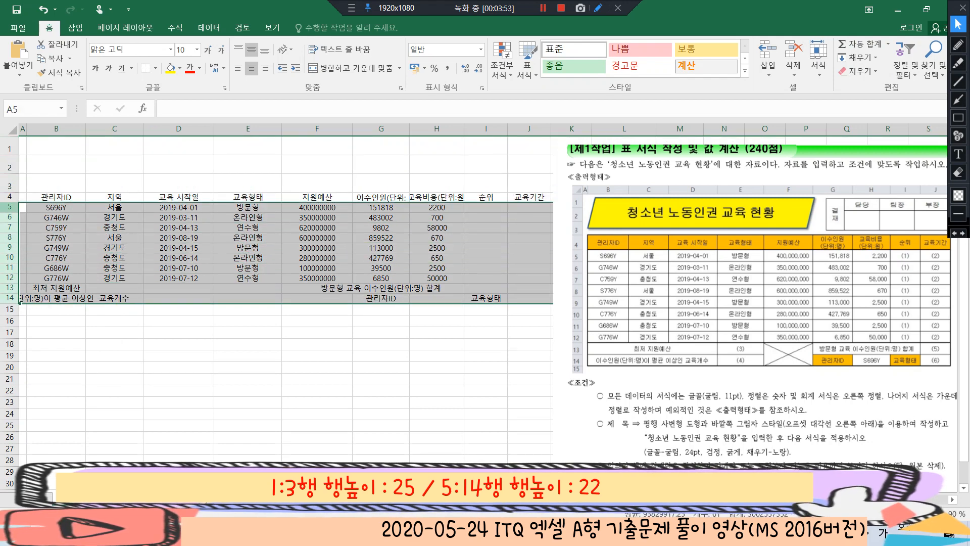
right_click(11, 208)
left_click(40, 357)
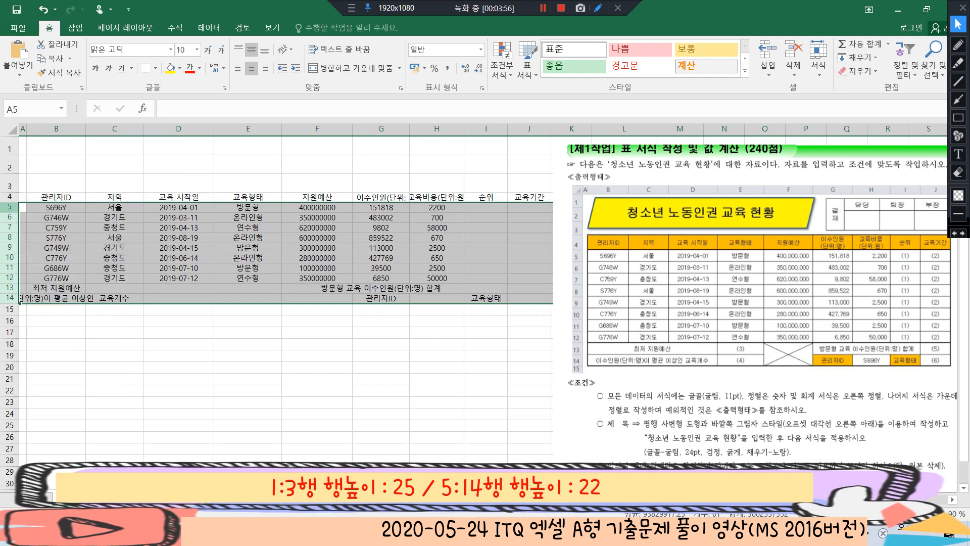
type("22")
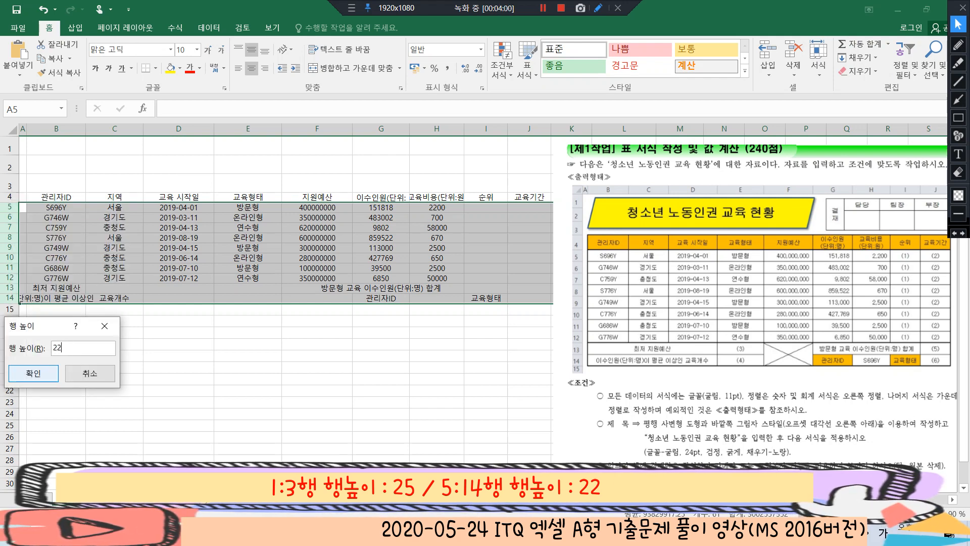
key("Return")
left_click(381, 211)
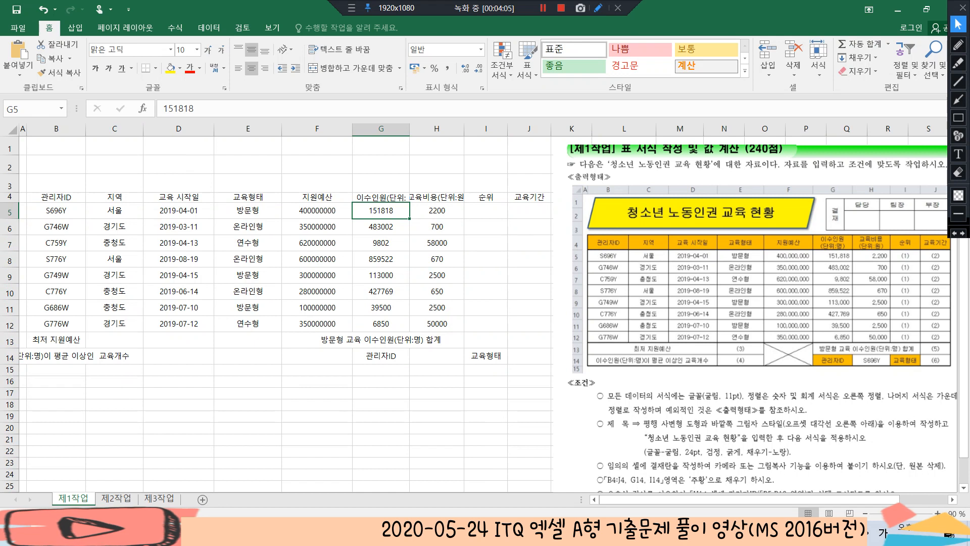
Examine the sample table and the formatting conditions listed under it
left_click(57, 197)
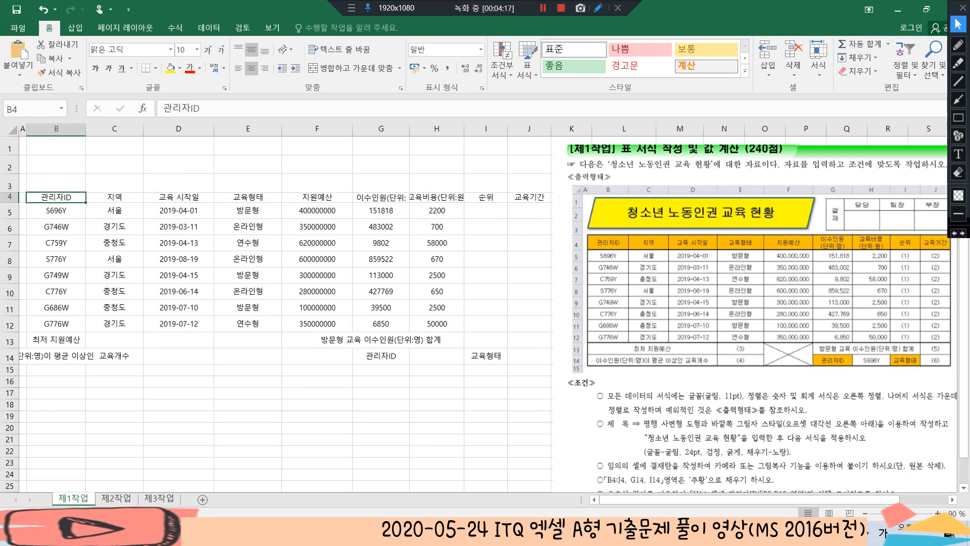
left_click(486, 356)
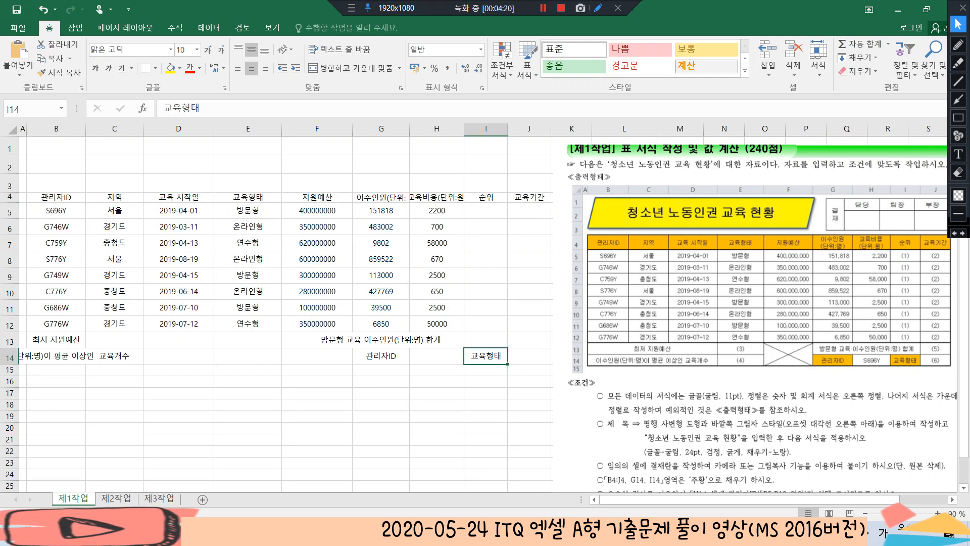
left_click_drag(661, 499, 709, 499)
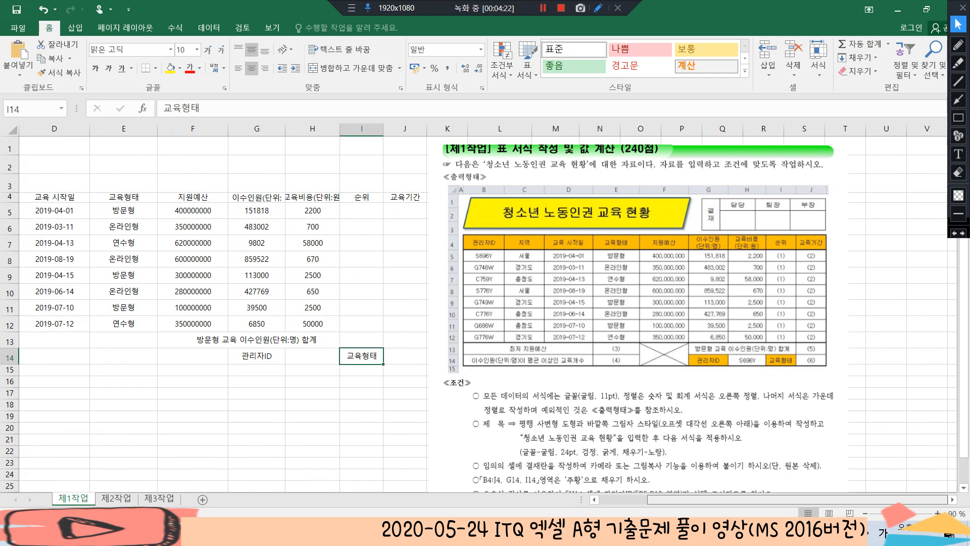
scroll(638, 314, "down", 1)
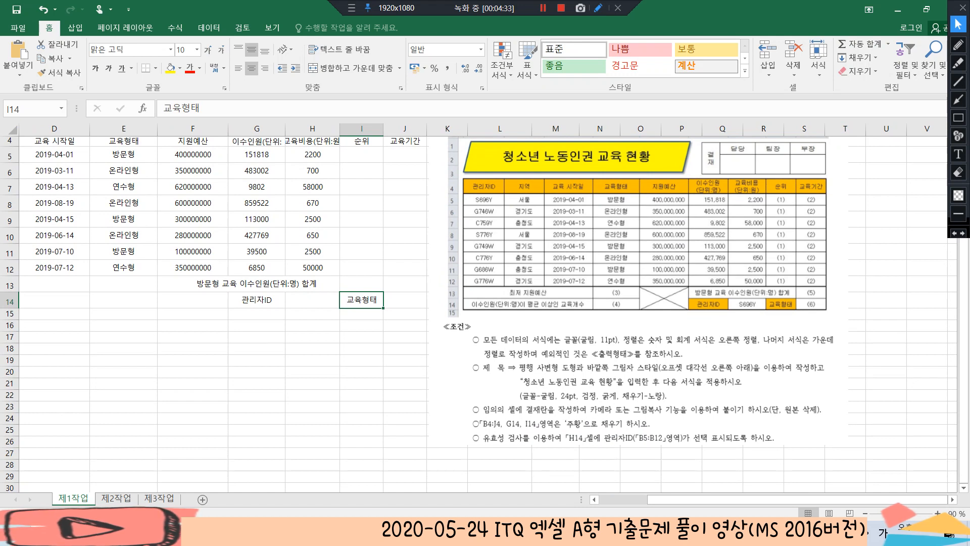
Set the font of the whole 제1작업 sheet to 굴림 at 11 pt with centred alignment
left_click_drag(691, 499, 642, 499)
scroll(485, 303, "up", 1)
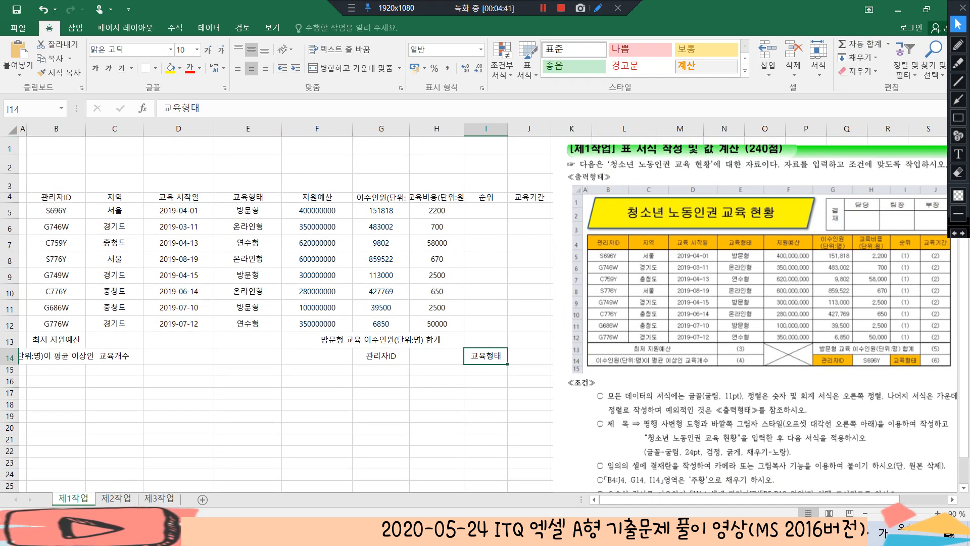
left_click(13, 130)
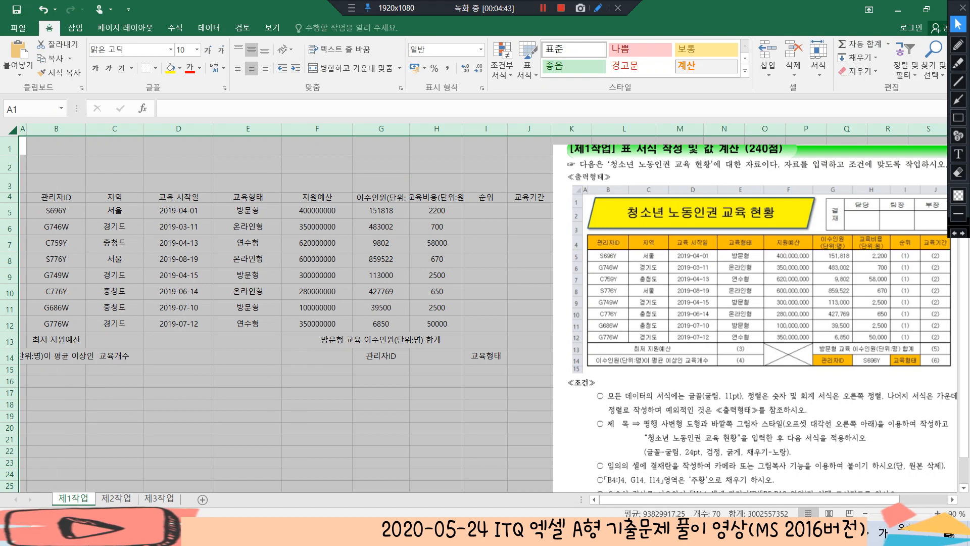
left_click(128, 49)
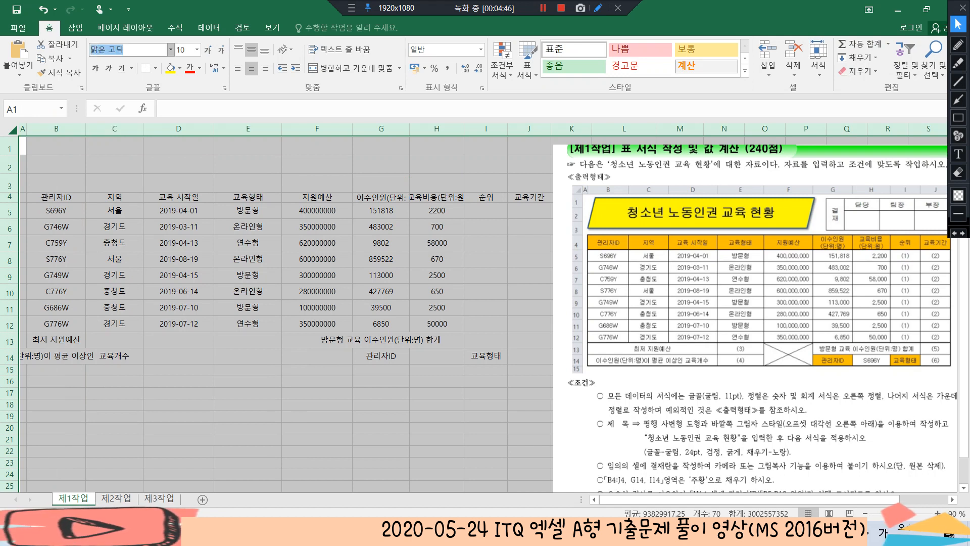
type("굴림")
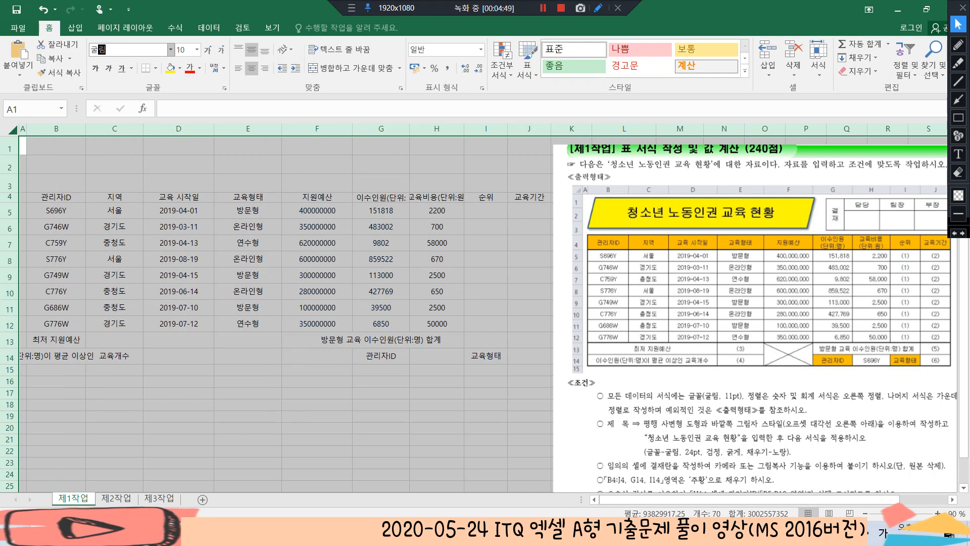
key("Tab")
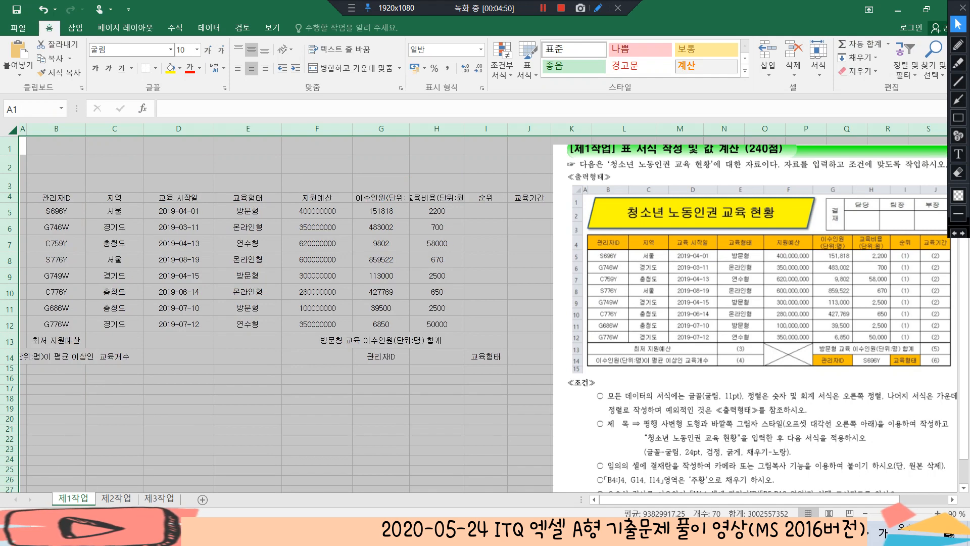
type("11")
key("Return")
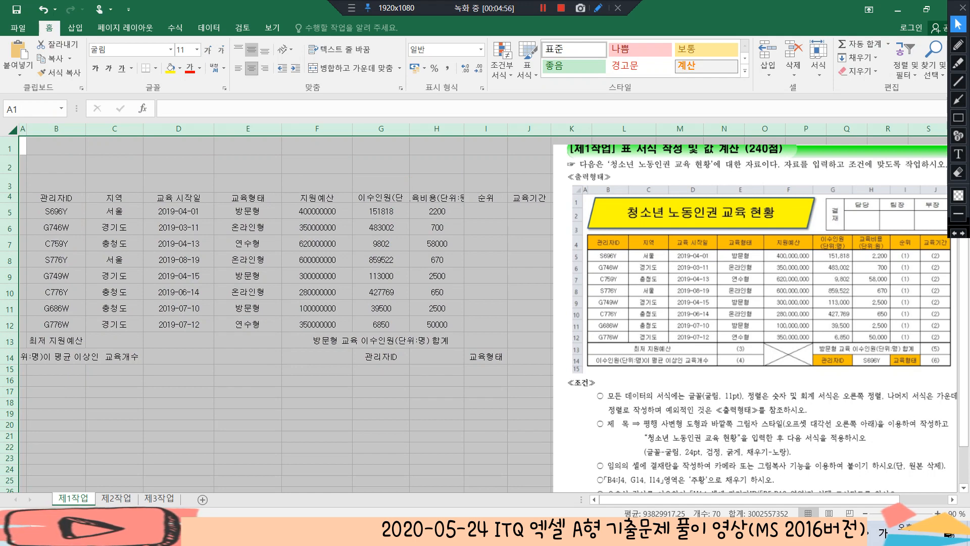
left_click(251, 67)
left_click(251, 68)
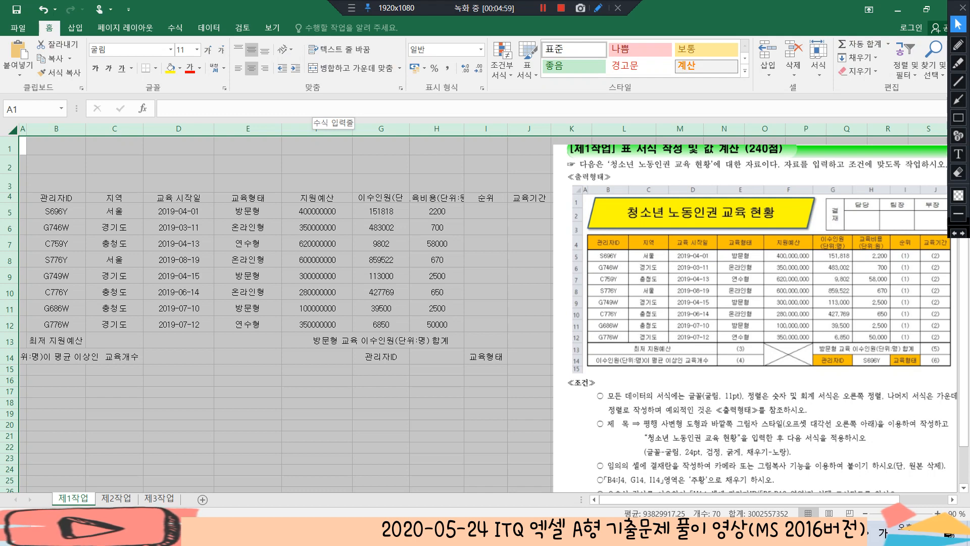
Right-align the numeric data in cells F5:I12
left_click(436, 228)
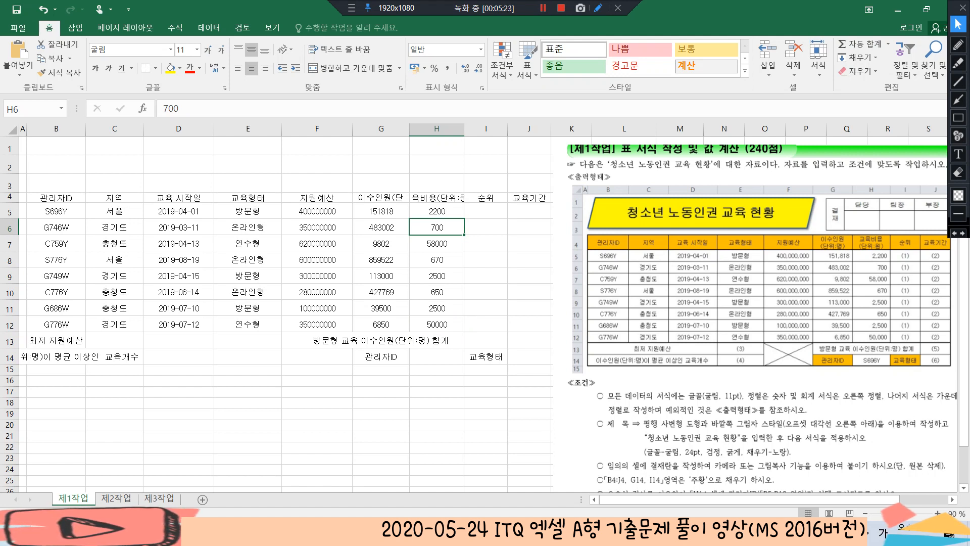
left_click(316, 211)
left_click_drag(317, 211, 485, 325)
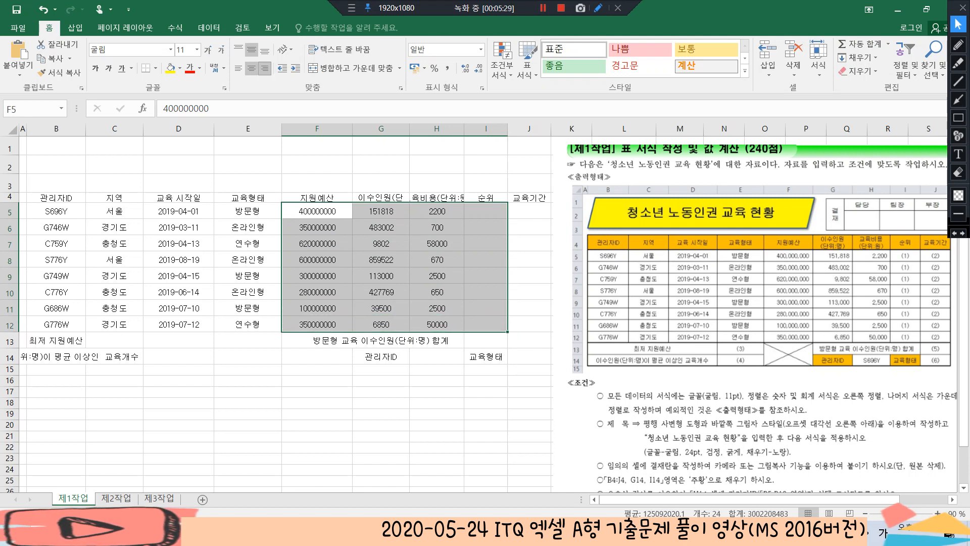
left_click(264, 68)
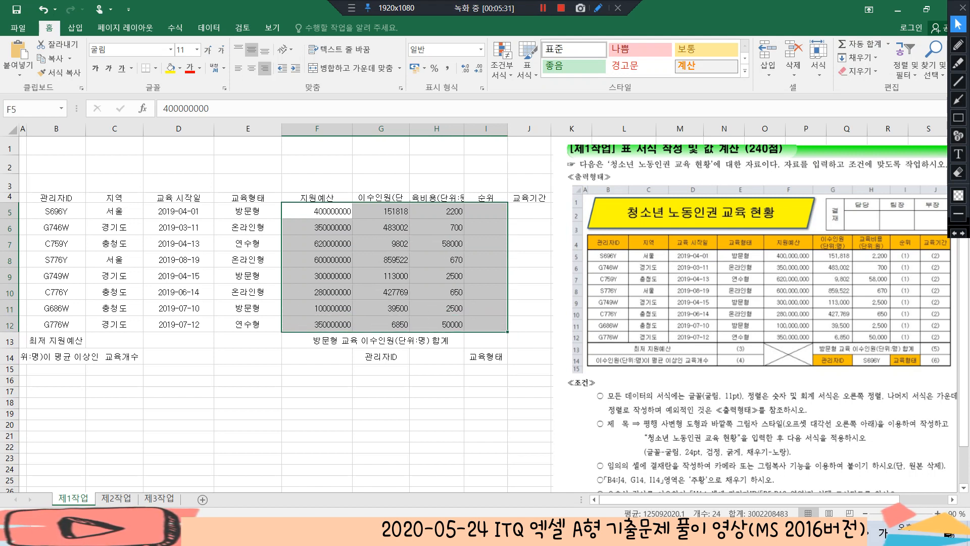
left_click(436, 211)
Draw a parallelogram about 14.8 cm wide and 2.2 cm high over rows 1 to 3, spanning columns B to F
scroll(436, 212, "down", 1)
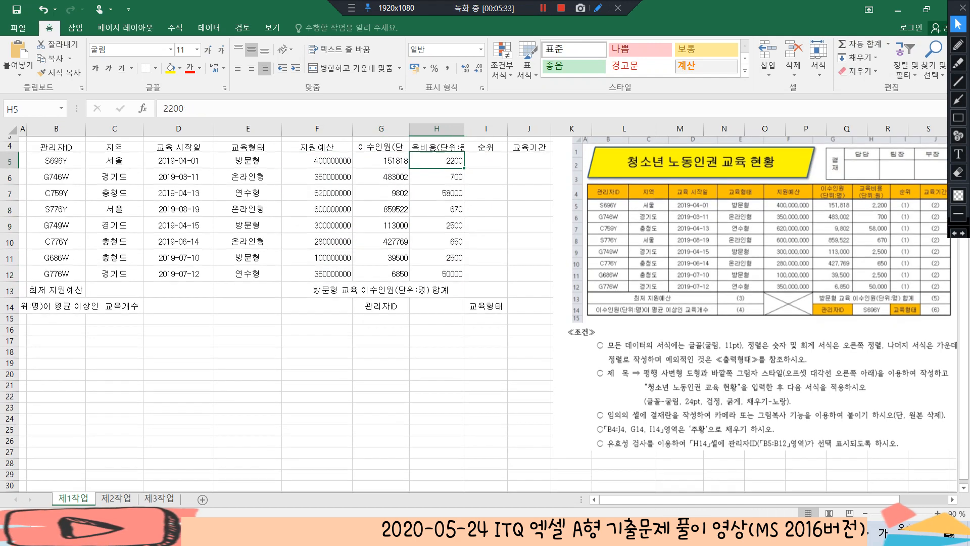
scroll(436, 212, "down", 1)
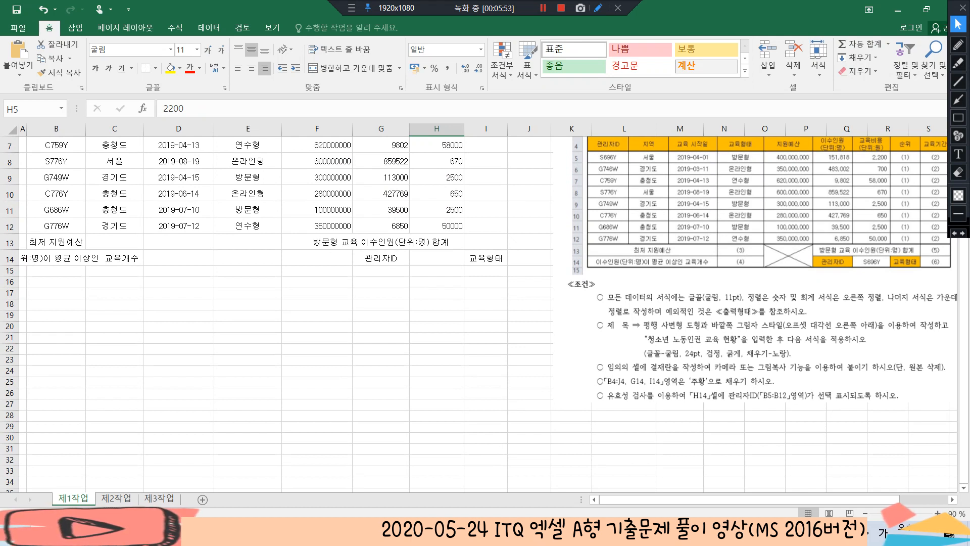
scroll(488, 313, "up", 2)
left_click(56, 146)
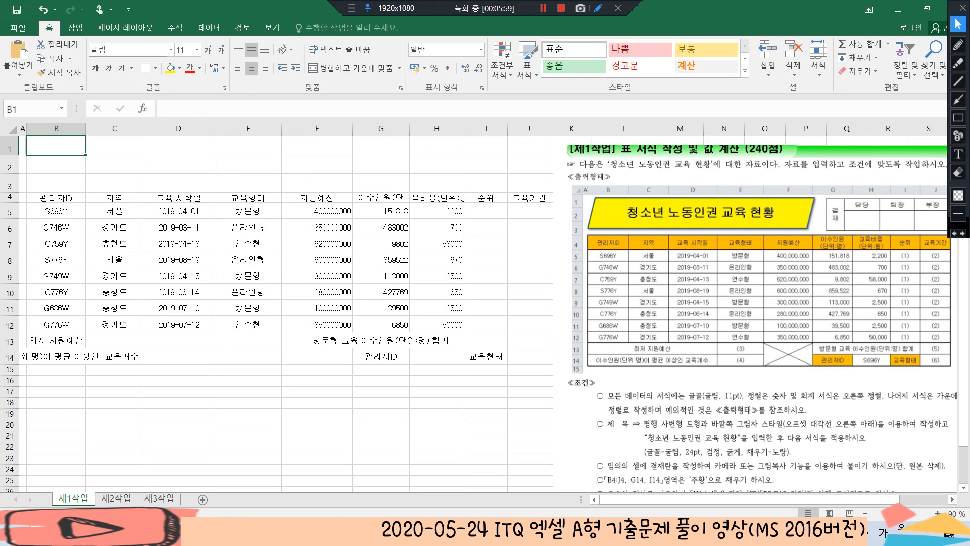
left_click(75, 28)
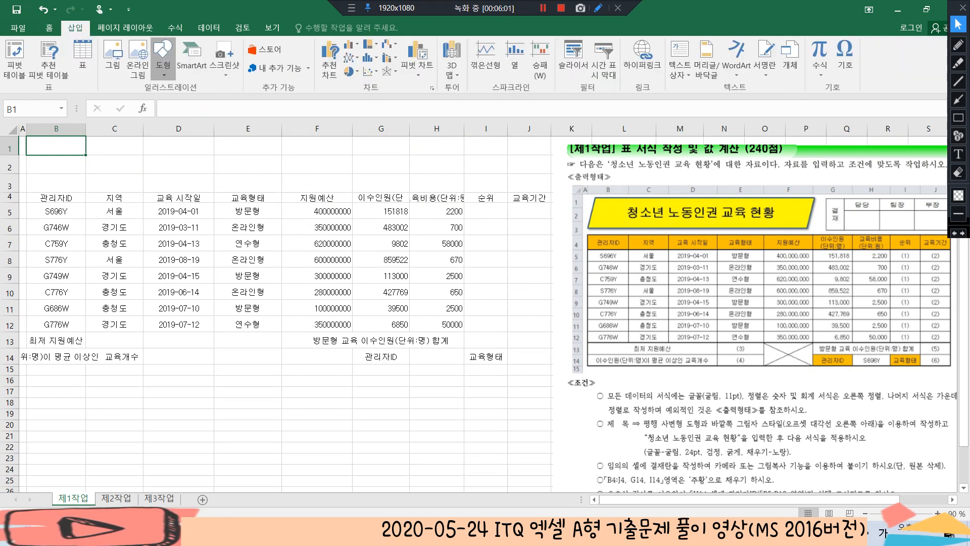
left_click(163, 57)
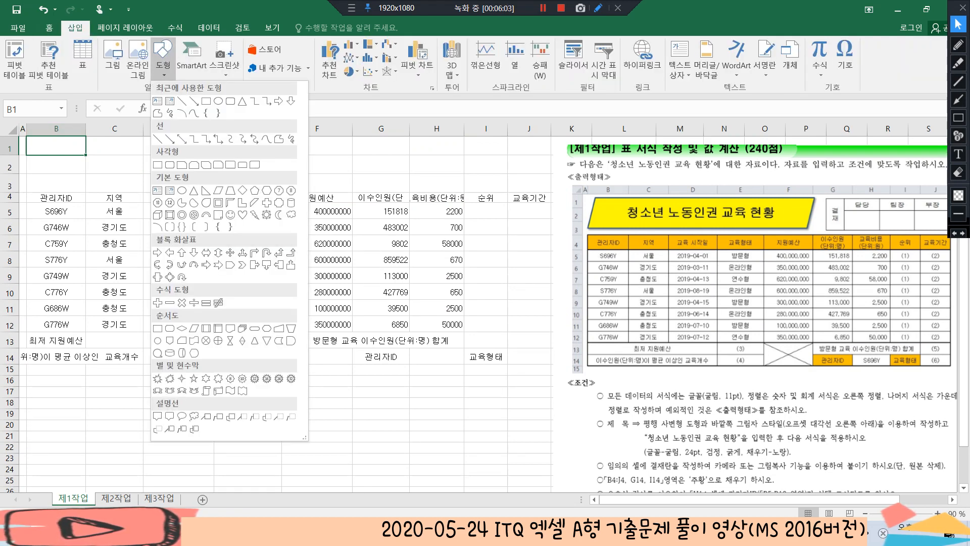
left_click(218, 190)
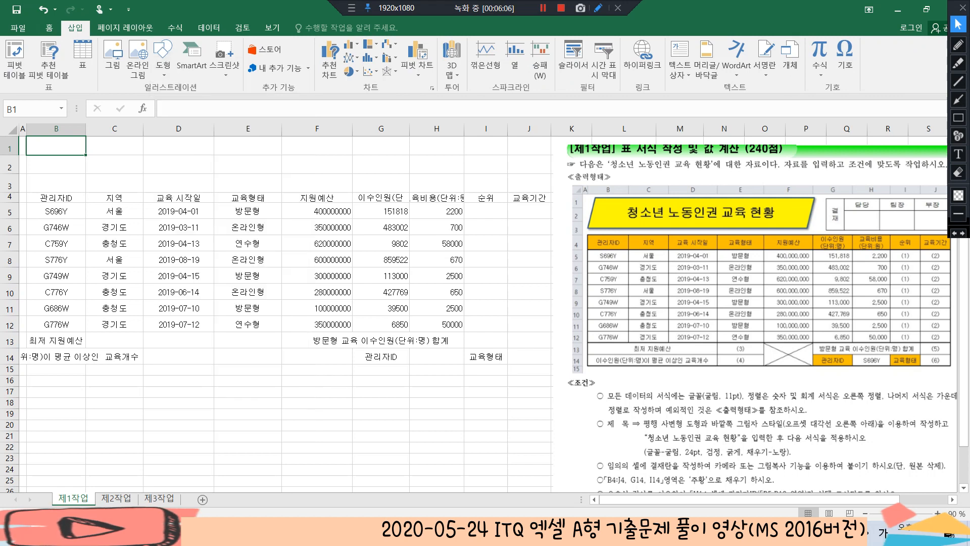
mouse_move(39, 142)
left_mouse_down()
mouse_move(198, 167)
mouse_move(335, 167)
mouse_move(355, 172)
mouse_move(352, 191)
left_mouse_up()
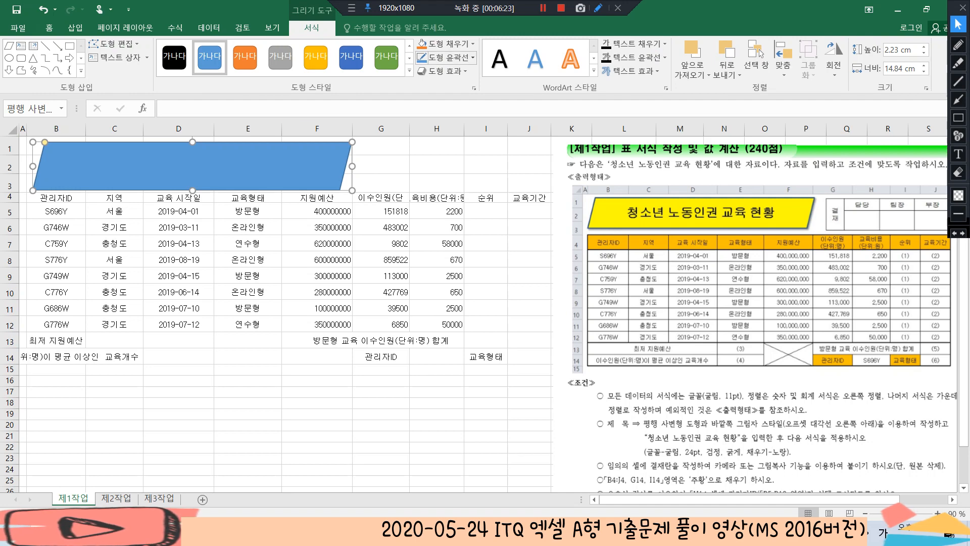
Apply the outer shadow 오프셋 대각선 오른쪽 아래 to the parallelogram
left_click(443, 70)
mouse_move(459, 120)
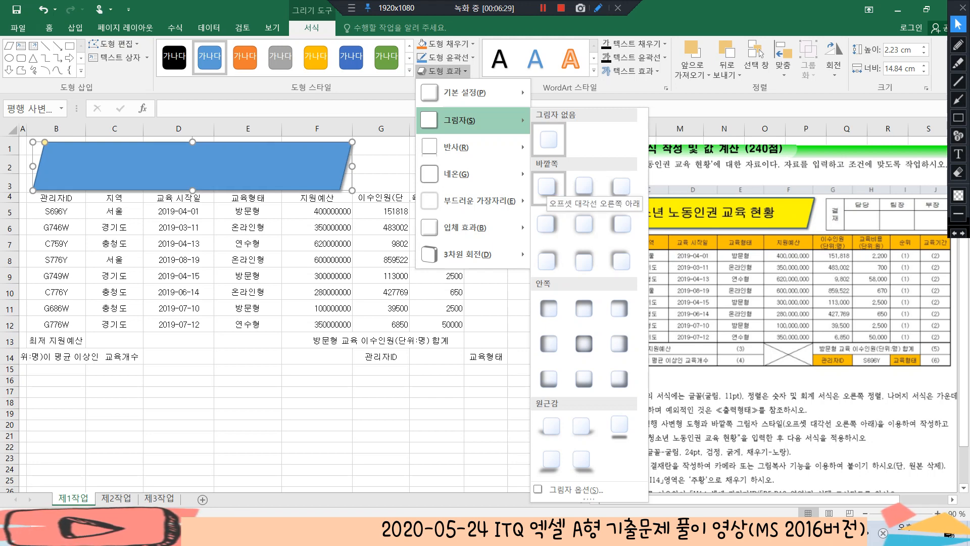
left_click(548, 187)
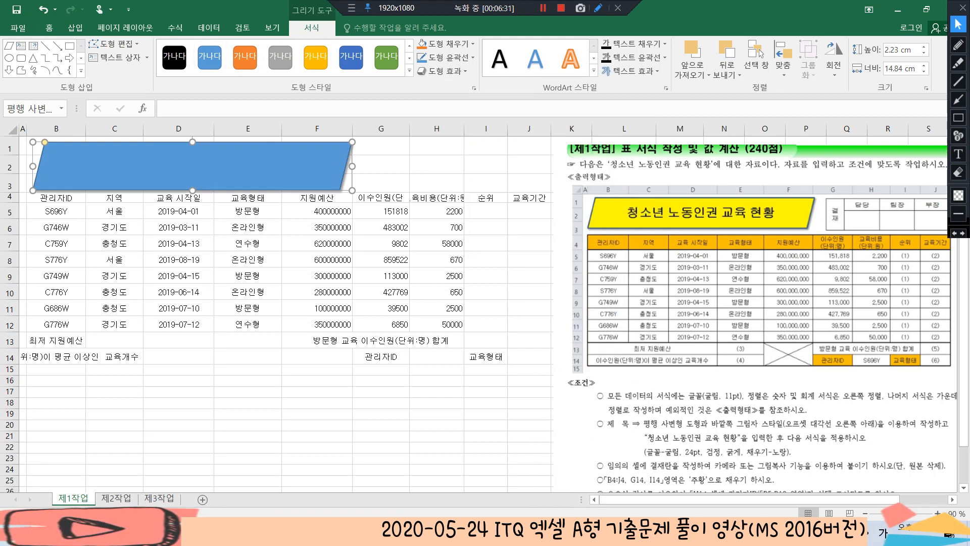
Add the title text "청소년 노동인권 교육 현황" inside the parallelogram
right_click(252, 157)
left_click(288, 230)
type("청소년 노동인권ㄱ")
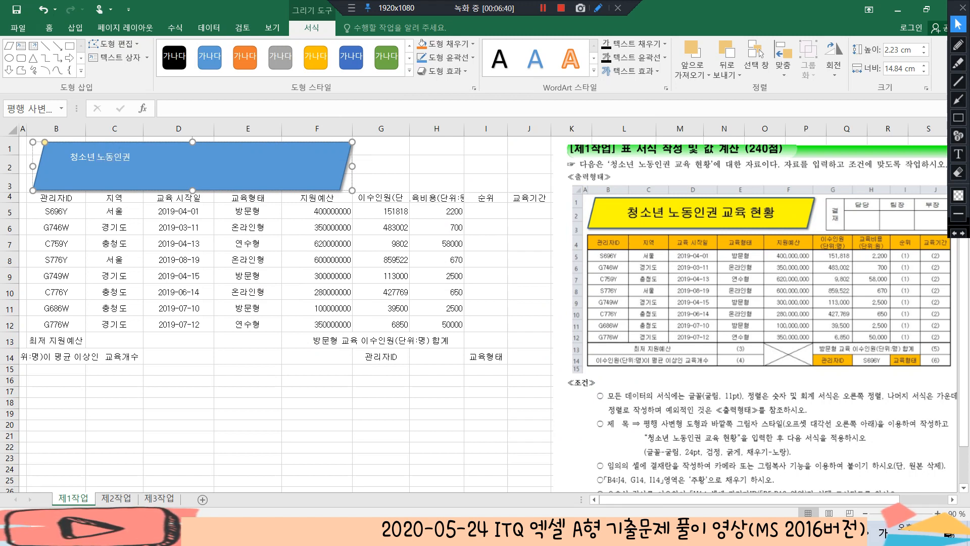
type("ㅛ육 현화")
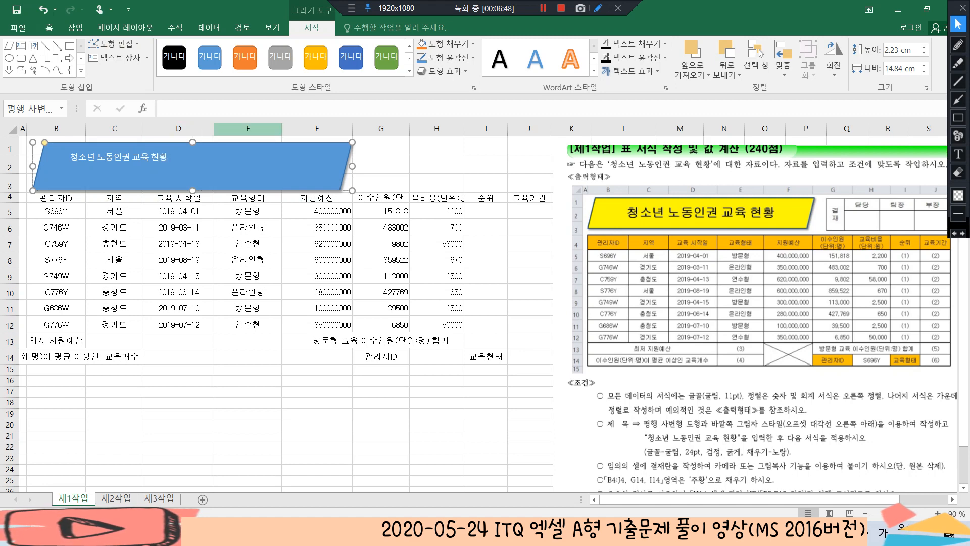
Format the parallelogram's title text as 굴림, 24 pt, black and bold
left_click(49, 28)
left_click(128, 49)
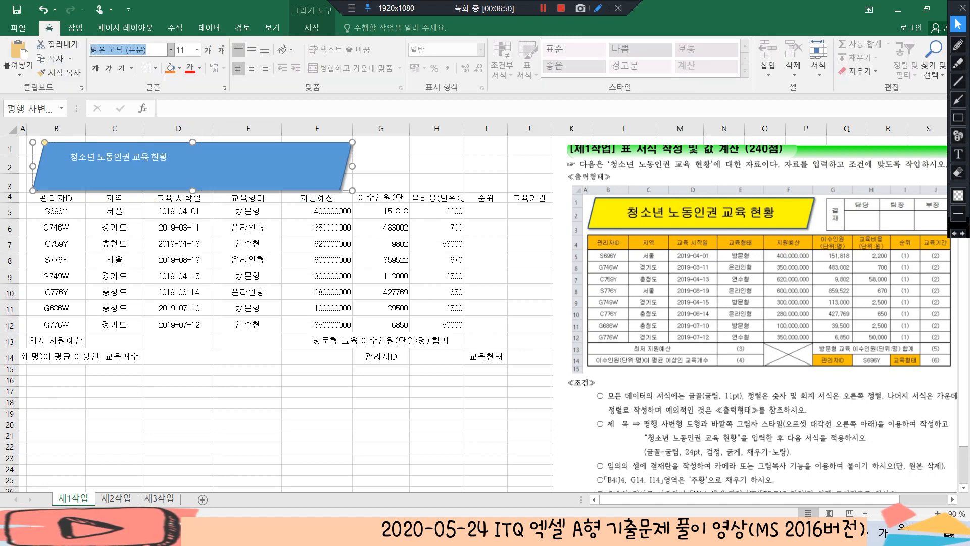
type("굴림")
key("Return")
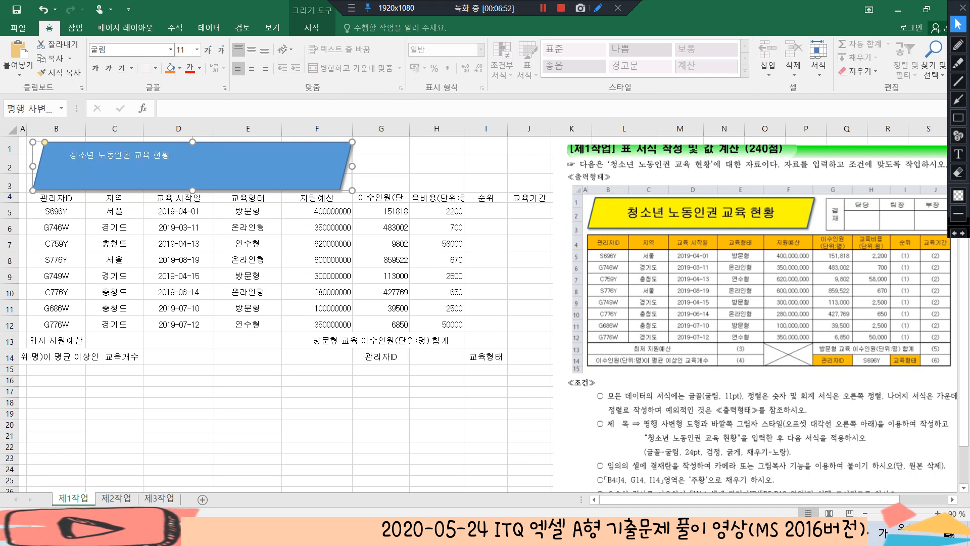
left_click(182, 50)
type("24")
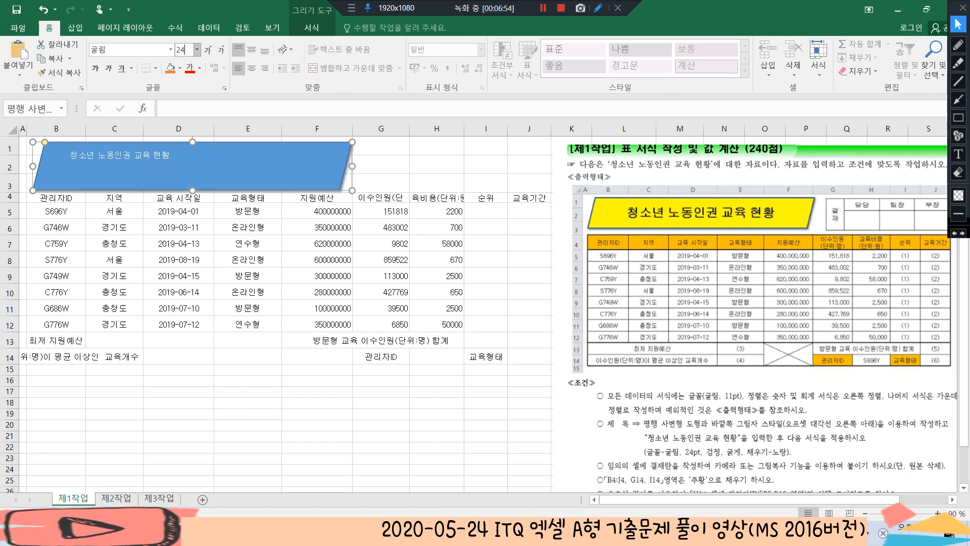
key("Return")
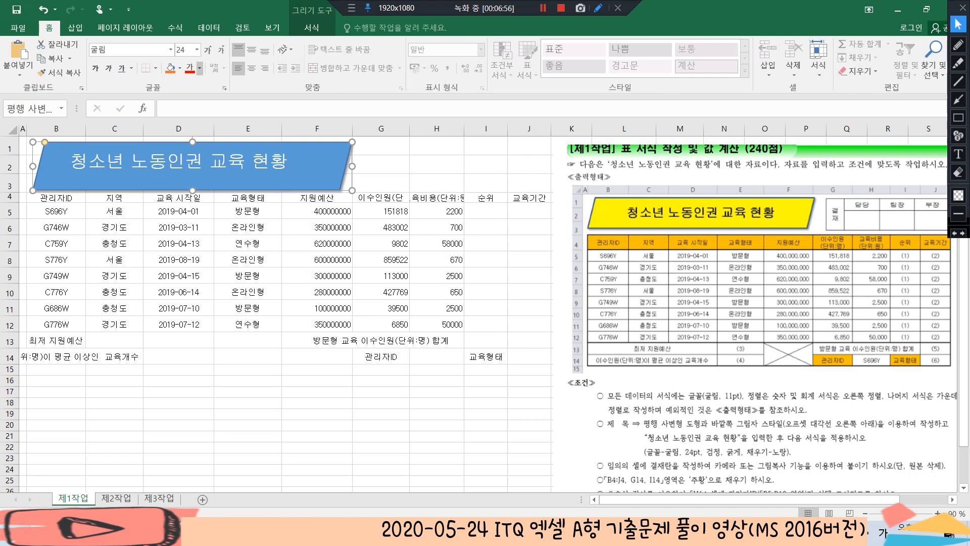
left_click(200, 67)
left_click(200, 109)
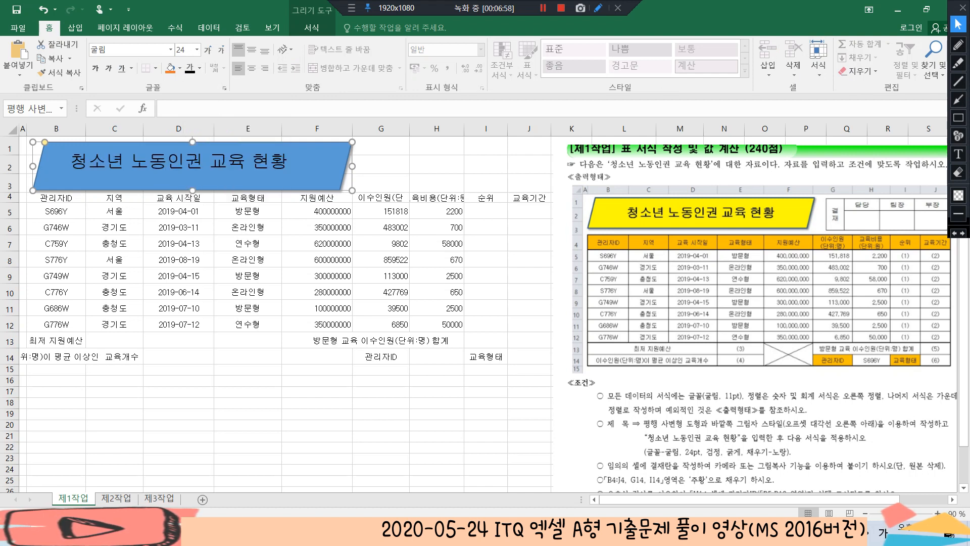
key("ctrl+b")
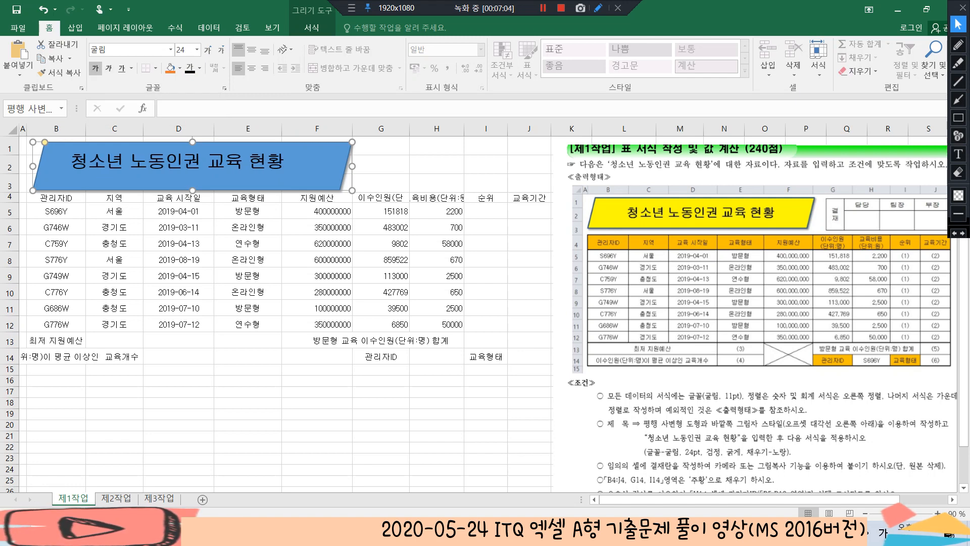
Fill the title parallelogram with the standard yellow colour
left_click(312, 28)
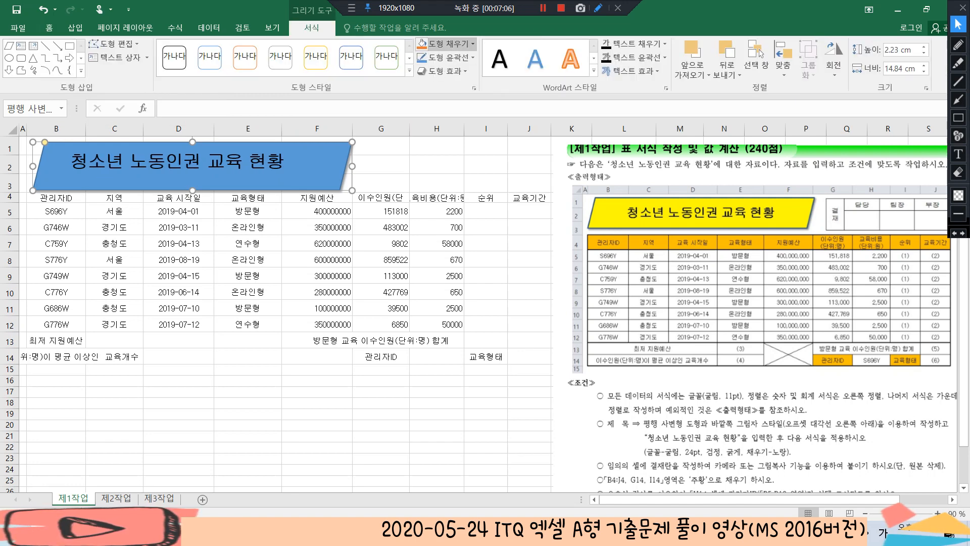
left_click(473, 44)
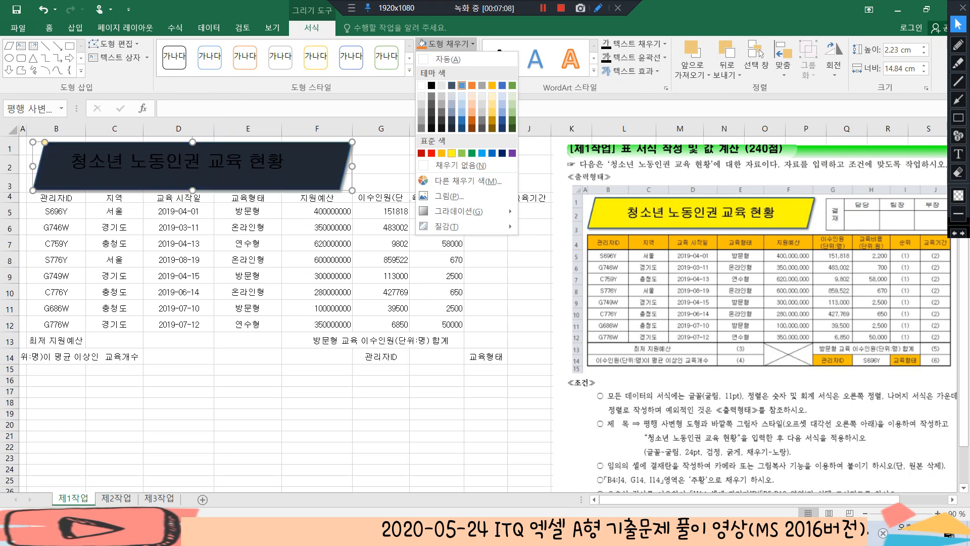
left_click(451, 153)
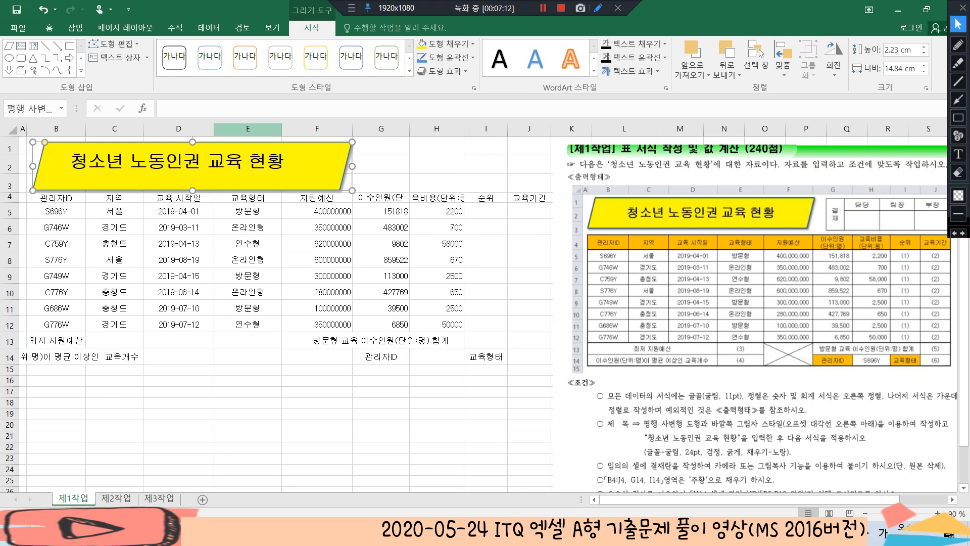
Centre the title text both vertically and horizontally within the parallelogram, and deselect the shape
left_click(49, 27)
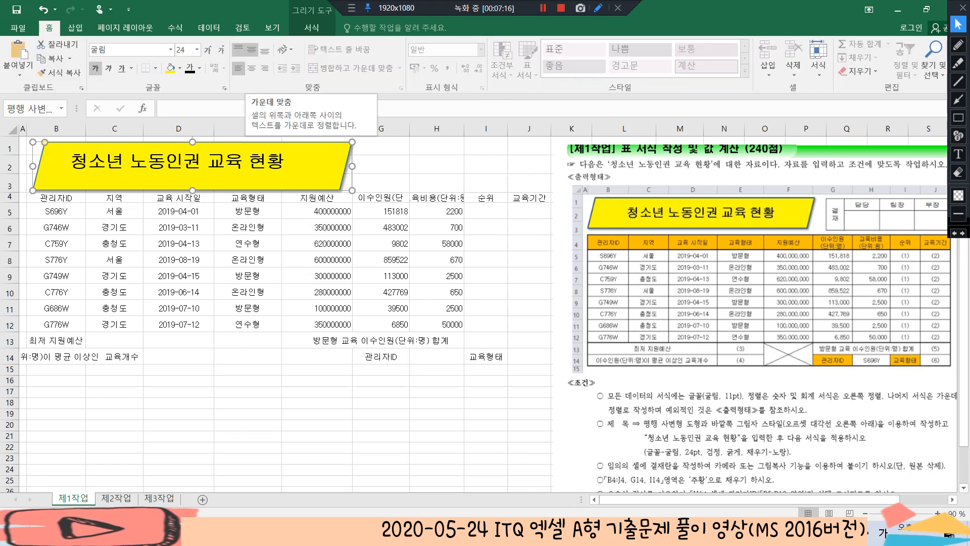
left_click(251, 49)
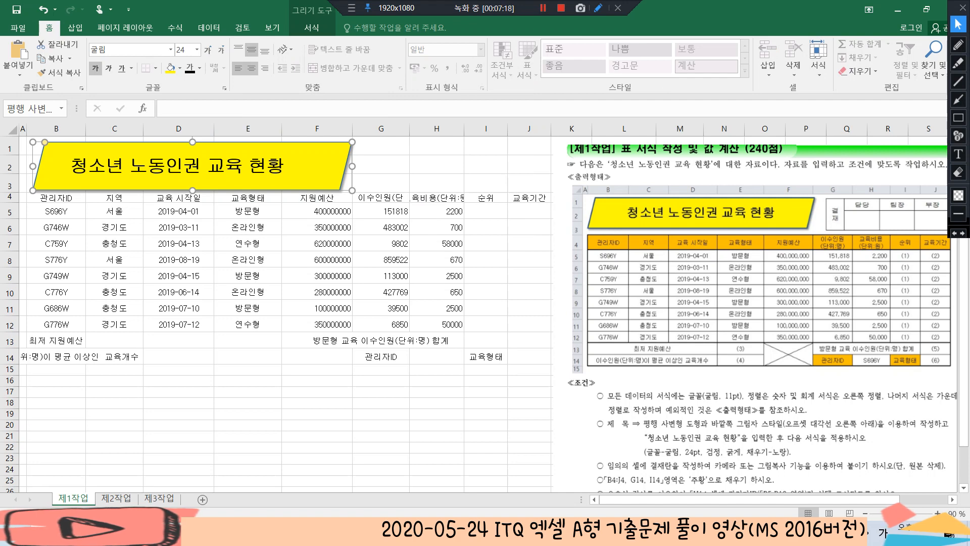
left_click(251, 68)
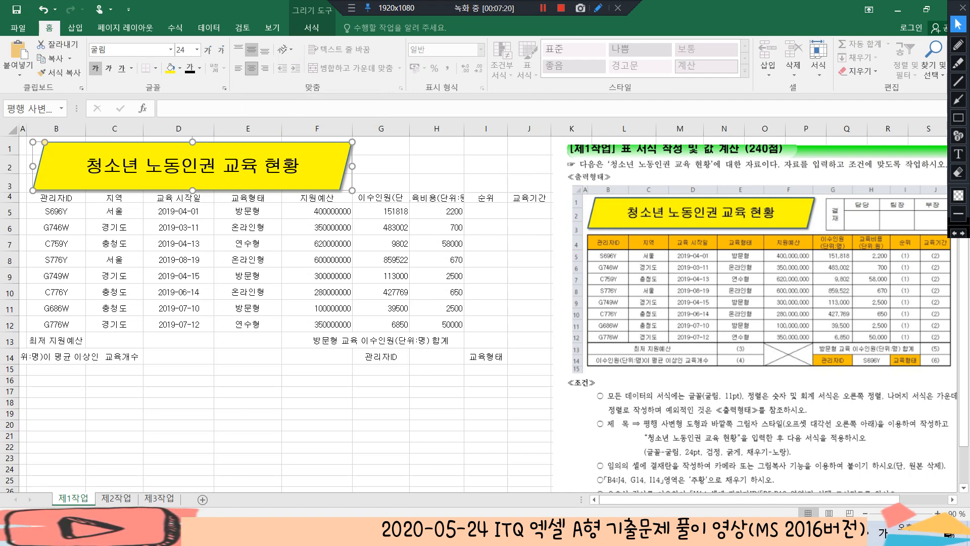
left_click(436, 164)
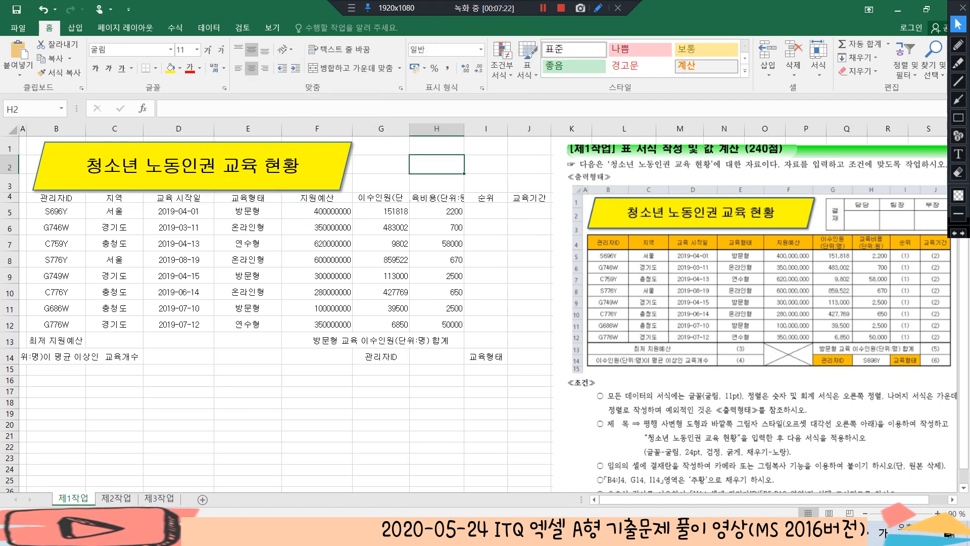
scroll(485, 313, "down", 1)
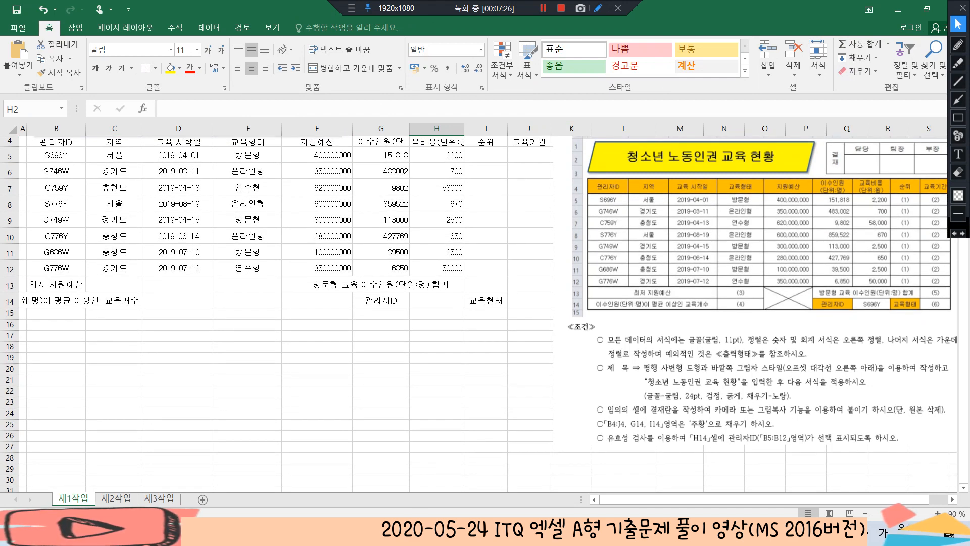
Enter the approval box labels 결재, 담당, 팀장 and 부장 across cells K15 to N15
scroll(485, 313, "down", 1)
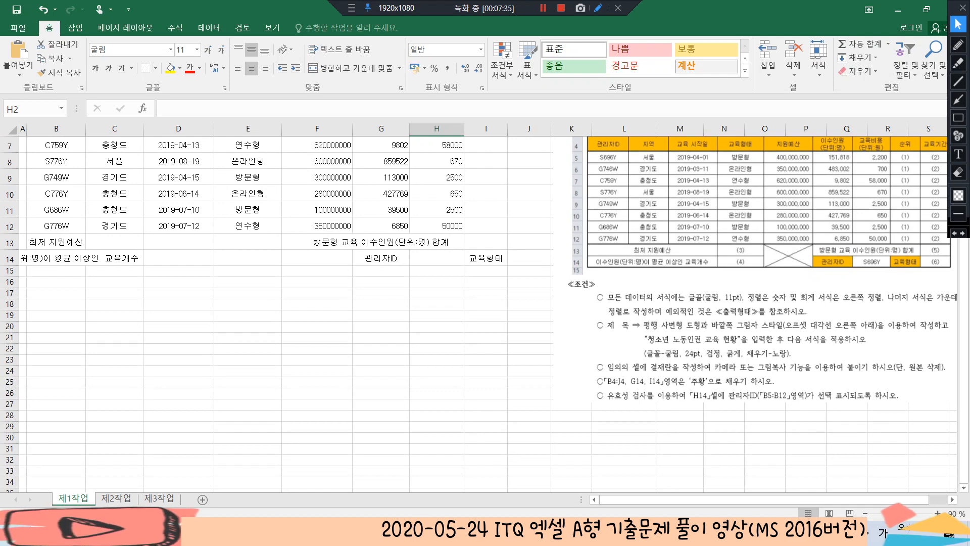
scroll(480, 311, "up", 2)
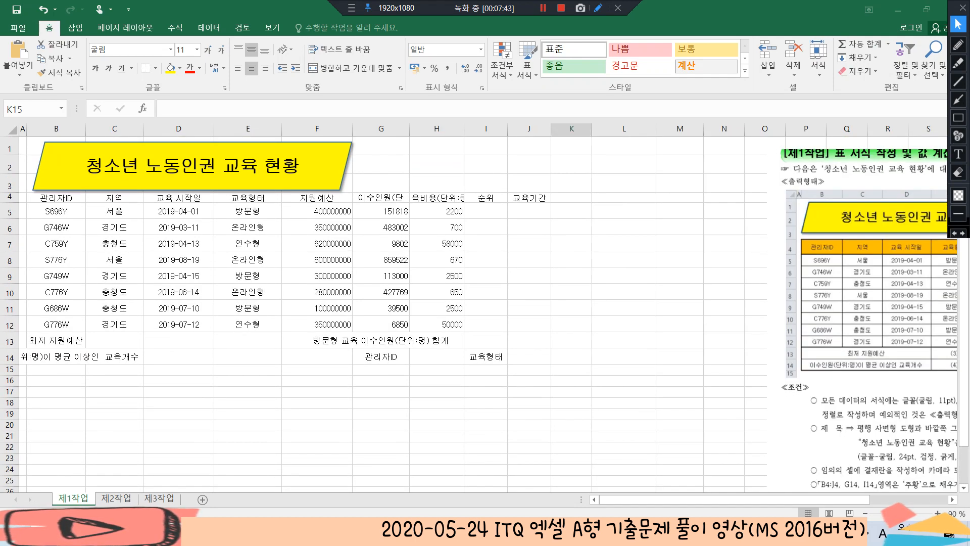
left_click(572, 369)
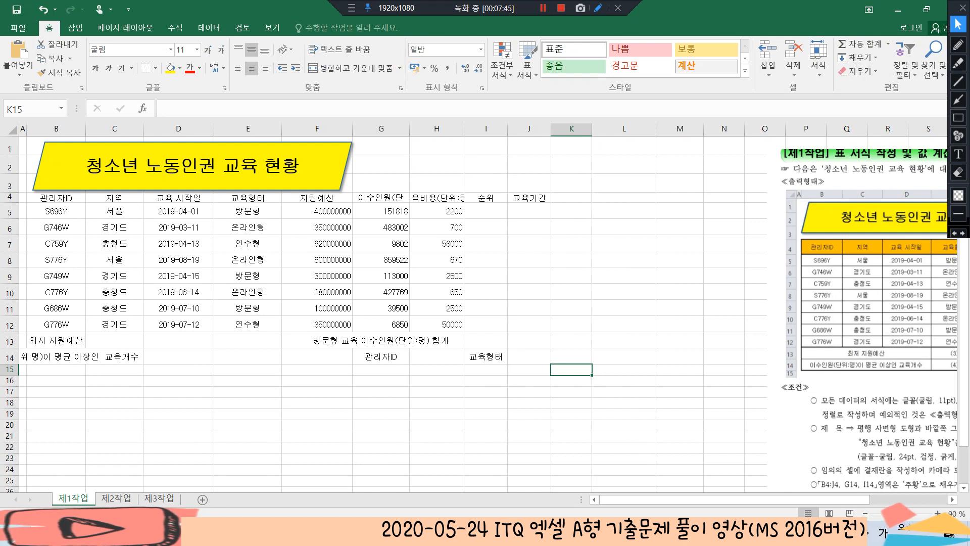
type("결재")
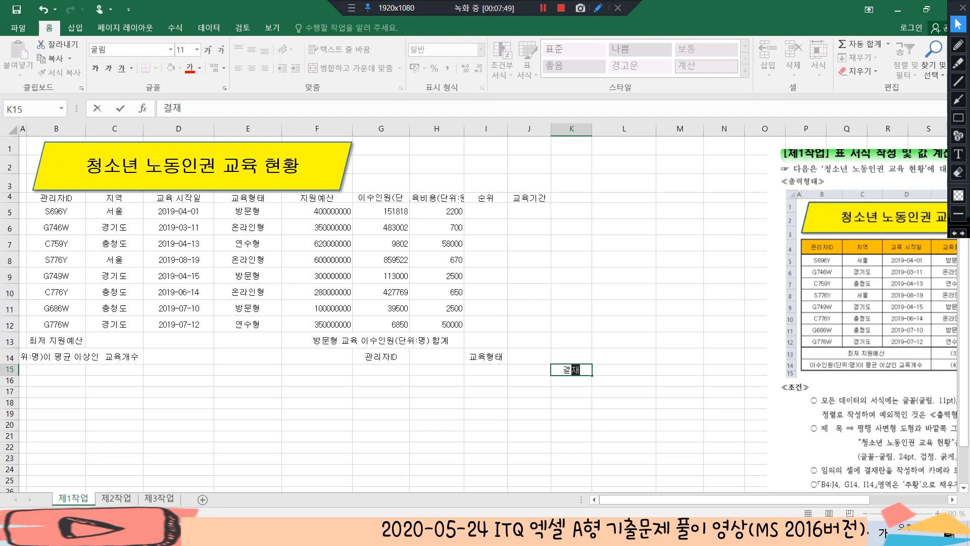
key("Tab")
type("담당")
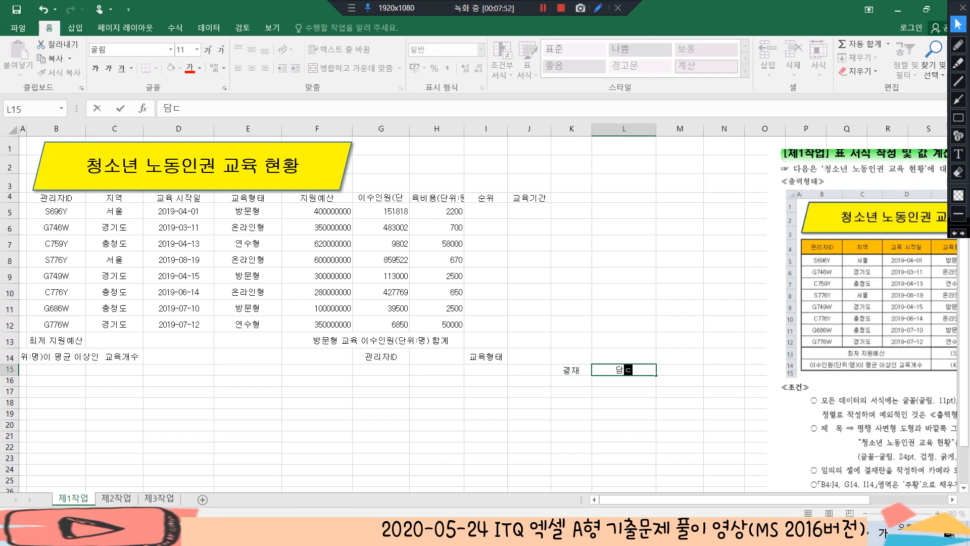
key("Tab")
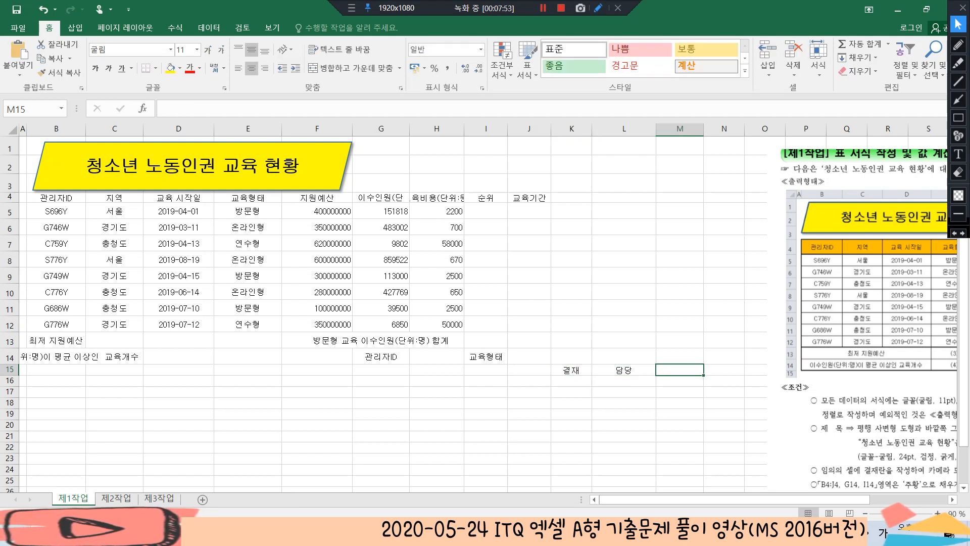
type("팀장")
key("Tab")
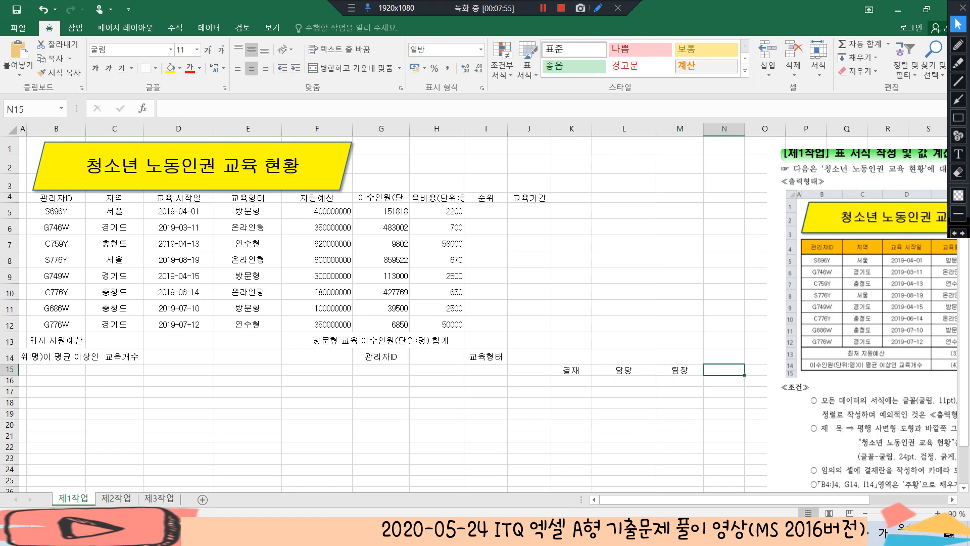
type("부장")
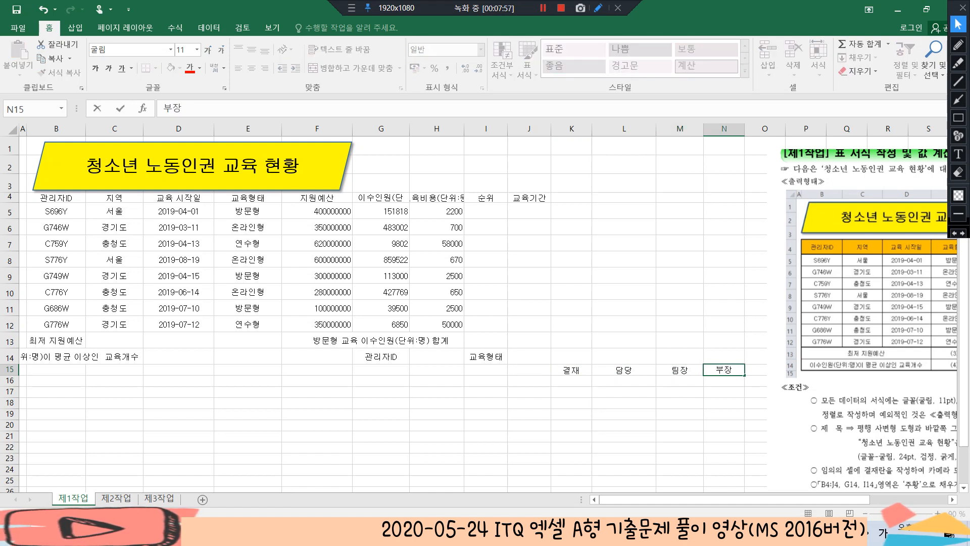
Merge and centre K15:K16 and set its 결재 label to vertical text
left_click(571, 324)
key("Down")
key("Down")
key("Down")
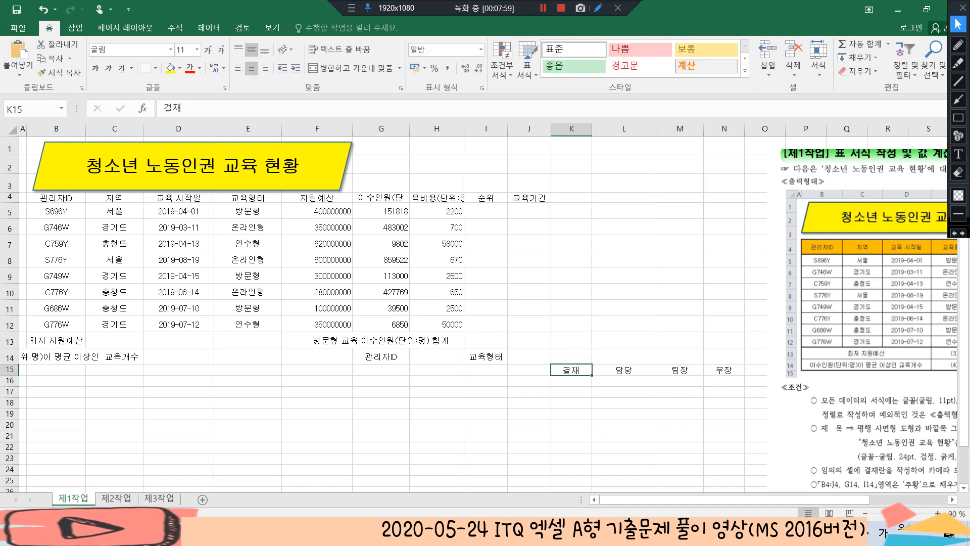
key("shift+Down")
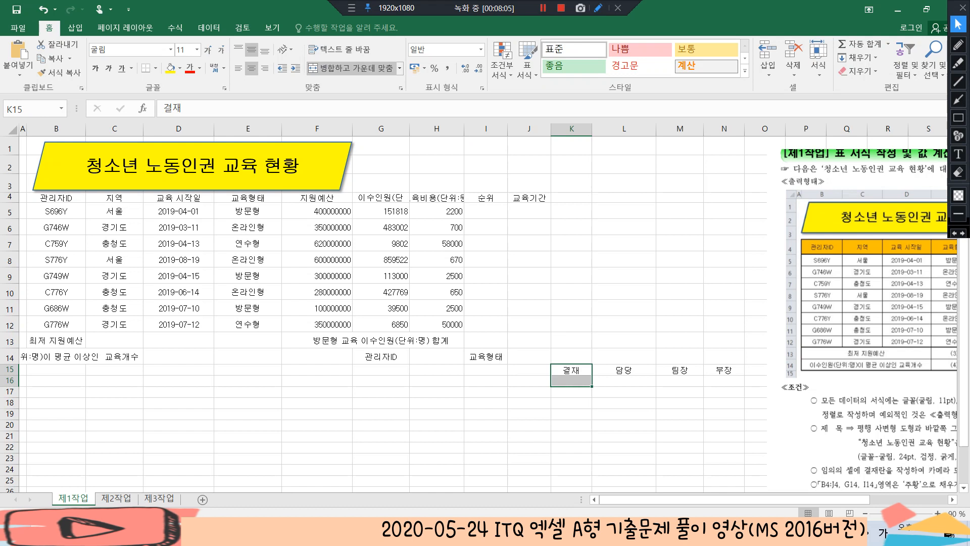
left_click(350, 68)
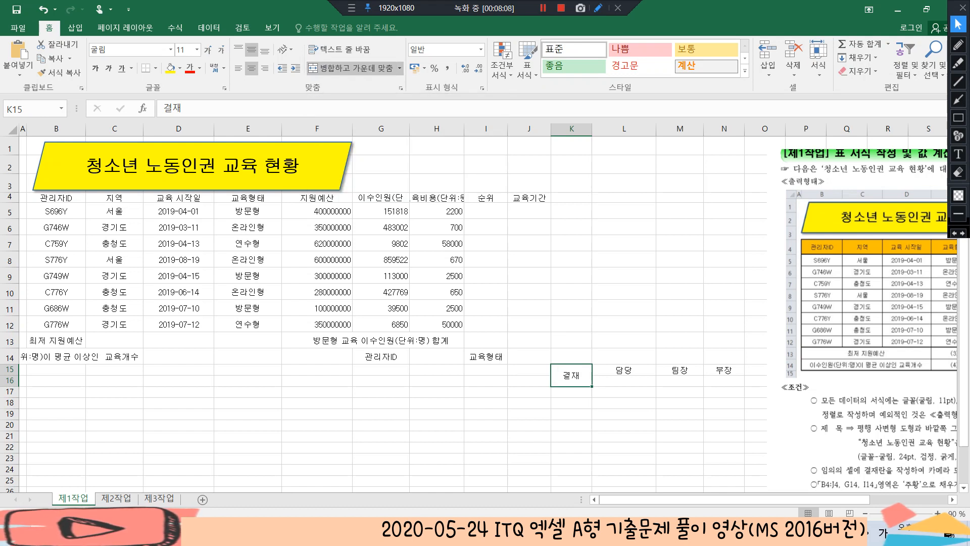
left_click(284, 49)
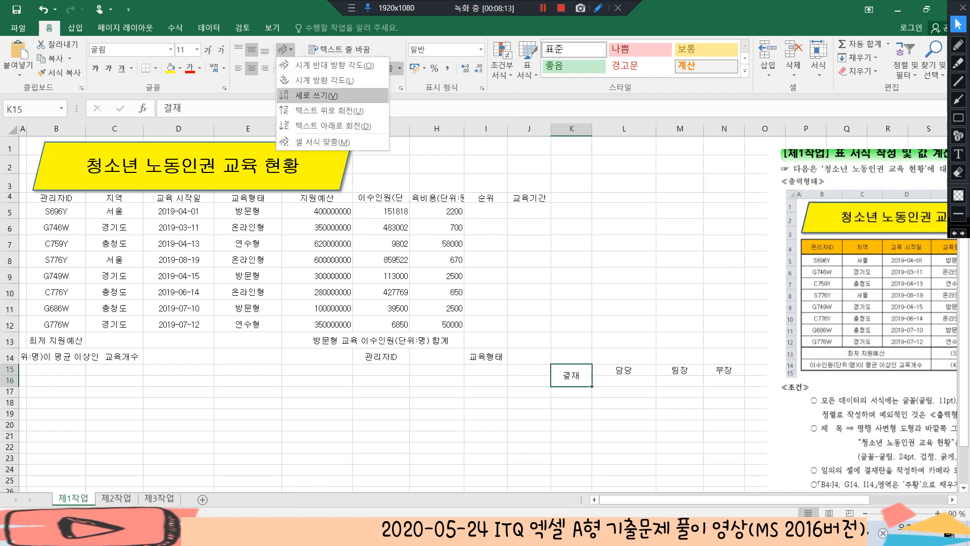
left_click(311, 95)
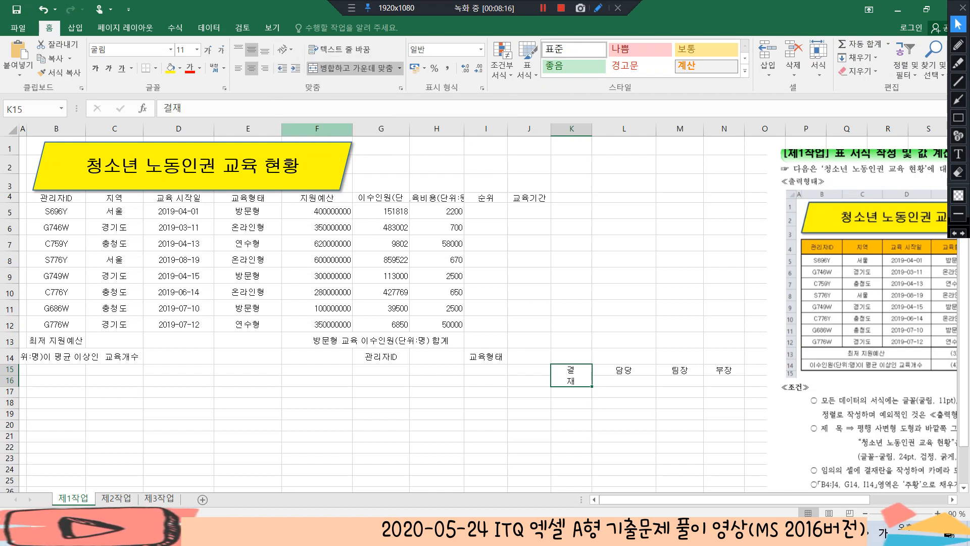
Apply all borders to the approval box in K15:N16
key("shift+Right")
key("shift+Right")
key("shift+Right")
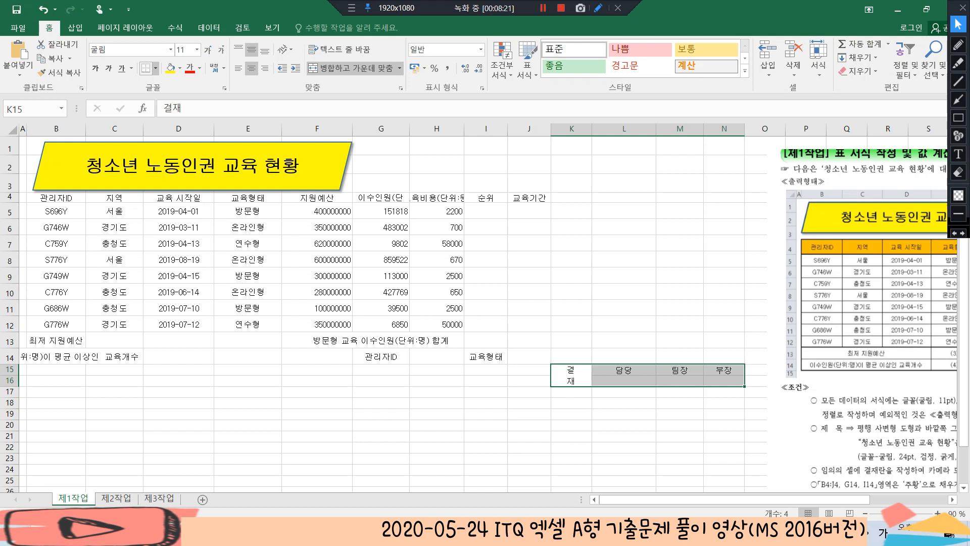
left_click(155, 68)
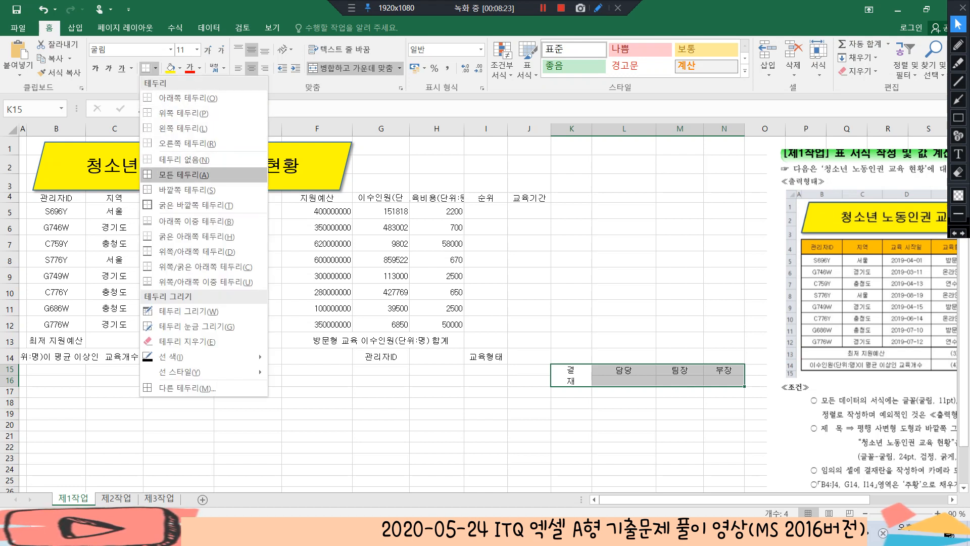
left_click(184, 175)
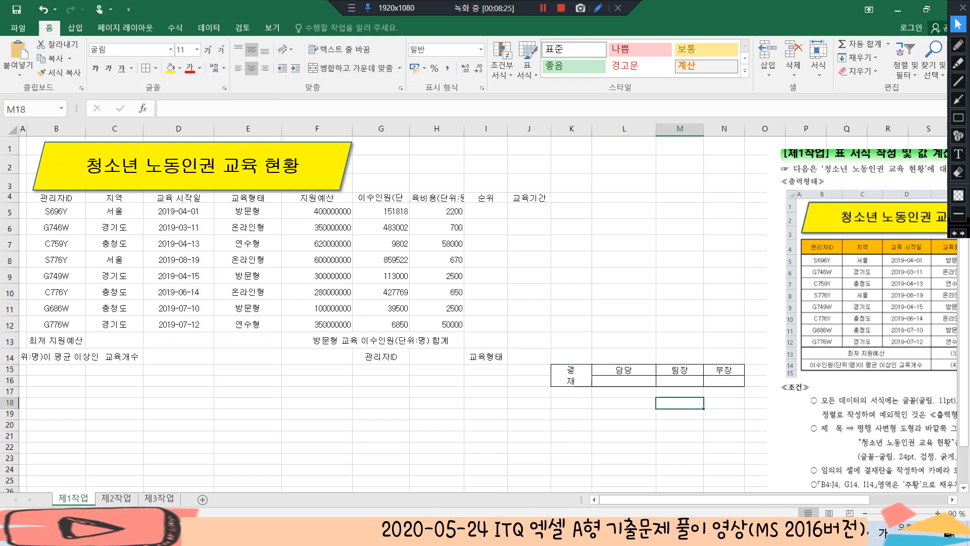
left_click(680, 370)
Set the width of columns L to N to 7.5
left_click_drag(624, 128, 724, 128)
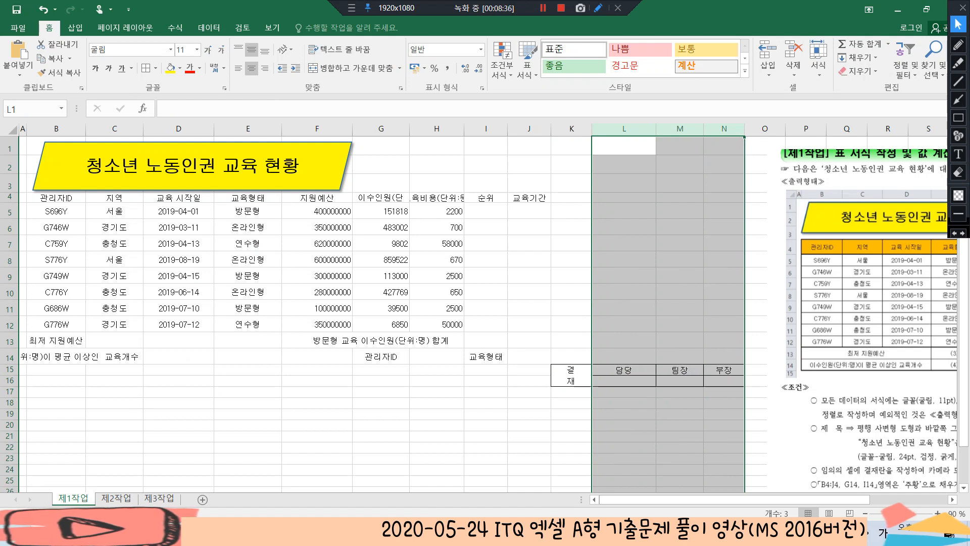
right_click(626, 129)
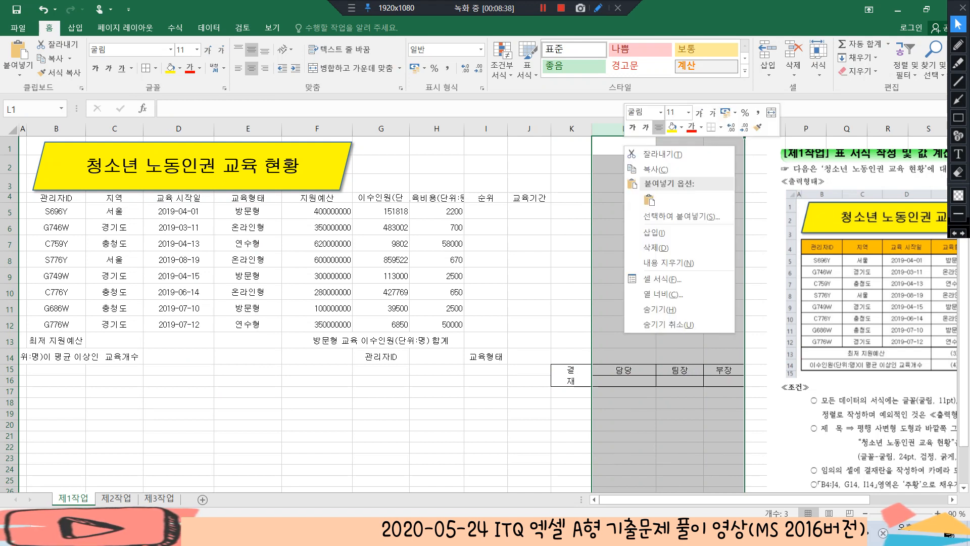
left_click(657, 216)
type("7.5")
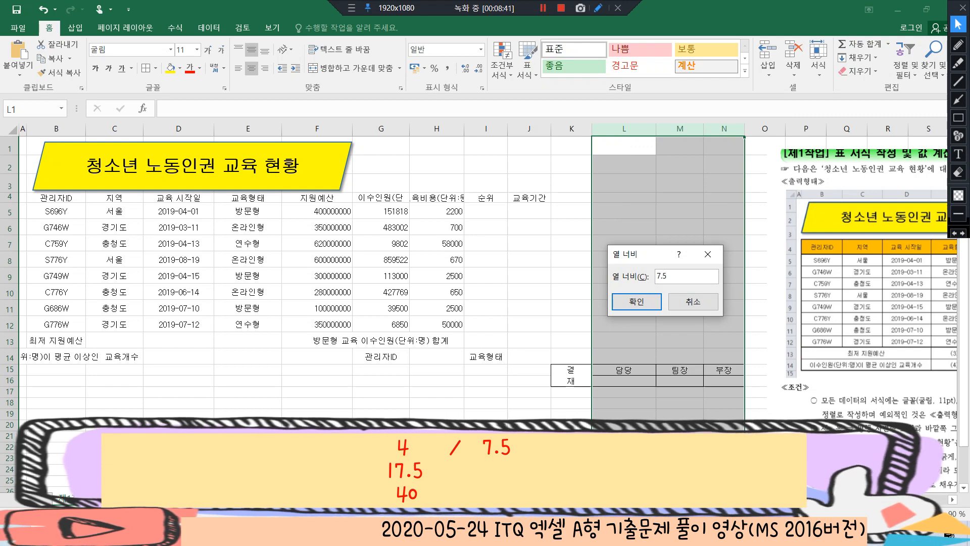
key("Return")
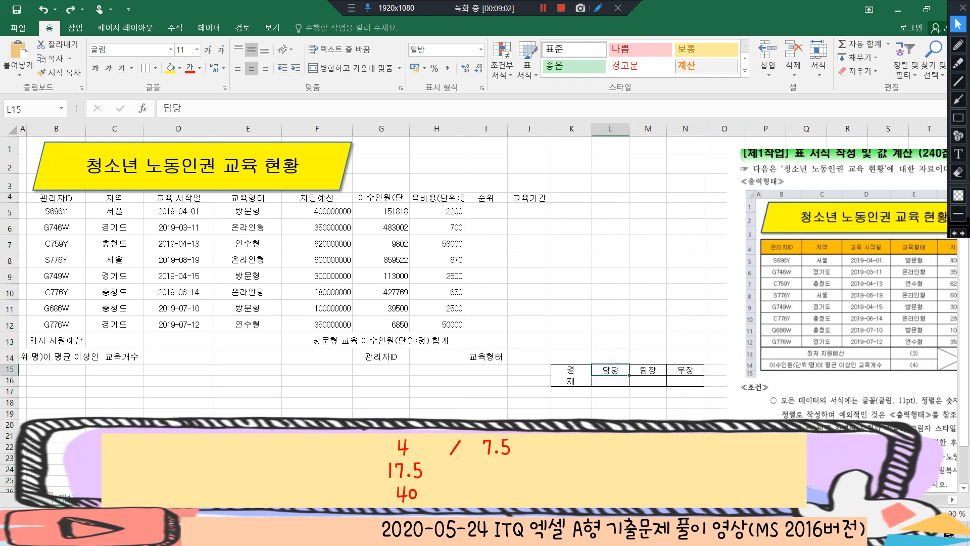
Set the width of column K, which holds the 결재 label, to 4
left_click(572, 375)
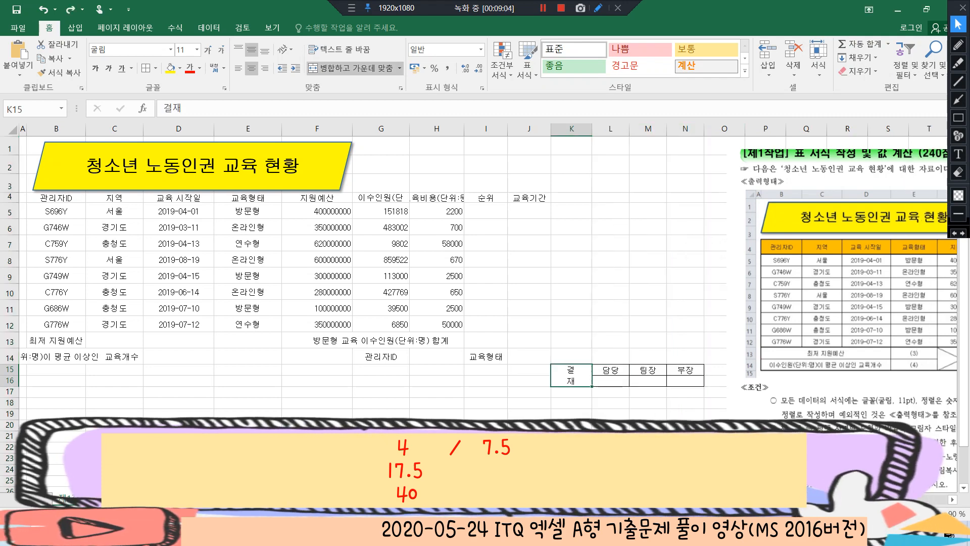
left_click(571, 129)
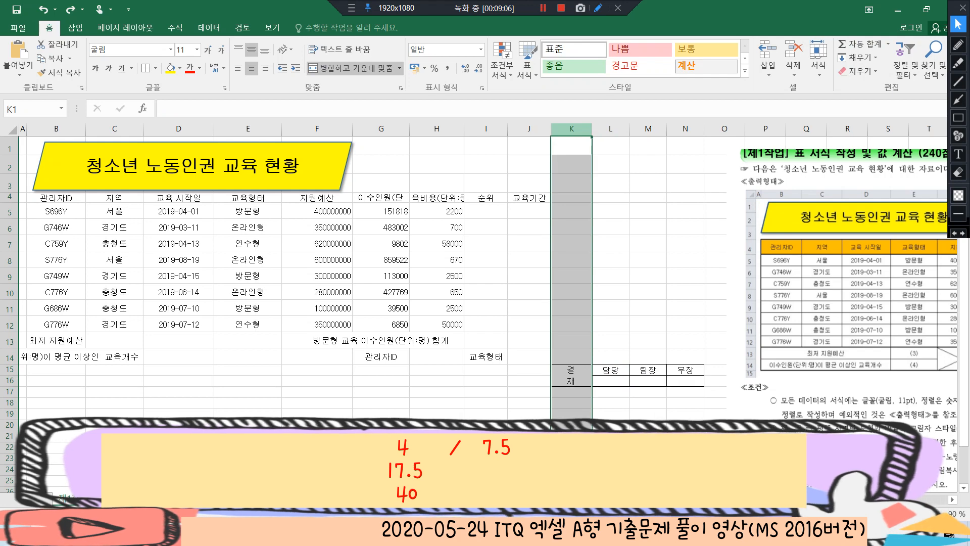
right_click(574, 132)
left_click(606, 282)
type("4")
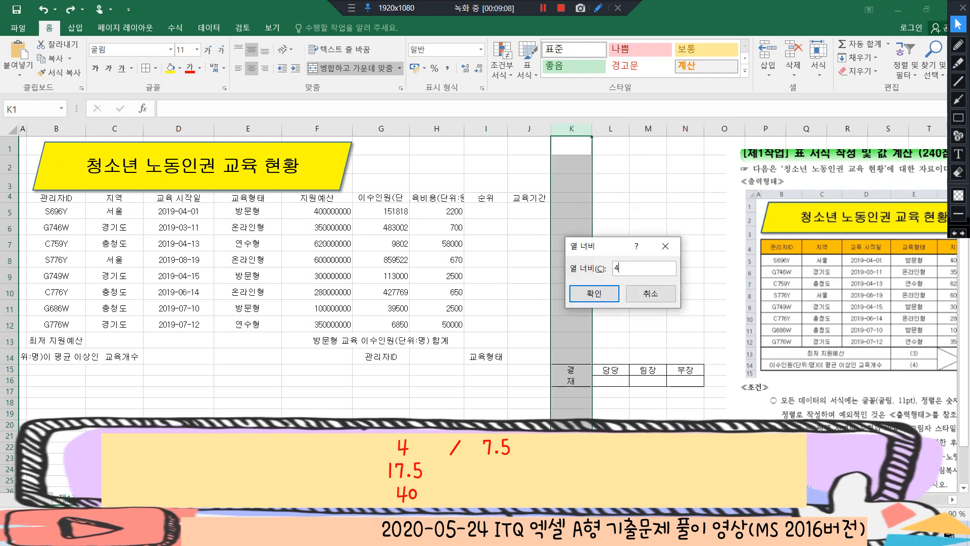
key("Return")
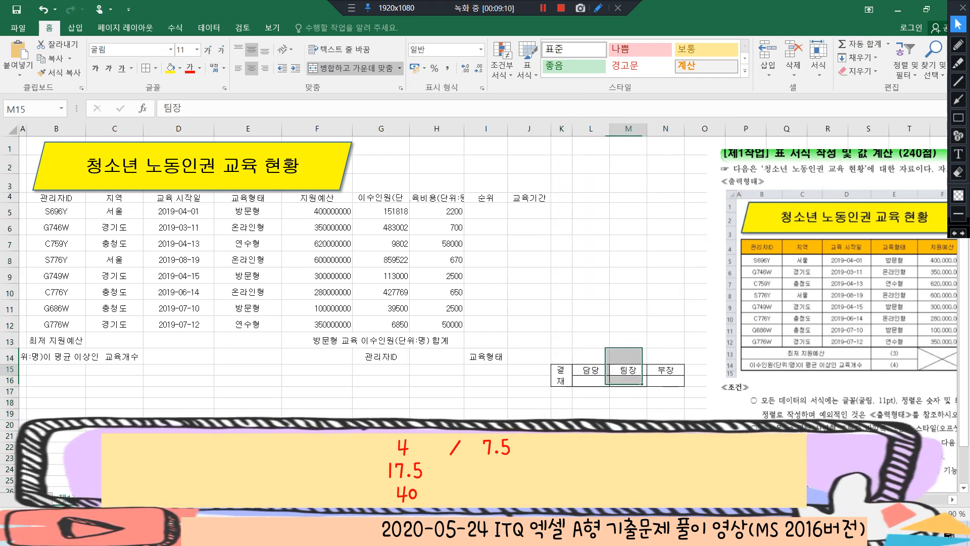
left_click(628, 370)
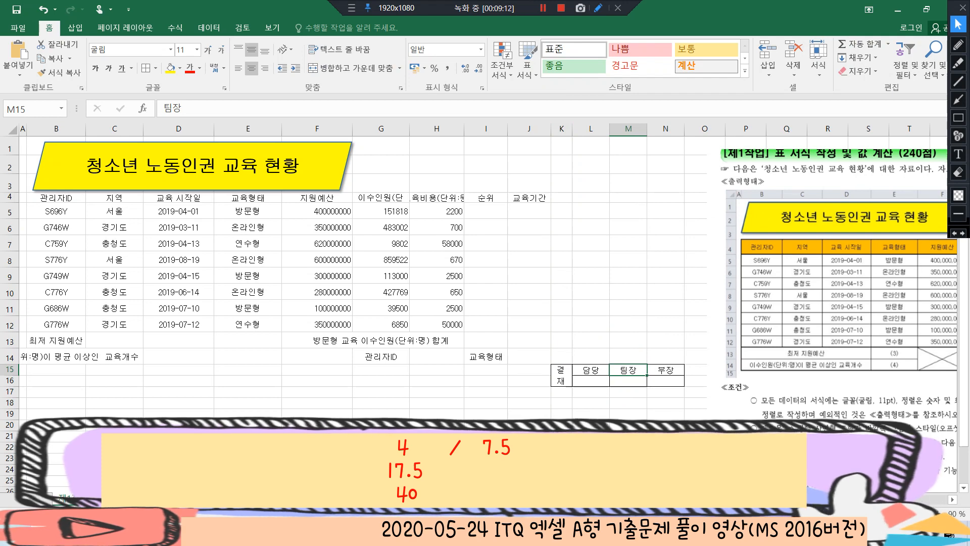
Set the height of row 15, the approval box's label row, to 17.5
left_click(10, 369)
right_click(11, 370)
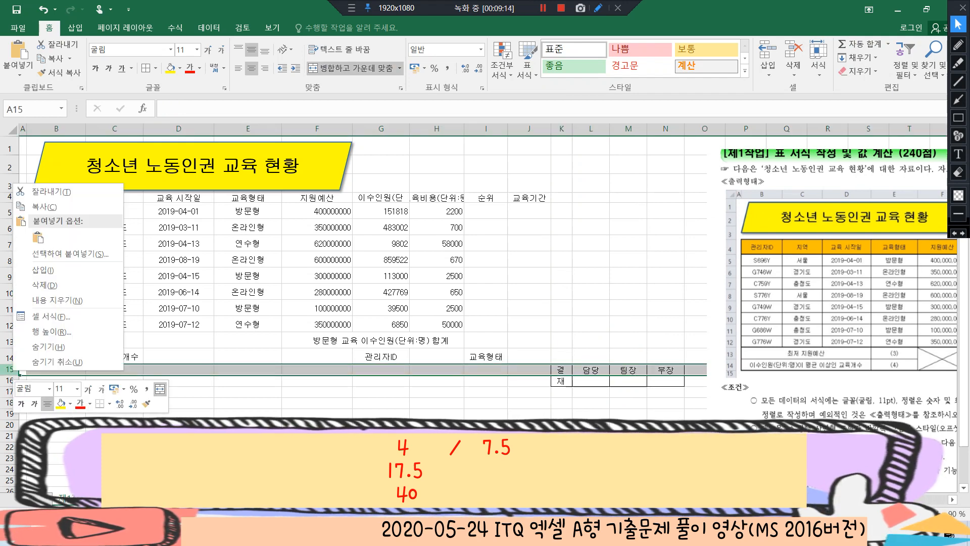
left_click(51, 332)
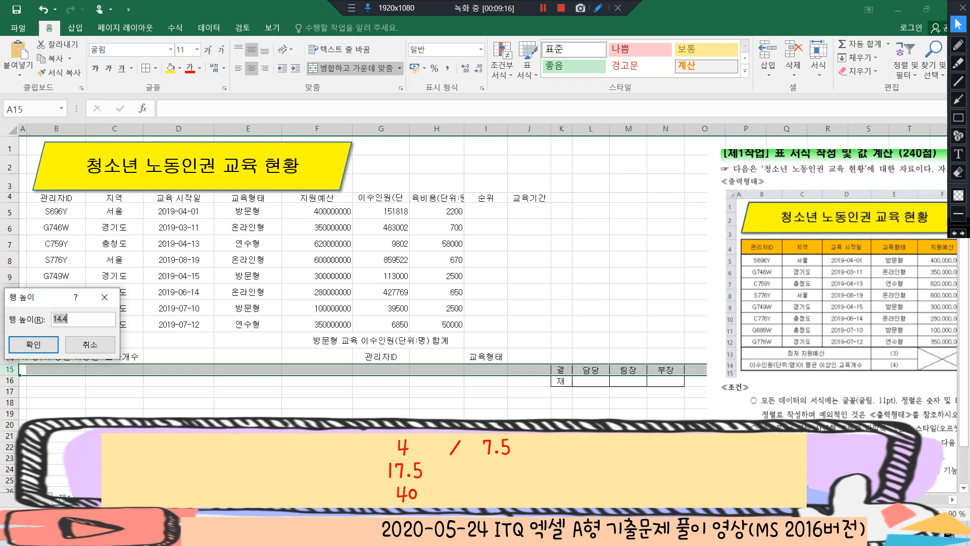
type("17.5")
key("Return")
Set the height of row 16, the approval box's signature row, to 40
left_click(10, 383)
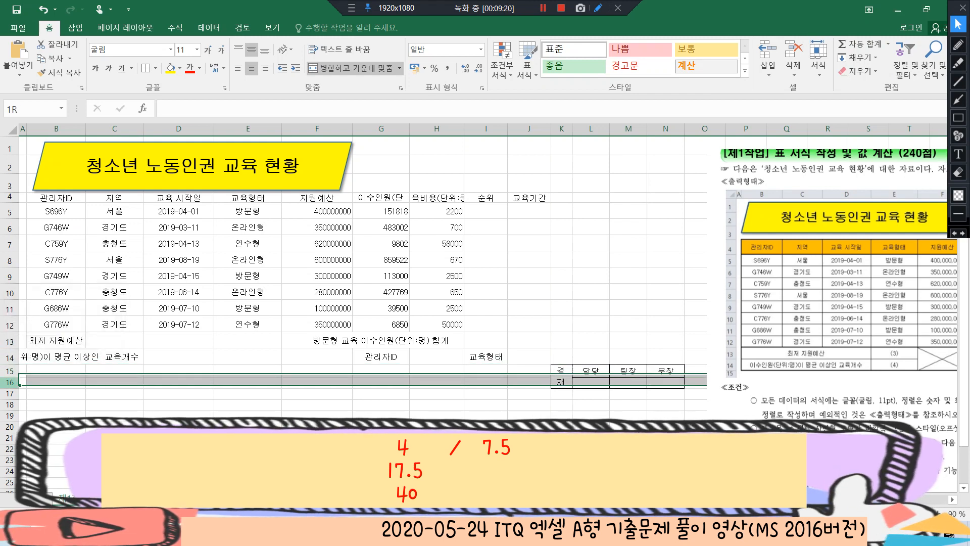
right_click(10, 382)
left_click(49, 345)
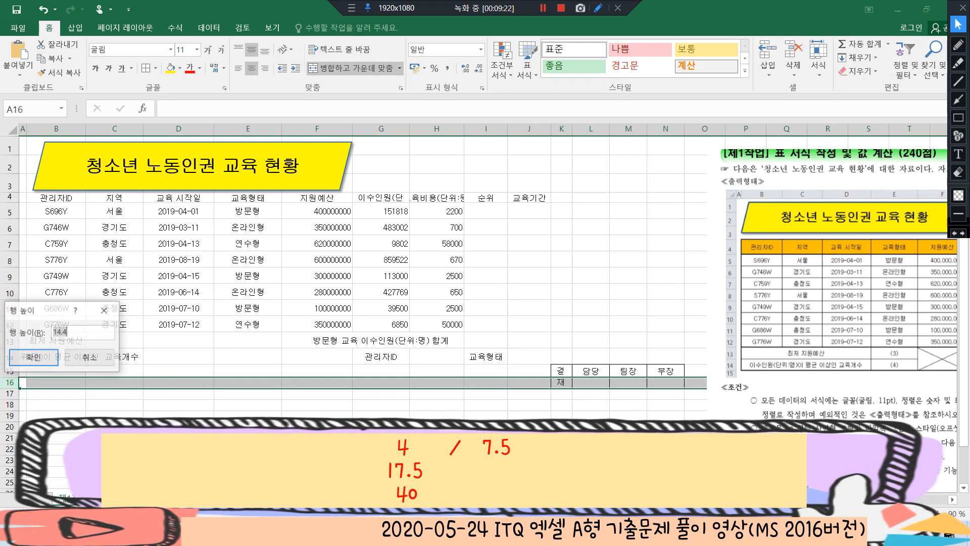
type("40")
key("Return")
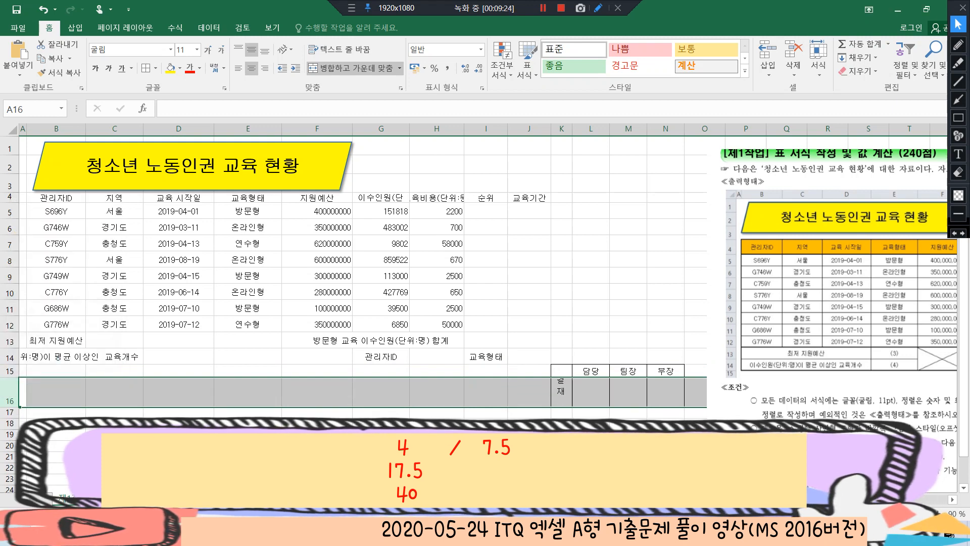
left_click(665, 340)
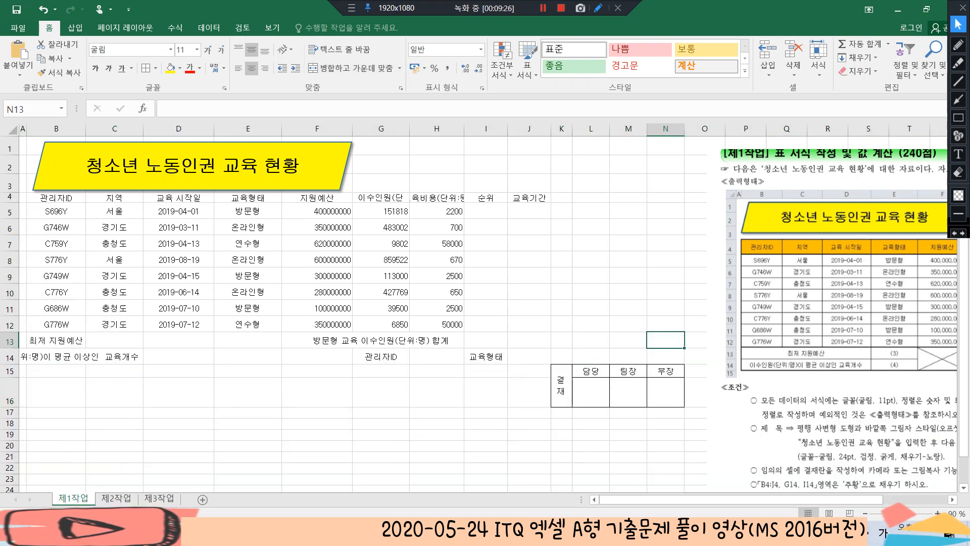
Copy the approval box in K15:N16 and paste it as a picture beside the title shape, over columns G to I
left_click_drag(561, 384, 665, 392)
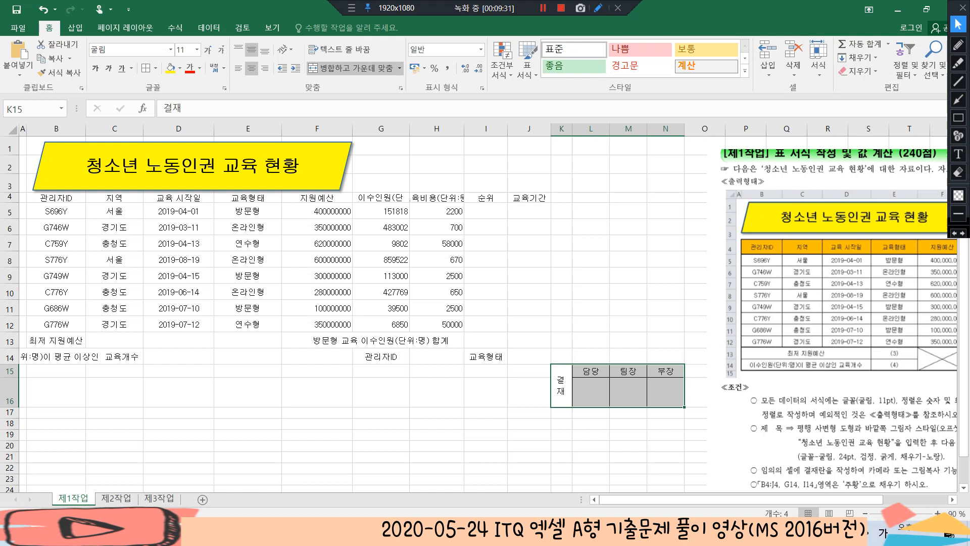
left_click(70, 59)
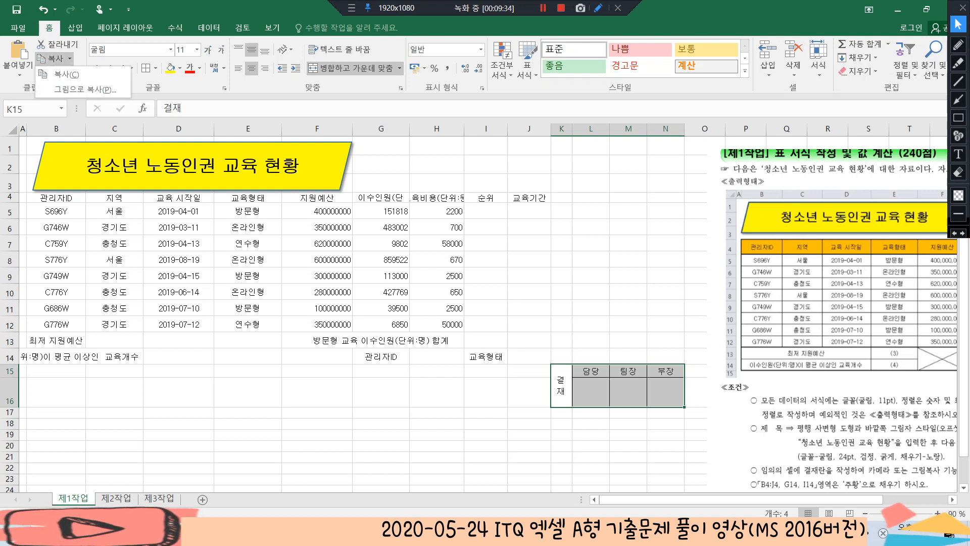
left_click(70, 58)
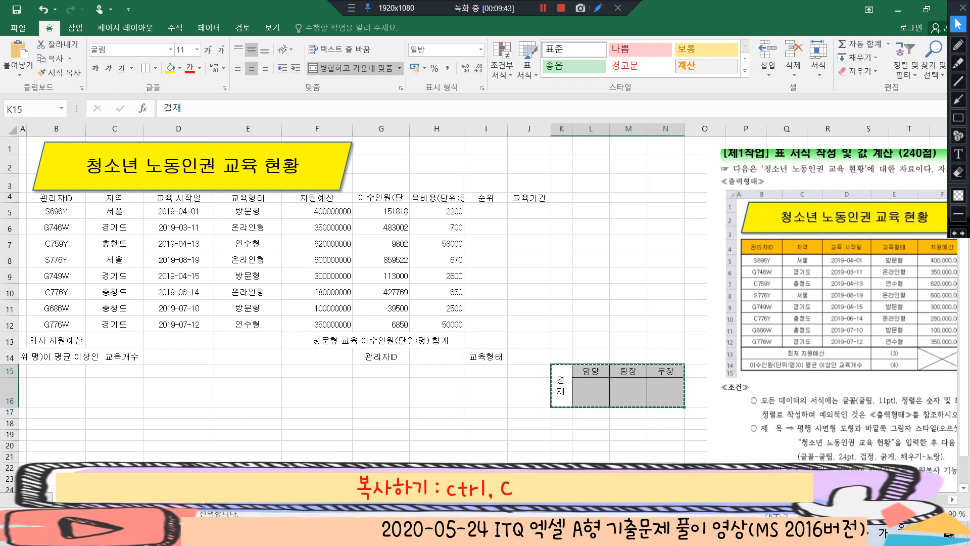
left_click(381, 146)
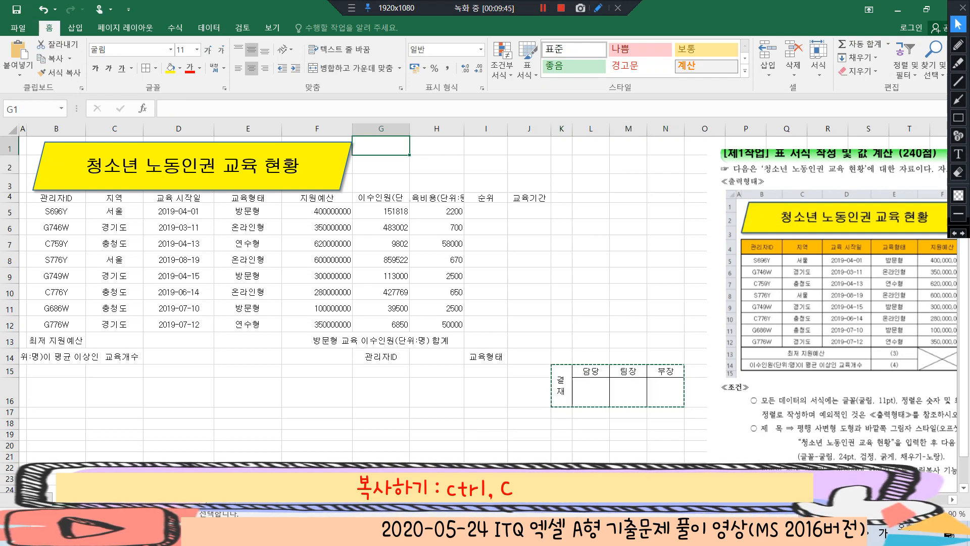
key("ctrl+v")
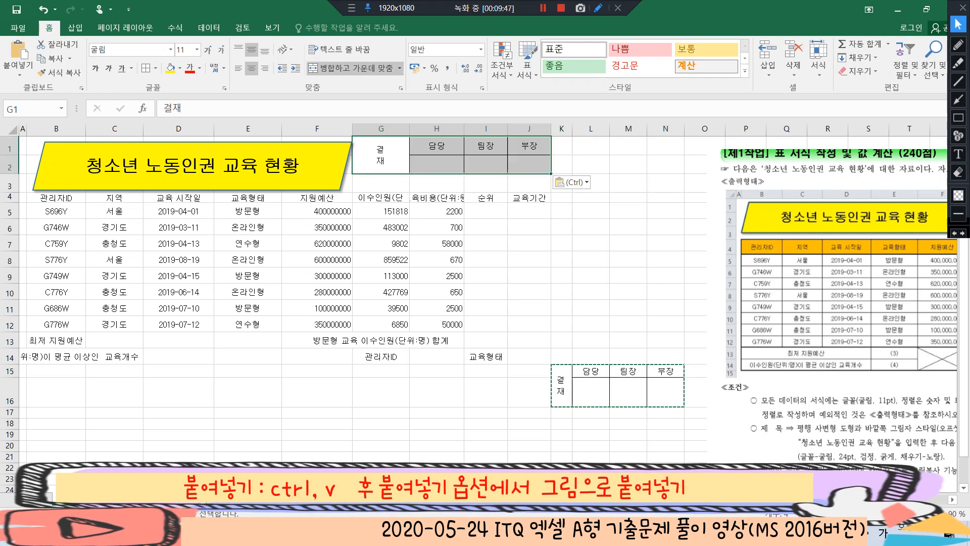
key("ctrl")
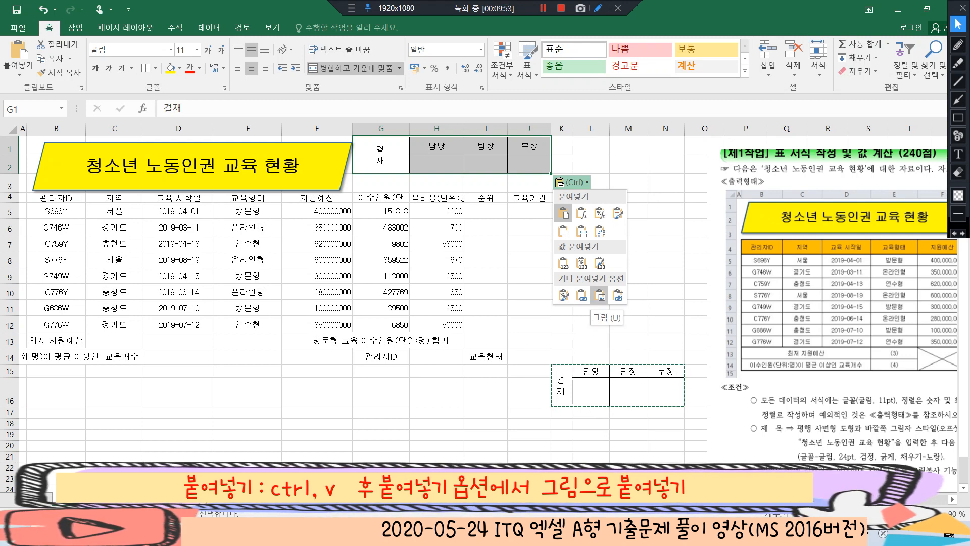
key("u")
left_click_drag(419, 164, 427, 172)
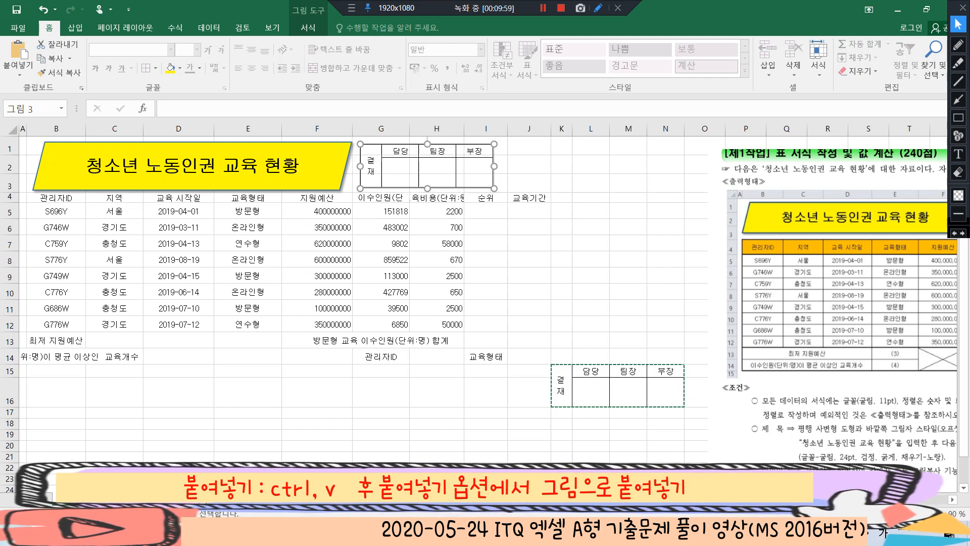
left_click(590, 182)
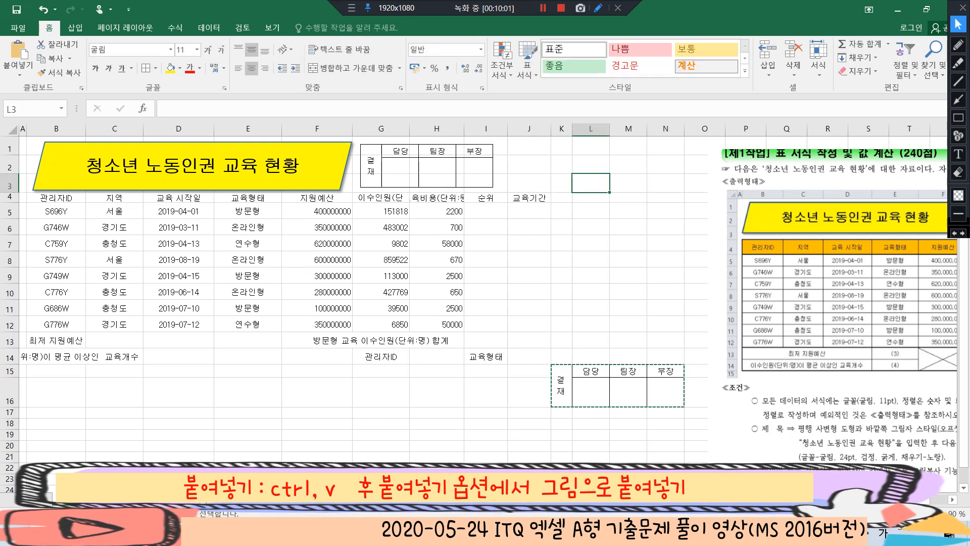
left_click(590, 292)
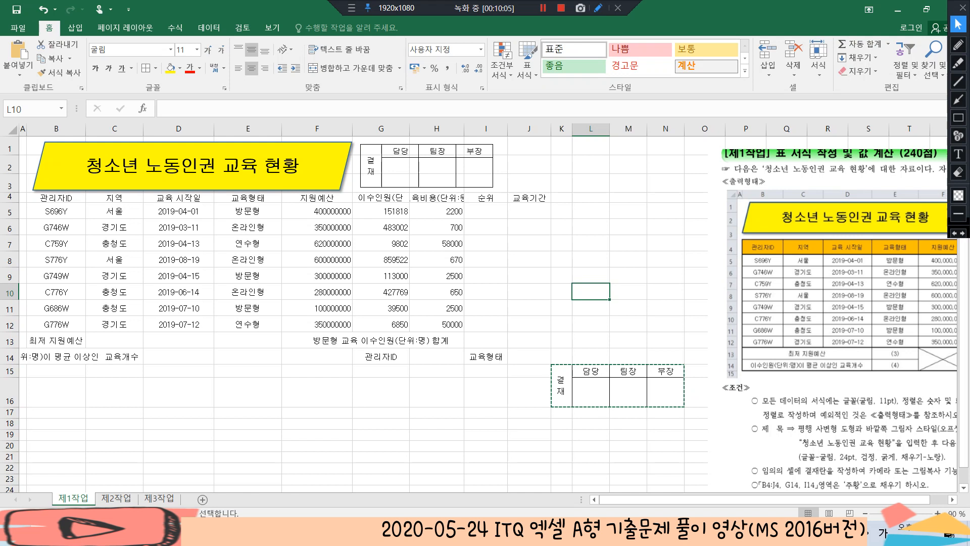
key("Escape")
Clear the original approval box in K15:N16 completely, including its contents, borders and cell merging
left_click_drag(560, 379, 666, 399)
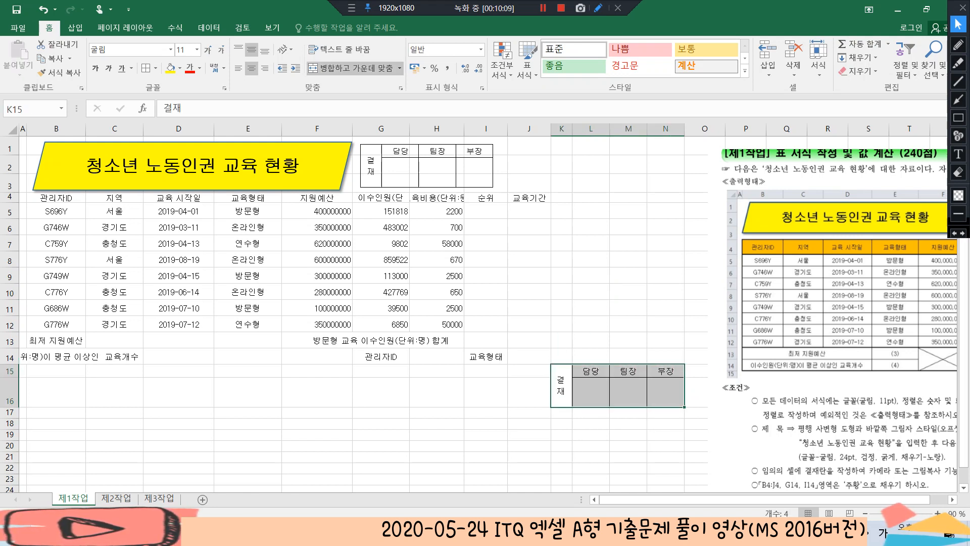
left_click(858, 71)
left_click(876, 92)
left_click(698, 260)
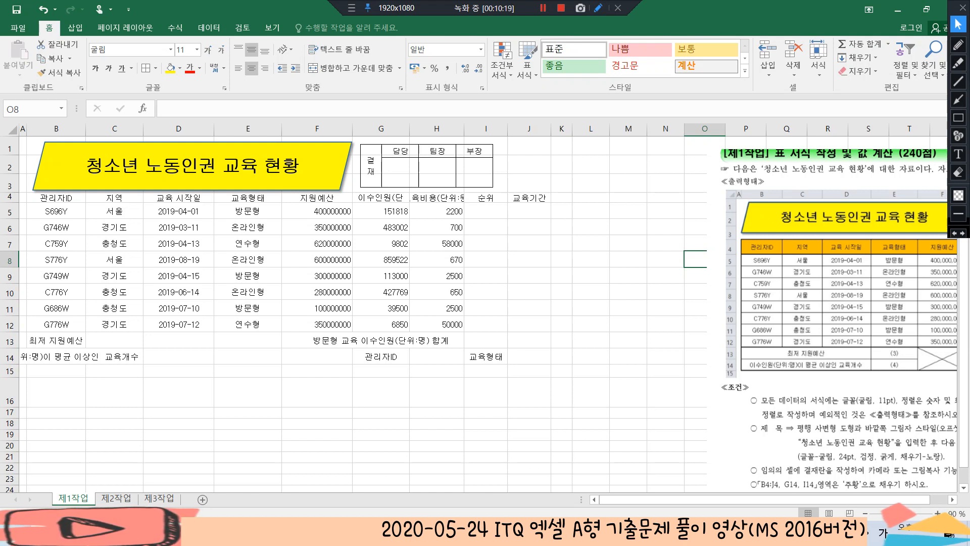
Insert line breaks in headers G4 and H4 so that (단위:명) and (단위:원) start on a second line
double_click(393, 199)
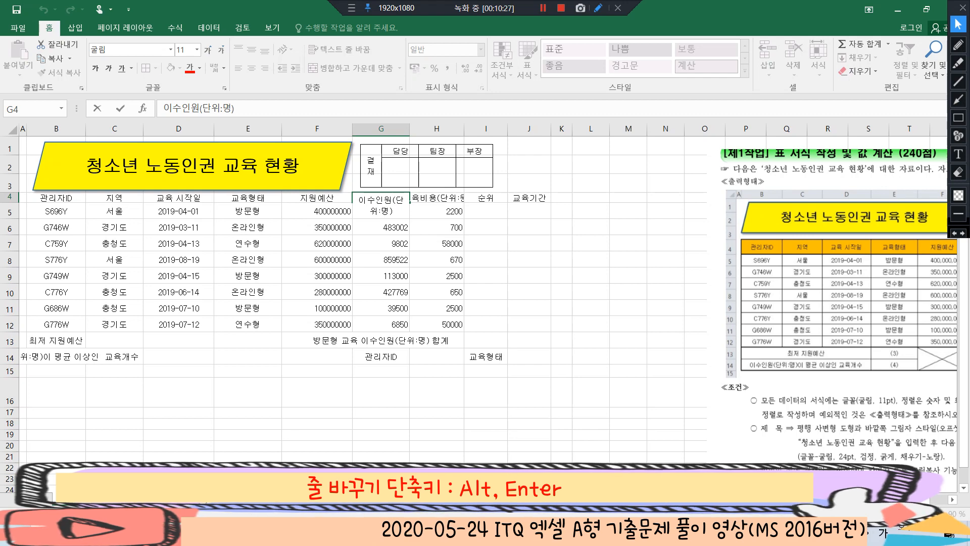
key("alt+Return")
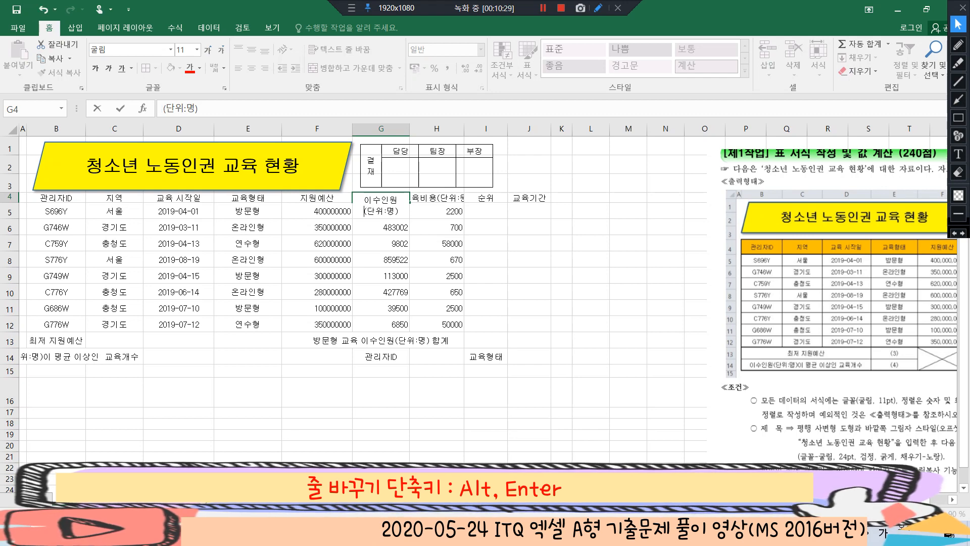
left_click(436, 243)
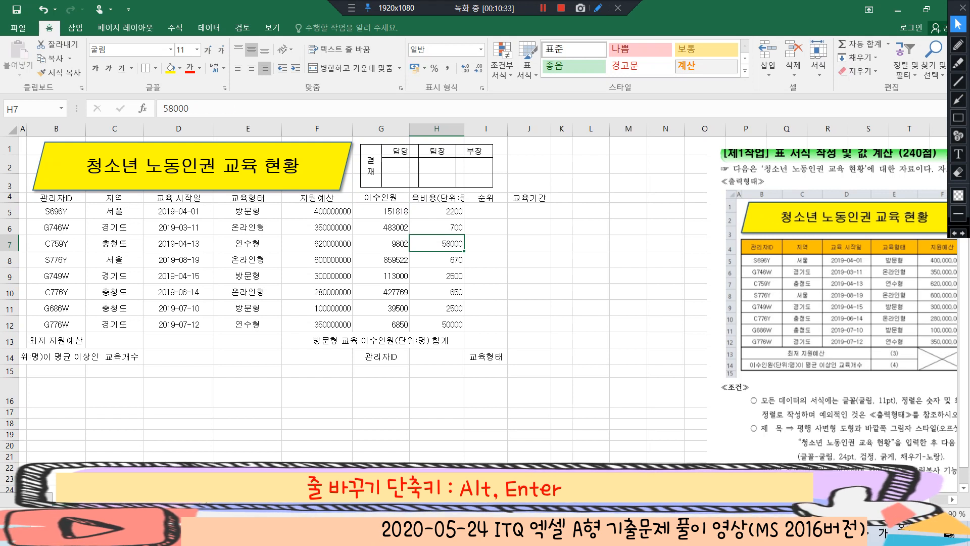
double_click(437, 197)
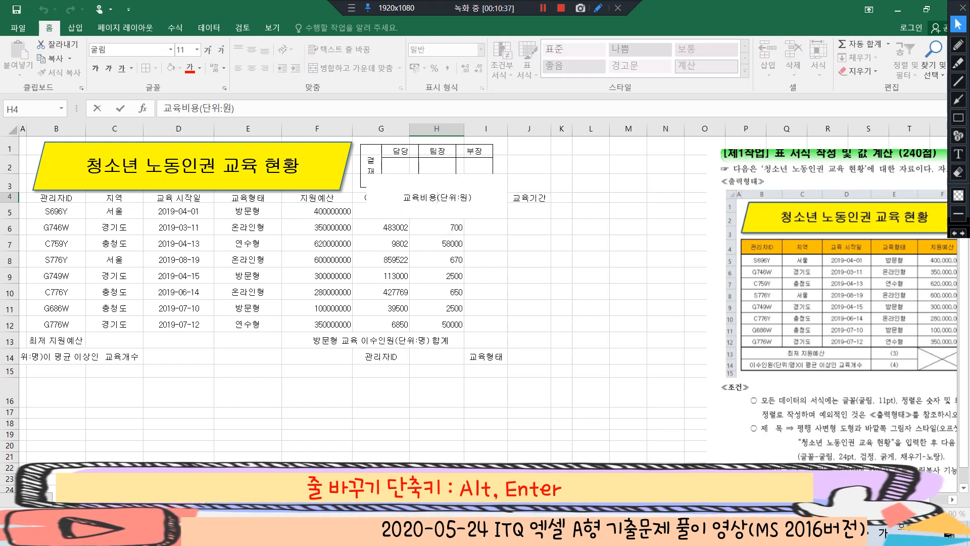
key("alt+Return")
left_click(436, 259)
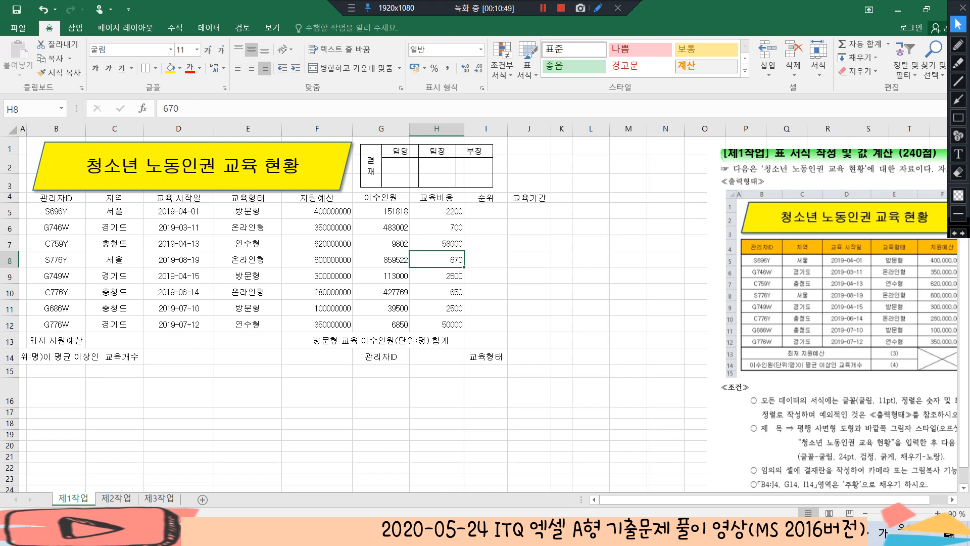
Autofit the height of header row 4 to its two-line headings
double_click(9, 203)
left_click(381, 204)
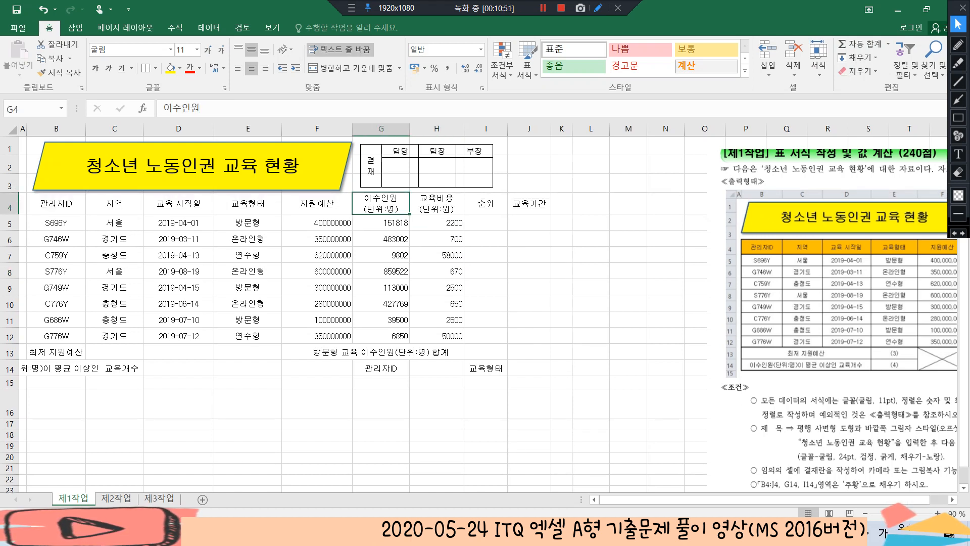
left_click(485, 336)
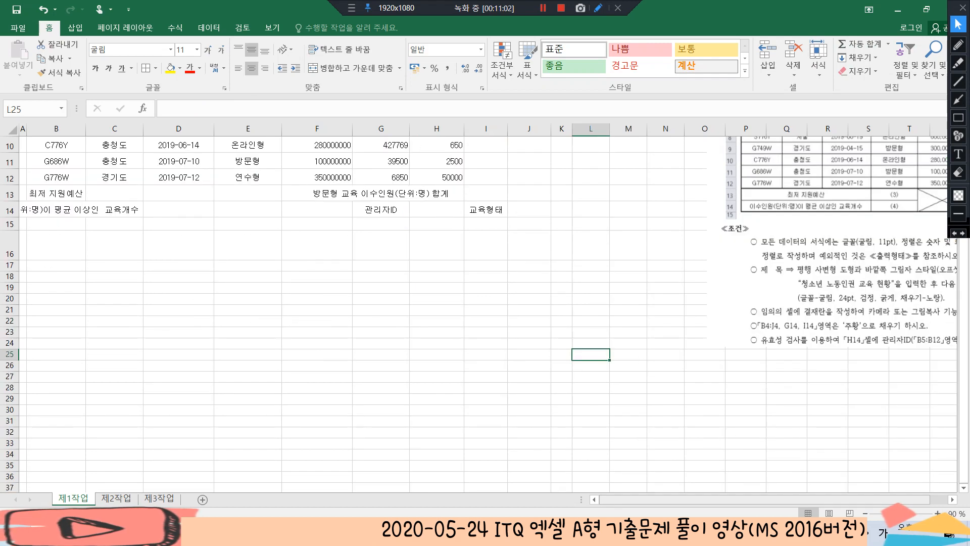
Move the exam instruction picture closer to the data table, so that it starts in column L
left_click_drag(710, 499, 769, 499)
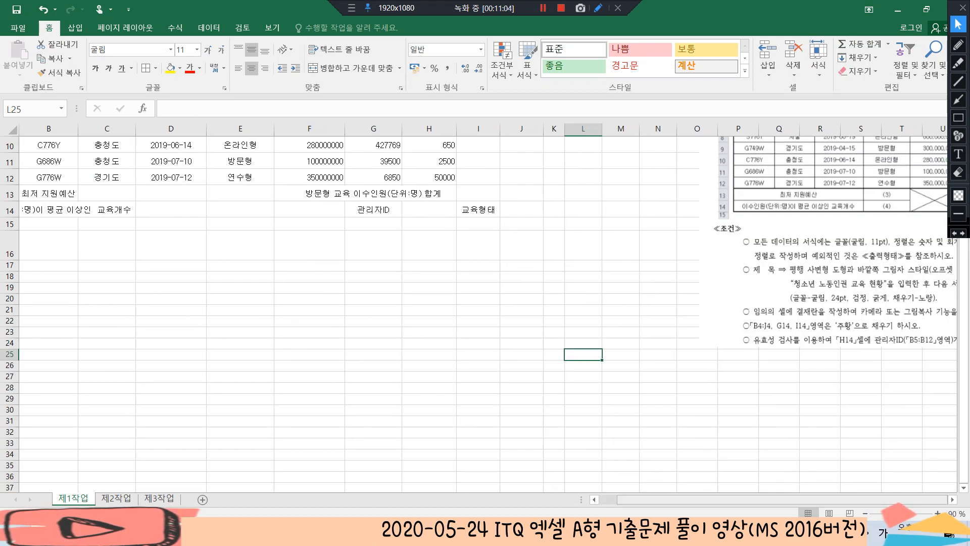
left_click_drag(808, 298, 702, 303)
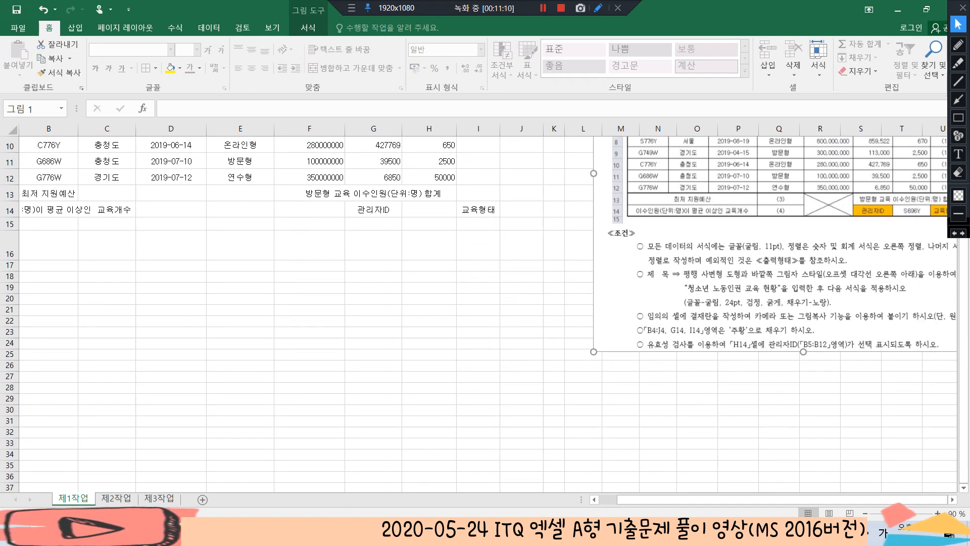
left_click(429, 287)
scroll(429, 287, "up", 3)
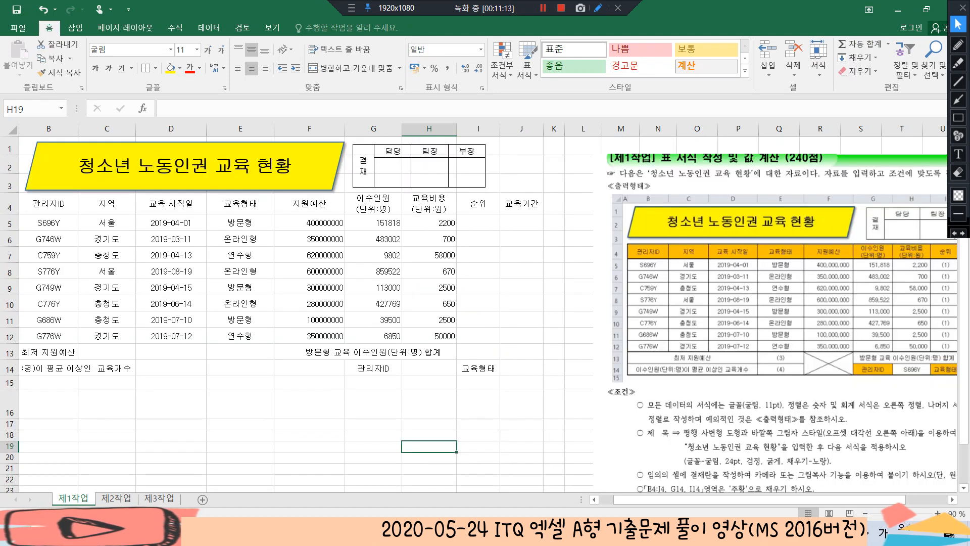
Fill the header range B4:J4 and the label cells G14 and I14 with orange (주황)
left_click_drag(49, 203, 521, 203)
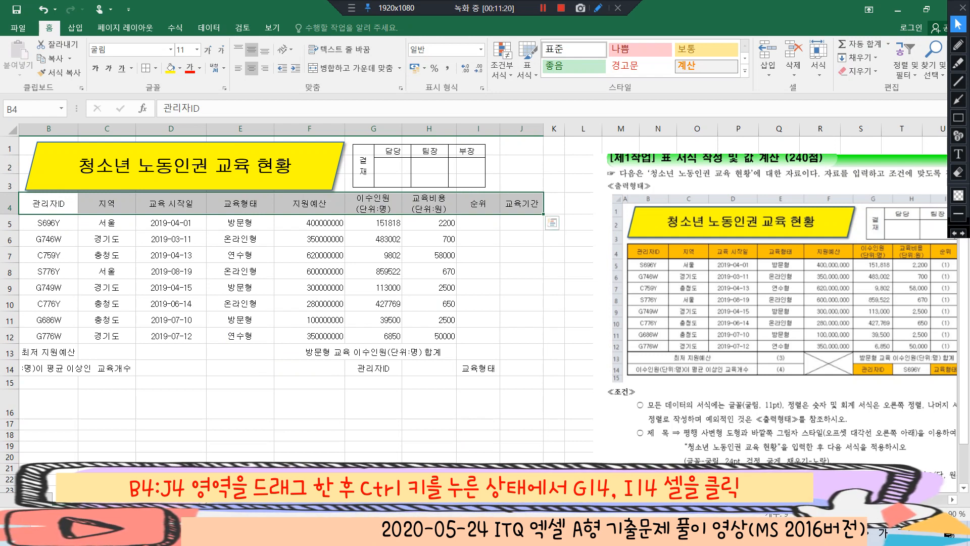
left_click(374, 368, "ctrl")
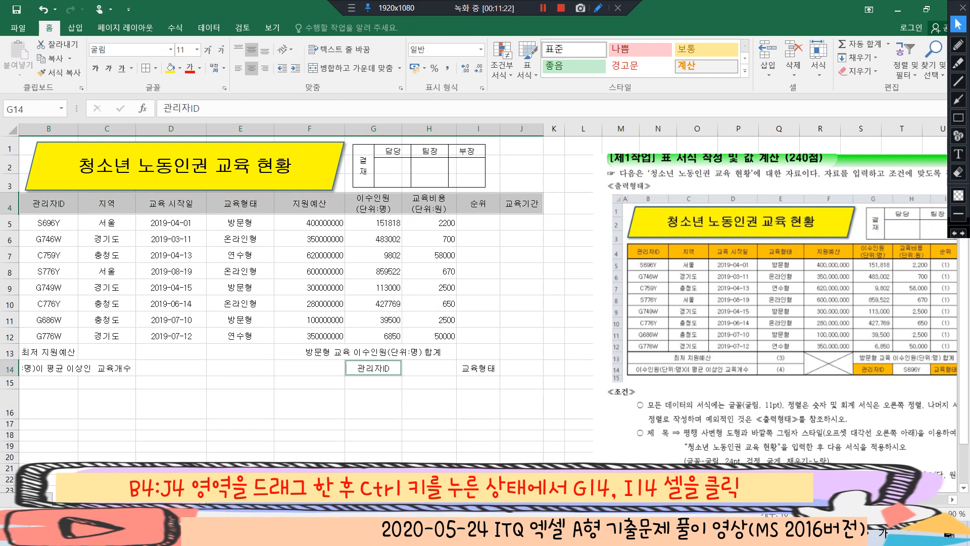
left_click(478, 368, "ctrl")
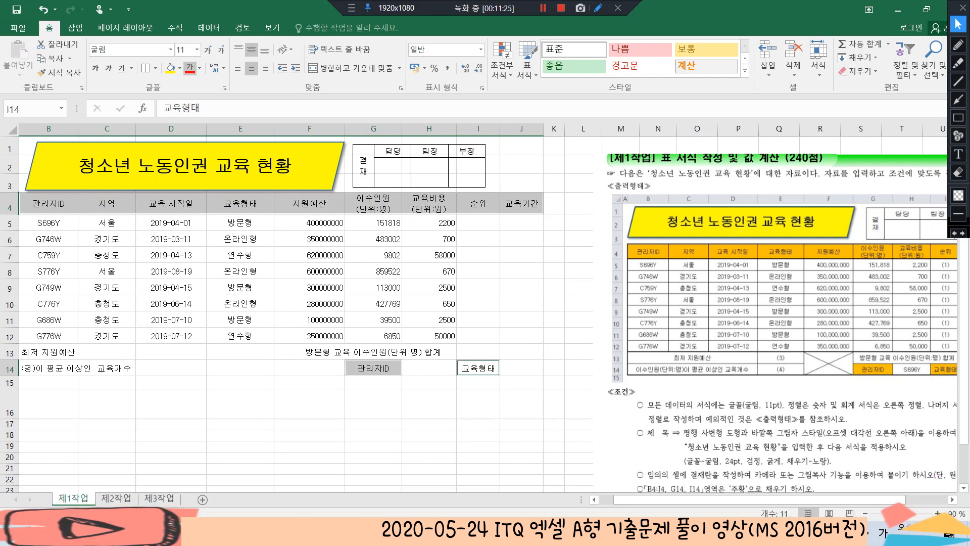
left_click(180, 68)
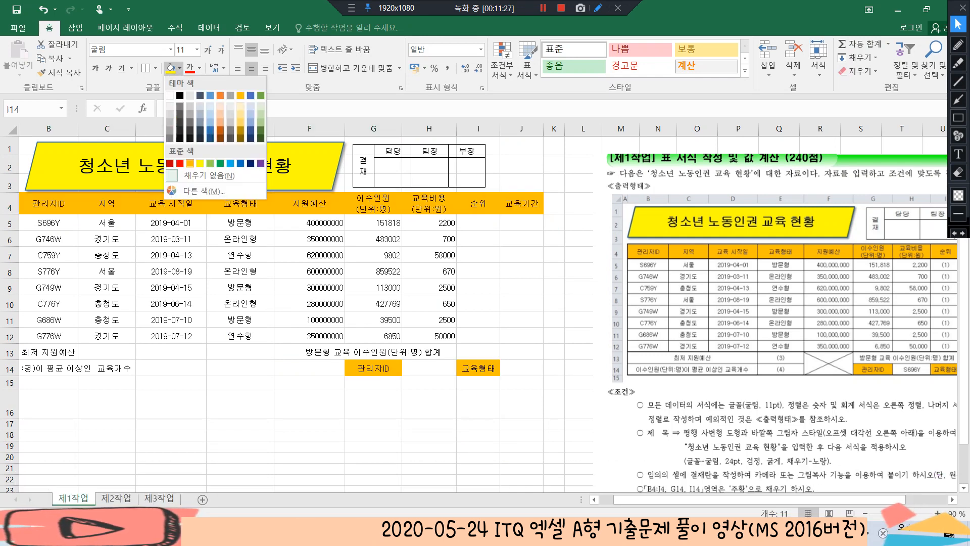
left_click(245, 133)
left_click(478, 320)
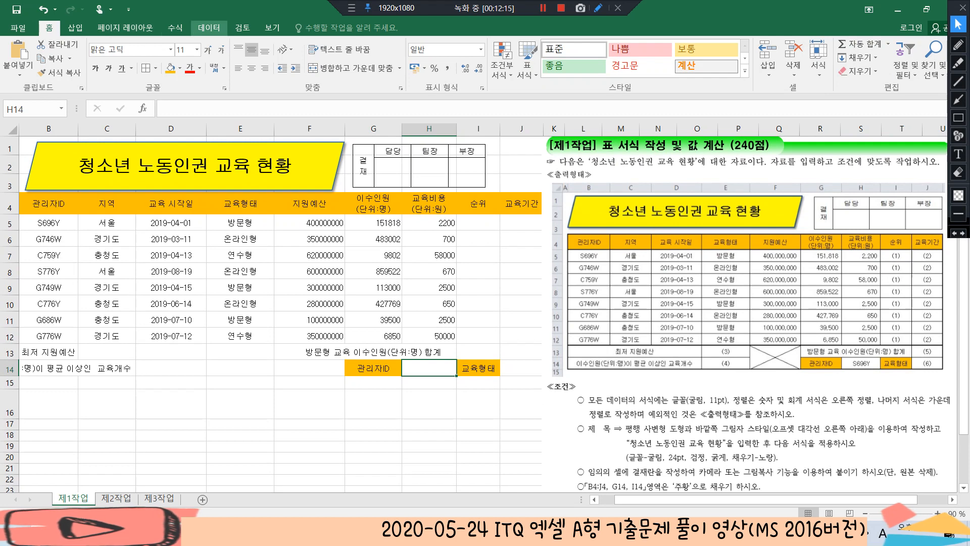
Add a list (목록) data validation to H14 with source =$B$5:$B$12, and choose S696Y from its list
left_click(209, 28)
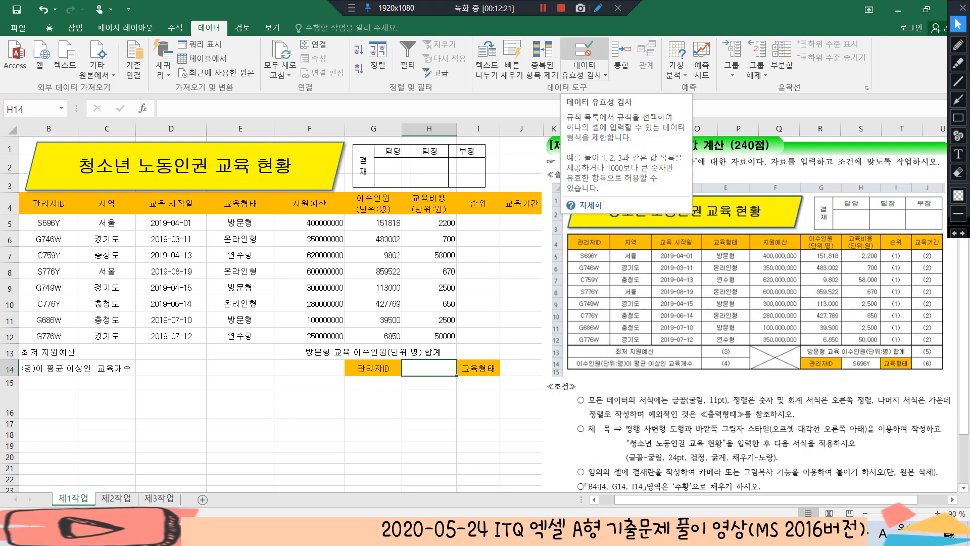
left_click(584, 50)
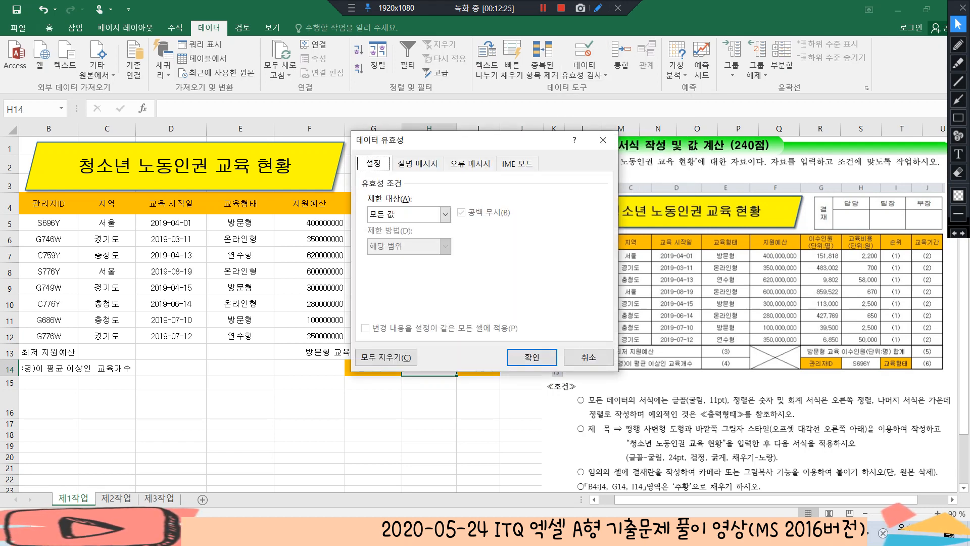
left_click(445, 214)
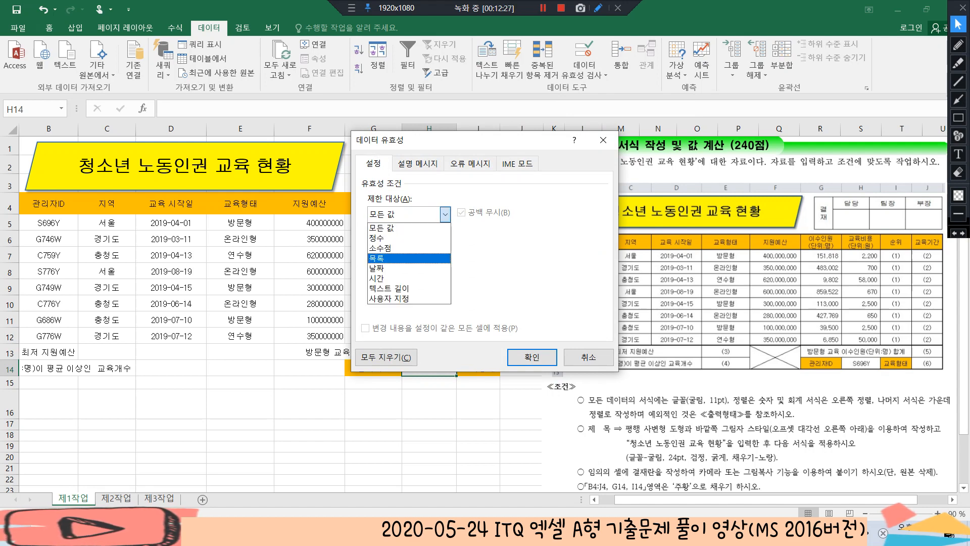
left_click(377, 258)
left_click(534, 277)
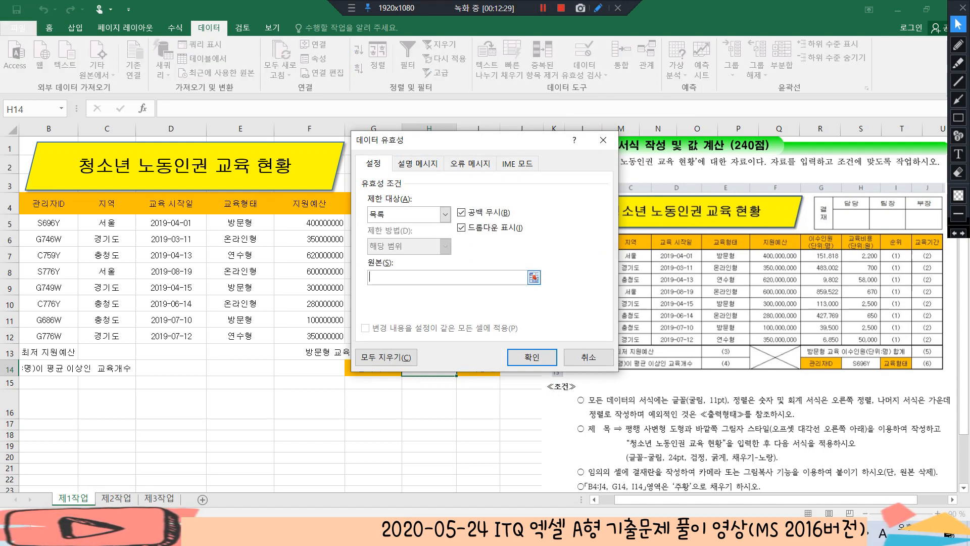
left_click_drag(49, 222, 48, 335)
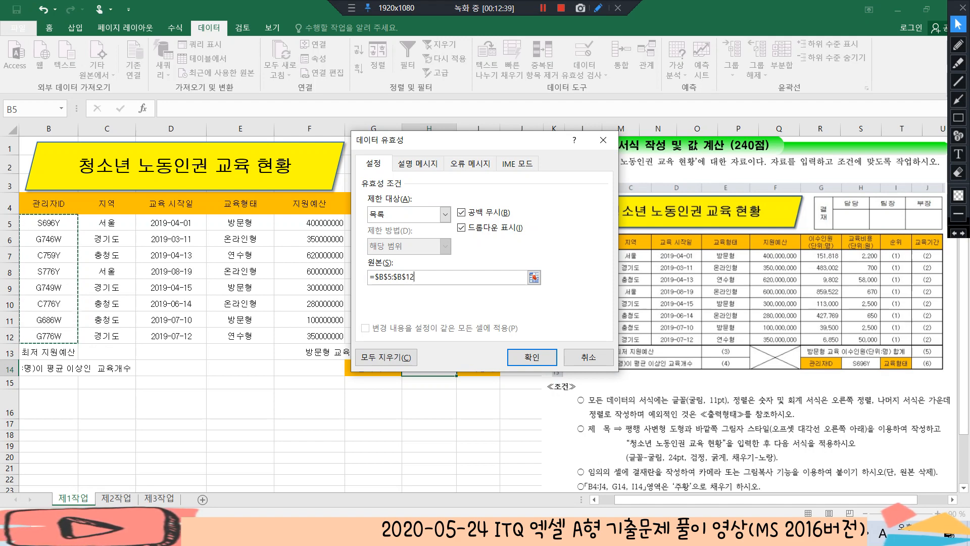
left_click(531, 357)
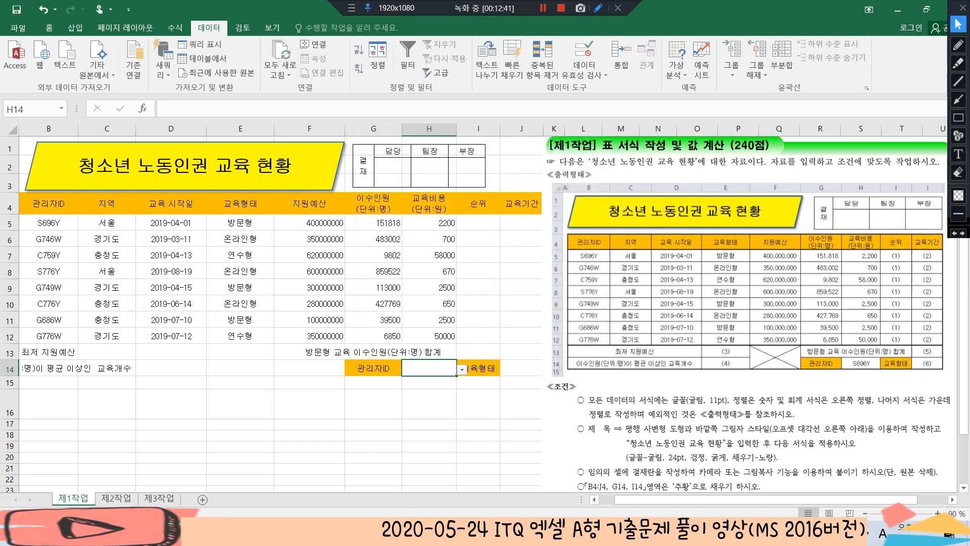
left_click(461, 369)
key("Return")
Check the remaining exam conditions and select the 지원예산 values in F5:F12
scroll(273, 303, "down", 3)
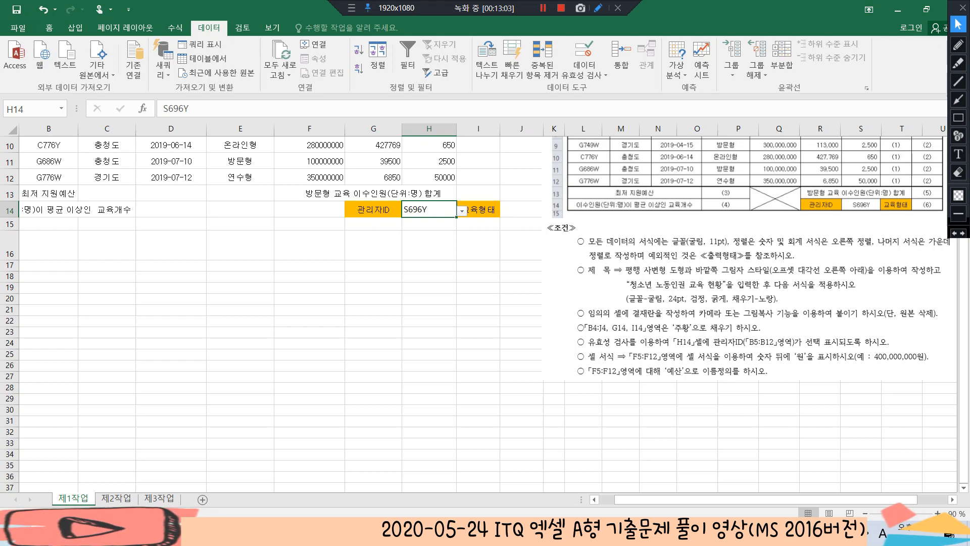
scroll(485, 253, "up", 3)
left_click_drag(309, 222, 309, 335)
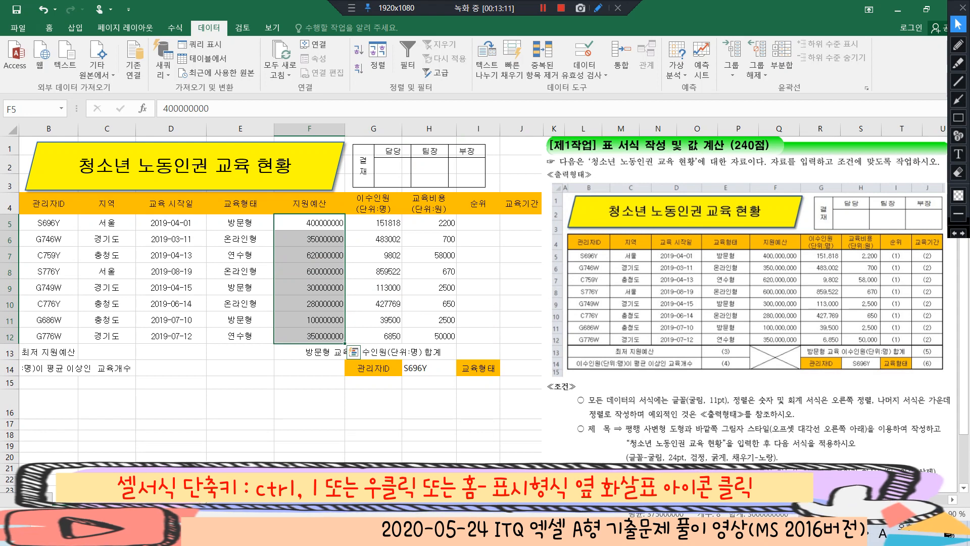
key("ctrl+1")
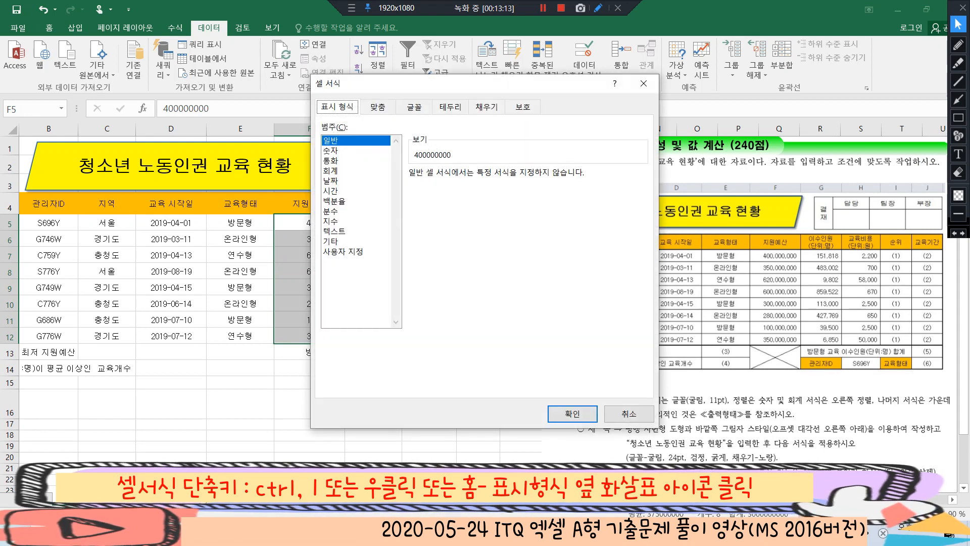
key("Escape")
right_click(318, 221)
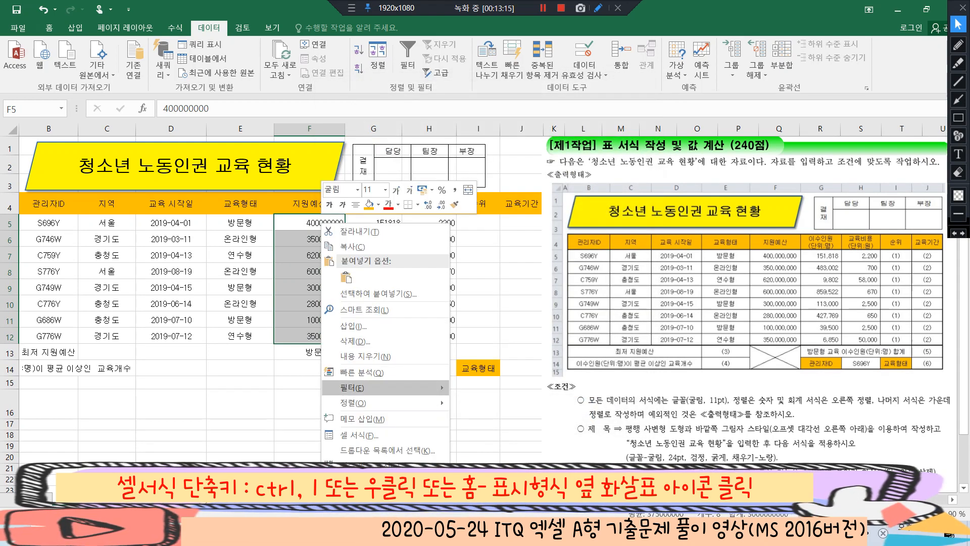
left_click(353, 433)
key("Escape")
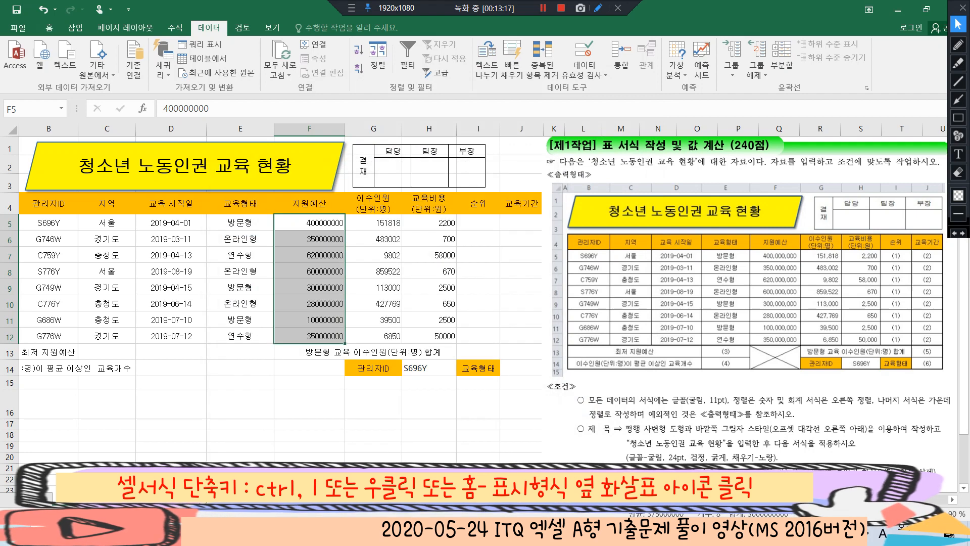
Apply the custom number format #,##0"원" to the 지원예산 values in F5:F12
left_click(49, 28)
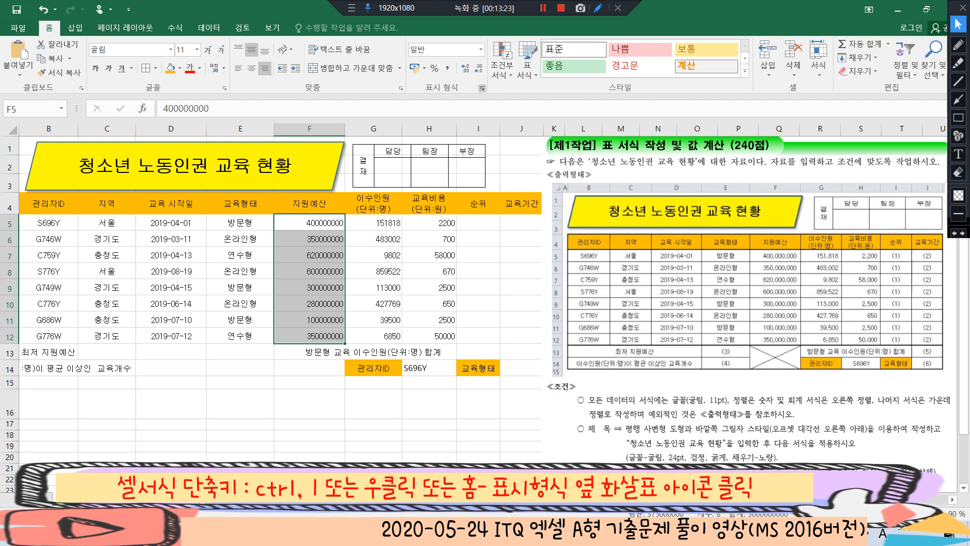
left_click(482, 88)
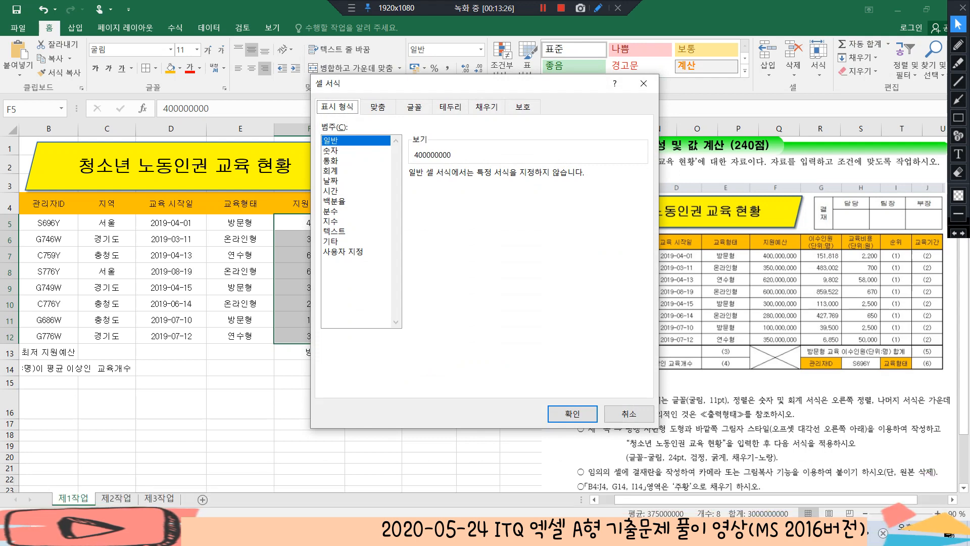
left_click(343, 251)
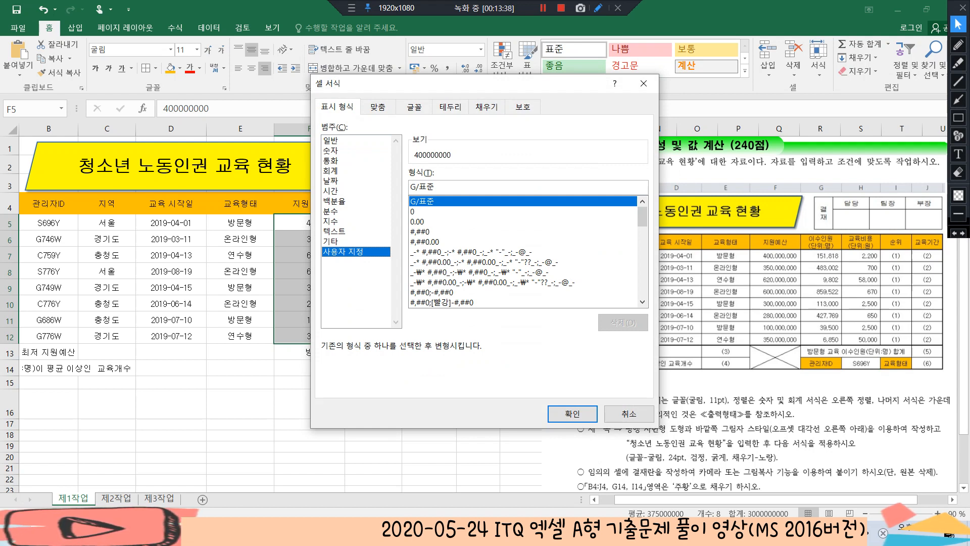
left_click(419, 231)
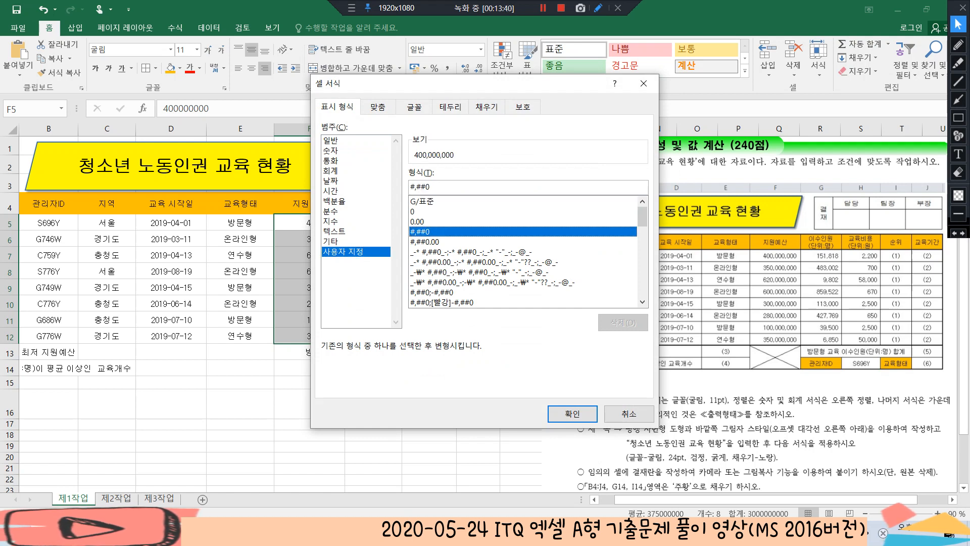
left_click(431, 187)
type("\"")
key("Hangul")
type("원")
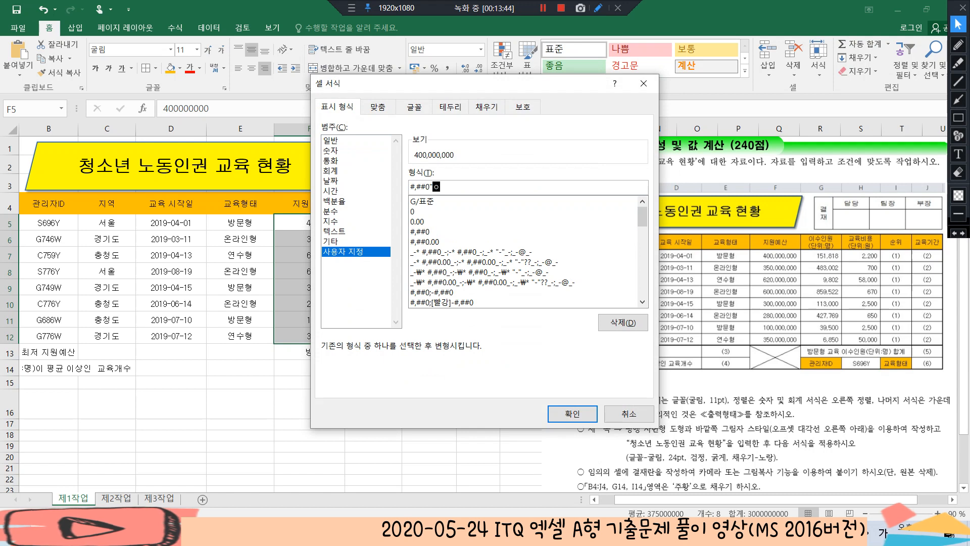
type("\"")
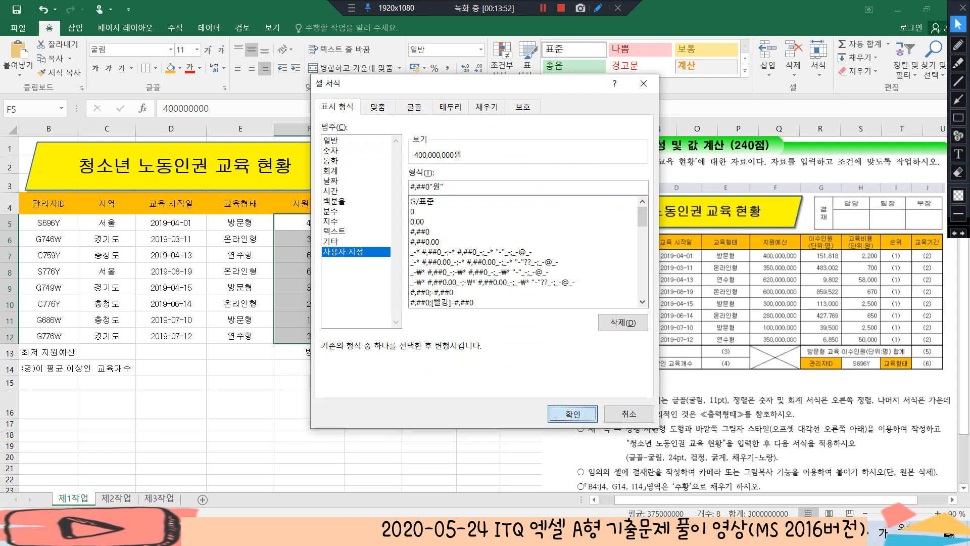
key("Return")
left_click(428, 287)
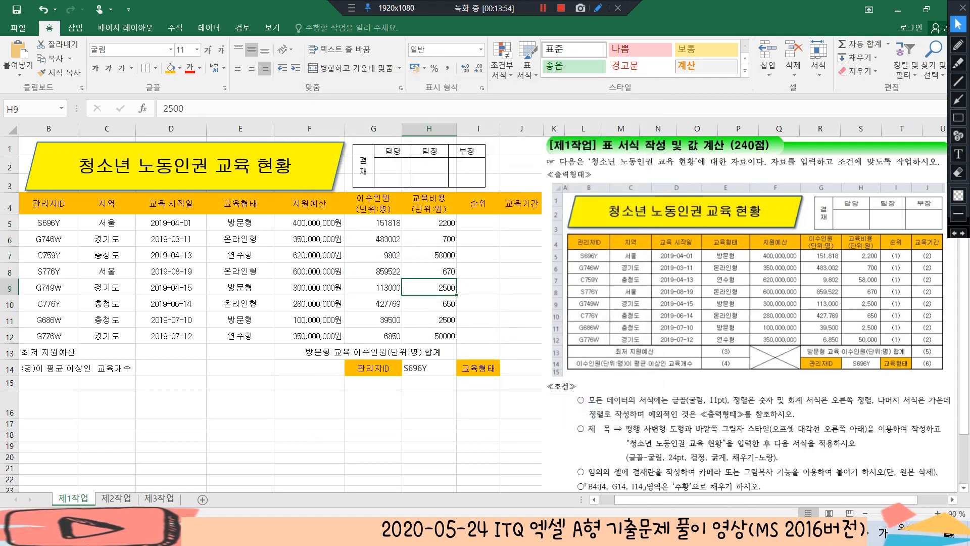
Define the name 예산 for the range F5:F12
scroll(485, 303, "down", 4)
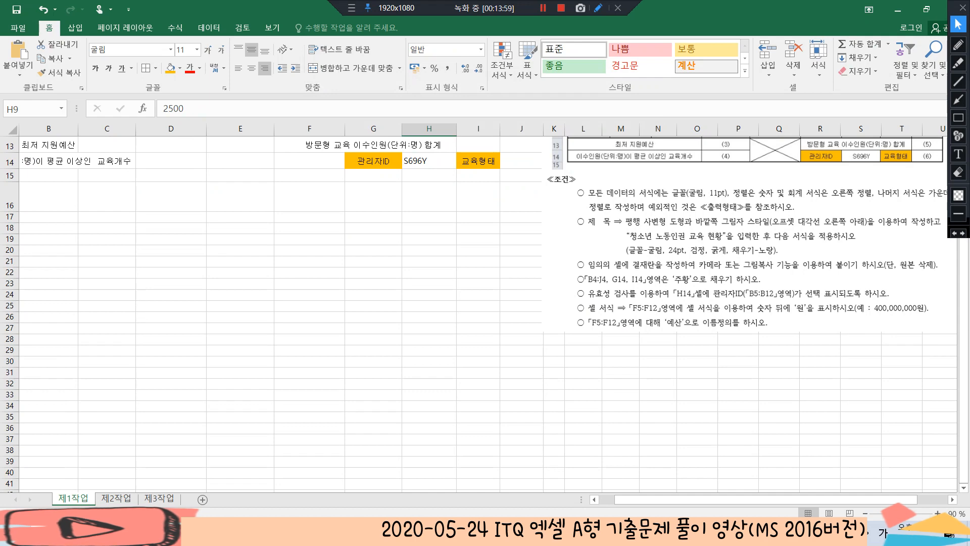
scroll(485, 303, "up", 4)
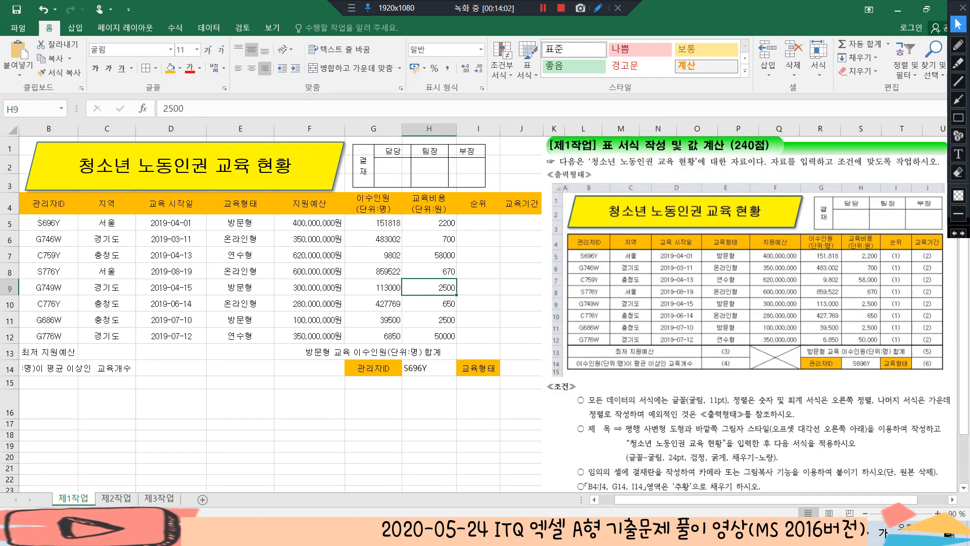
left_click_drag(309, 223, 309, 336)
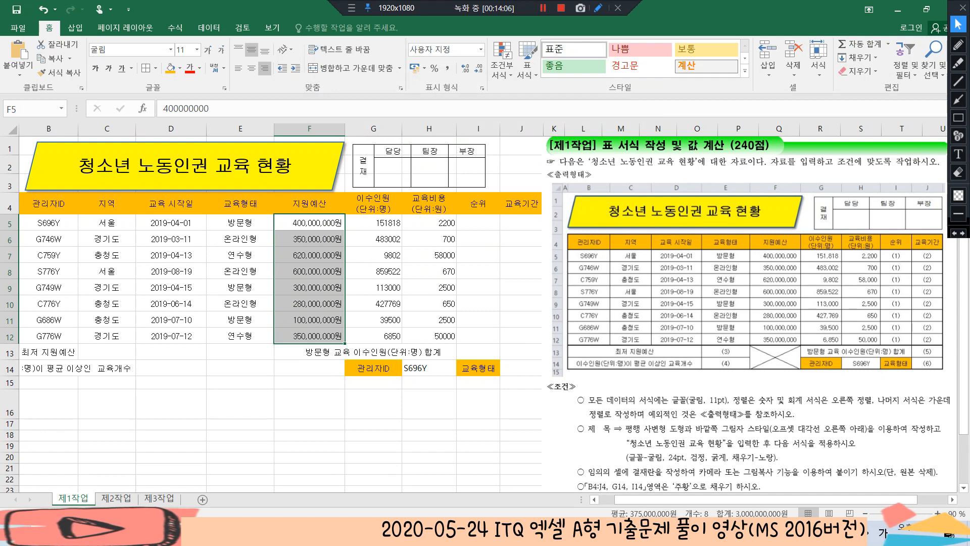
left_click(21, 108)
type("예산")
key("Return")
Check the defined name 예산 by jumping from another cell to the range it refers to
left_click(374, 239)
left_click(478, 239)
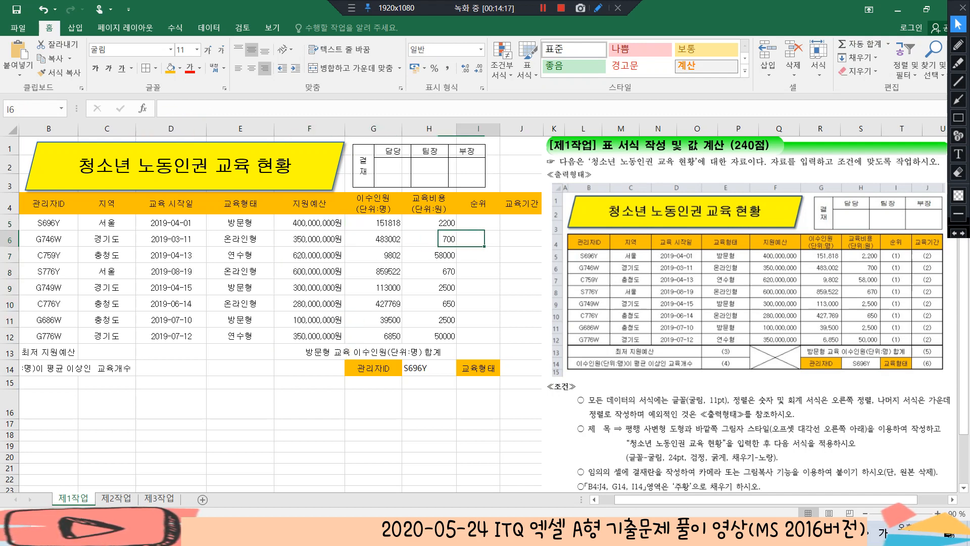
left_click(61, 109)
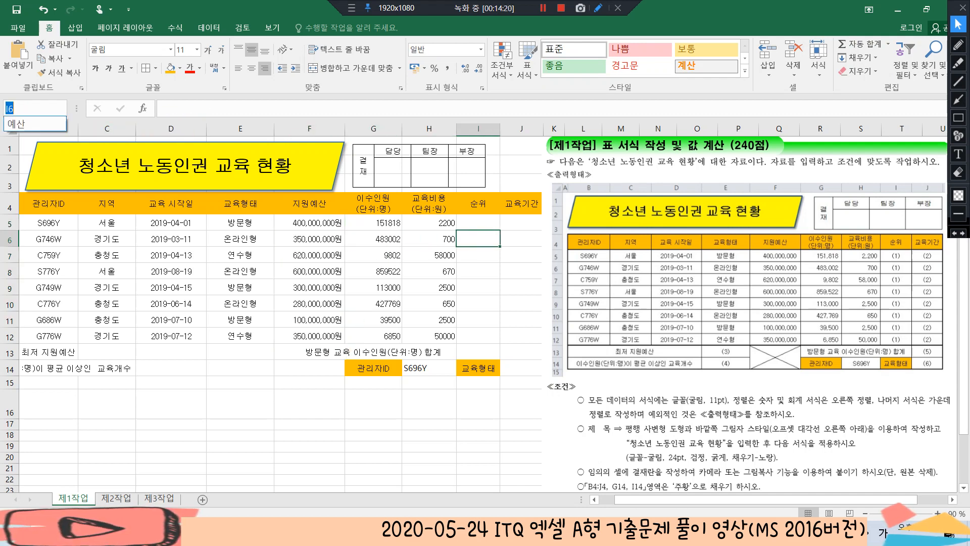
left_click(30, 123)
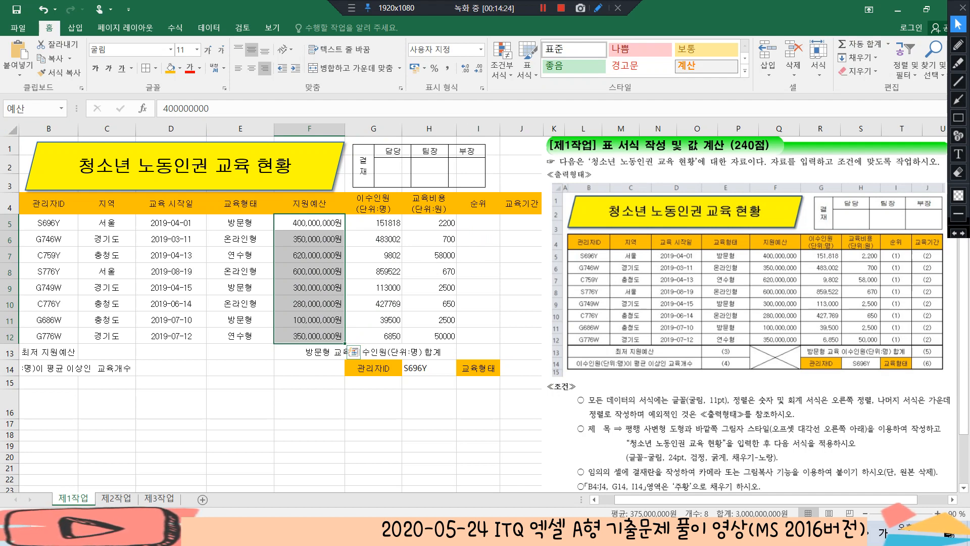
left_click(309, 239)
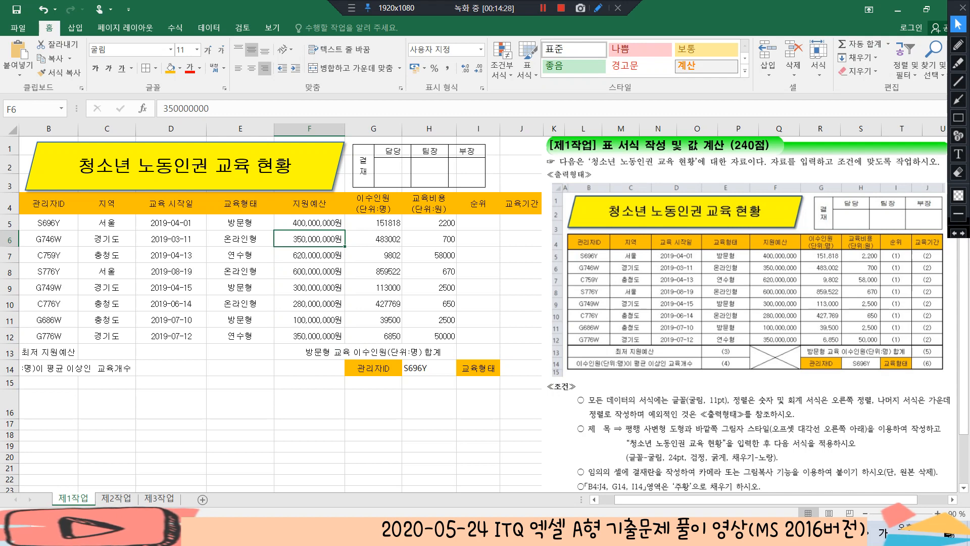
Apply all borders (모든 테두리) plus a thick outside border (굵은 바깥쪽 테두리) to the table B4:J14
scroll(485, 303, "down", 2)
scroll(485, 303, "up", 2)
left_click_drag(676, 499, 657, 499)
left_click(54, 204)
left_click_drag(54, 204, 530, 368)
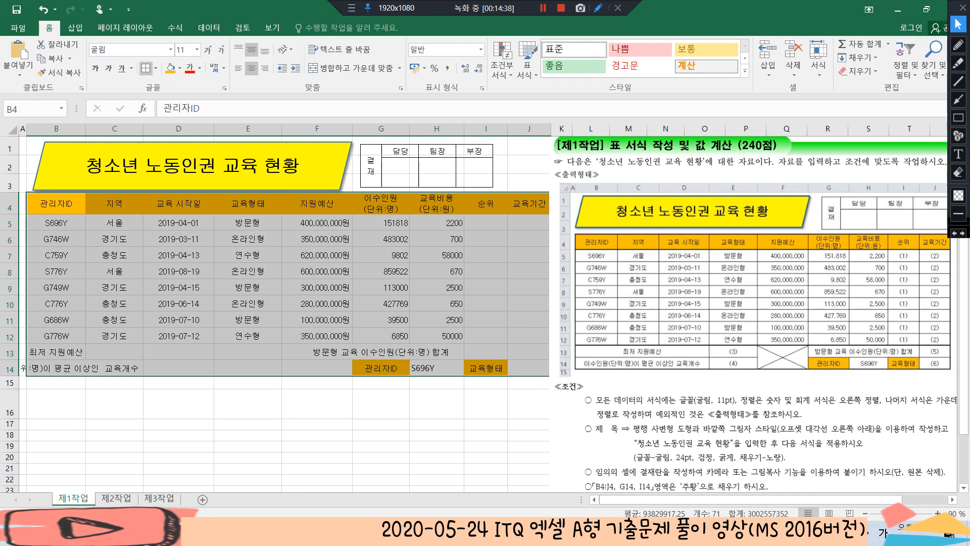
left_click(145, 68)
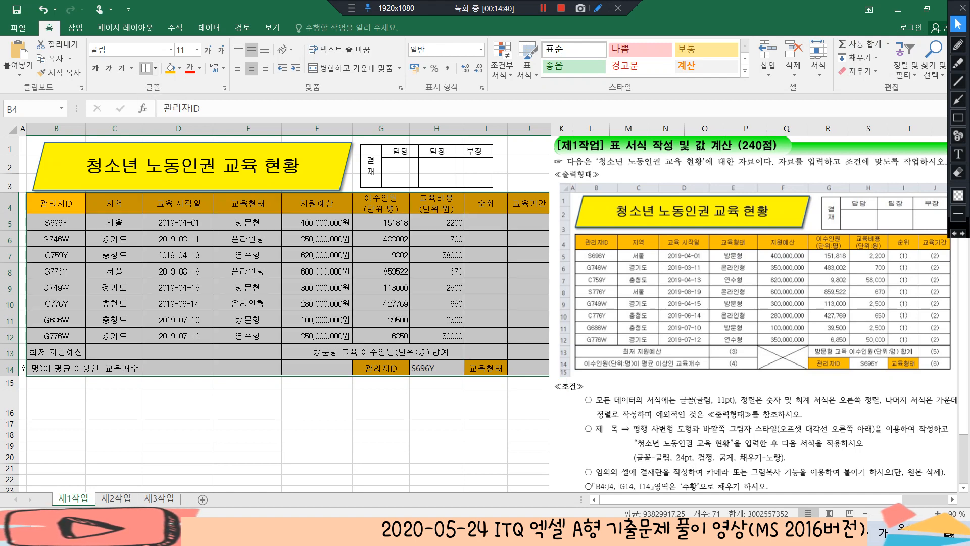
left_click(155, 68)
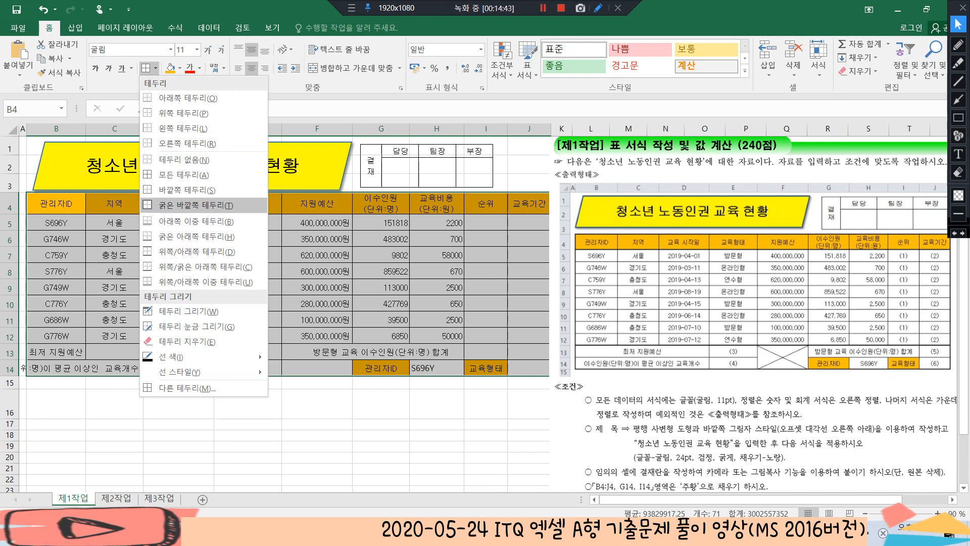
left_click(187, 204)
left_click(178, 239)
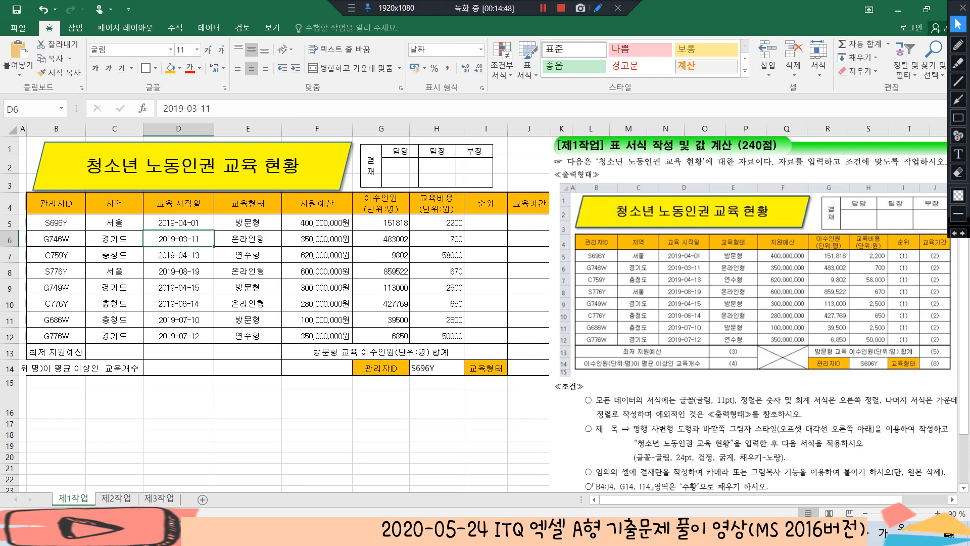
Add a thick outside border (굵은 바깥쪽 테두리) around the data rows B5:J12
left_click_drag(56, 223, 528, 336)
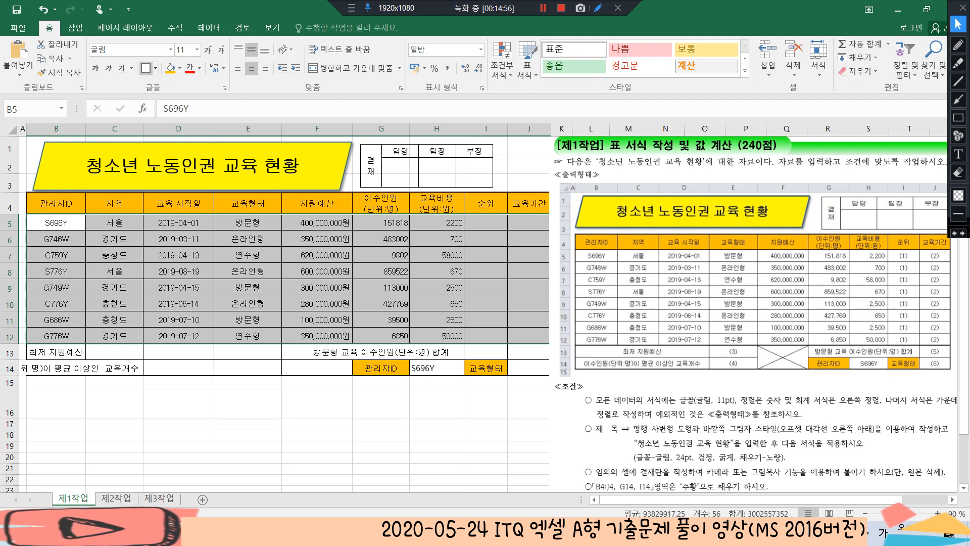
left_click(146, 68)
left_click(316, 304)
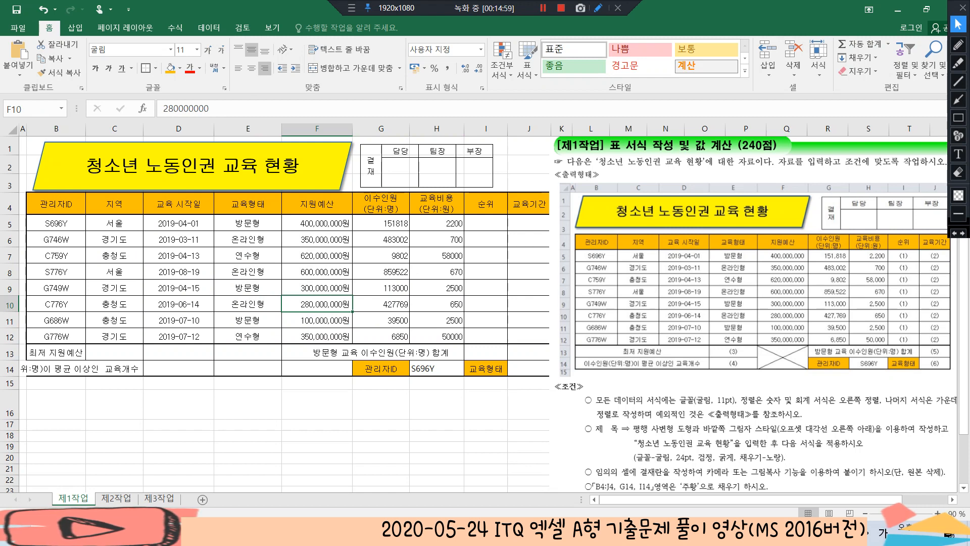
Merge and center B13:D13, B14:D14, F13:F14 and G13:I13 as four separate blocks
left_click_drag(56, 353, 178, 352)
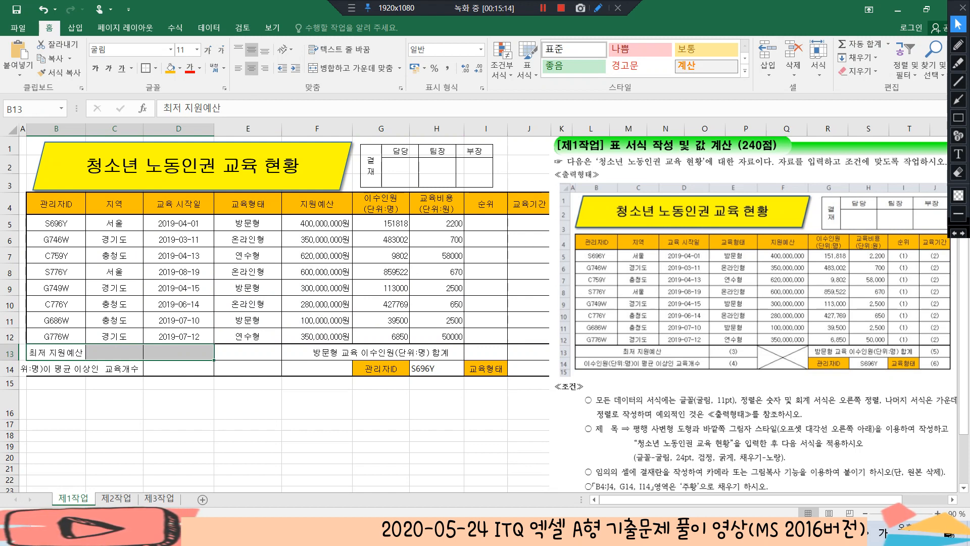
left_click_drag(56, 369, 172, 368, "ctrl")
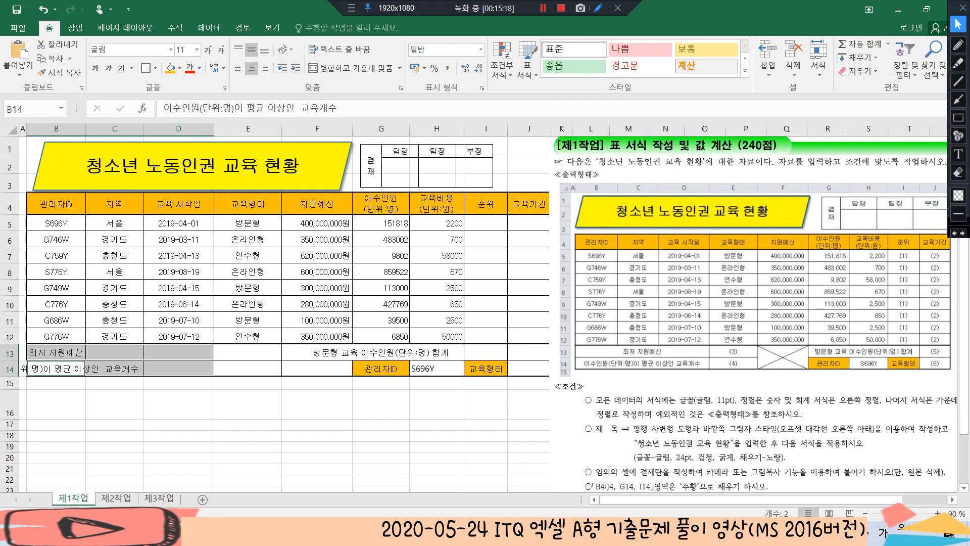
left_click_drag(316, 352, 345, 354, "ctrl")
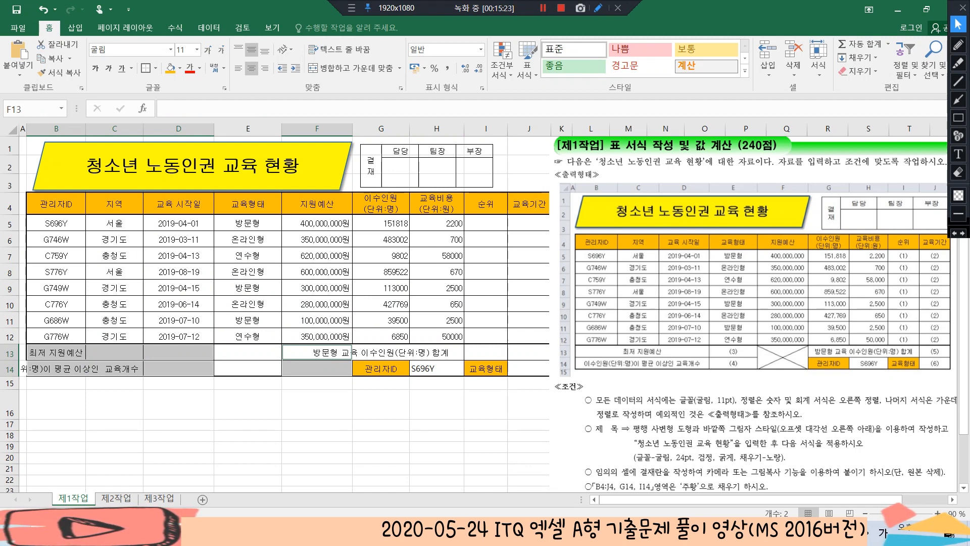
left_click(354, 352, "ctrl")
key("shift+Right")
key("shift+Right")
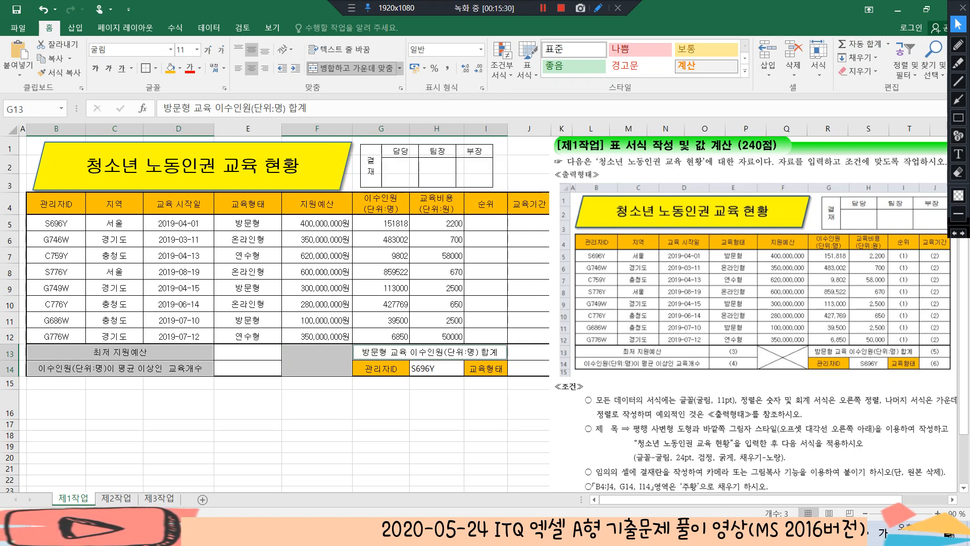
left_click(437, 436)
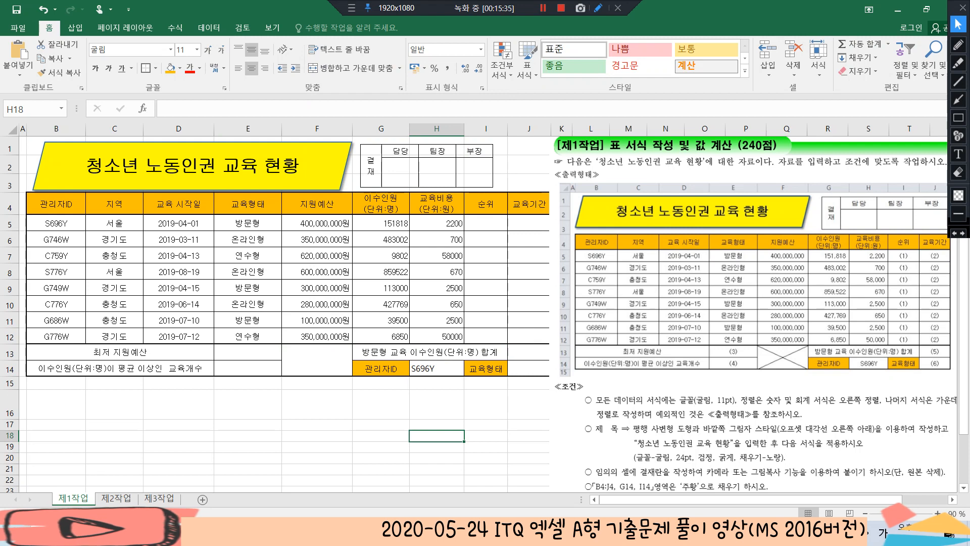
Add both diagonal borders to the merged cell F13:F14 so that they form an X
left_click_drag(317, 352, 316, 368)
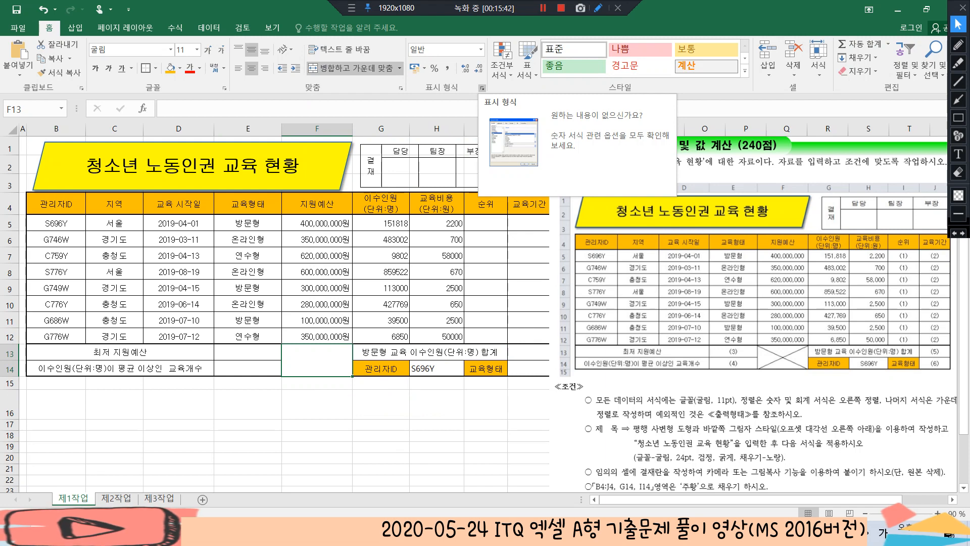
left_click(482, 88)
left_click(450, 106)
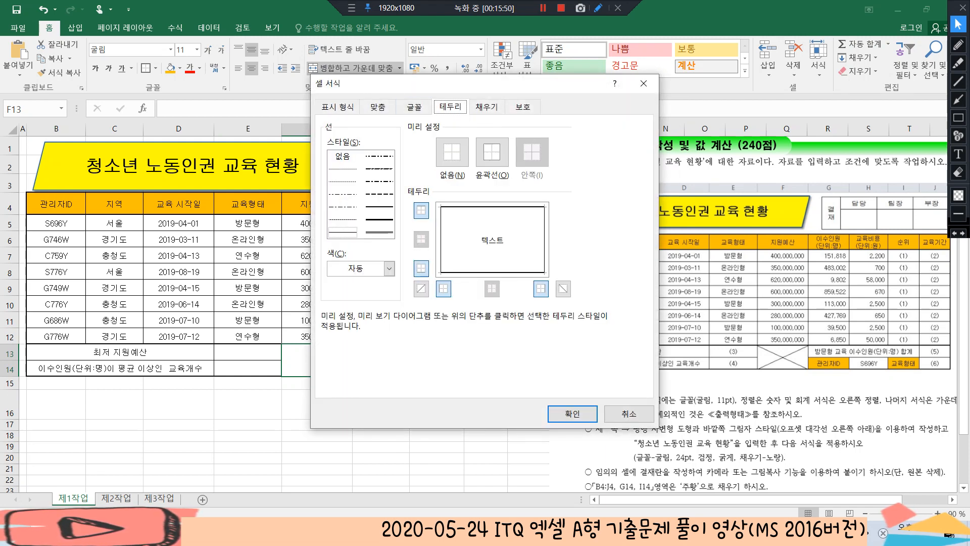
left_click(421, 288)
left_click(563, 288)
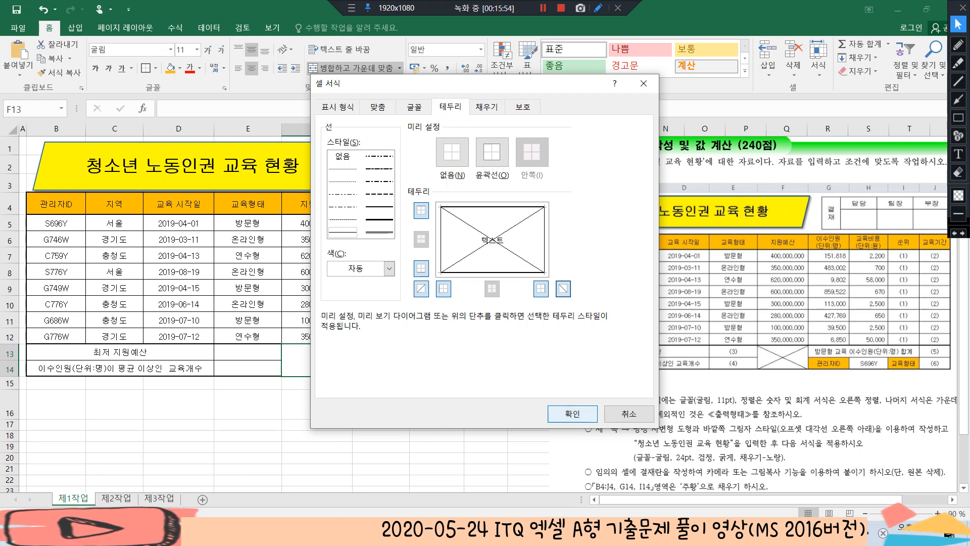
left_click(572, 413)
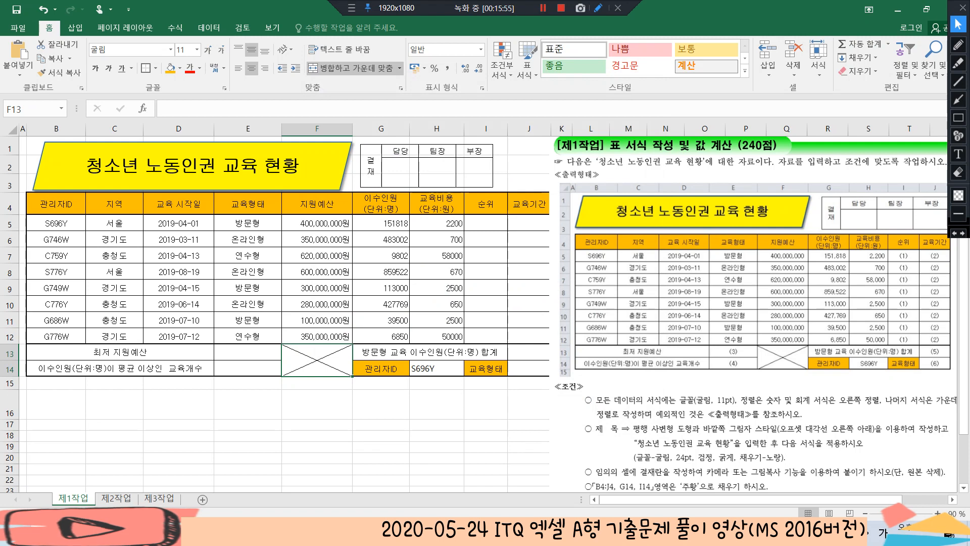
left_click(317, 383)
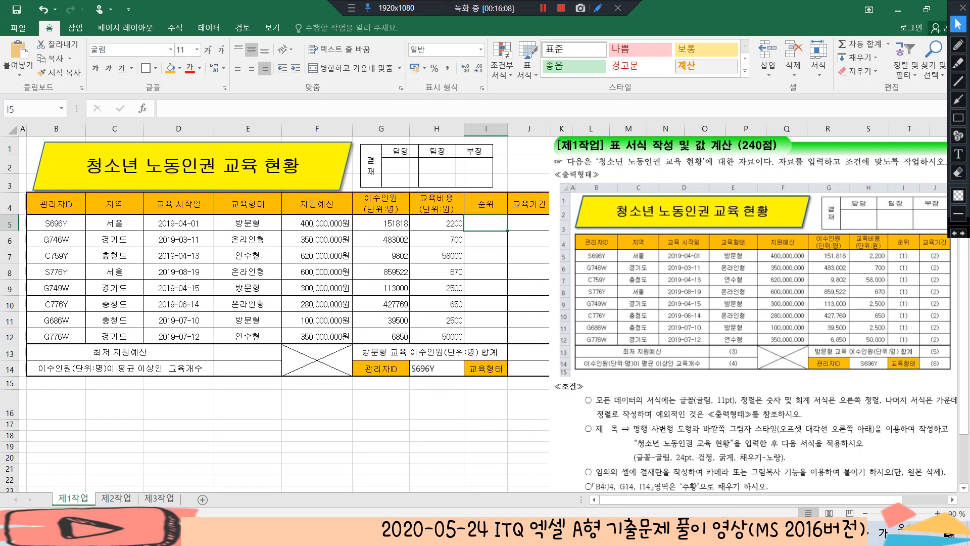
Begin a RANK formula in I5 that ranks G5 within the absolute range $G$5:$G$12
left_click(381, 255)
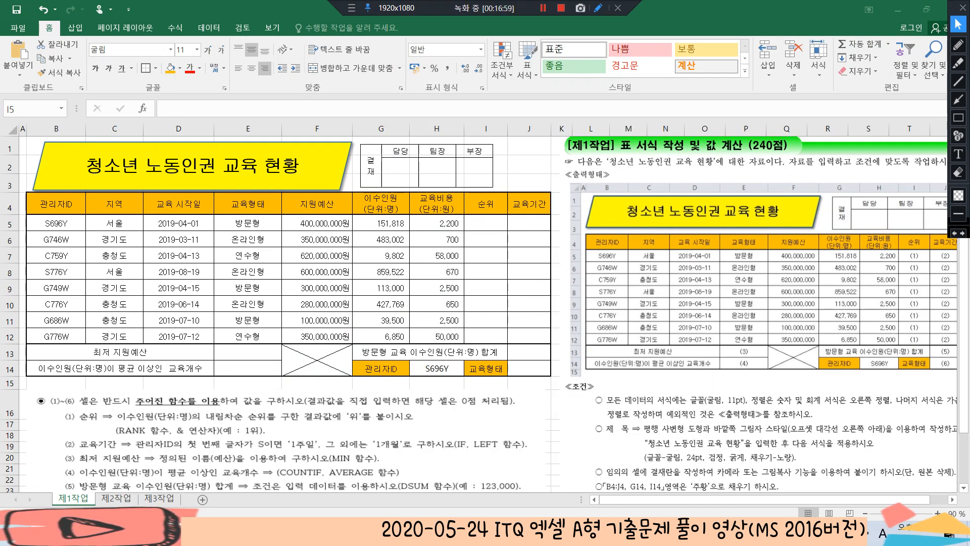
left_click(485, 222)
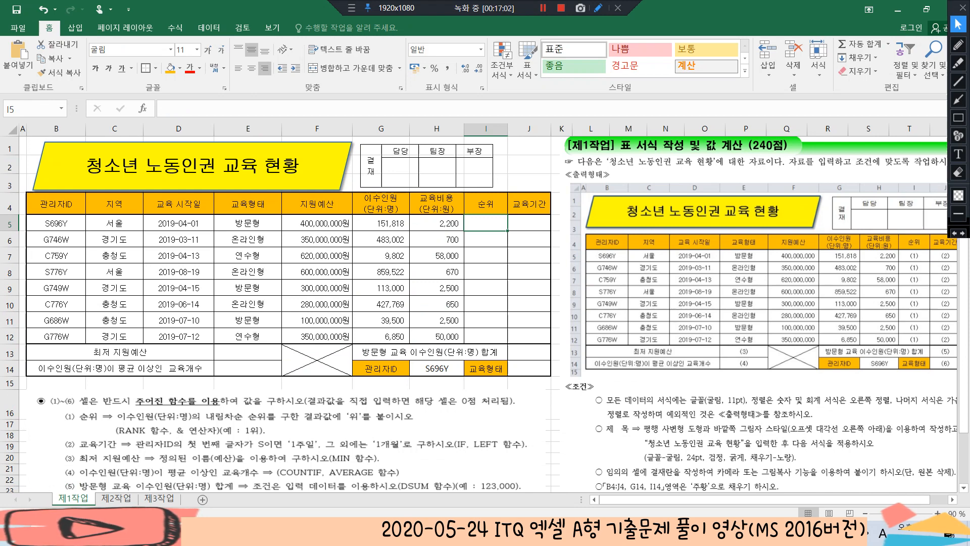
type("=")
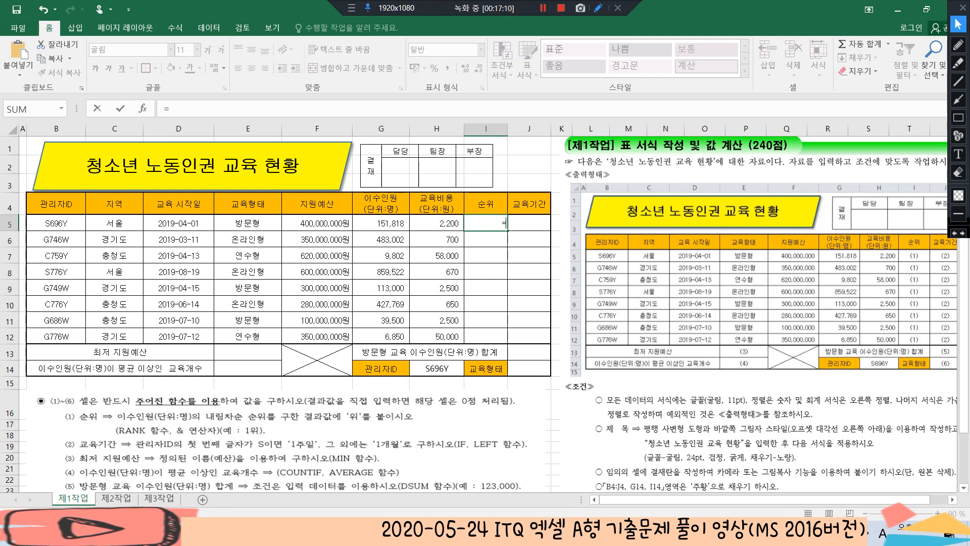
type("rank")
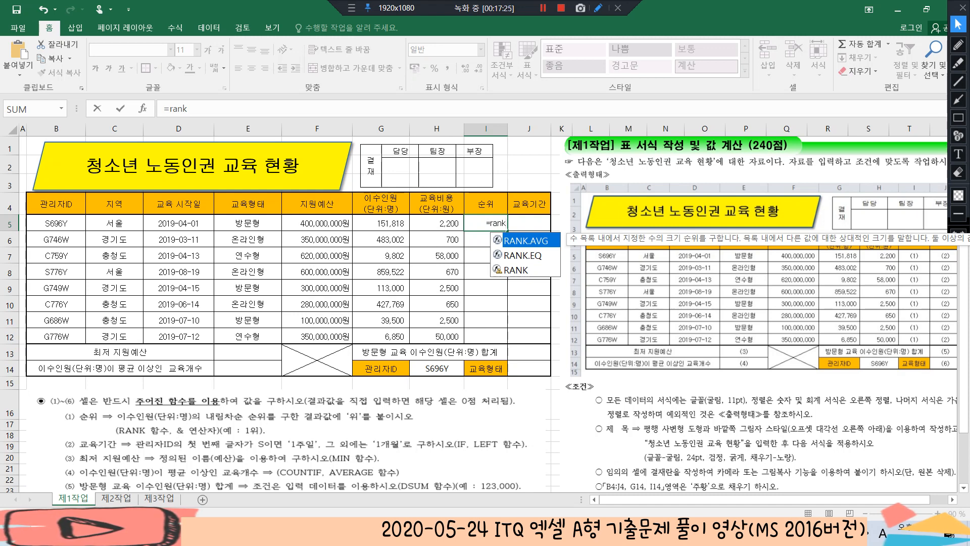
key("Down")
key("Down")
key("Tab")
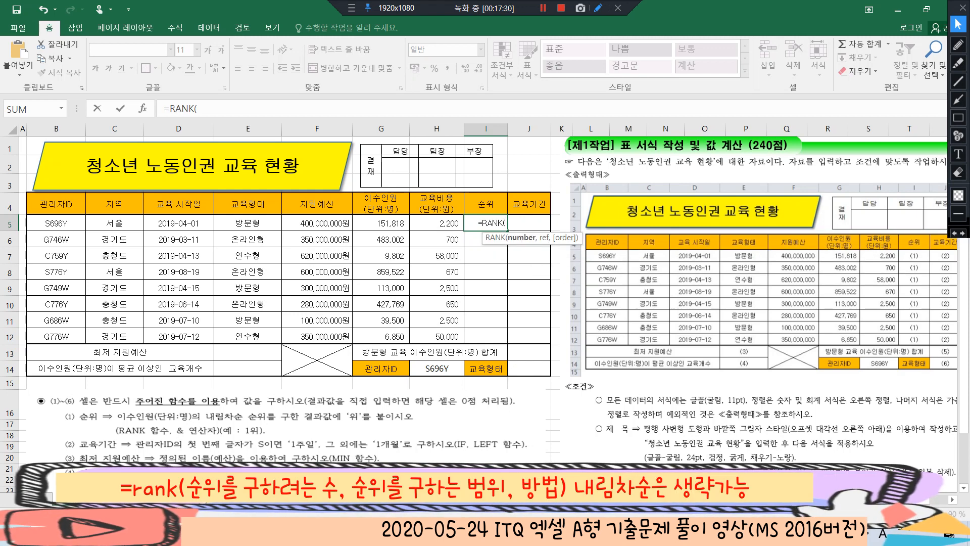
left_click(381, 223)
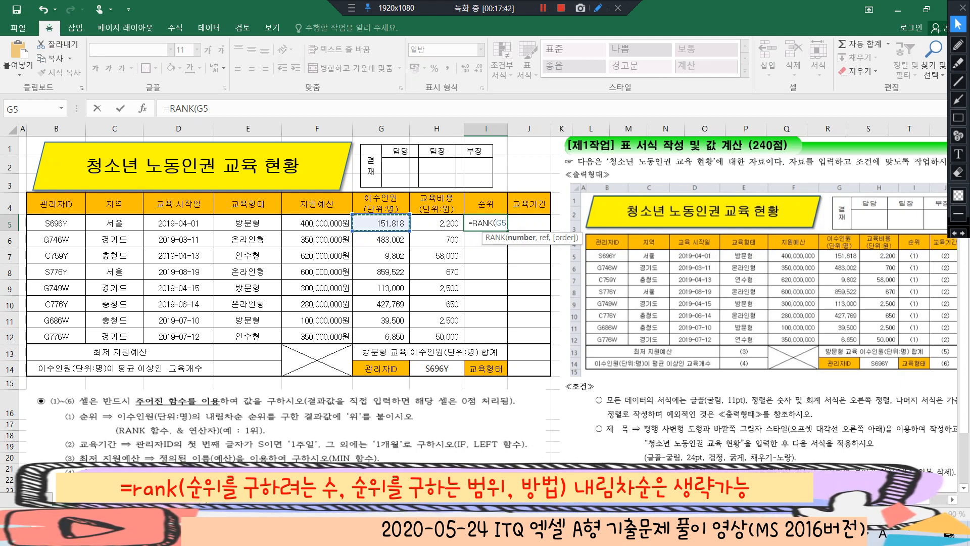
type(",")
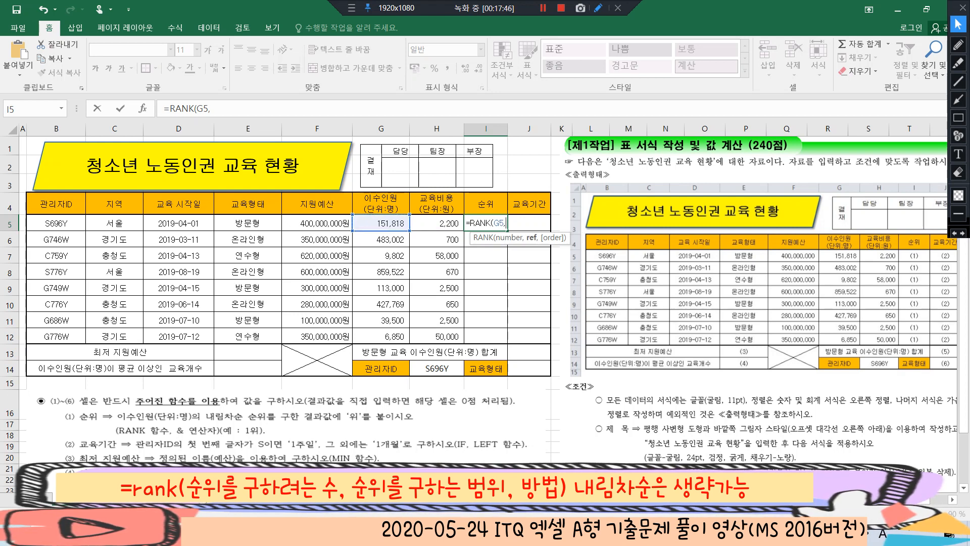
left_click_drag(381, 222, 381, 336)
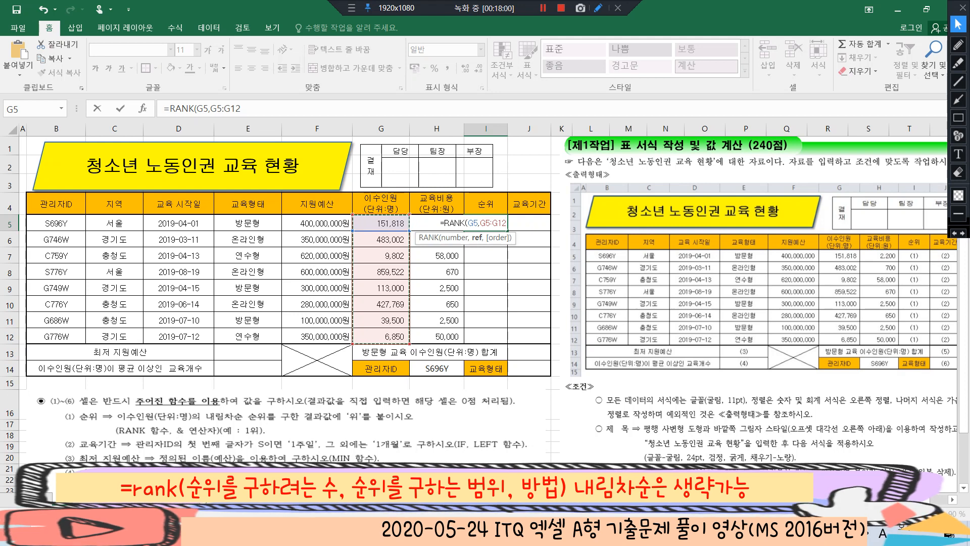
key("F4")
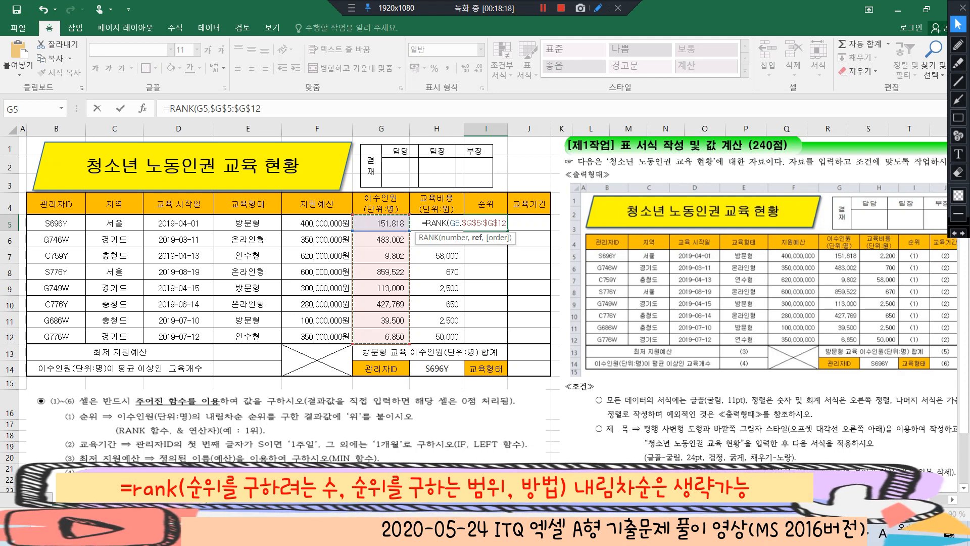
type(",0")
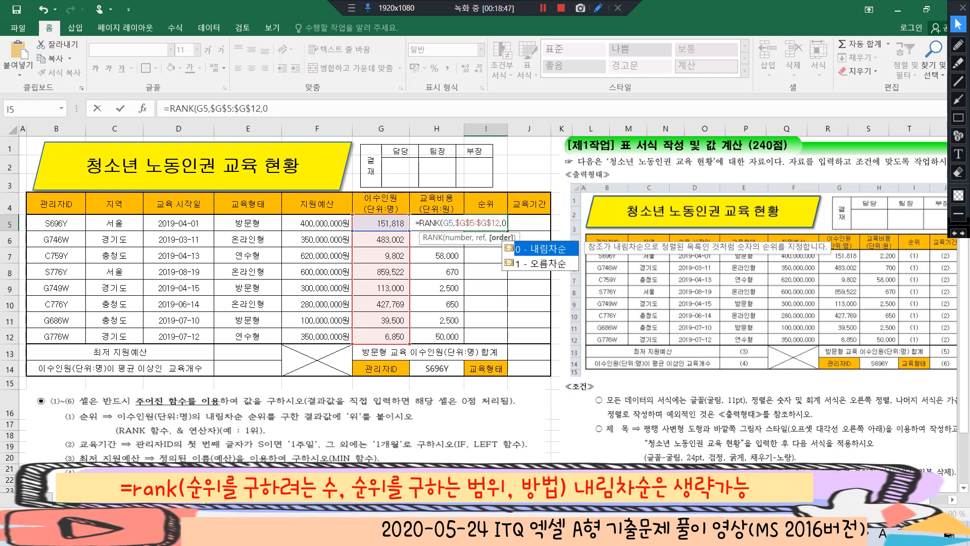
key("BackSpace")
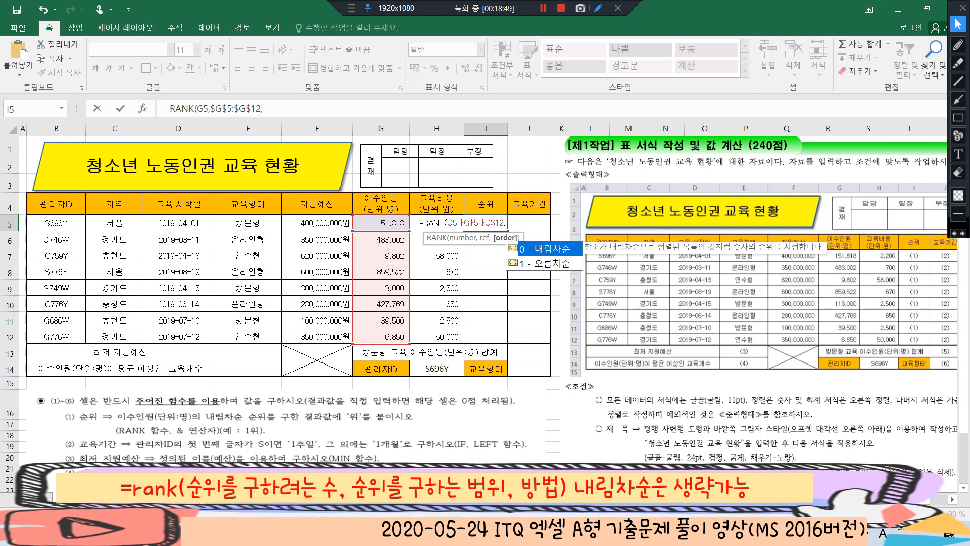
key("BackSpace")
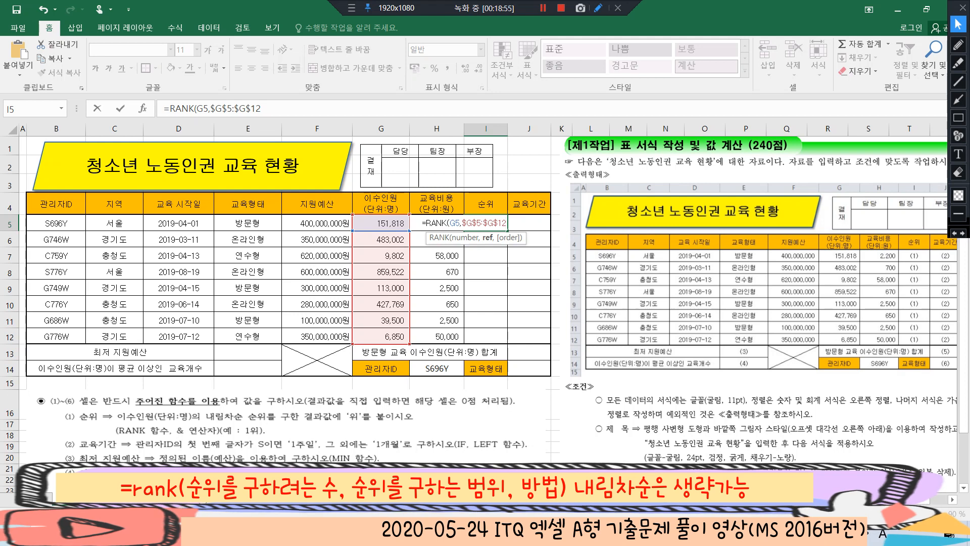
Complete the I5 formula by closing RANK and appending "위", giving =RANK(G5,$G$5:$G$12)&"위"
type(")")
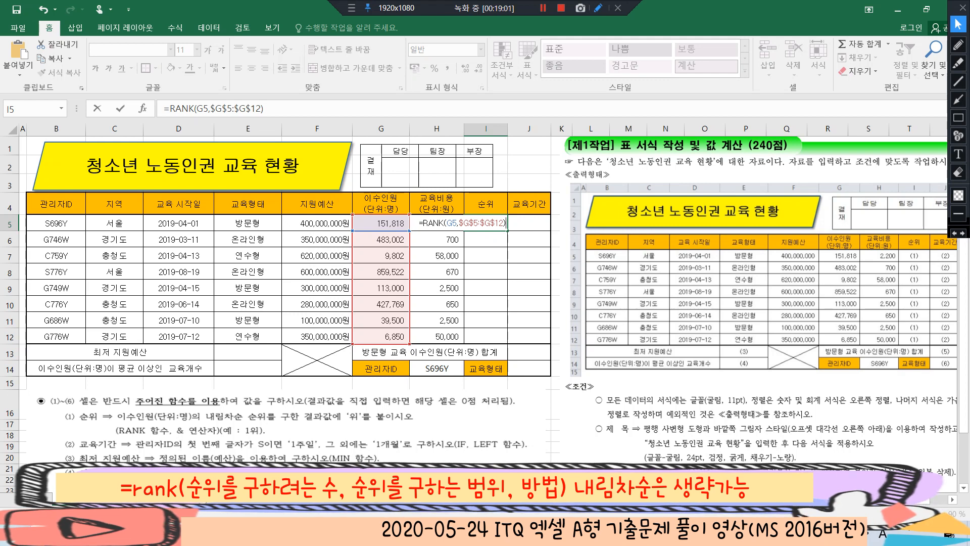
type("&")
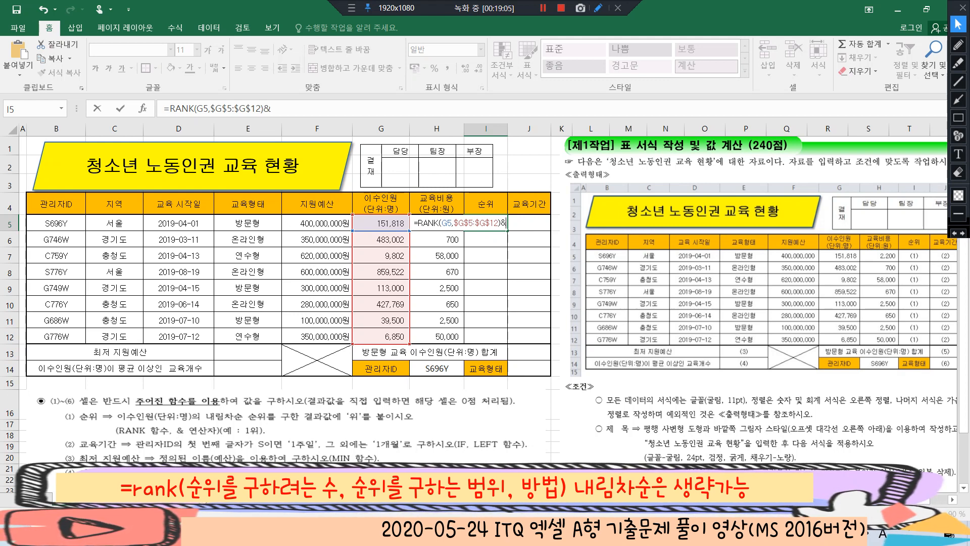
type("\"")
type("우")
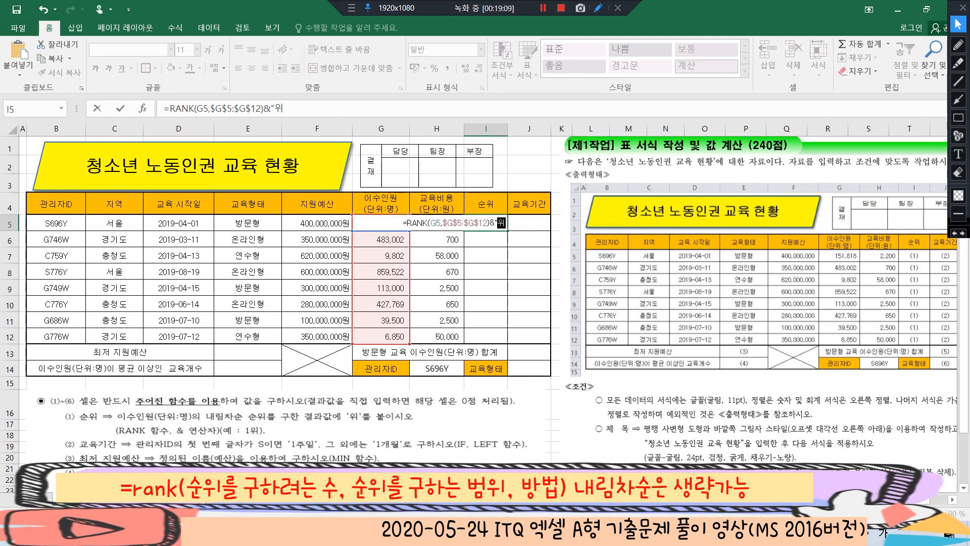
type("위\"")
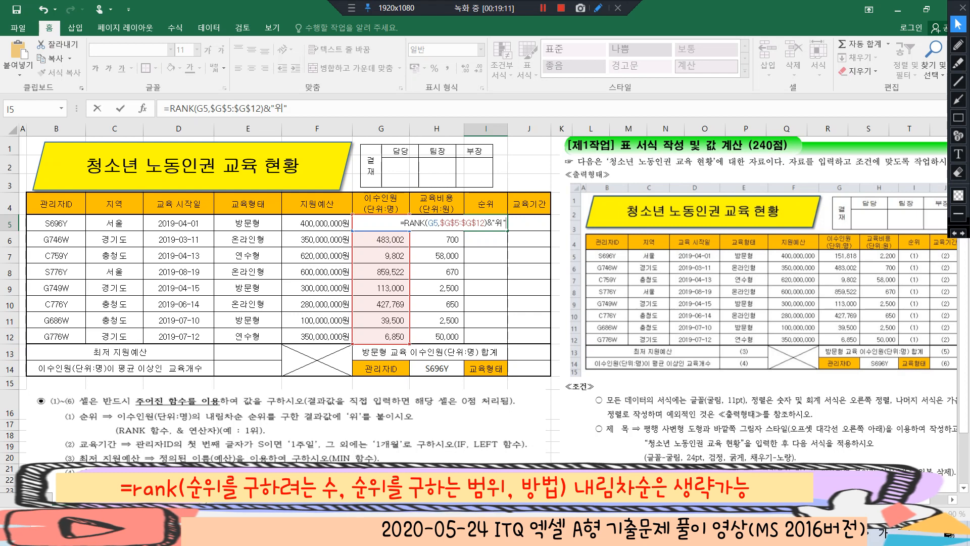
key("Return")
Fill the rank formula from I5 down through I12 and check the copied formulas
left_click(486, 223)
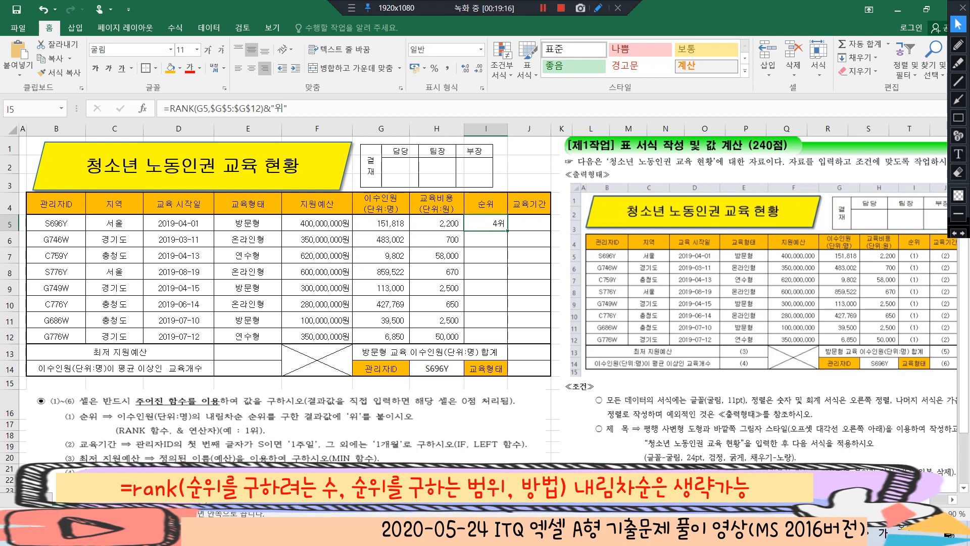
left_click_drag(507, 230, 507, 343)
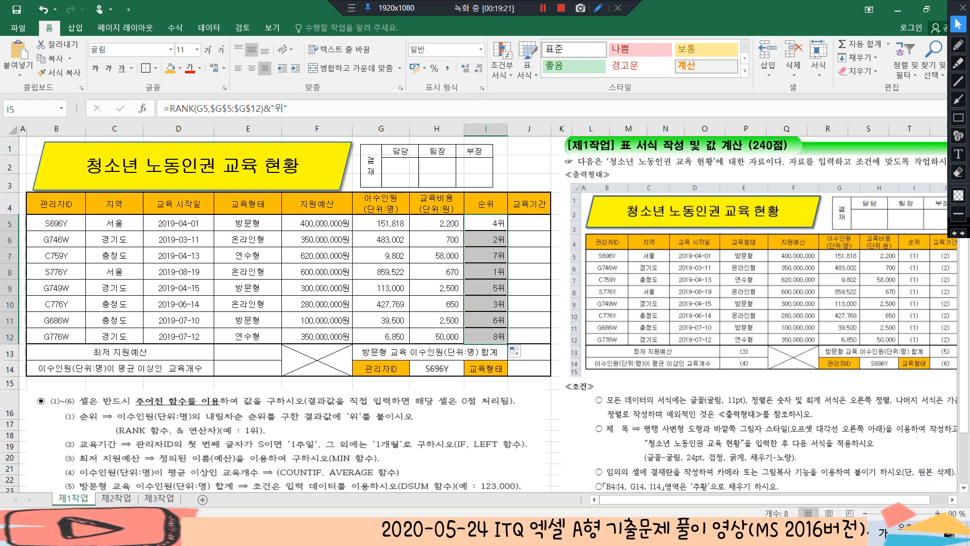
key("Down")
key("Down")
key("Down")
key("Down")
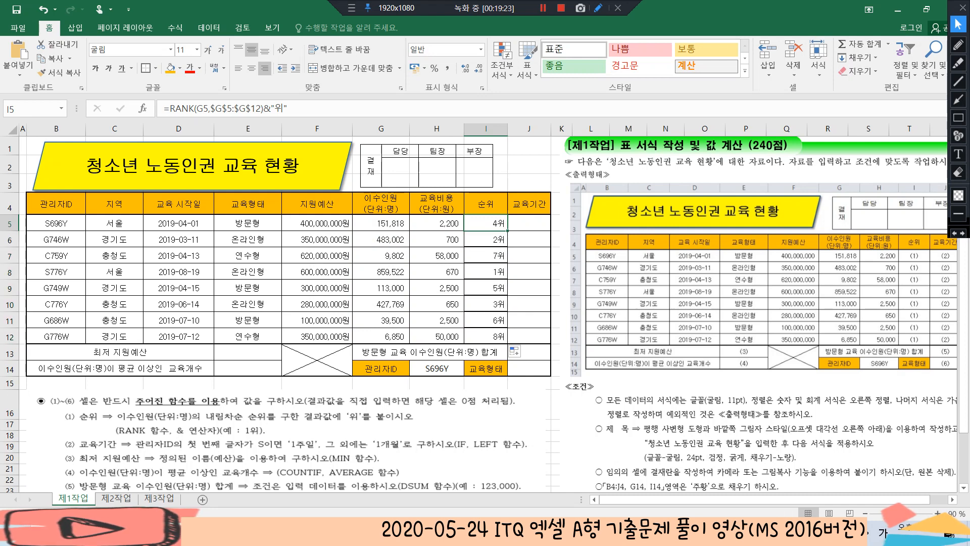
key("Down")
key("Down")
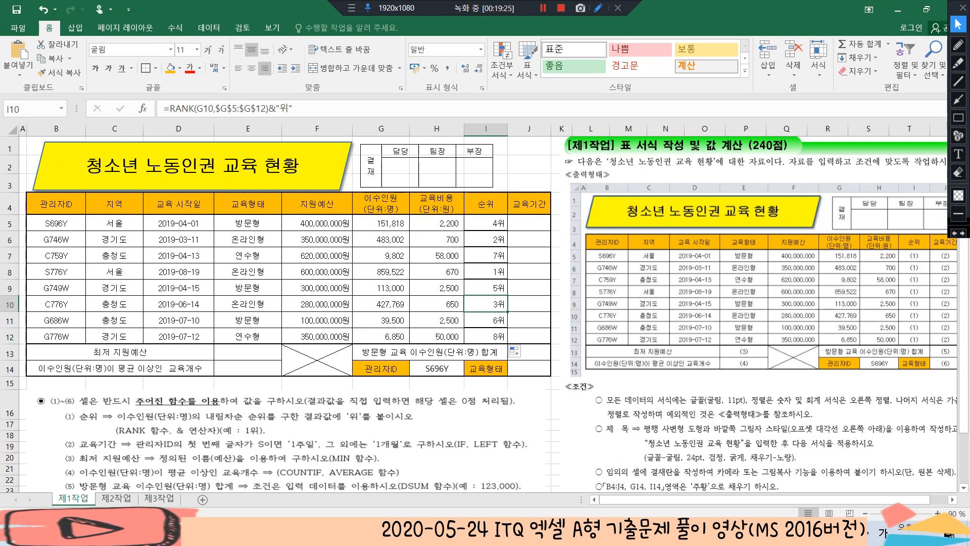
Begin an IF formula in J5 whose condition compares the first character of B5, entering =if(left(B5,1)=
left_click(529, 223)
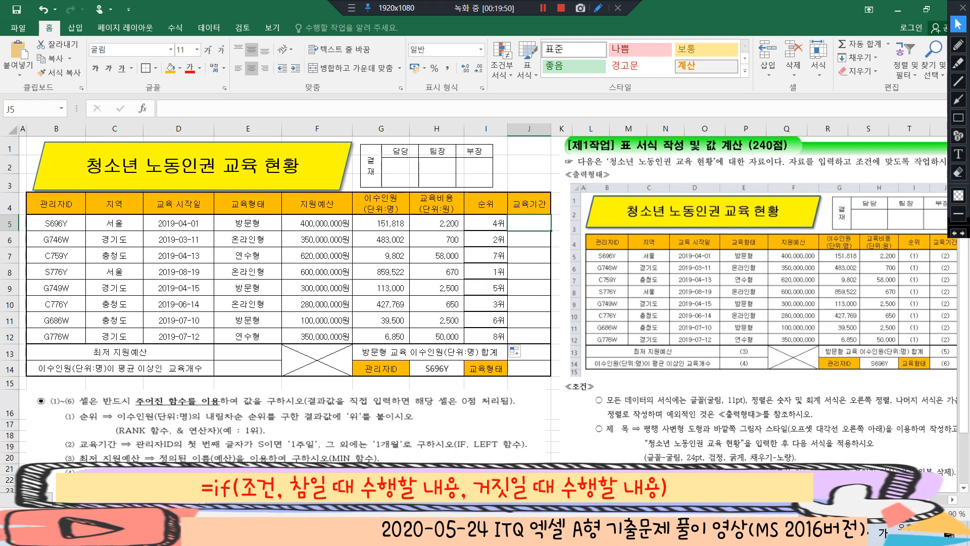
type("=if")
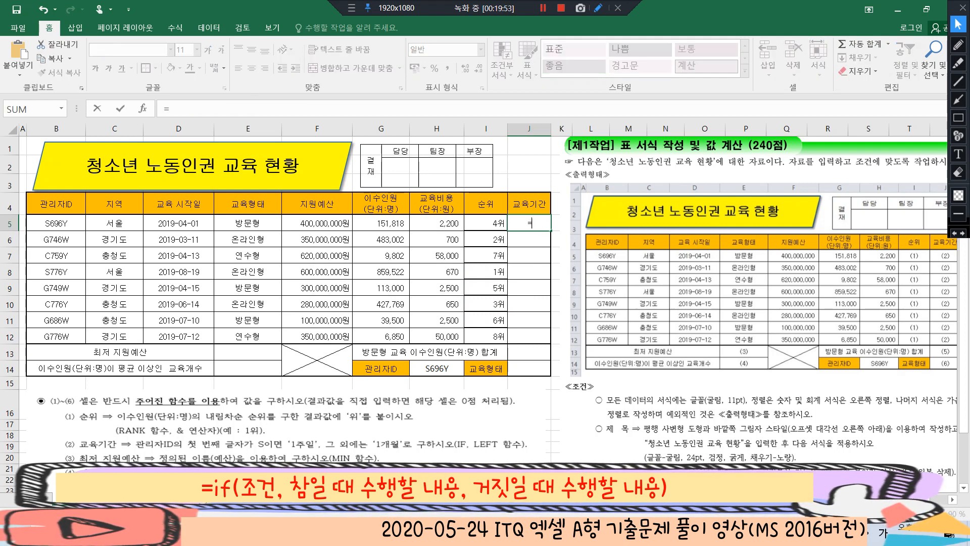
type("(")
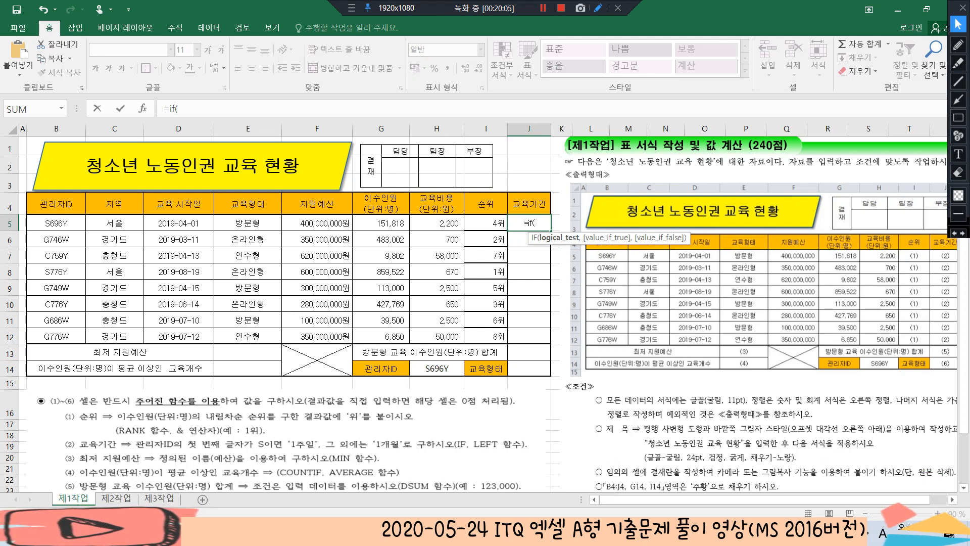
type("left")
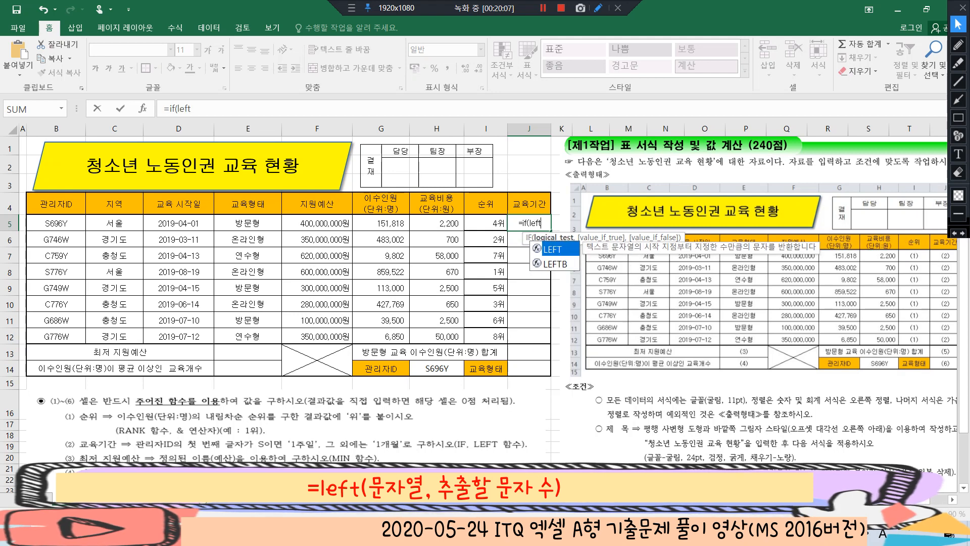
type("(")
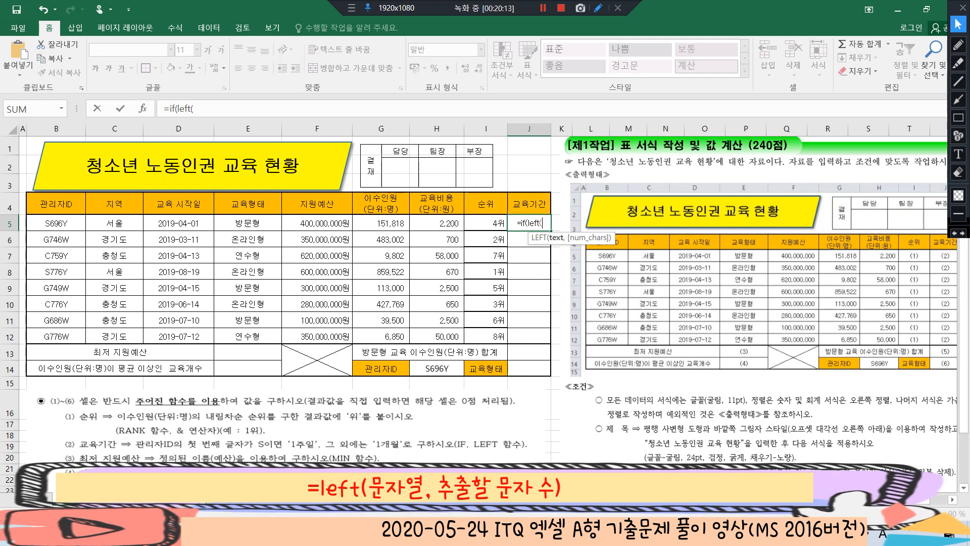
left_click(56, 223)
type(",")
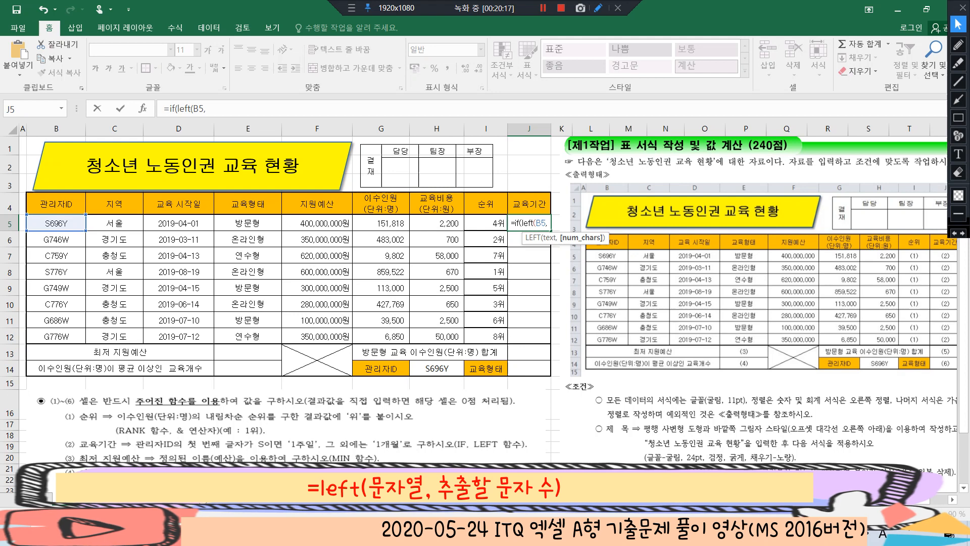
type("1)=")
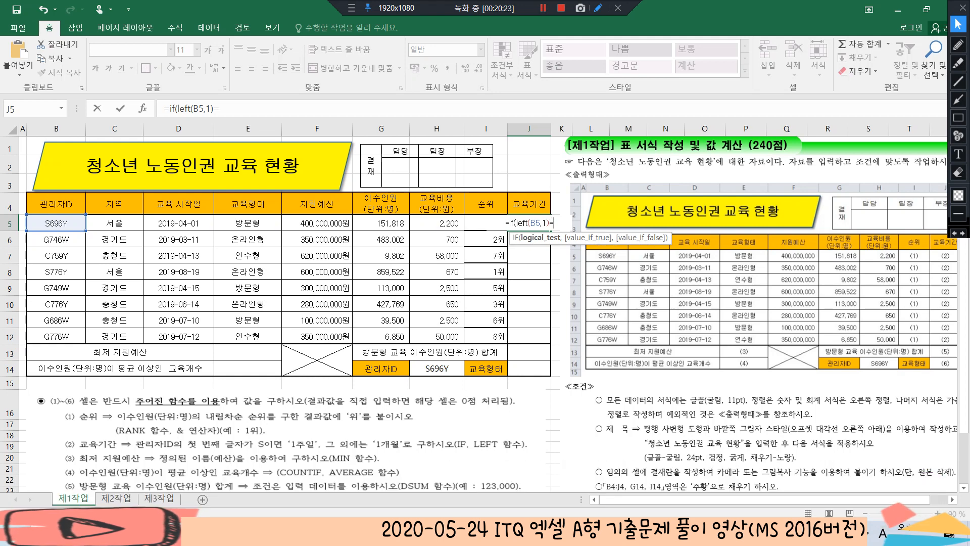
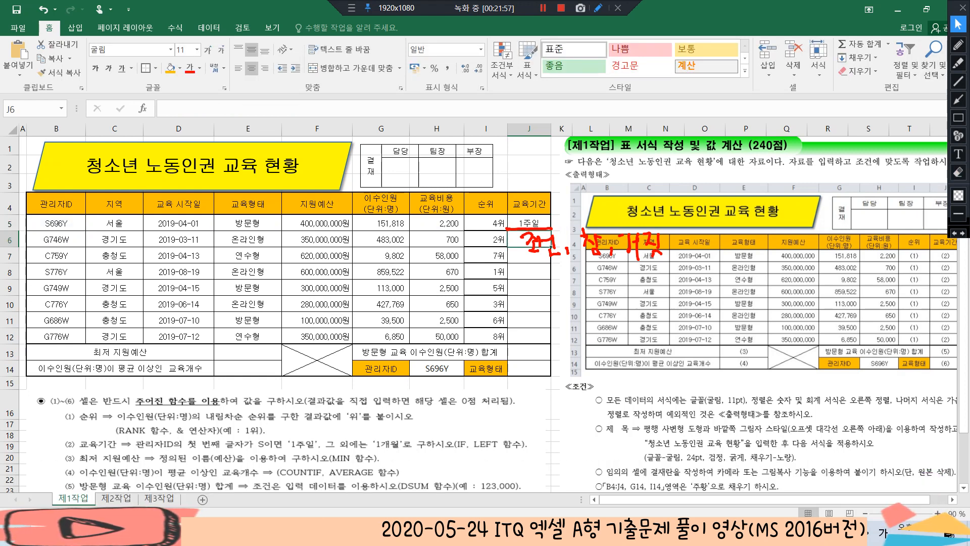
Clear the drawn annotations, then fill the IF formula from J5 down through J12 and check it against the 관리자ID codes
left_click(957, 172)
left_click(957, 24)
left_click(529, 223)
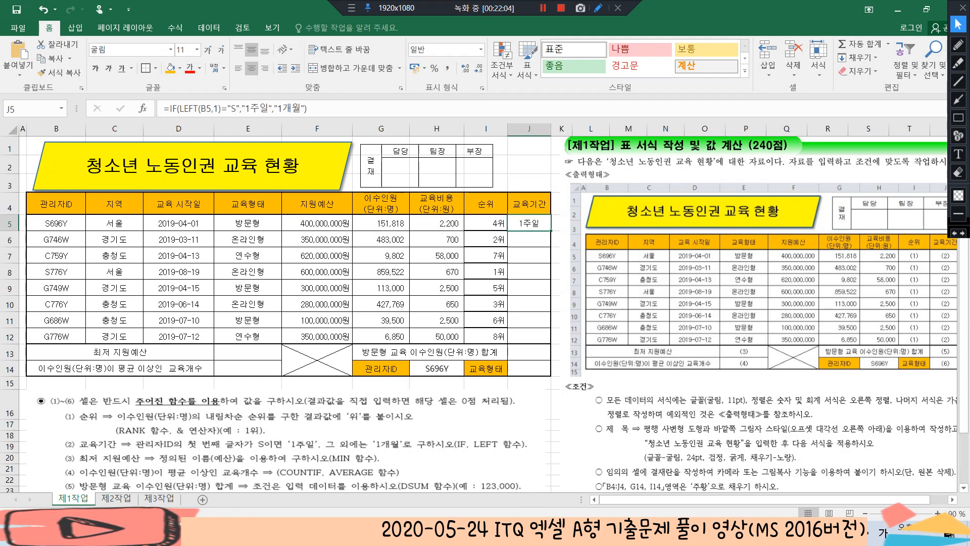
left_click_drag(550, 231, 550, 339)
left_click(529, 272)
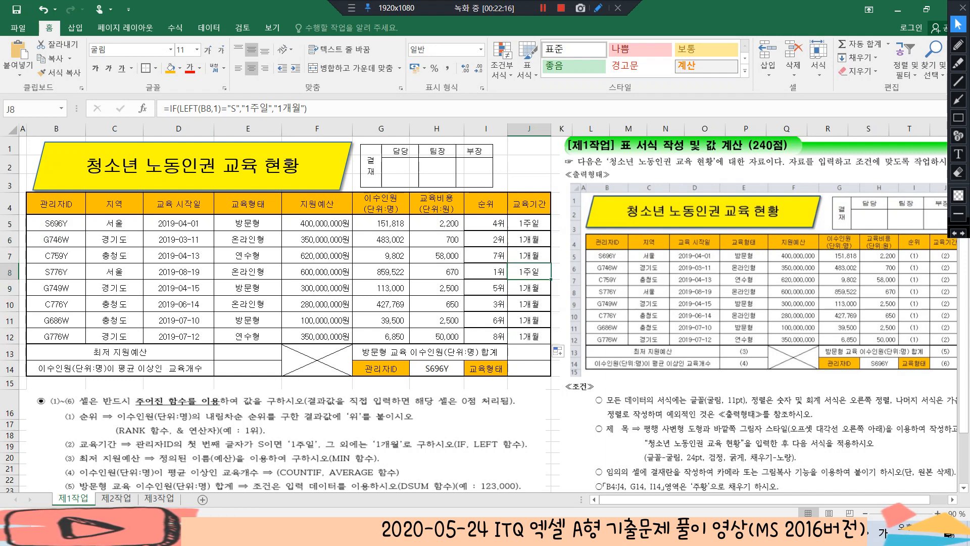
left_click(56, 272)
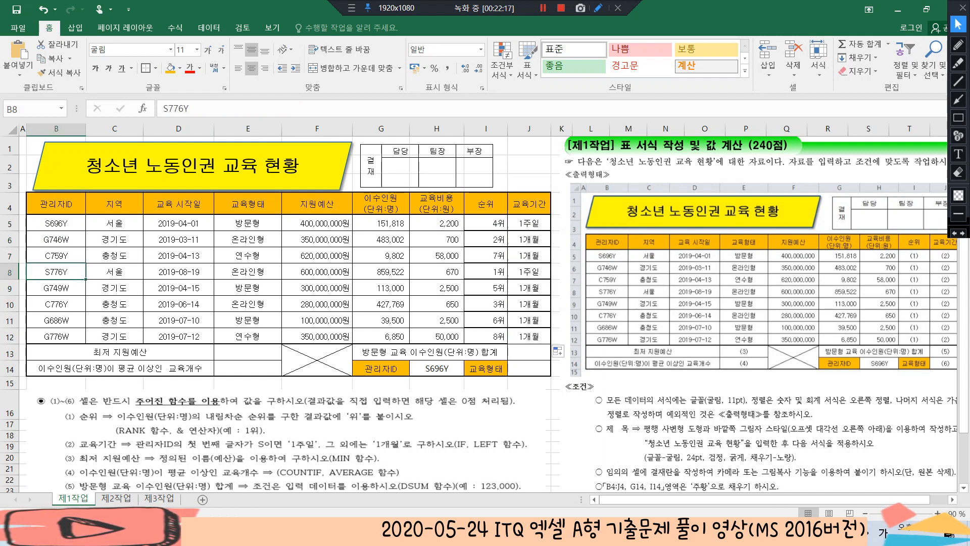
left_click(56, 223)
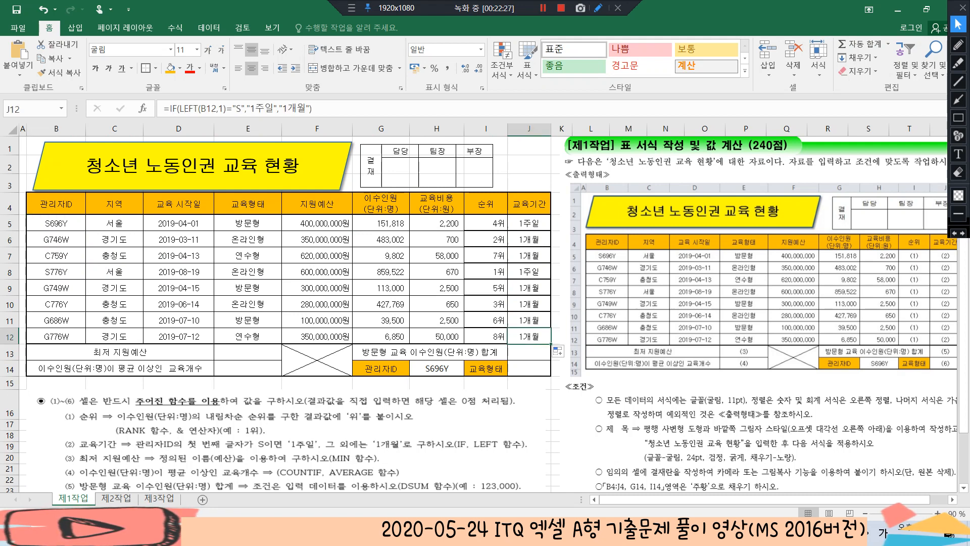
Enter =MIN(예산) in E13 to calculate the lowest support budget from F5:F12
left_click(248, 352)
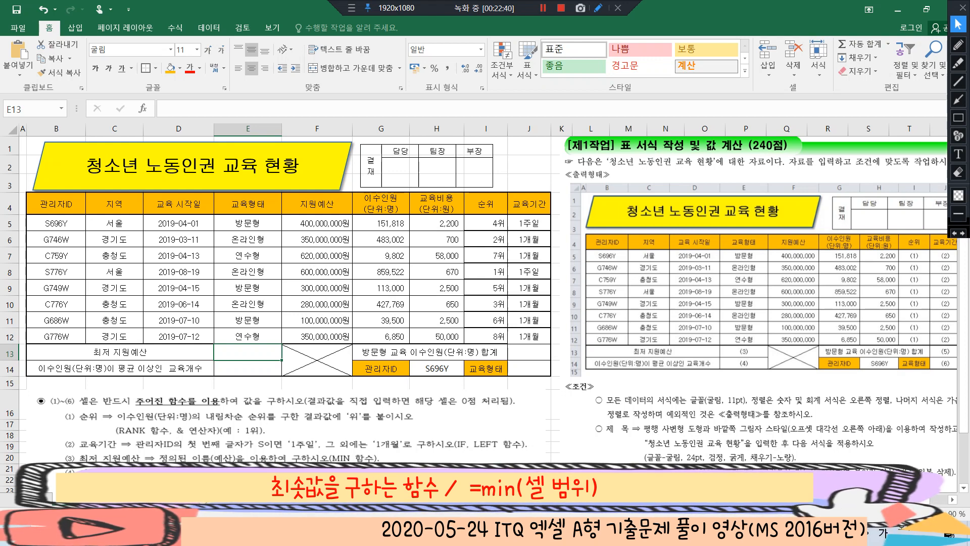
type("=min")
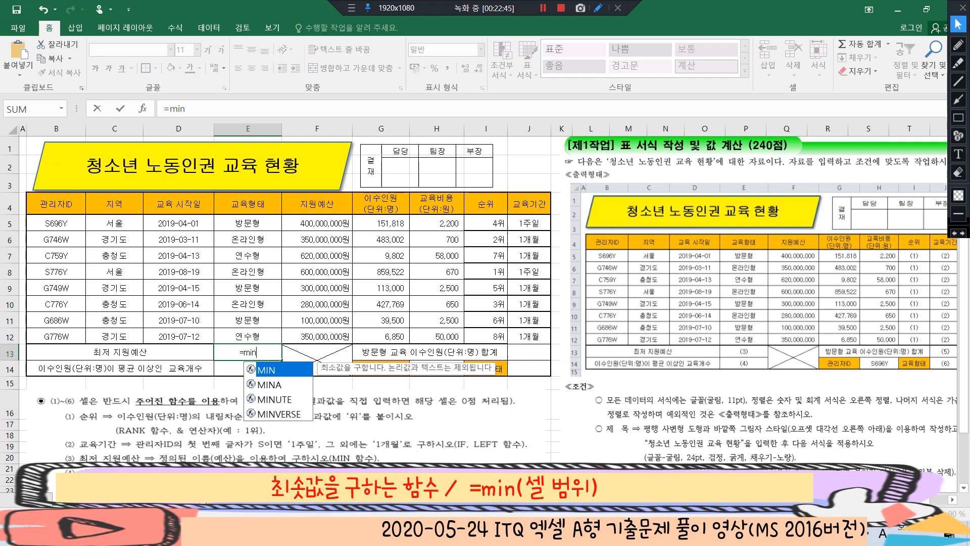
key("Tab")
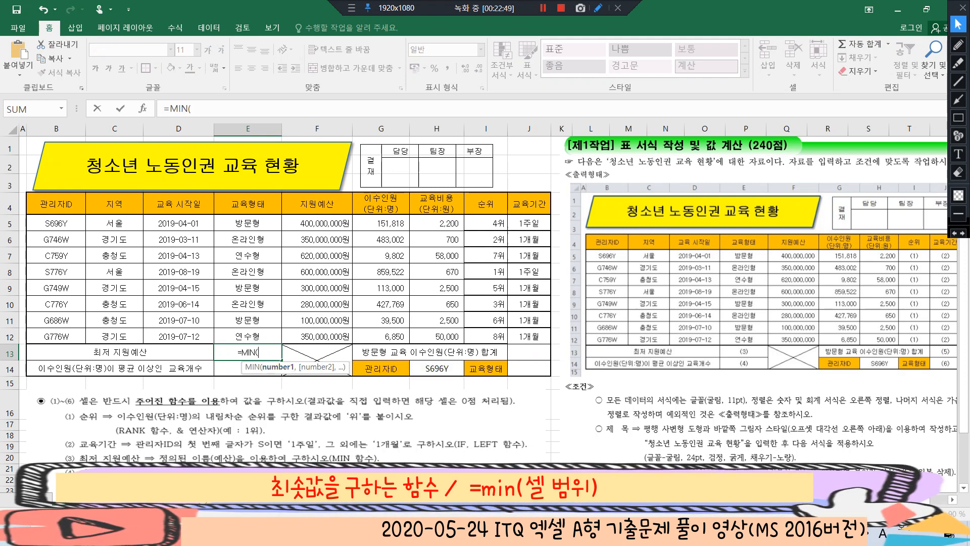
left_click_drag(319, 223, 338, 337)
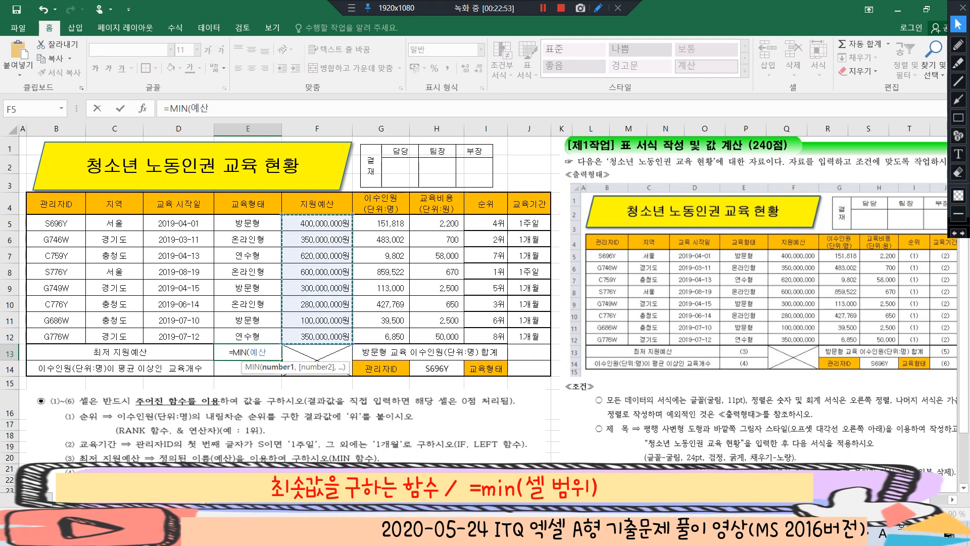
scroll(266, 307, "down", 1)
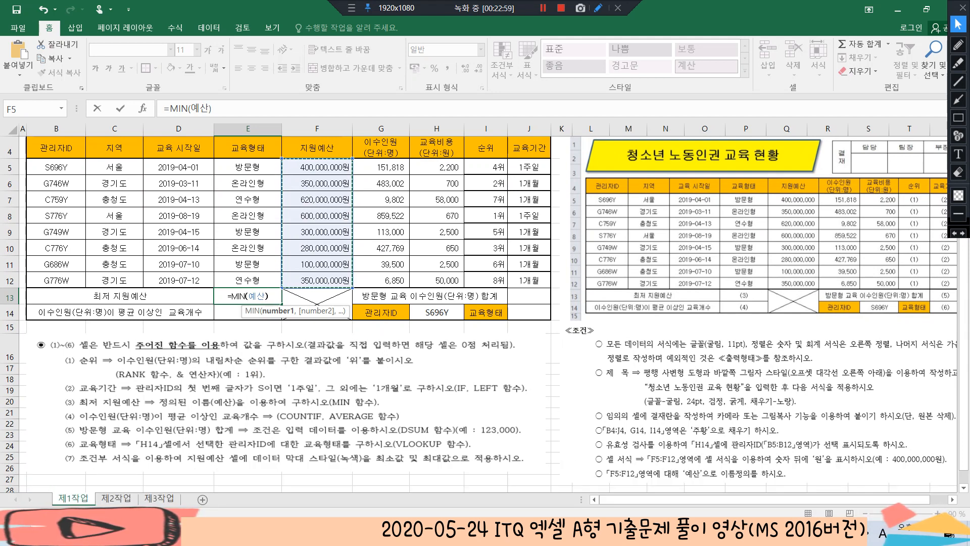
key("Return")
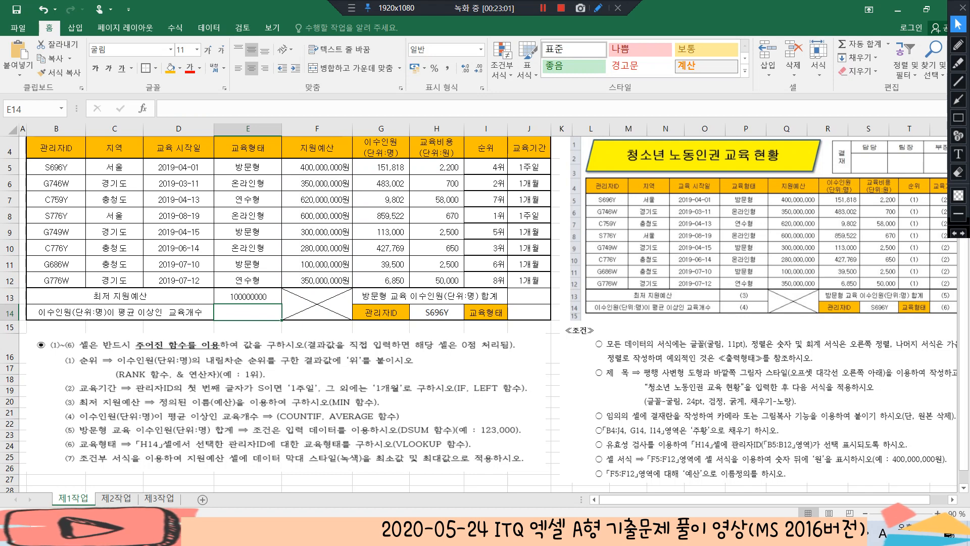
Apply the thousands-separator comma style to the minimum budget in E13
key("Up")
left_click(447, 68)
key("Down")
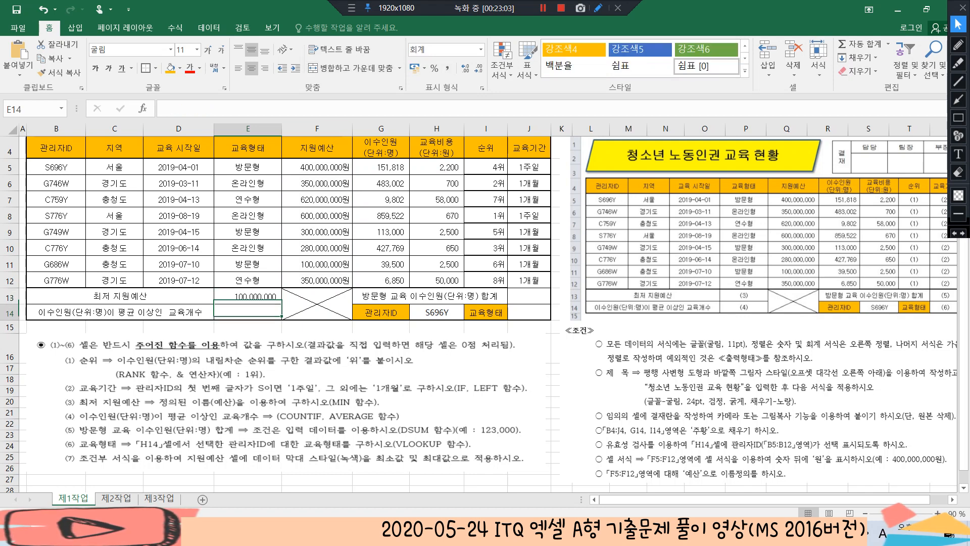
Begin a COUNTIF formula in E14 with G5:G12 as its range
scroll(283, 304, "up", 1)
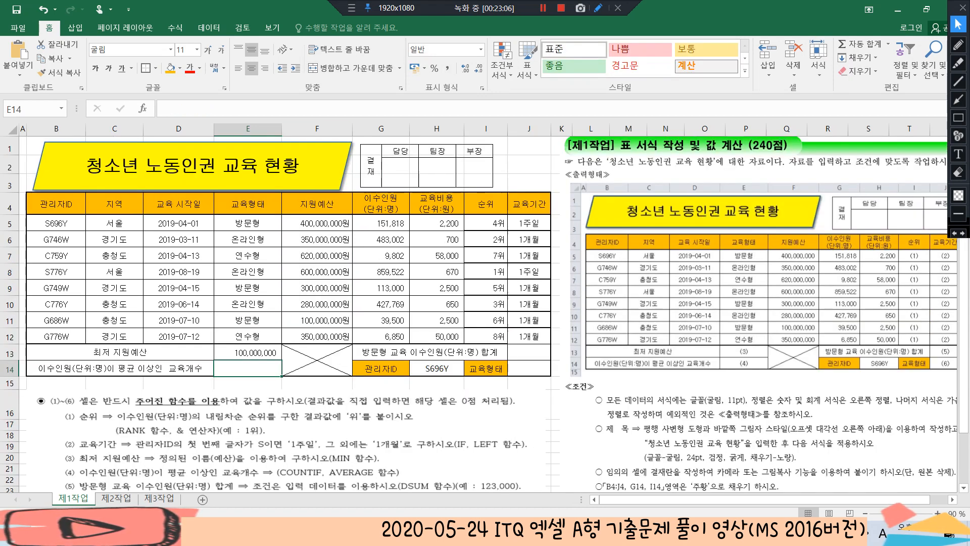
scroll(282, 303, "down", 2)
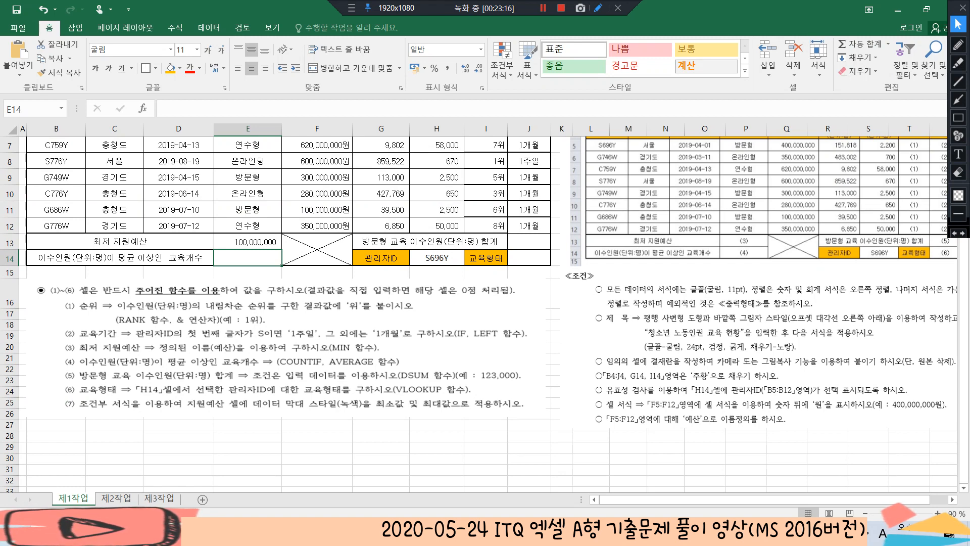
scroll(485, 303, "up", 1)
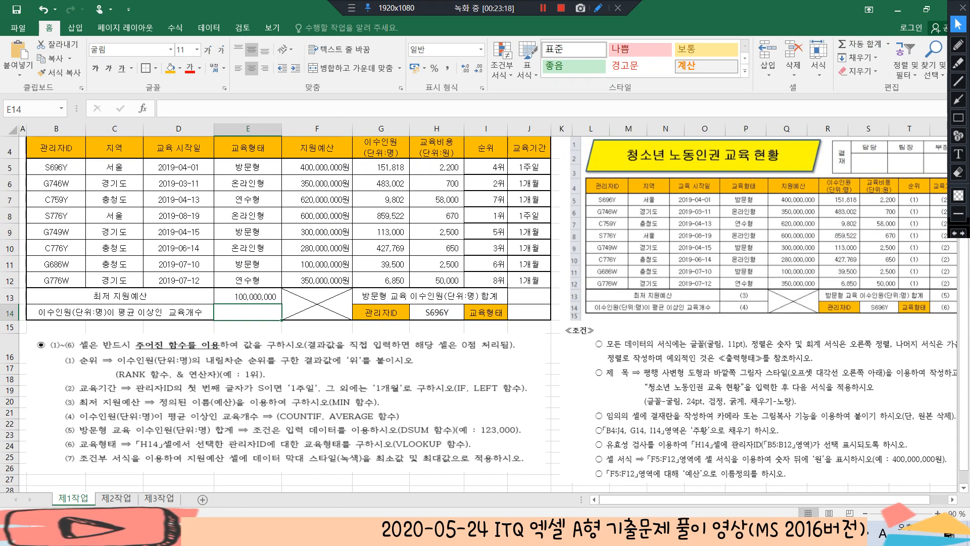
type("=c")
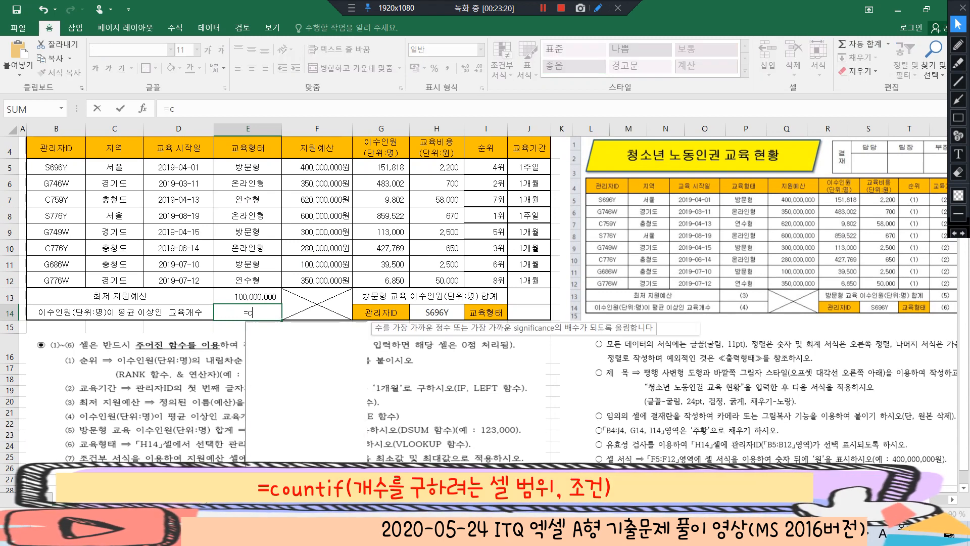
type("ount")
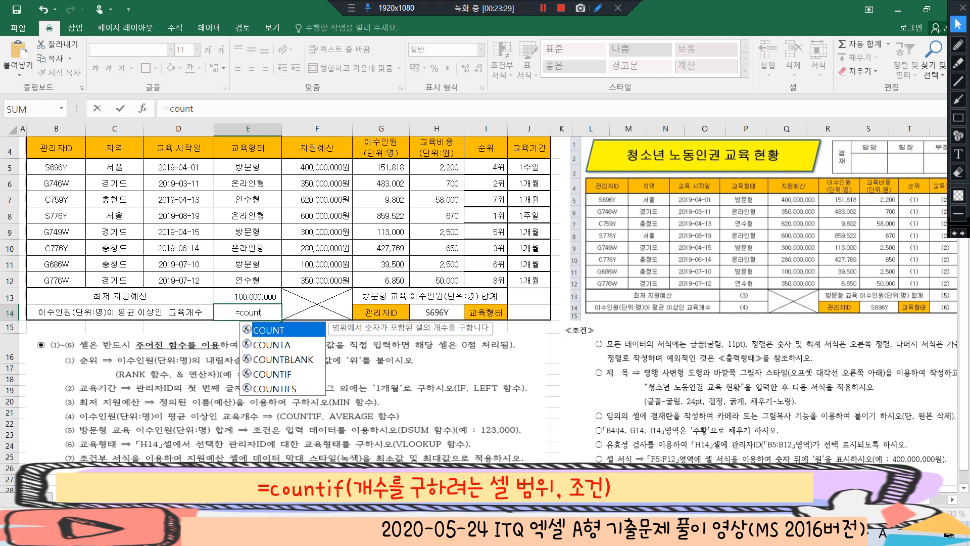
key("Down")
key("Down")
key("Down")
key("Tab")
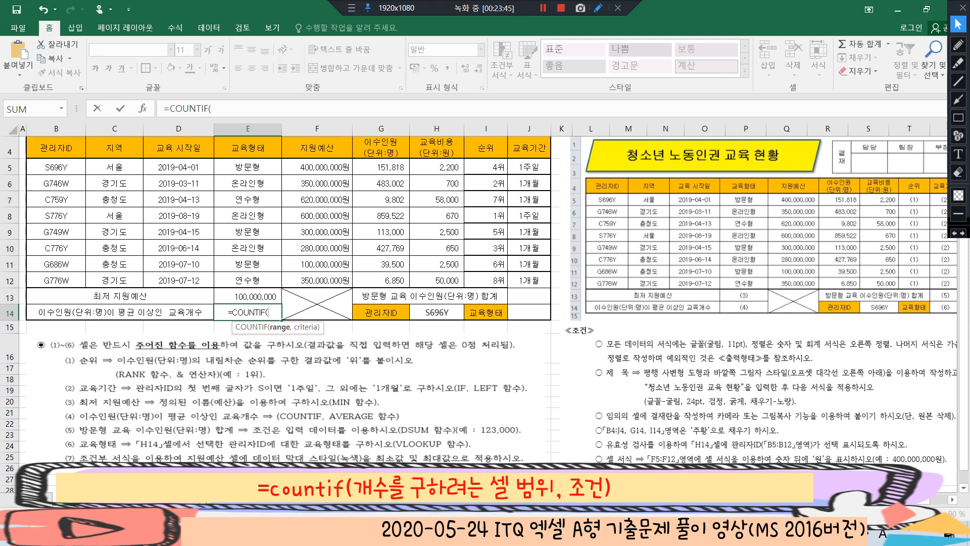
left_click_drag(380, 167, 381, 280)
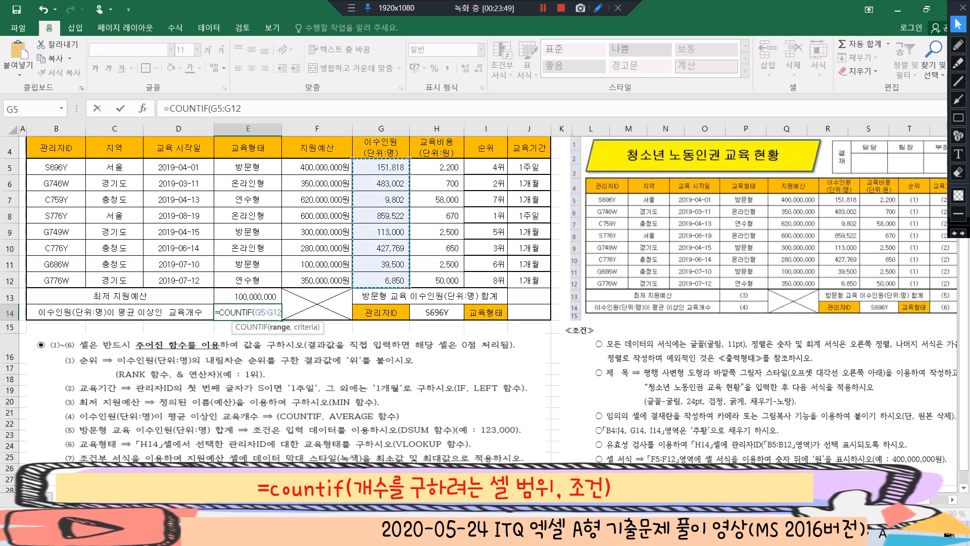
type(",")
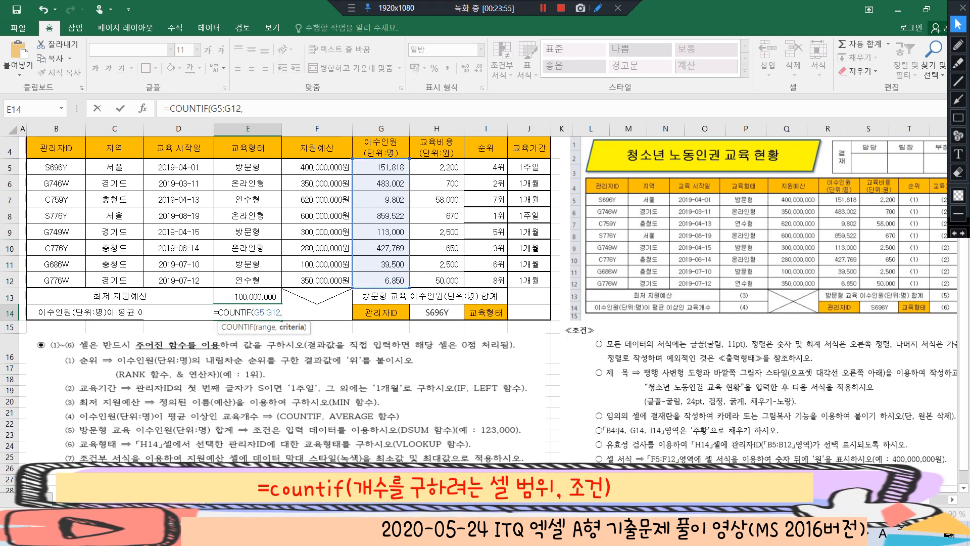
Complete the E14 formula with an at-least-average criterion, giving =COUNTIF(G5:G12,">="&AVERAGE(G5:G12))
type("\"")
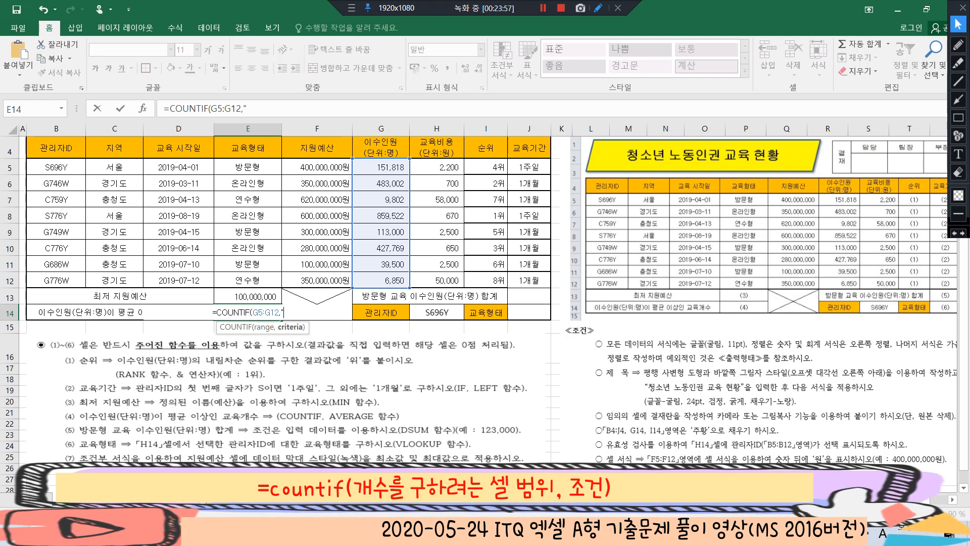
type(">=")
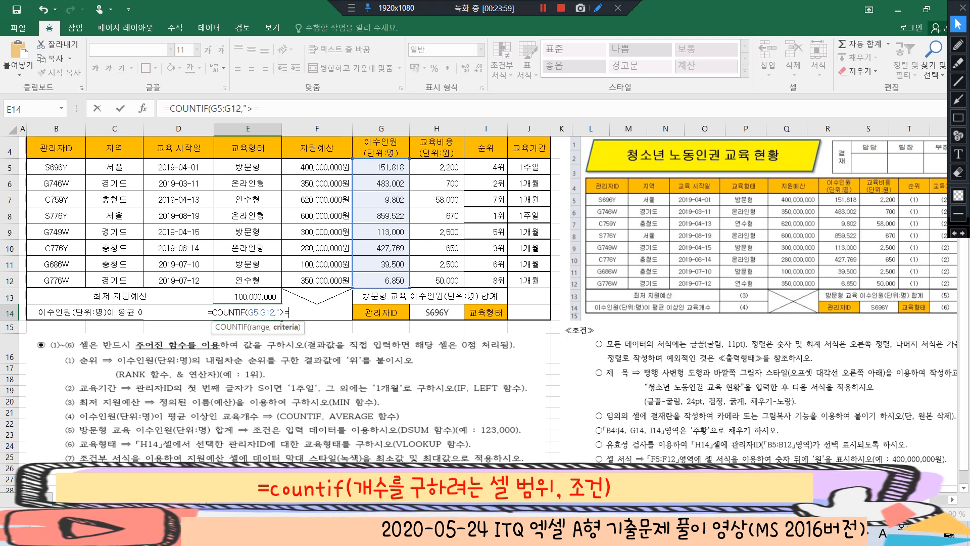
type("\"")
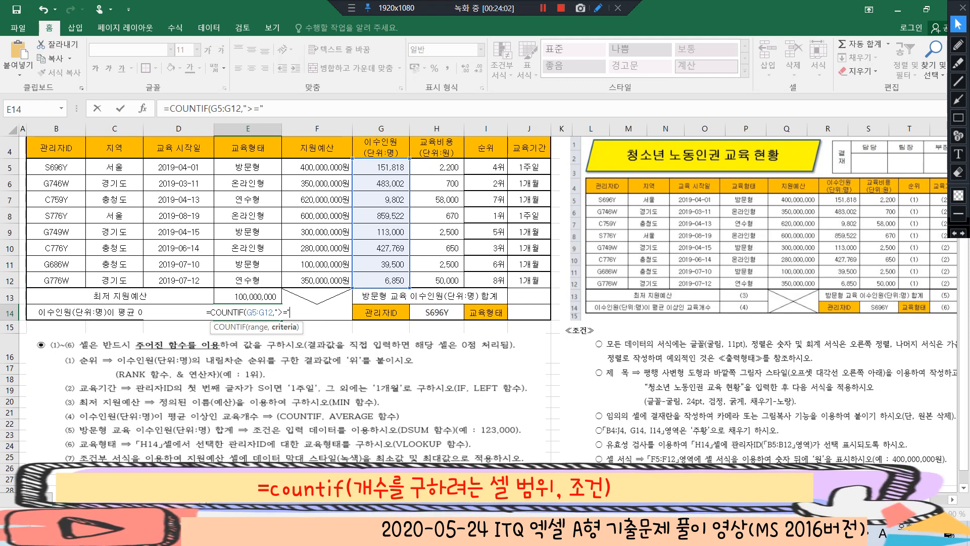
type("&")
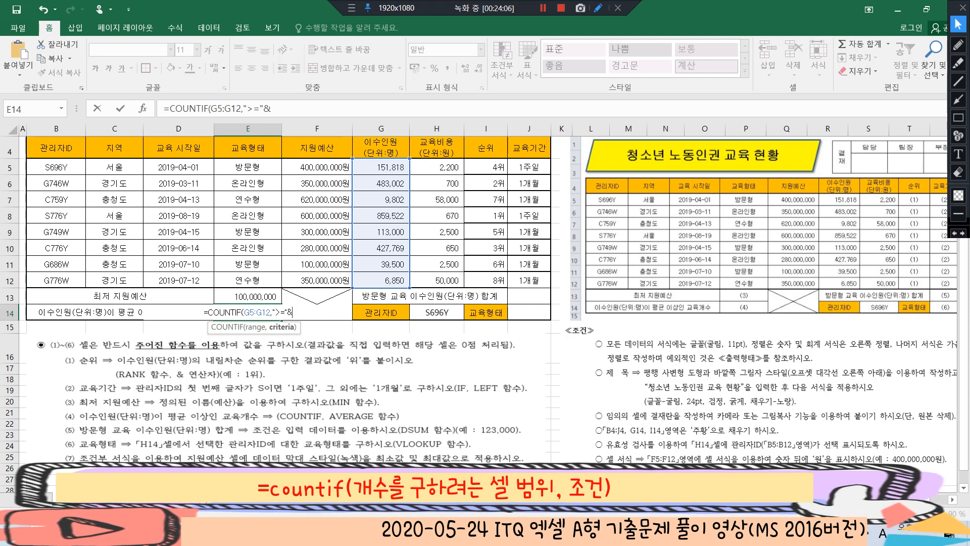
type("aver")
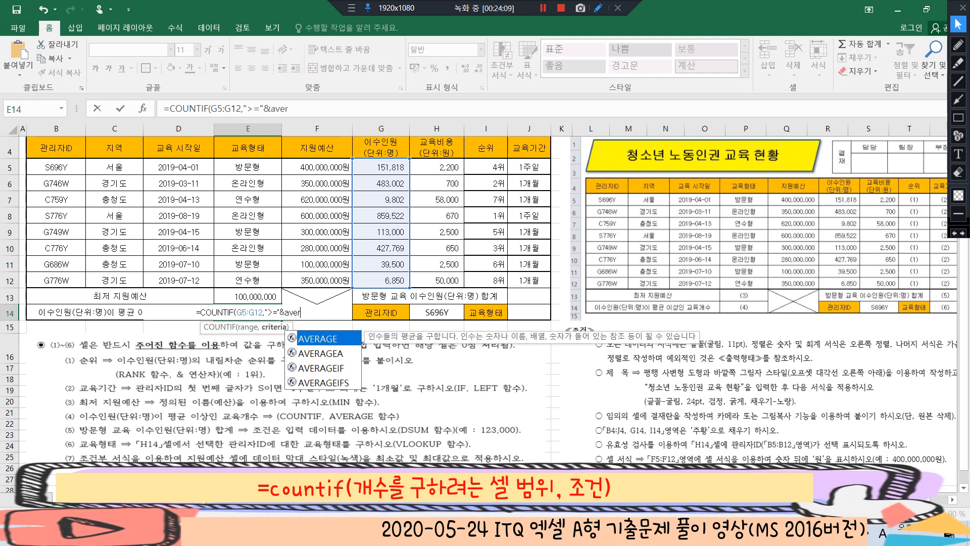
key("Tab")
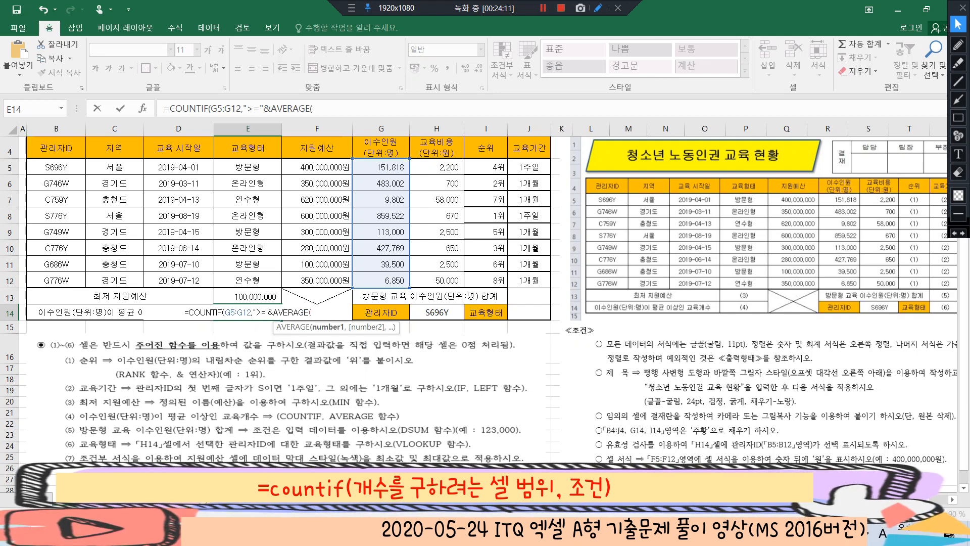
left_click_drag(382, 167, 381, 281)
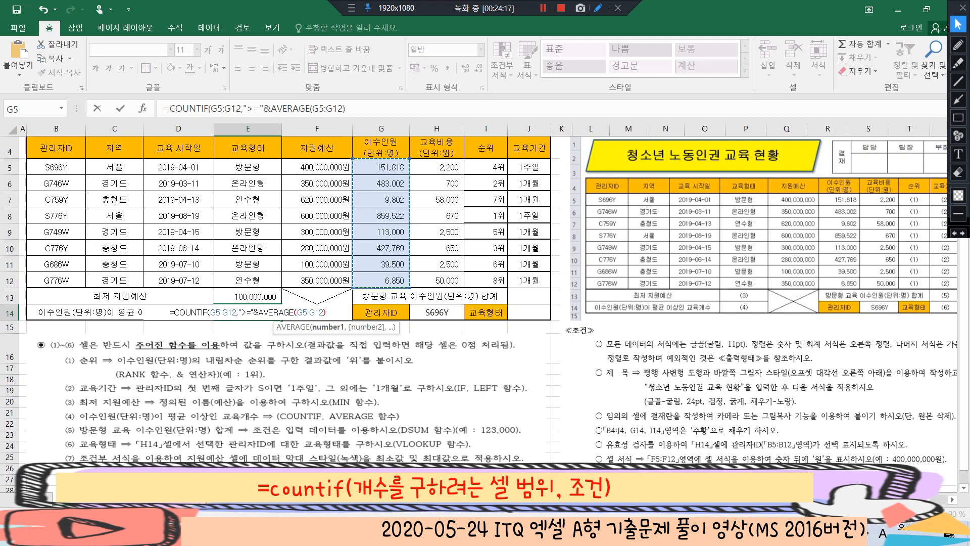
type(")")
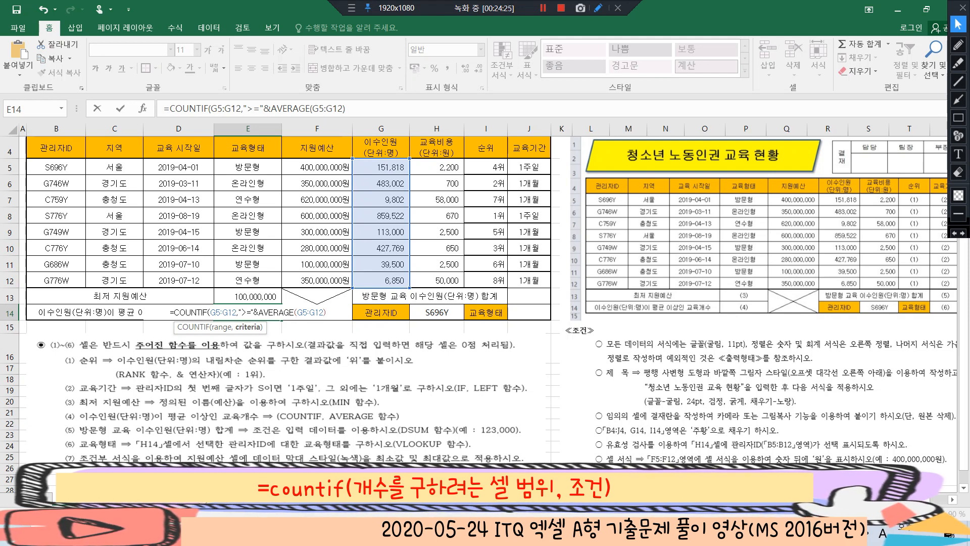
type(")")
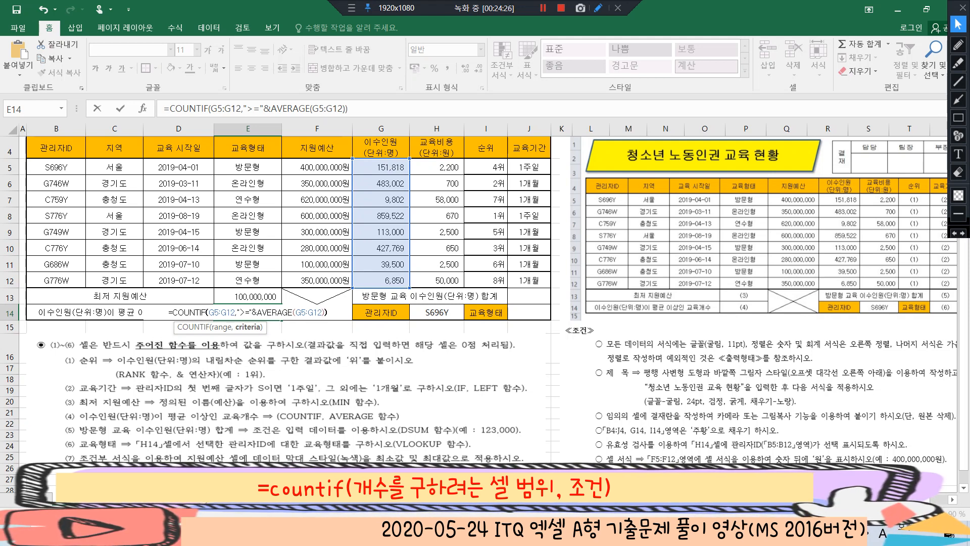
key("Return")
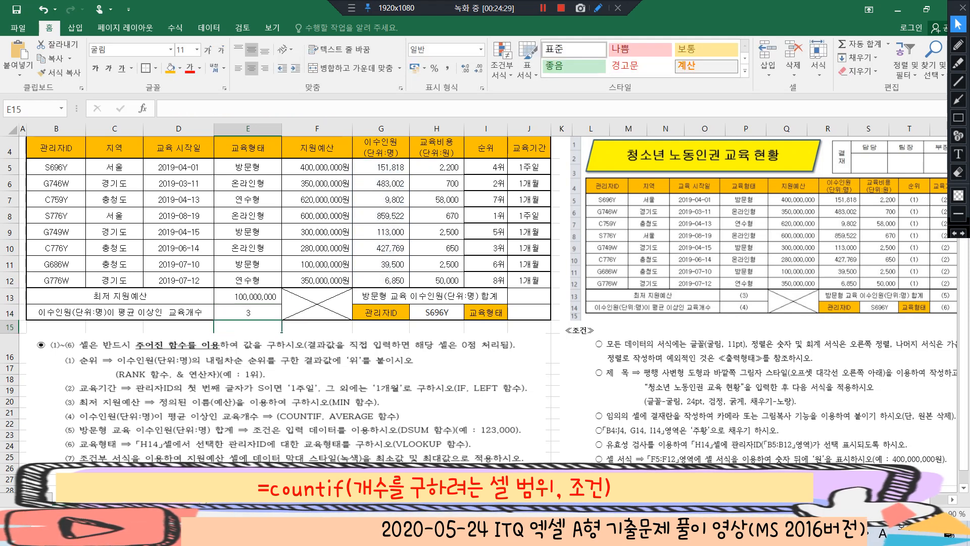
left_click(247, 312)
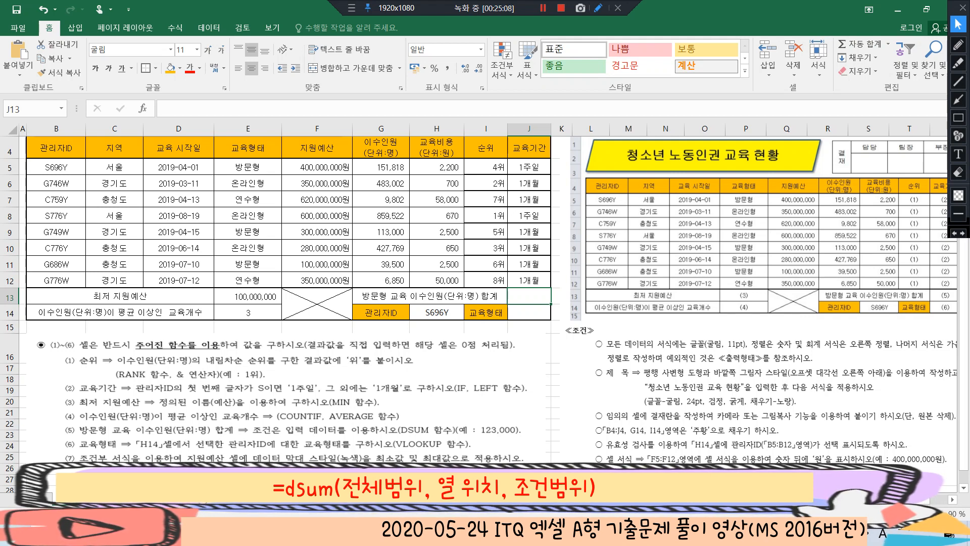
Begin a DSUM formula in J13 with B4:H12 as the database range
type("=ㅇ")
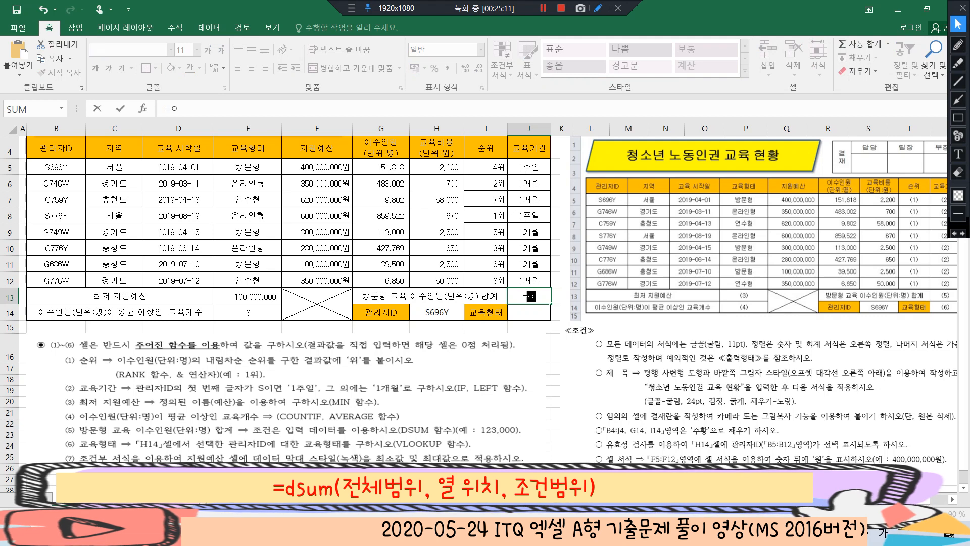
key("BackSpace")
key("Hangul")
type("dsum")
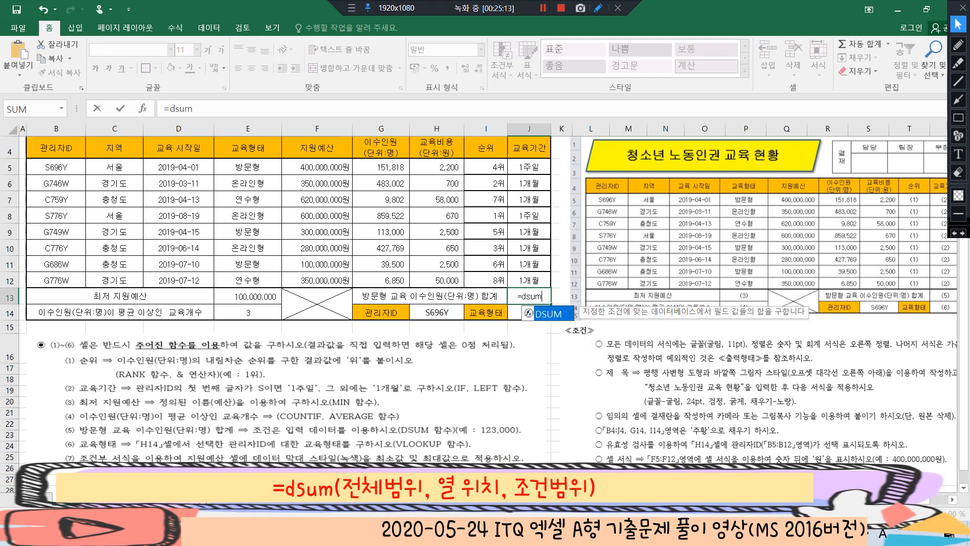
key("Tab")
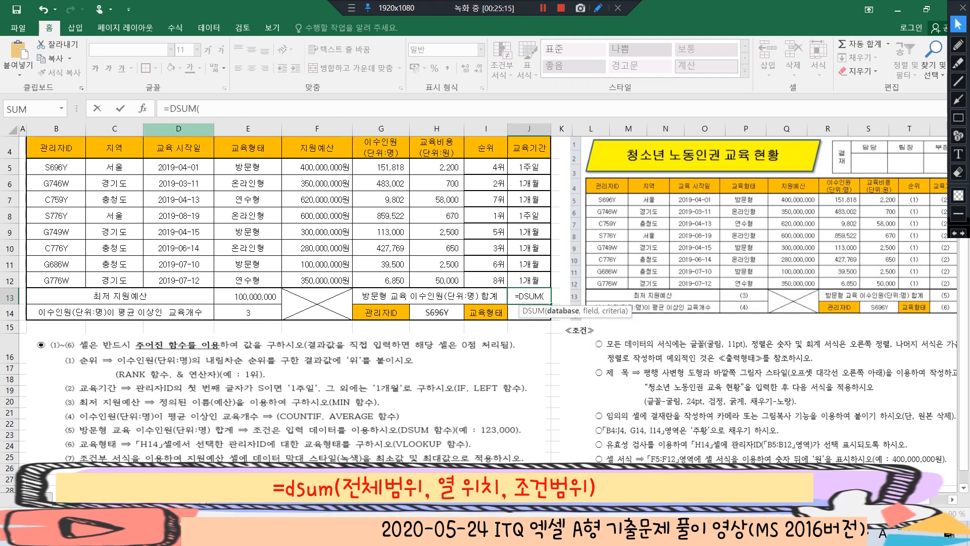
left_click_drag(56, 147, 460, 281)
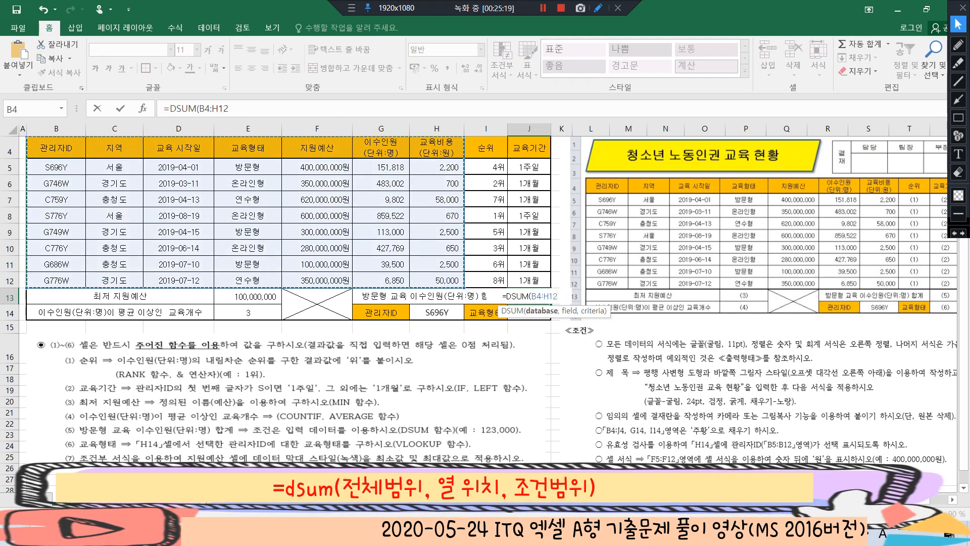
type(",")
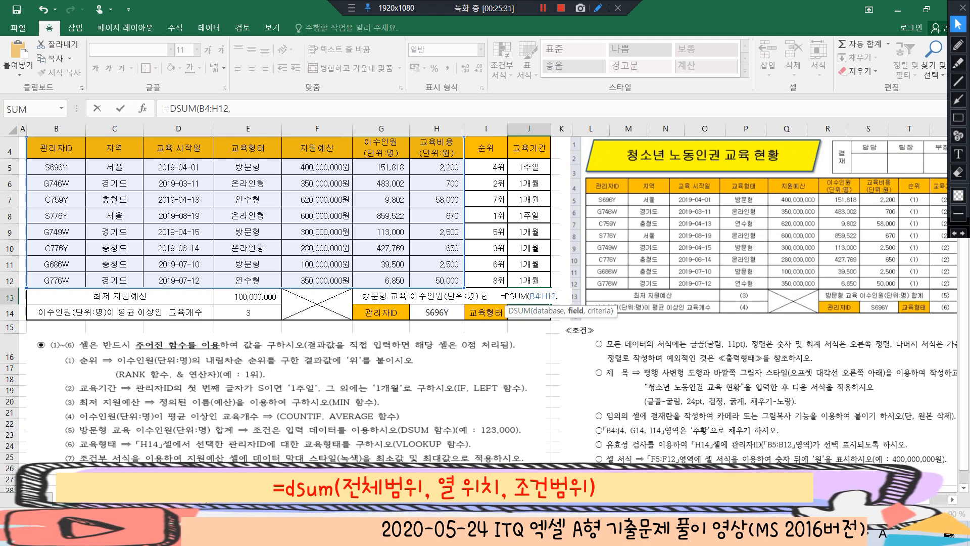
Complete the J13 formula as =DSUM(B4:H12,6,E4:E5) and apply the thousands-separator comma style to the cell
type("6,")
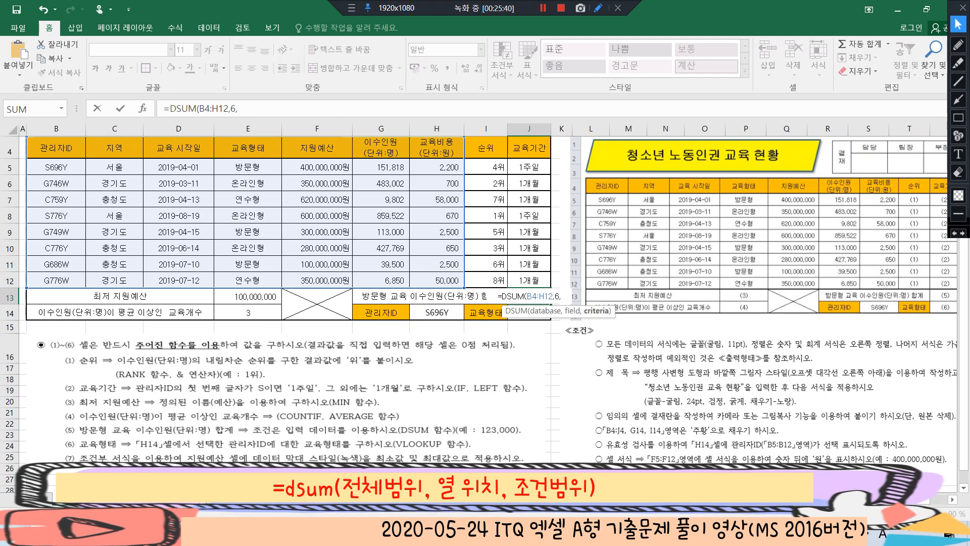
left_click_drag(248, 148, 248, 167)
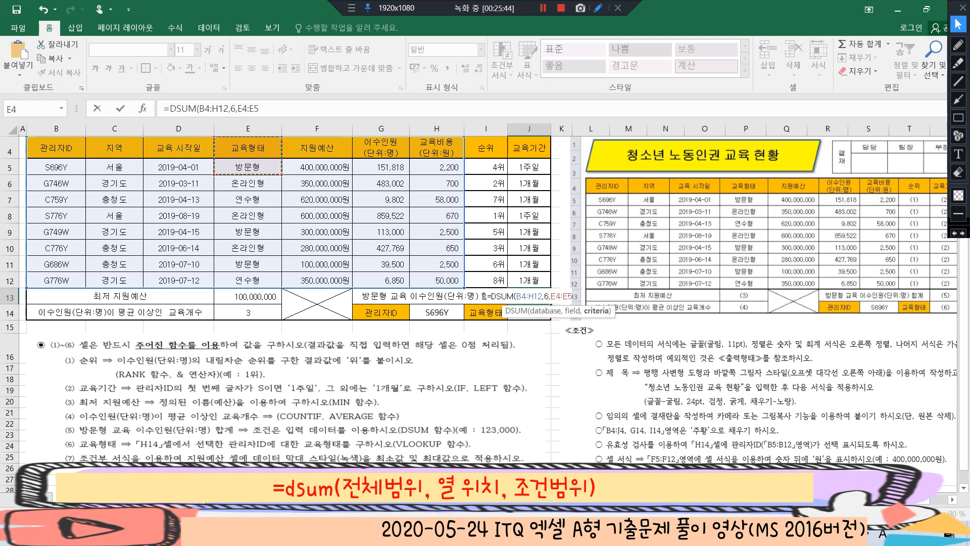
type(")")
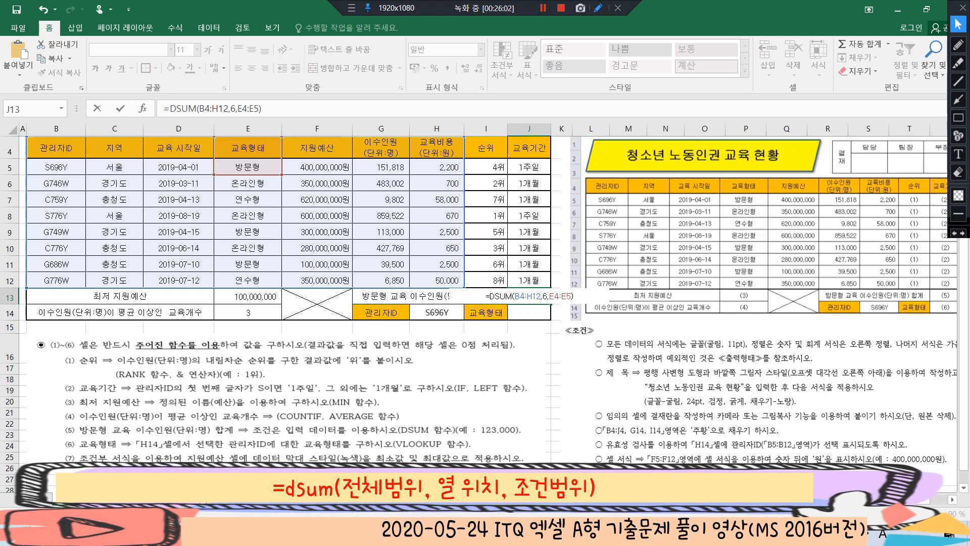
key("Return")
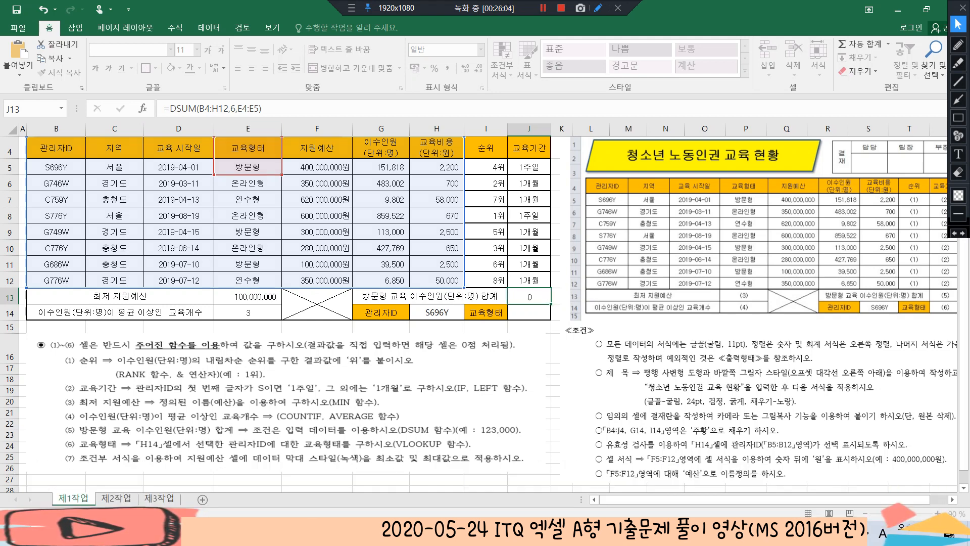
left_click(529, 296)
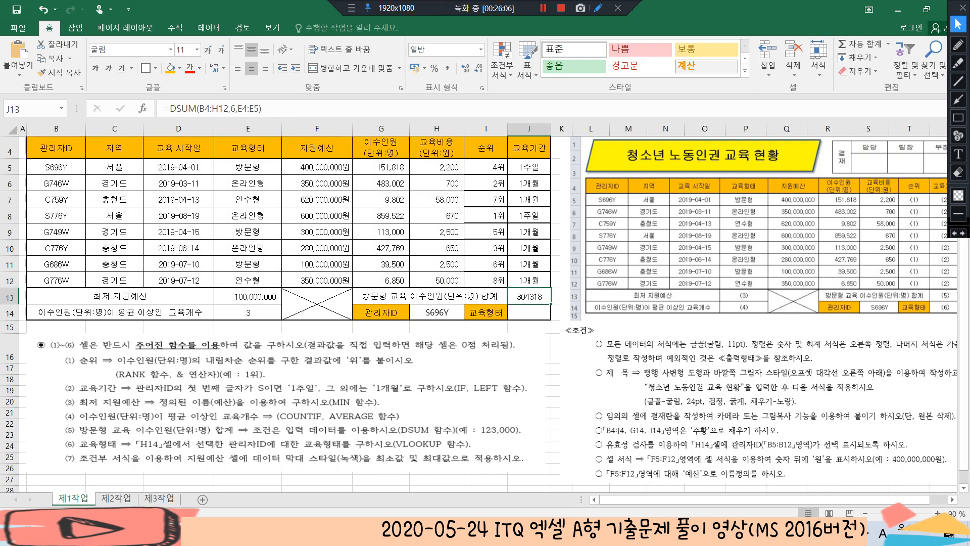
left_click(447, 67)
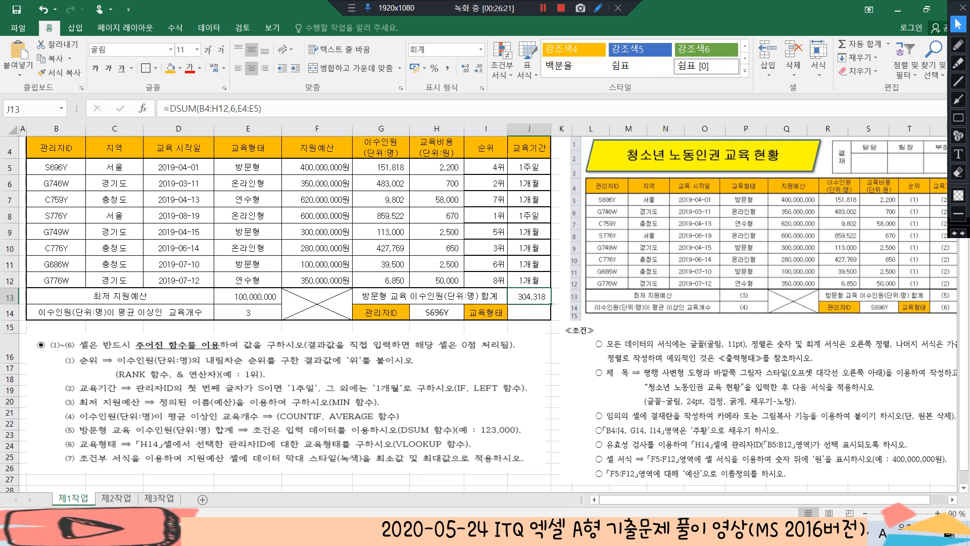
Begin a VLOOKUP formula in J14 with the manager ID in H14 as the lookup value
left_click(529, 312)
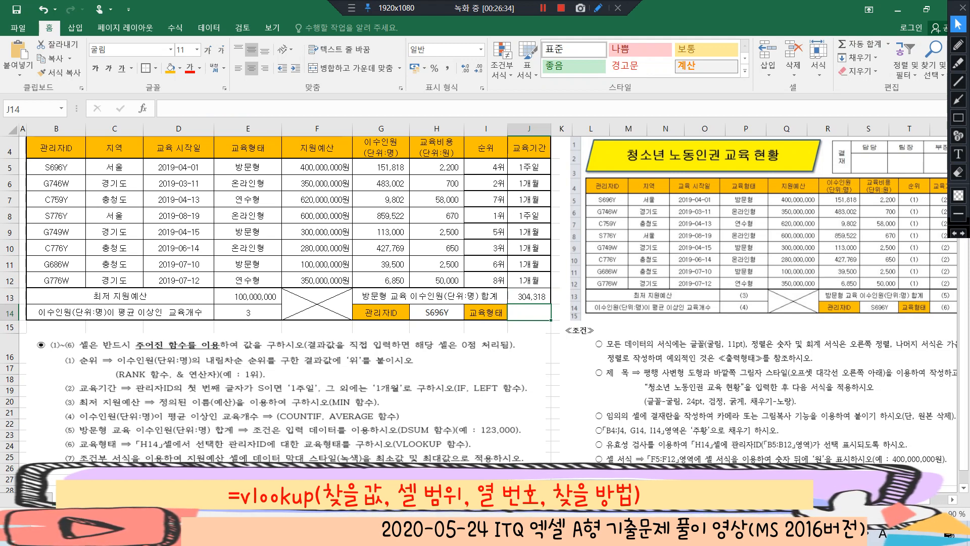
type("=vloo")
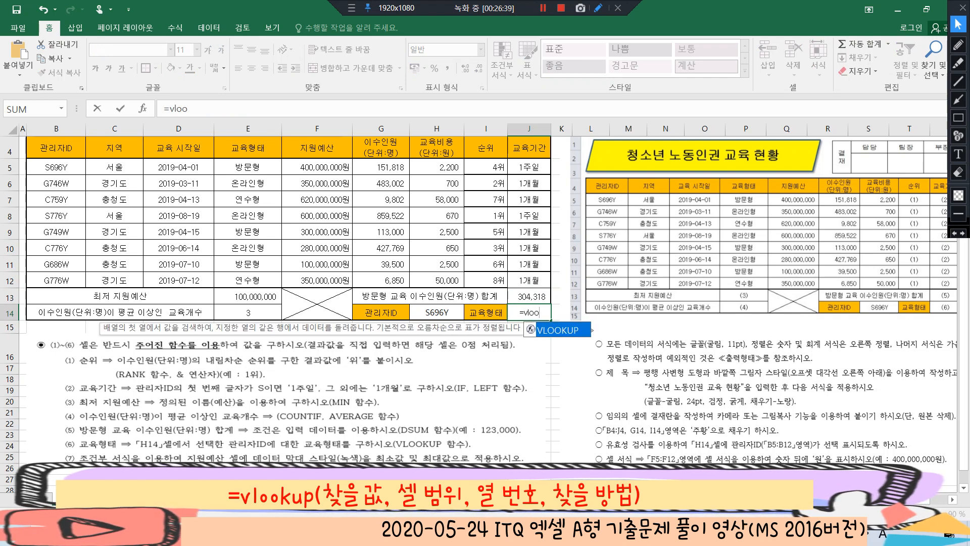
key("Tab")
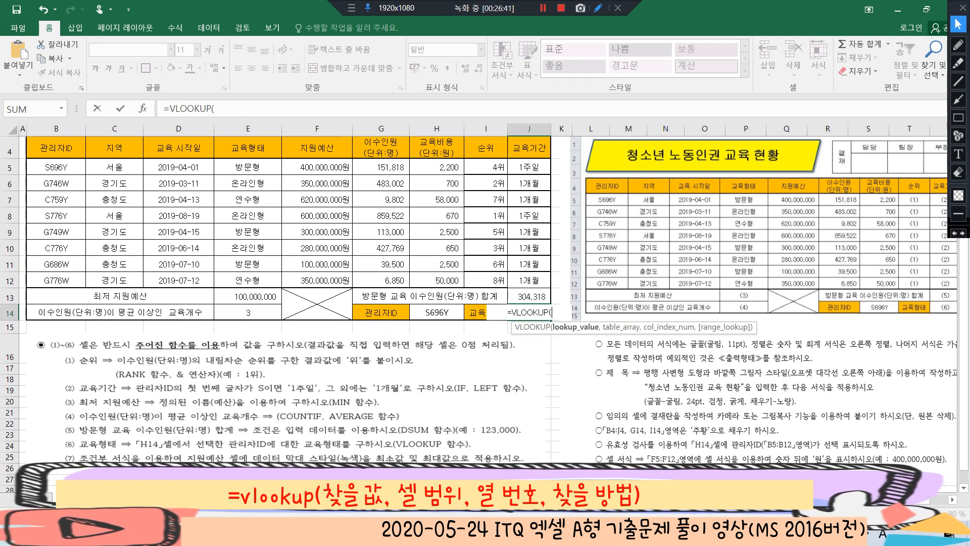
left_click(437, 313)
type(",")
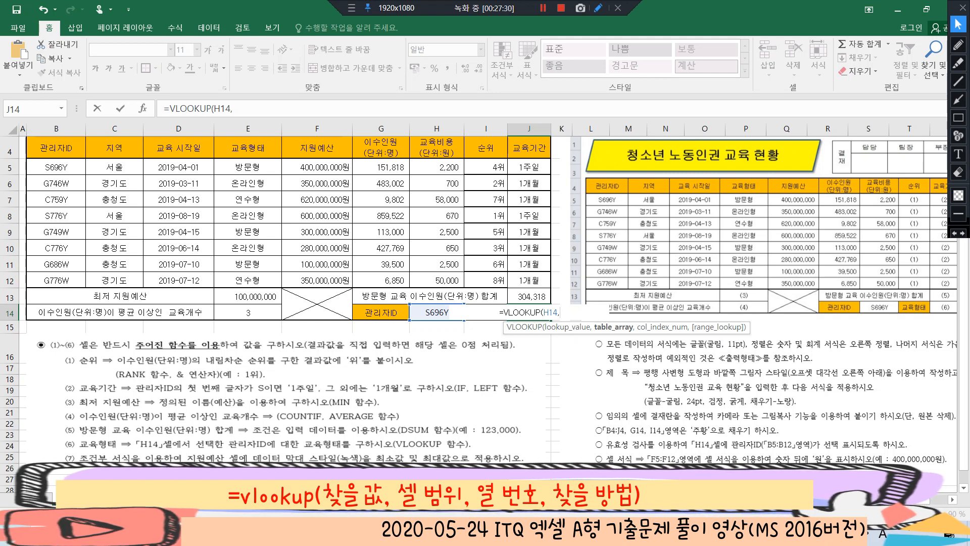
Complete the J14 formula as =VLOOKUP(H14,B5:E12,4,0) and compare its result with the ID and 교육형태 in row 5
left_click_drag(55, 166, 273, 280)
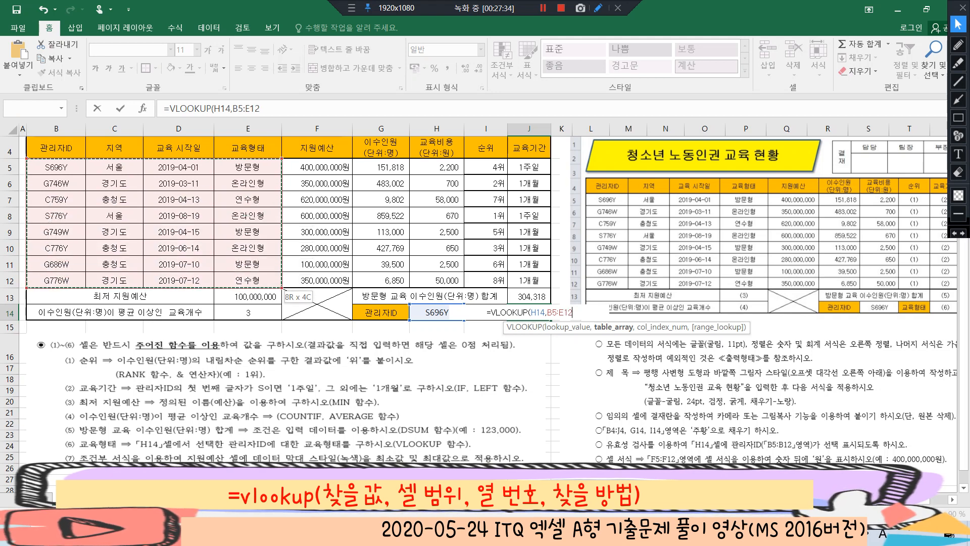
type(",")
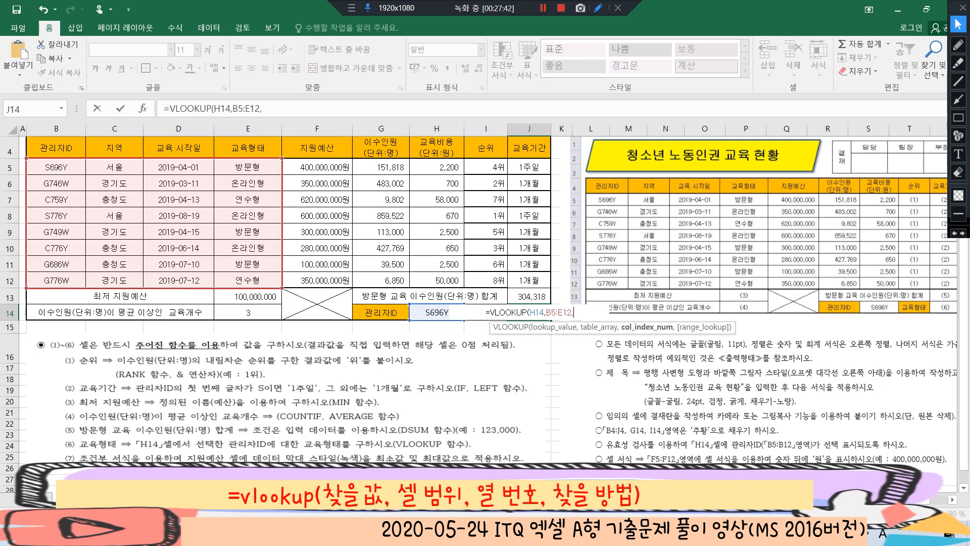
type("4")
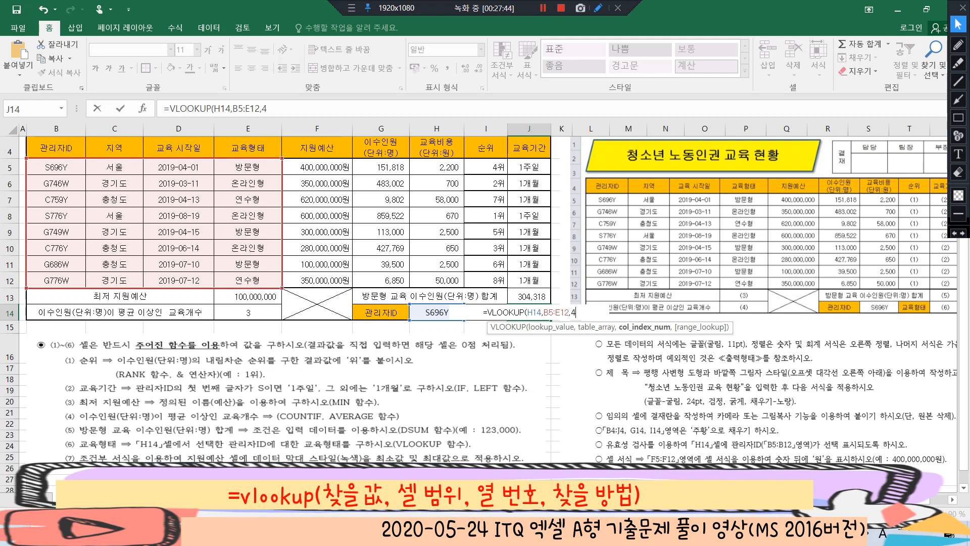
type(",")
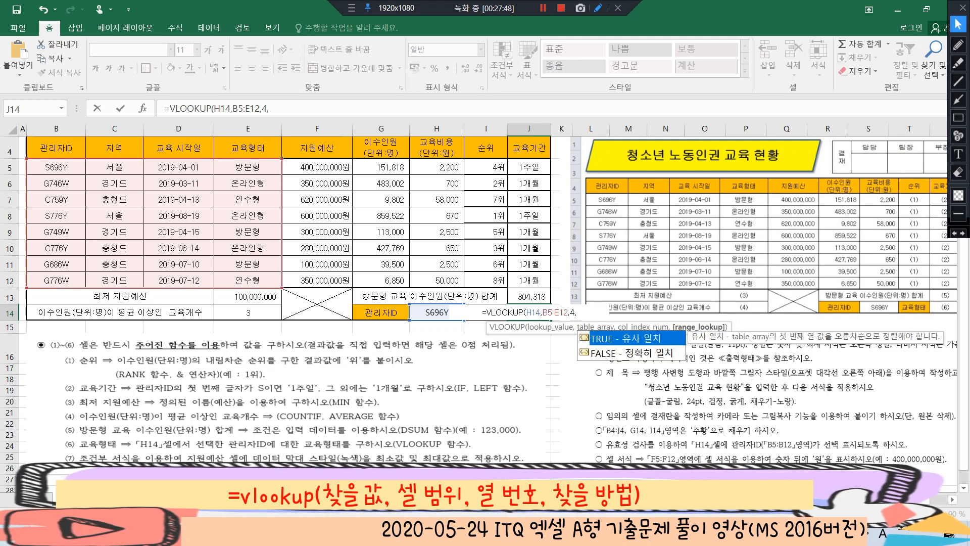
type("0")
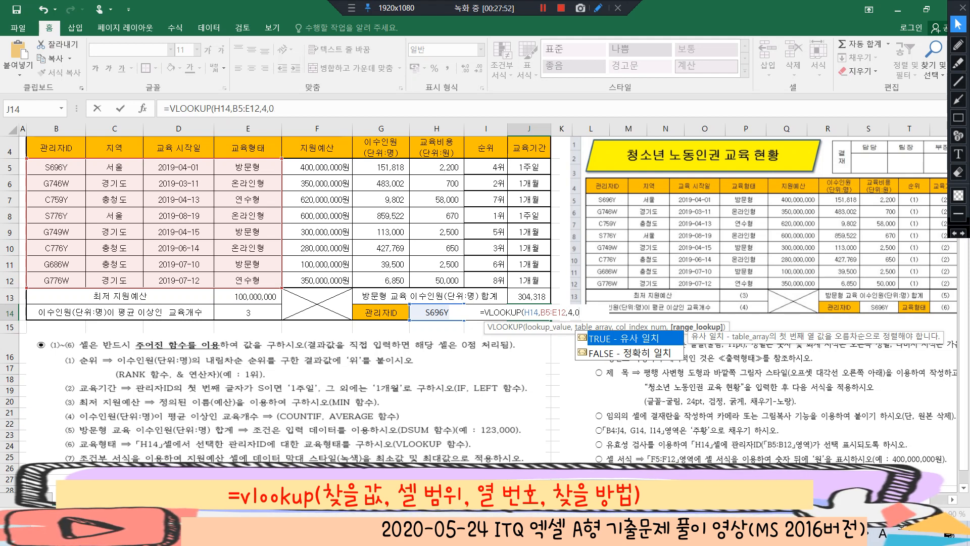
type(")")
key("Return")
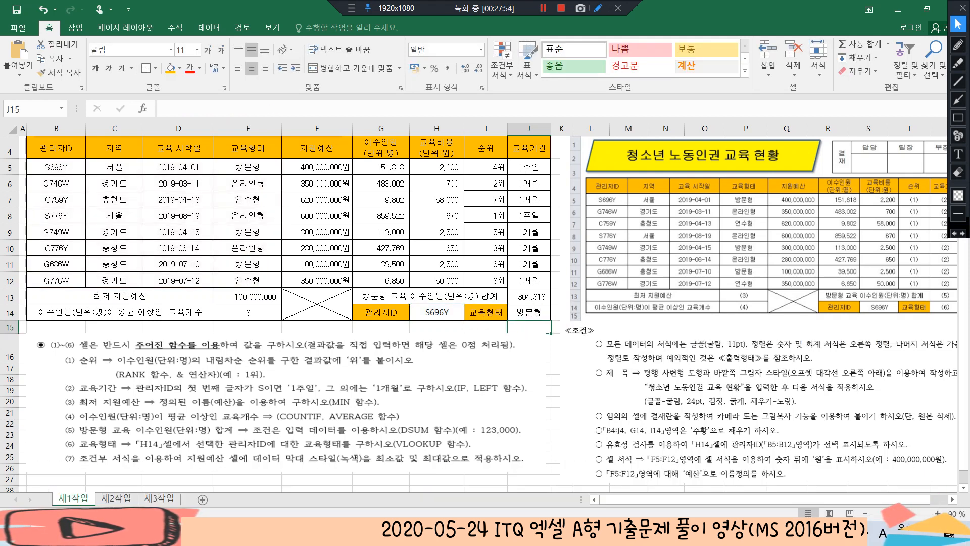
left_click(529, 312)
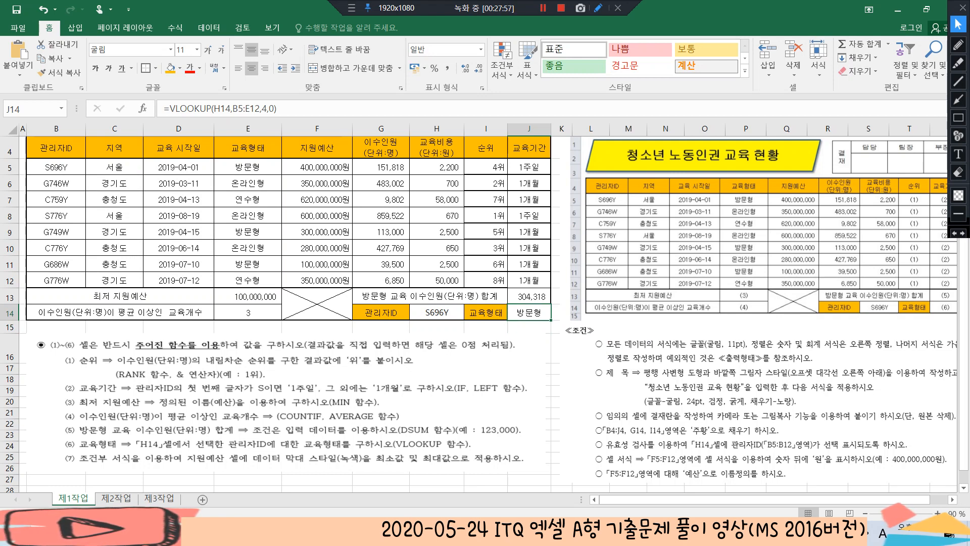
left_click(56, 167)
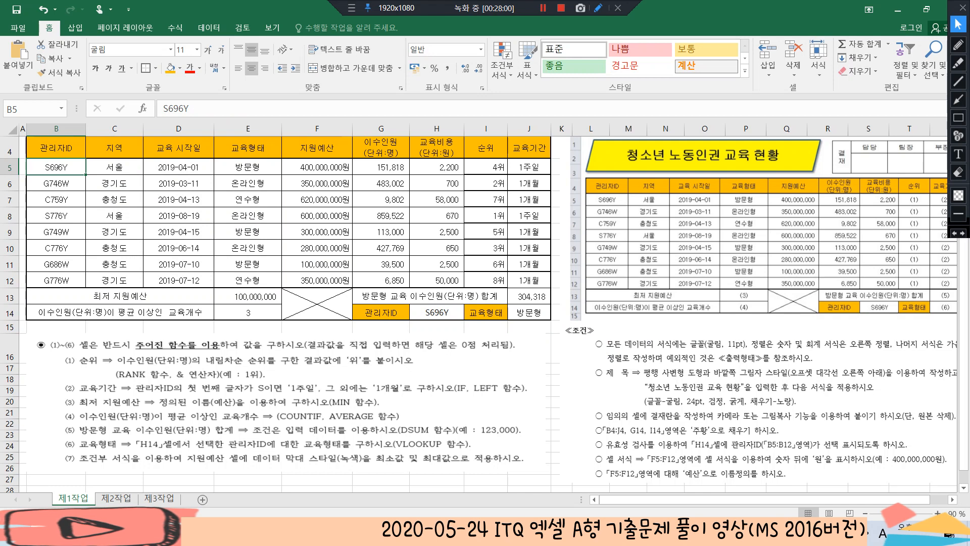
left_click(248, 168)
left_click(529, 312)
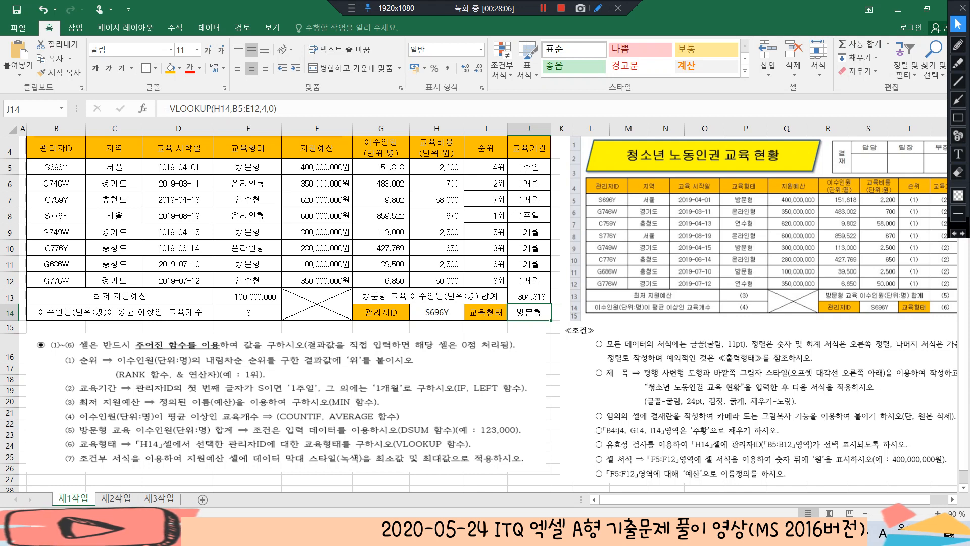
Apply solid-fill green data bars to the support budgets in F5:F12 with conditional formatting
scroll(483, 312, "down", 1)
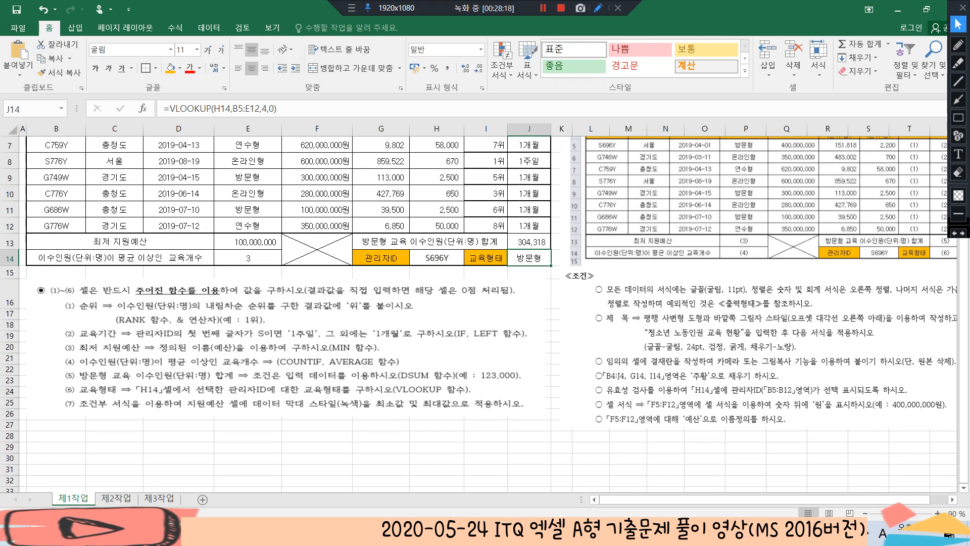
scroll(485, 314, "up", 2)
left_click_drag(316, 223, 317, 336)
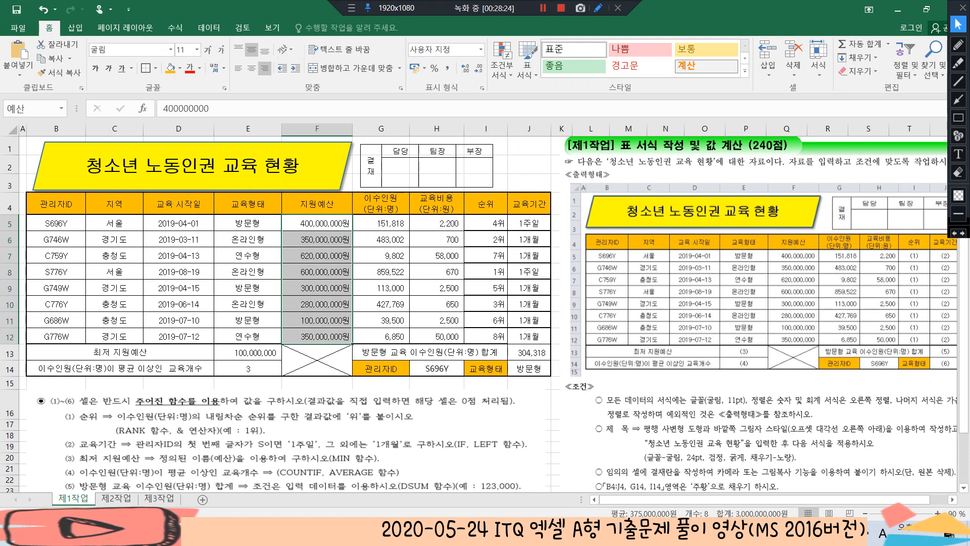
left_click(502, 66)
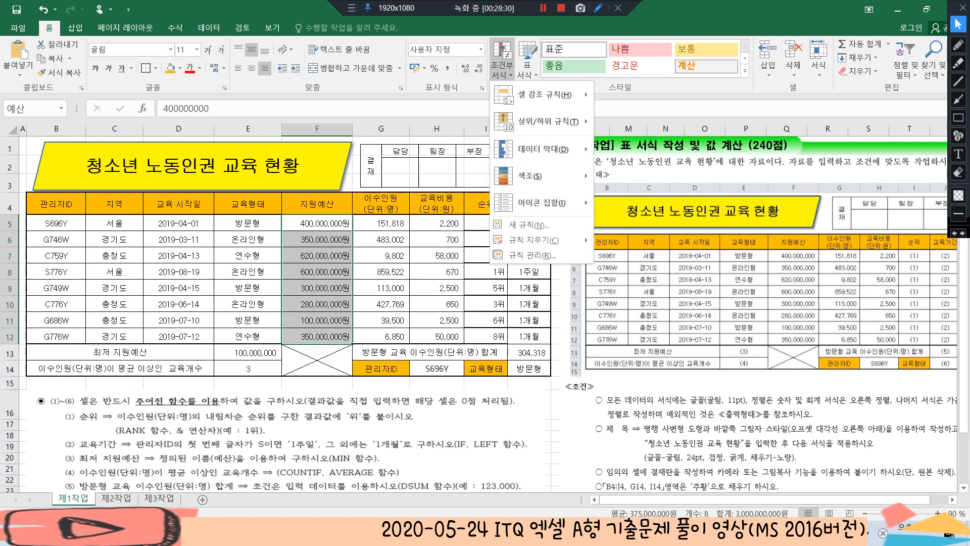
mouse_move(543, 149)
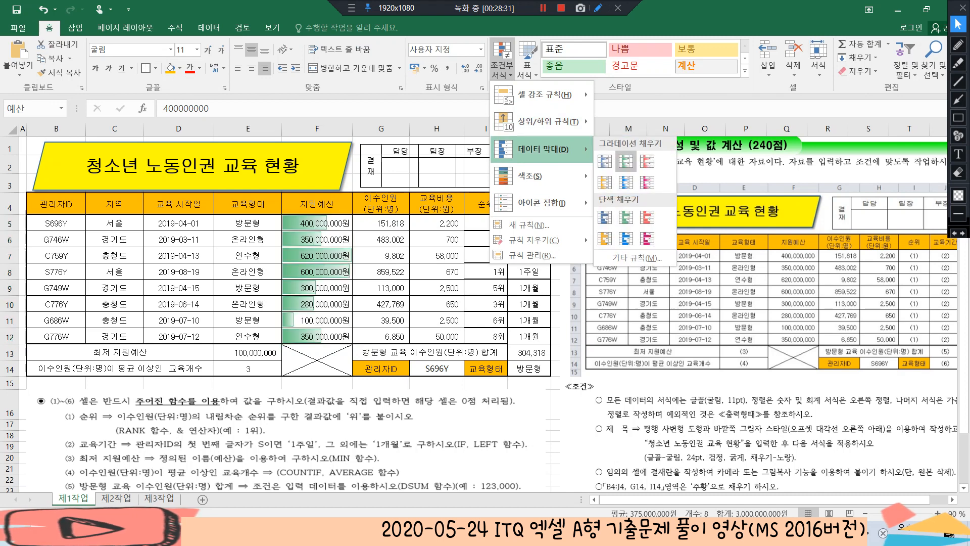
left_click(626, 217)
Start a new data bar rule for F5:F12 with the minimum type set to 최소값 and the maximum type to 최대값
left_click(502, 69)
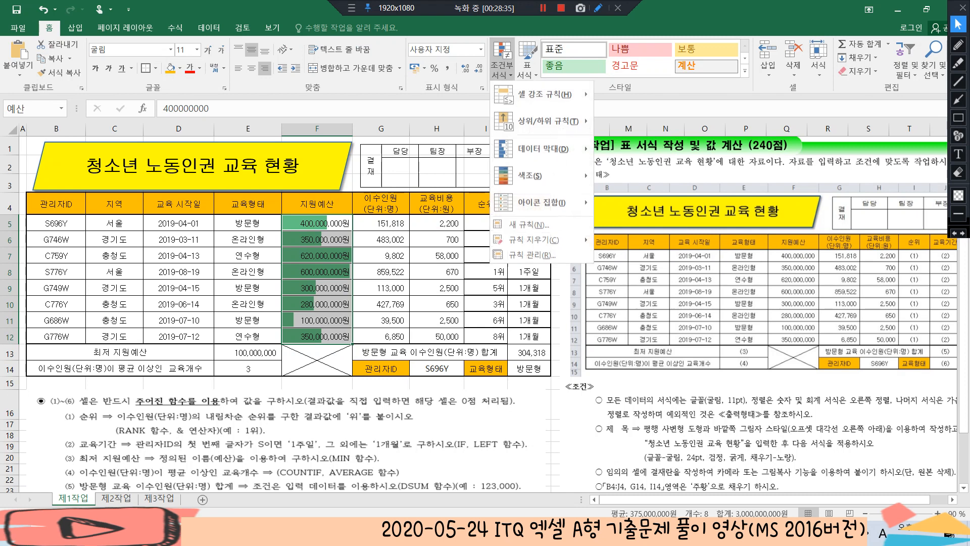
mouse_move(548, 150)
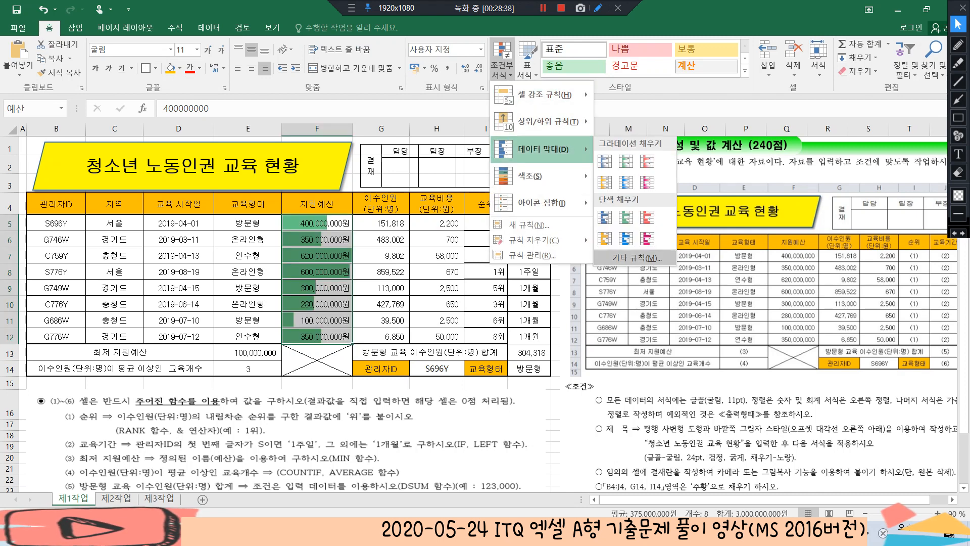
left_click(638, 259)
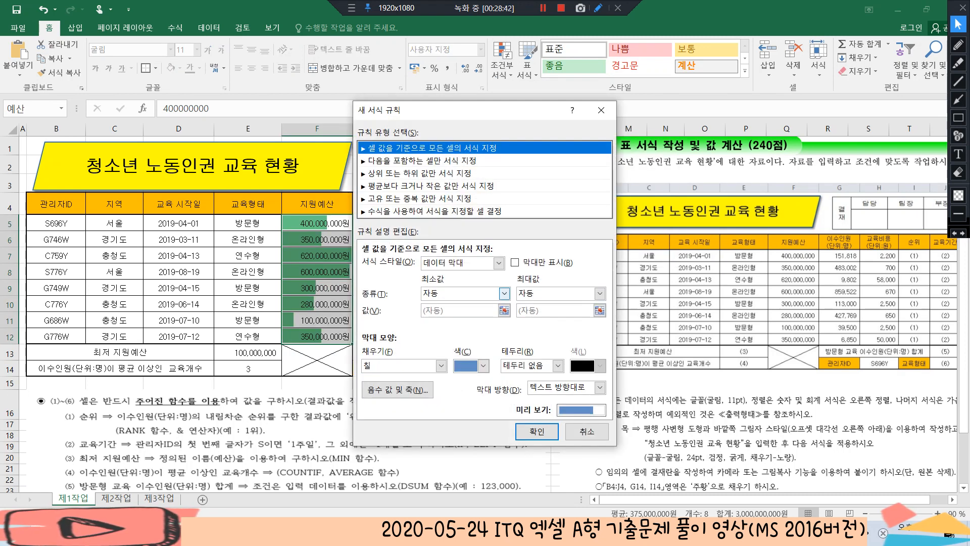
left_click(504, 293)
left_click(434, 318)
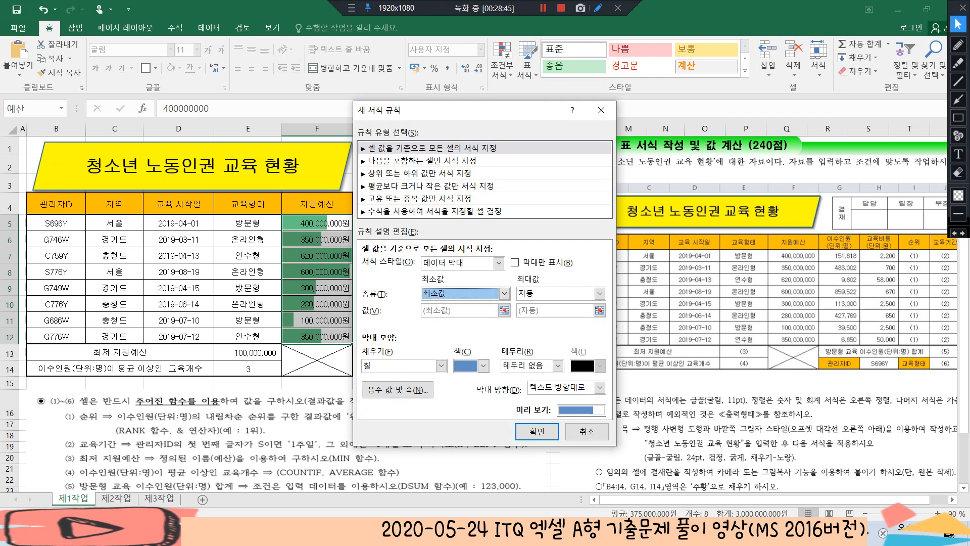
left_click(599, 293)
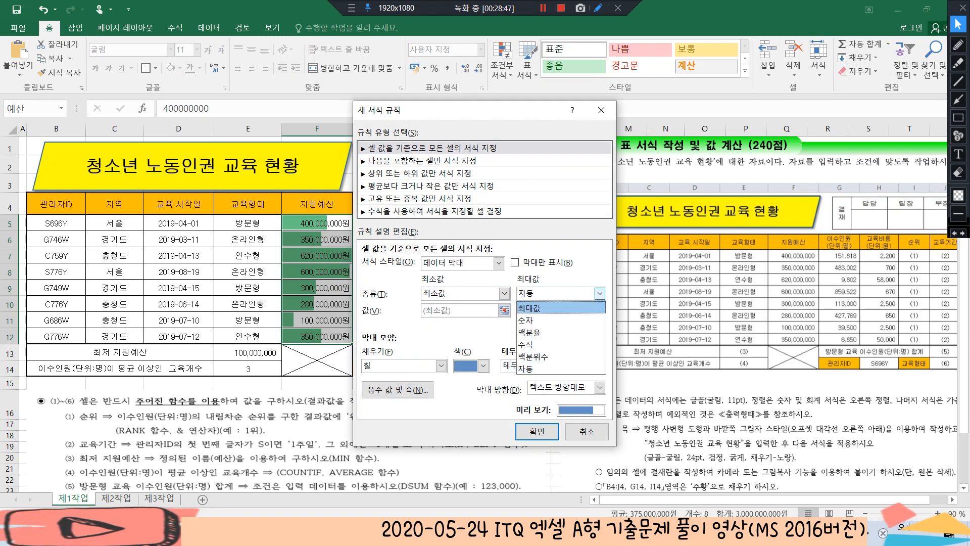
left_click(535, 307)
Set the data bar rule's fill color to 녹색, apply it to the support budgets, and check condition (7)
left_click(483, 366)
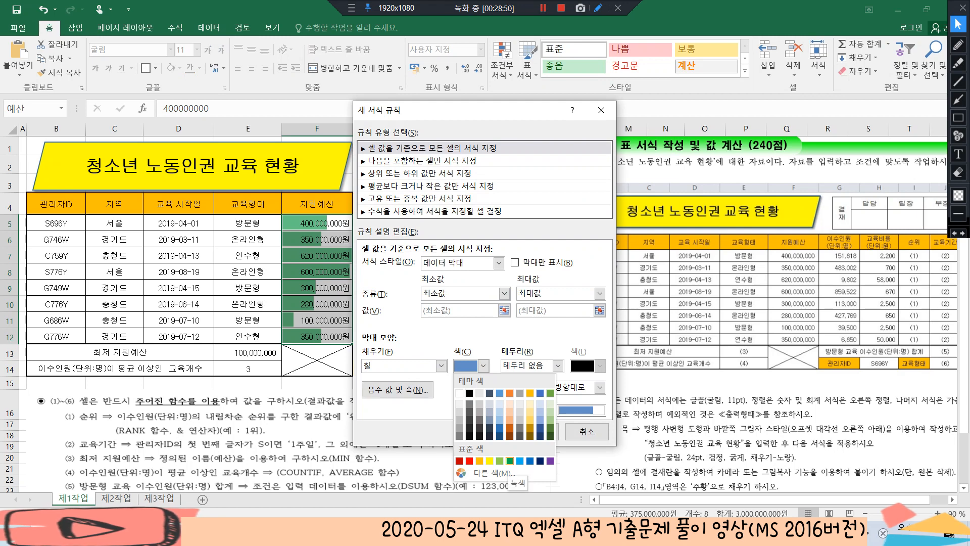
left_click(510, 461)
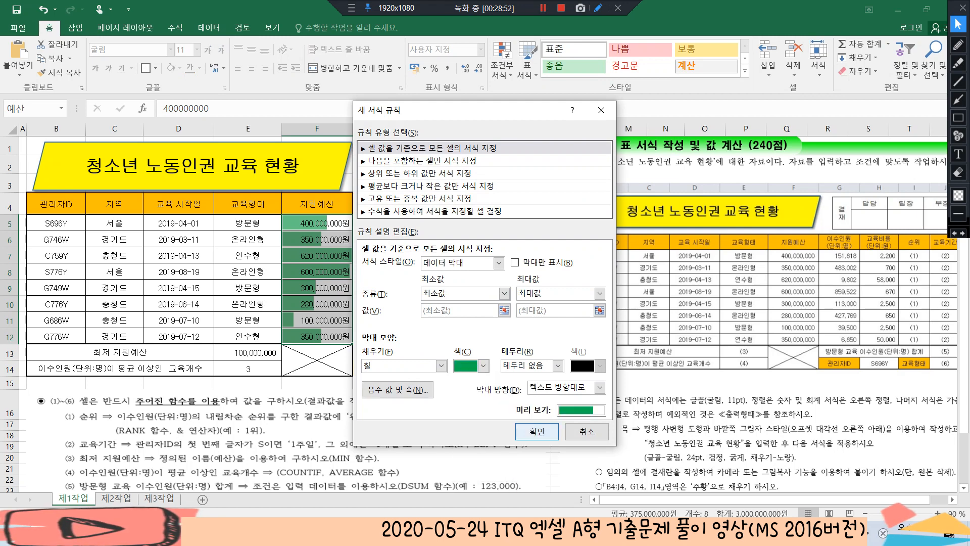
left_click(536, 430)
scroll(537, 431, "down", 2)
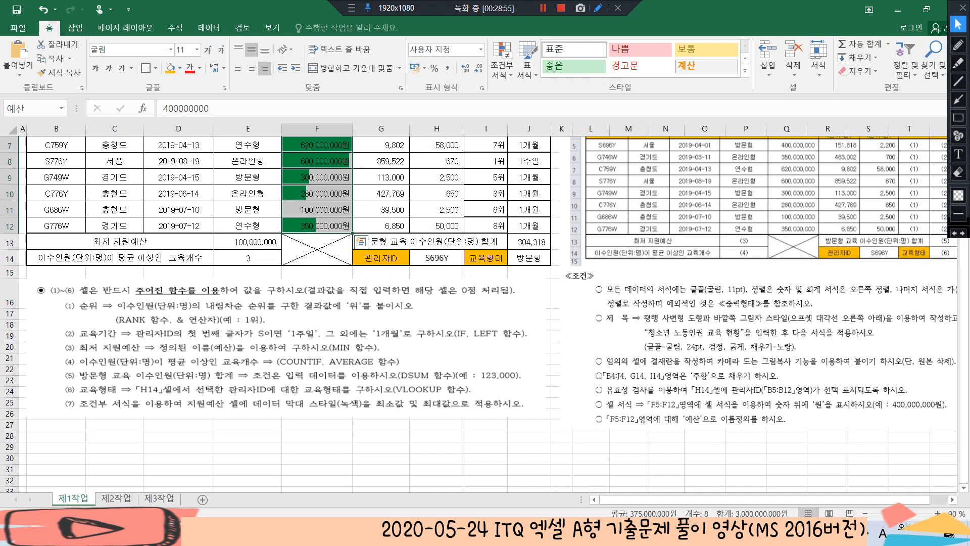
left_click_drag(404, 374, 405, 371)
scroll(380, 304, "up", 2)
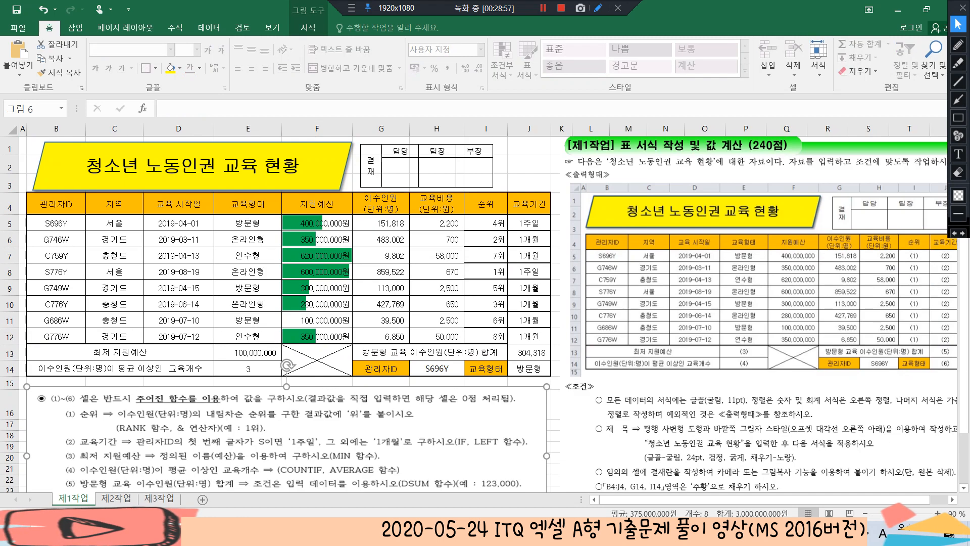
left_click(381, 304)
left_click(529, 368)
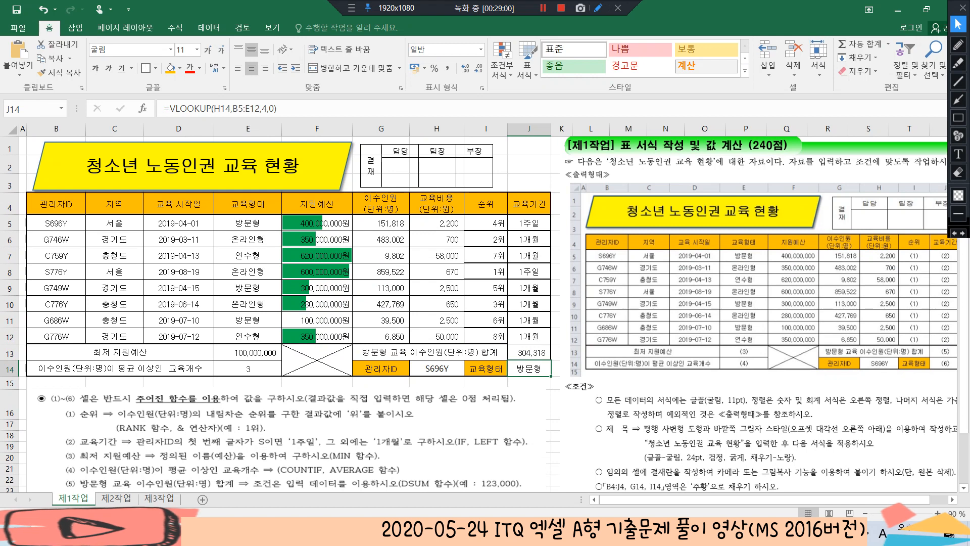
Narrow columns B to E, G and H of the table and widen the 순위 column I
left_click(56, 204)
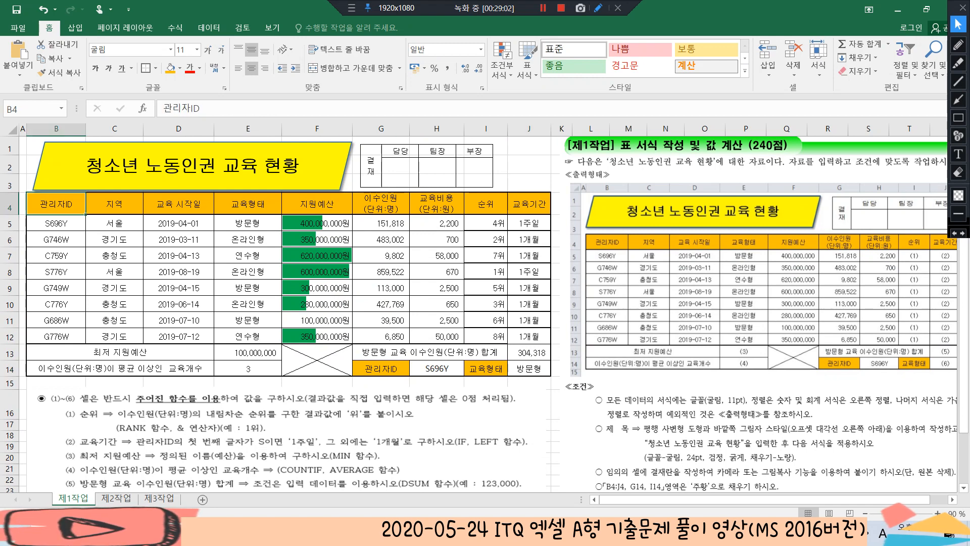
left_click_drag(86, 128, 122, 129)
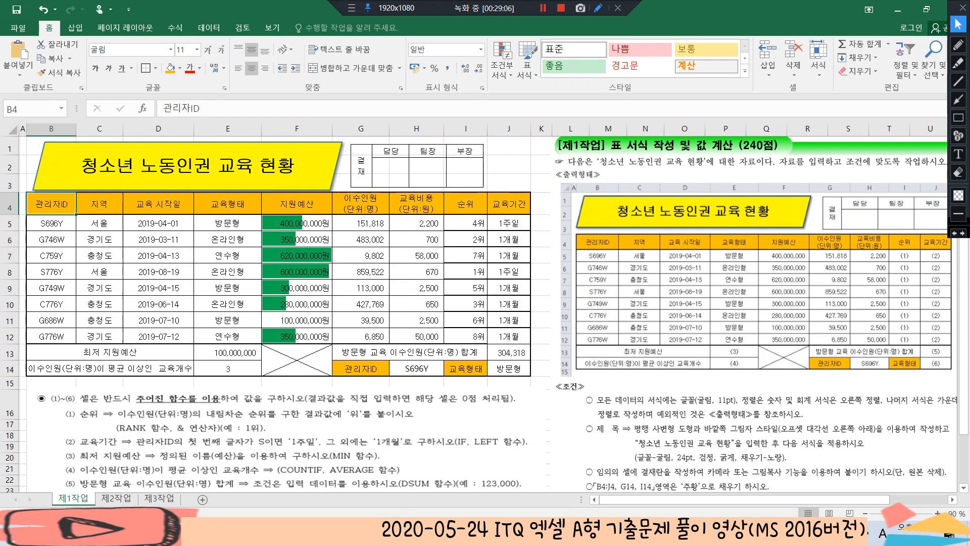
left_click_drag(193, 129, 181, 129)
left_click_drag(248, 129, 238, 128)
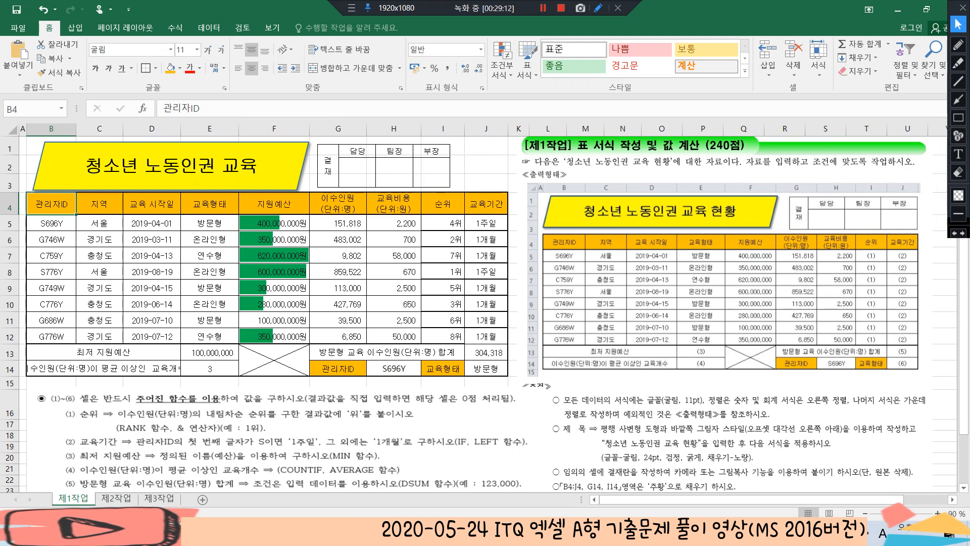
left_click_drag(368, 129, 354, 129)
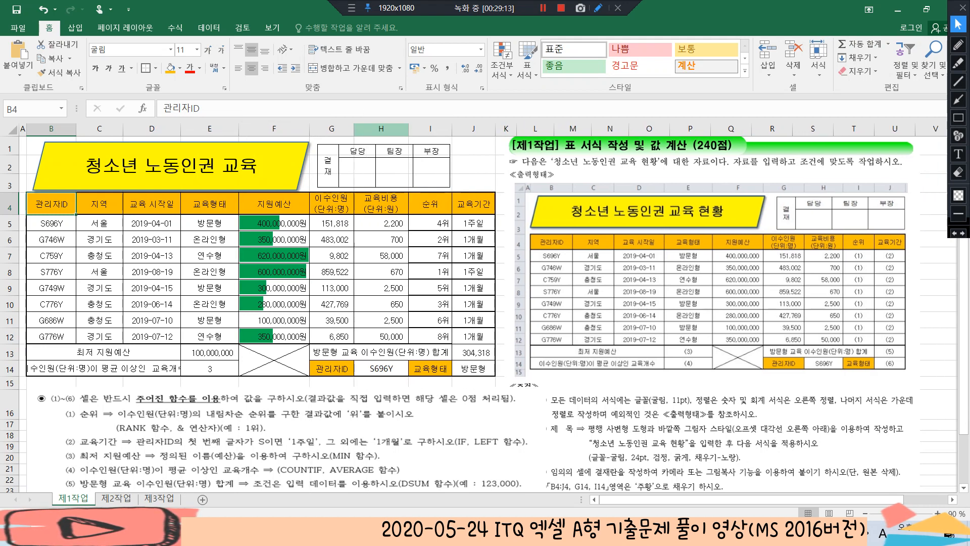
left_click_drag(412, 129, 448, 128)
left_click(458, 288)
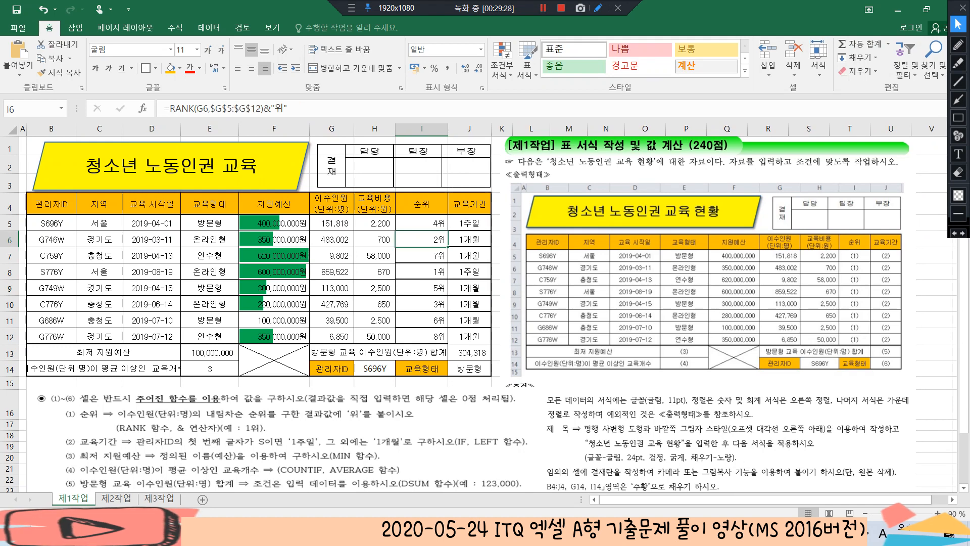
Apply all borders (모든 테두리) and a thick outside border (굵은 바깥쪽 테두리) to B5:J12
left_click_drag(51, 223, 470, 336)
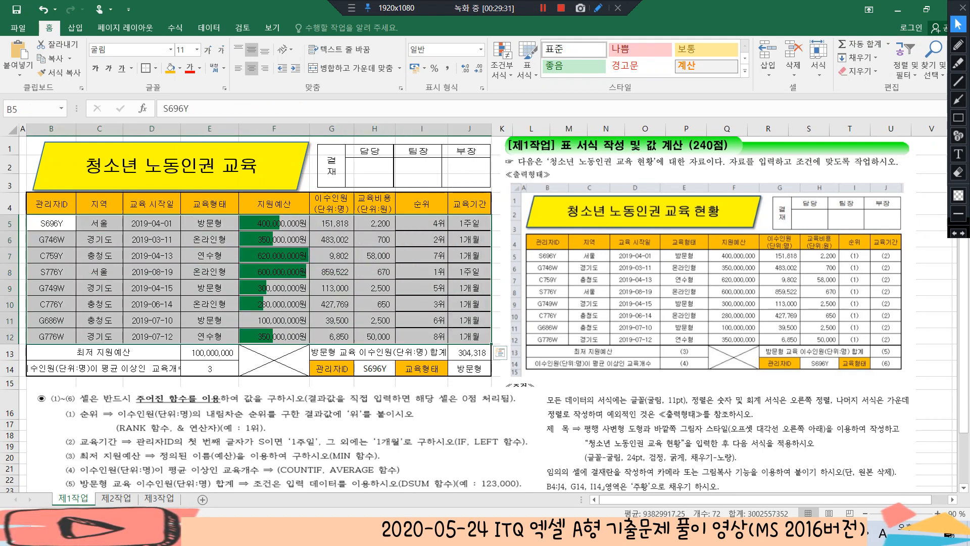
left_click(156, 68)
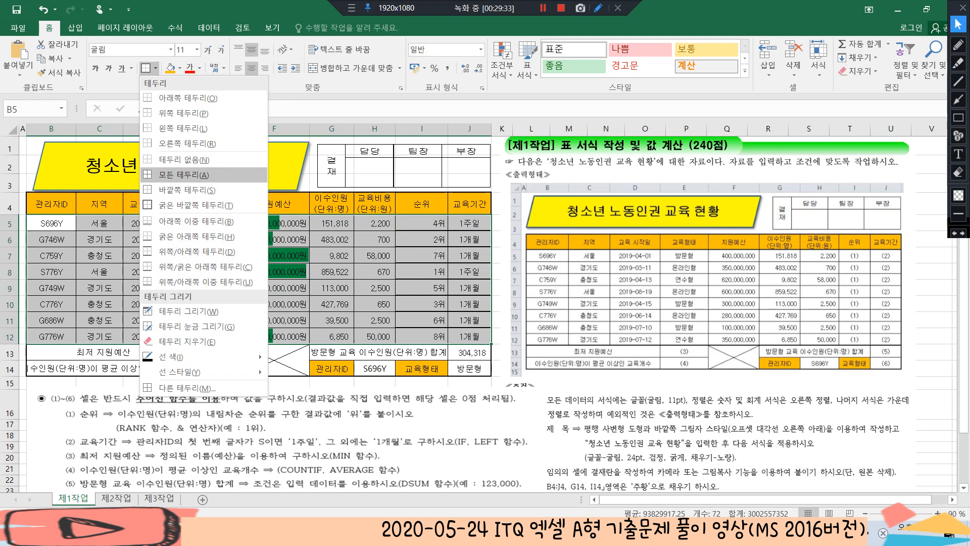
left_click(177, 175)
left_click(155, 68)
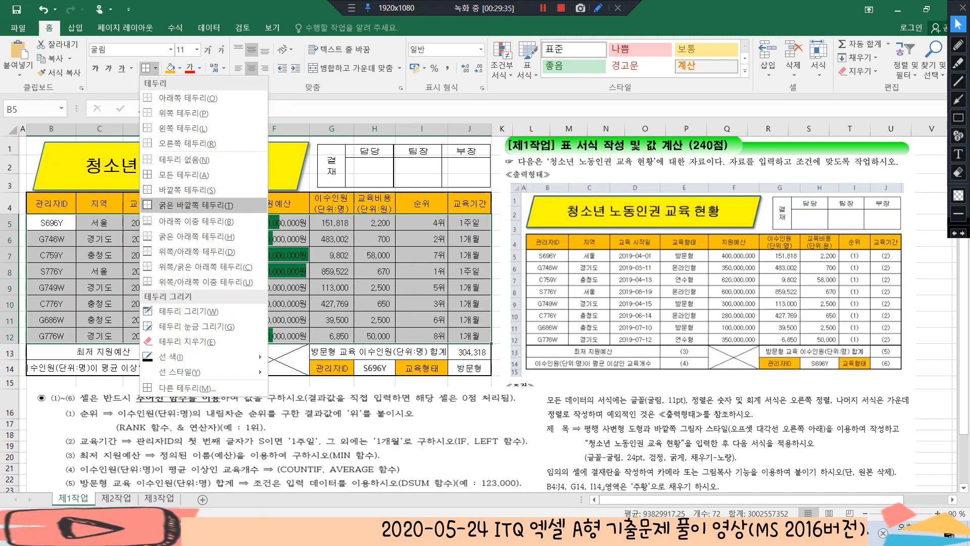
left_click(196, 205)
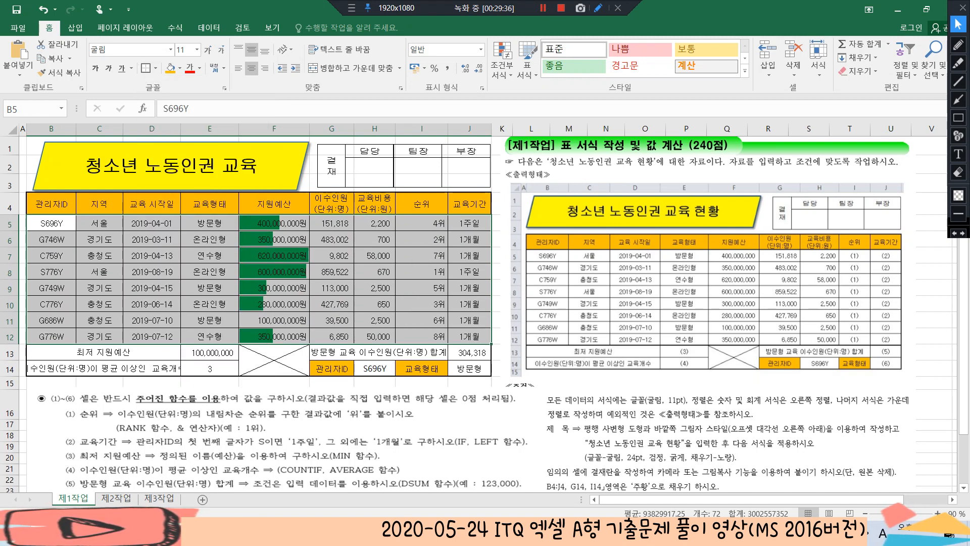
left_click(469, 288)
left_click(422, 223)
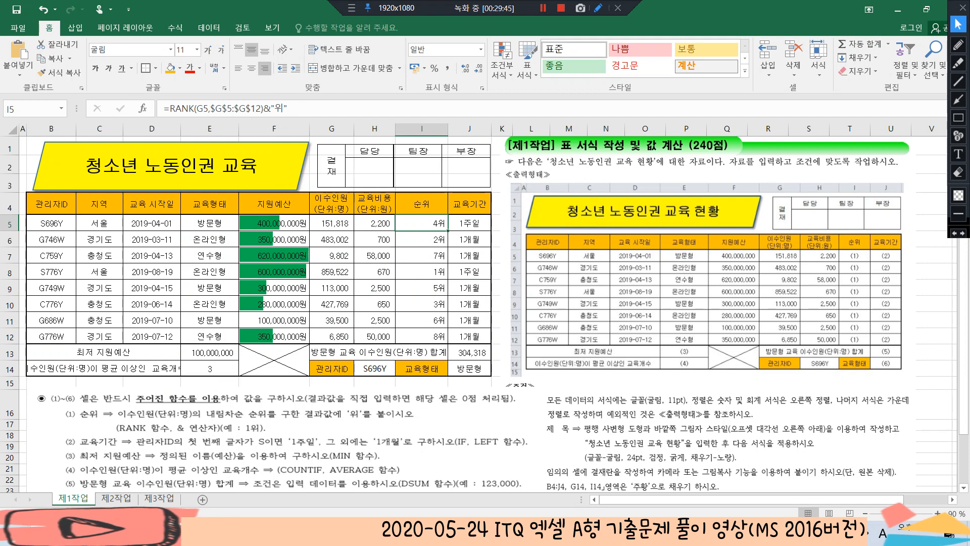
left_click(421, 304)
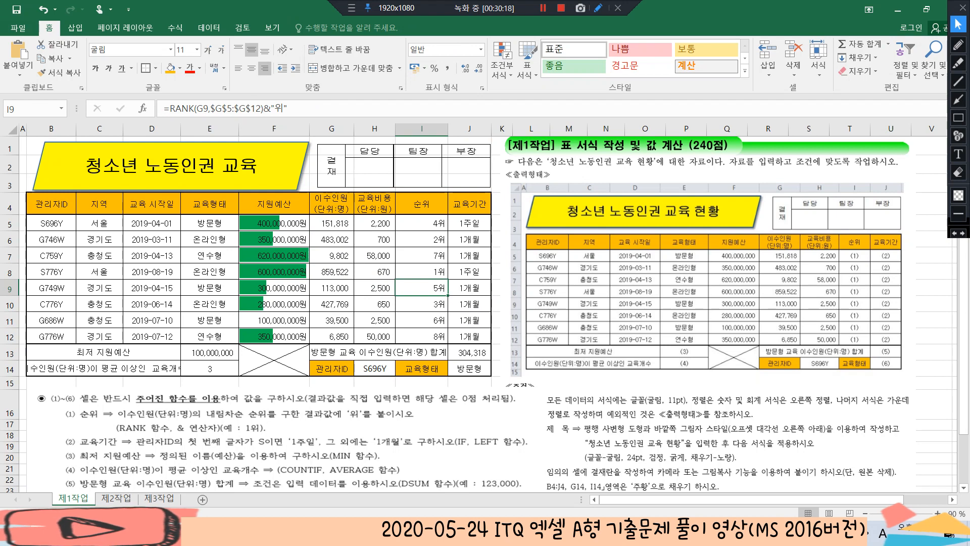
Widen the yellow title shape on both sides so the full title fits, and nudge the approval box beside it into line
left_click(258, 166)
left_click_drag(33, 166, 27, 166)
left_click_drag(309, 166, 314, 167)
left_click_drag(404, 165, 406, 166)
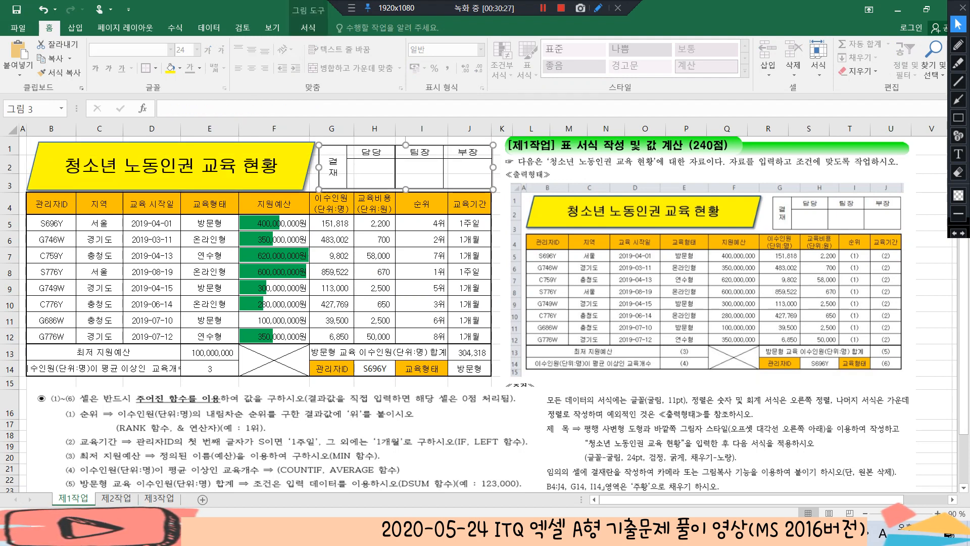
left_click(375, 256)
left_click(470, 255)
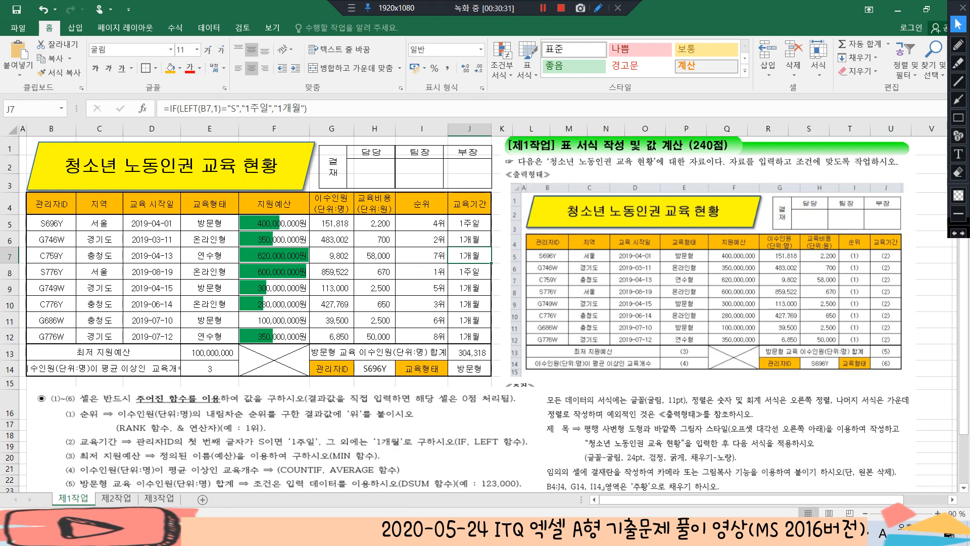
Delete the function instructions picture below the table and the task instructions picture beside it
scroll(485, 313, "down", 1)
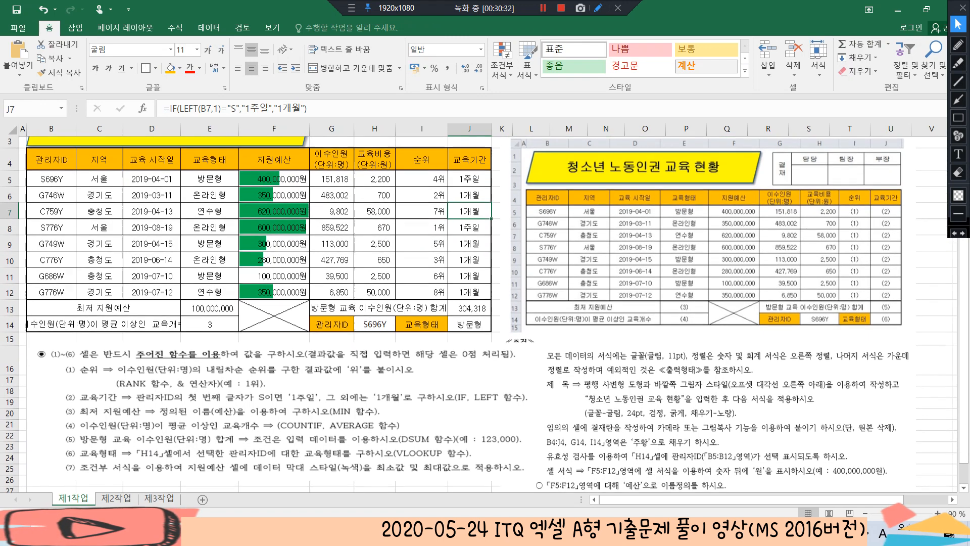
left_click(286, 400)
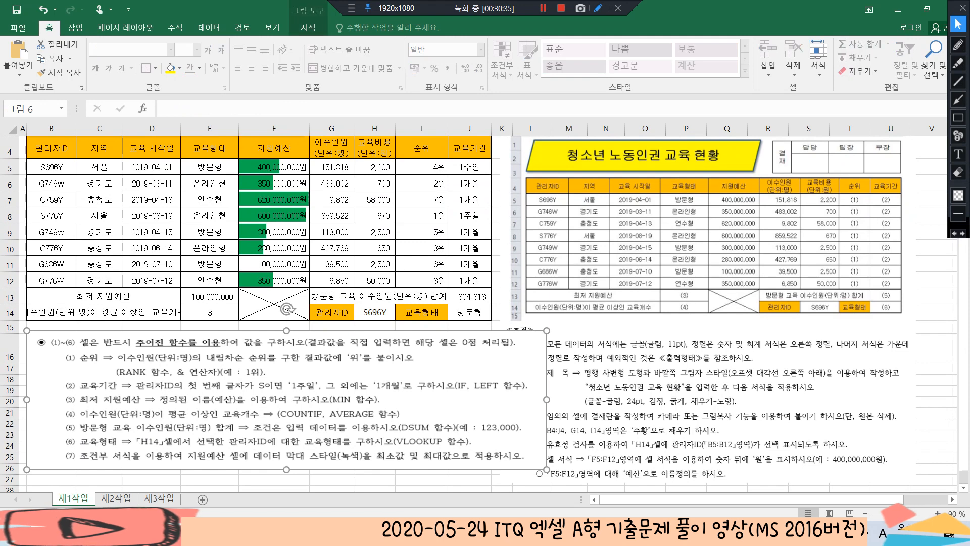
key("Delete")
left_click(707, 324)
key("Delete")
scroll(707, 324, "up", 1)
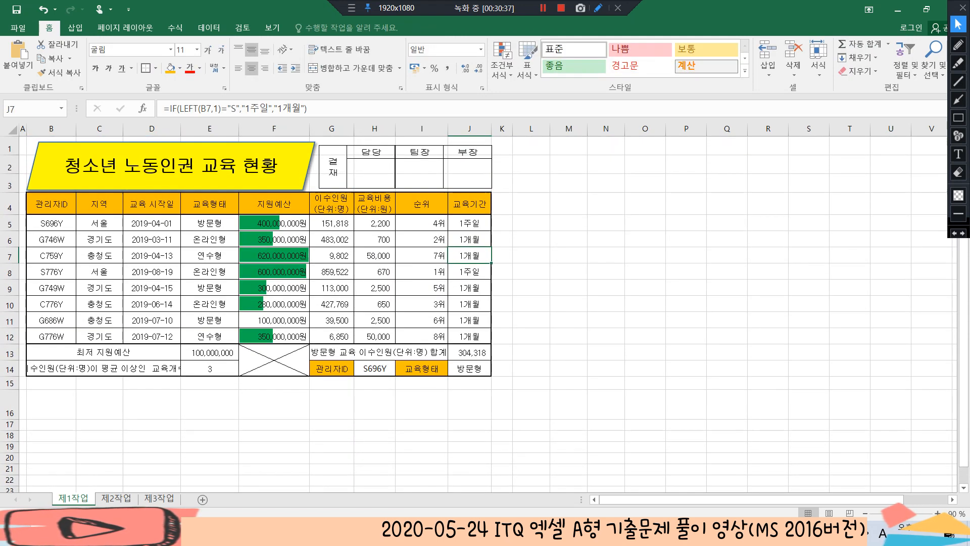
left_click(470, 222)
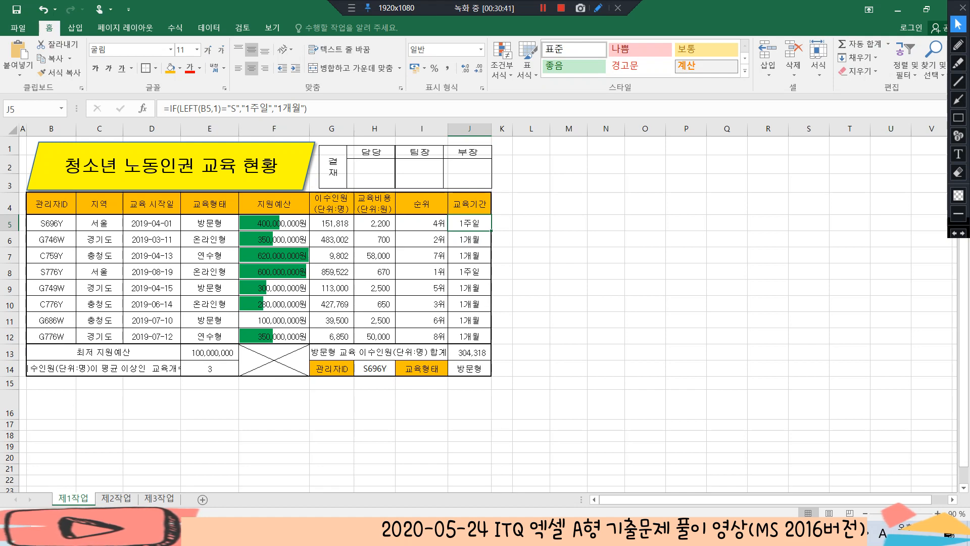
left_click(444, 169)
left_click(530, 167)
left_click(469, 204)
Copy B4:H12 from the 제1작업 sheet and paste it at B2 on the 제2작업 sheet
key("ctrl+Page_Down")
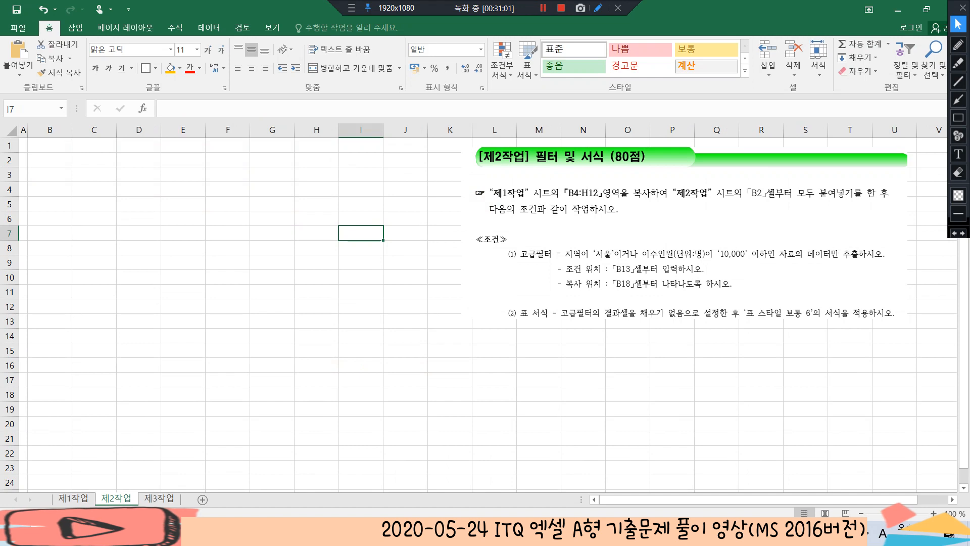
key("ctrl+Page_Up")
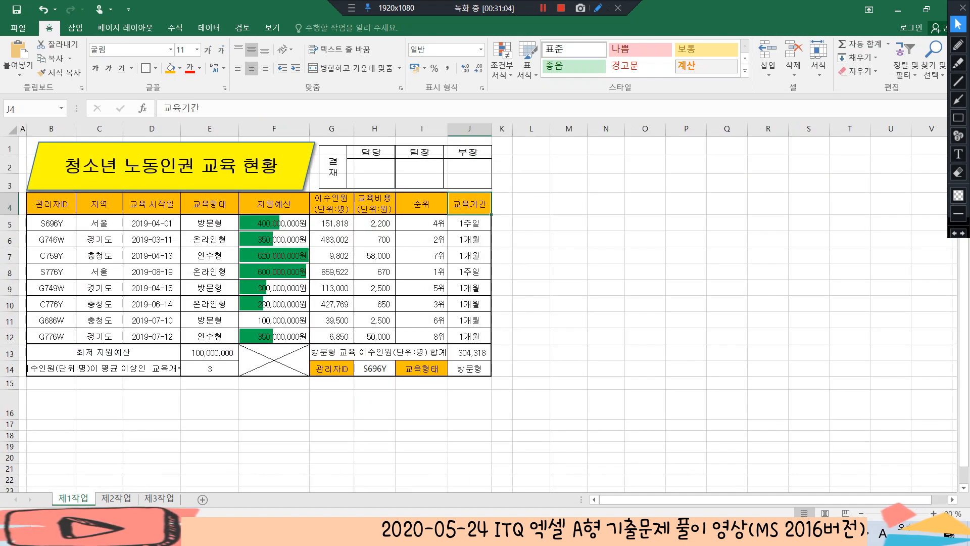
left_click_drag(51, 204, 374, 336)
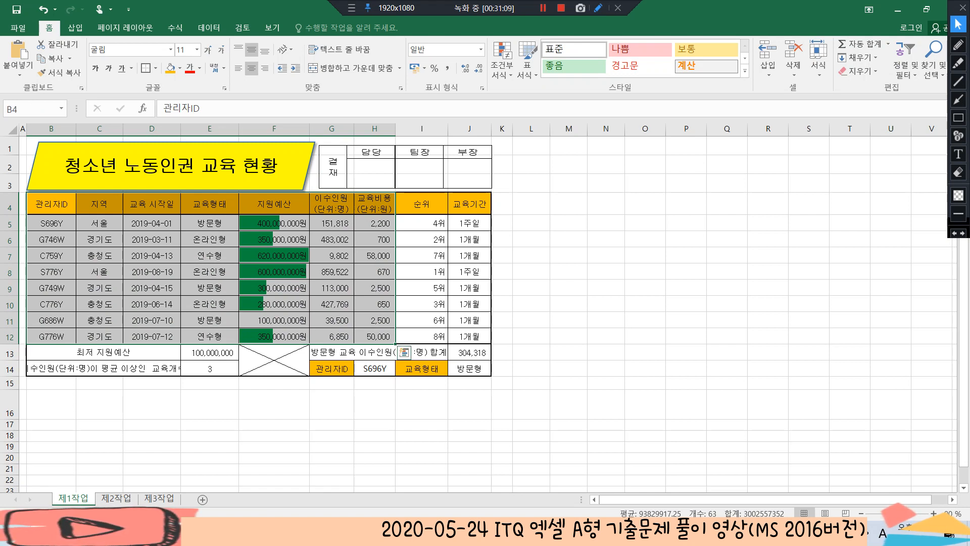
key("ctrl+c")
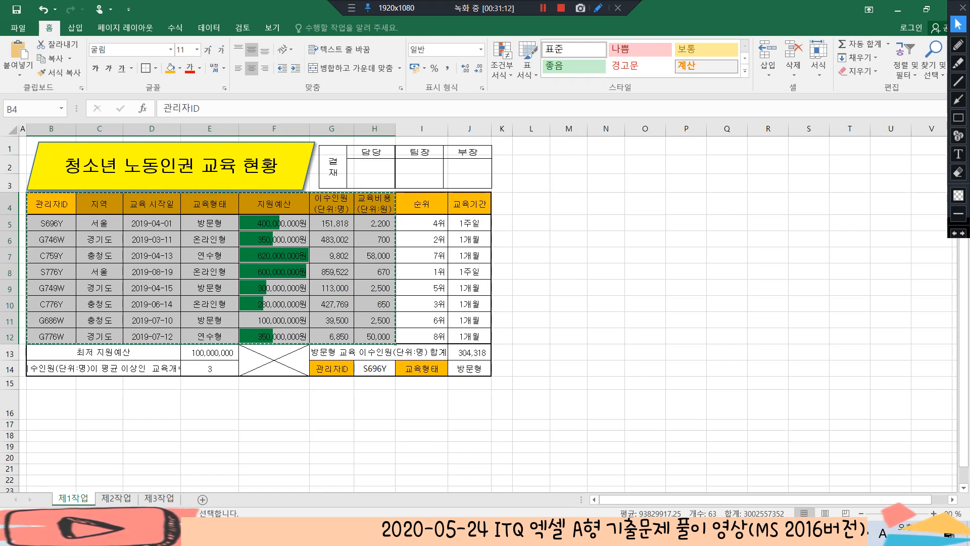
key("ctrl+Page_Down")
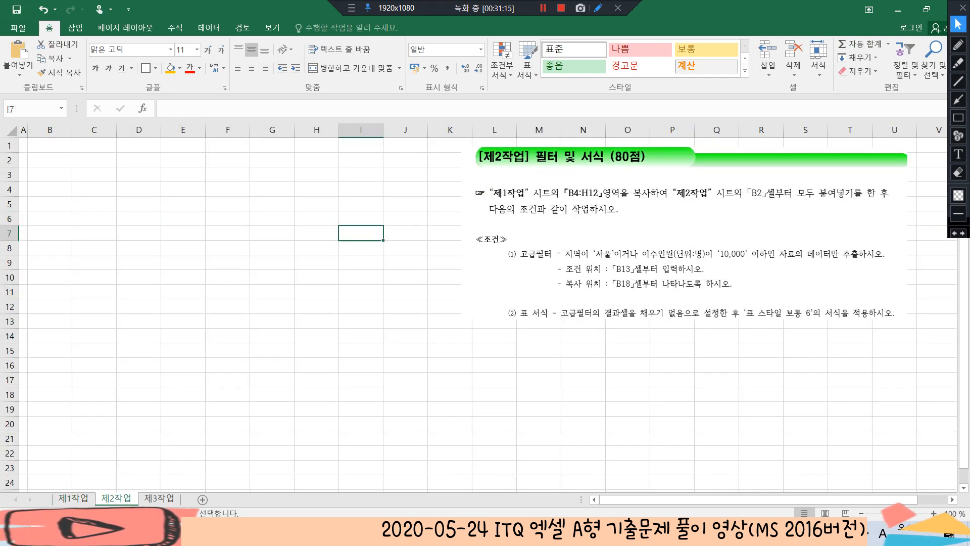
left_click(50, 160)
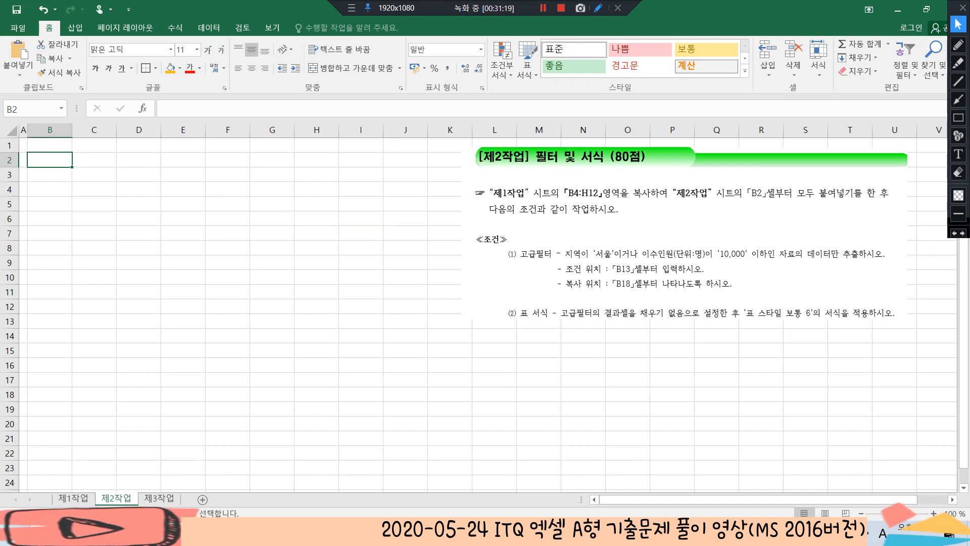
key("ctrl+v")
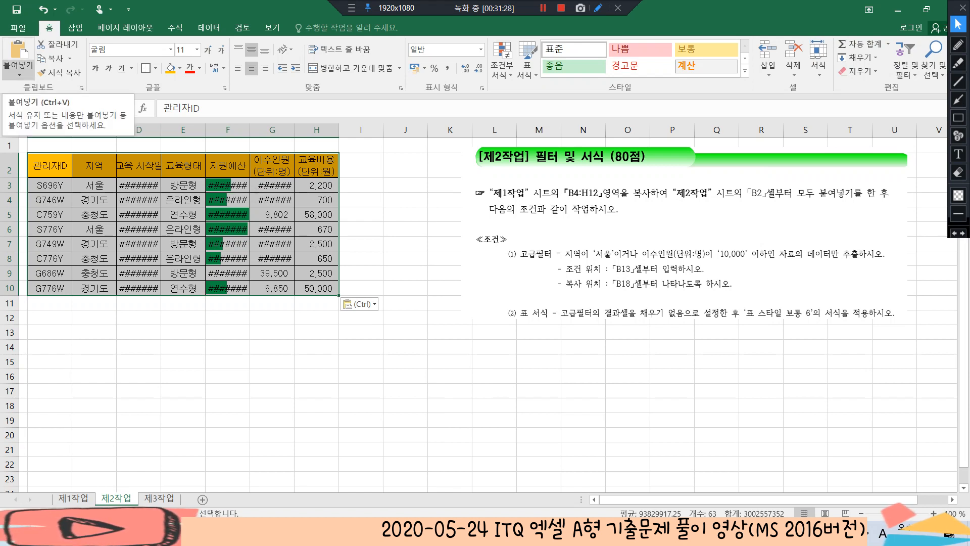
Apply the copied column widths (열 너비) to the table pasted at B2 using Paste Special
left_click(19, 66)
left_click(59, 203)
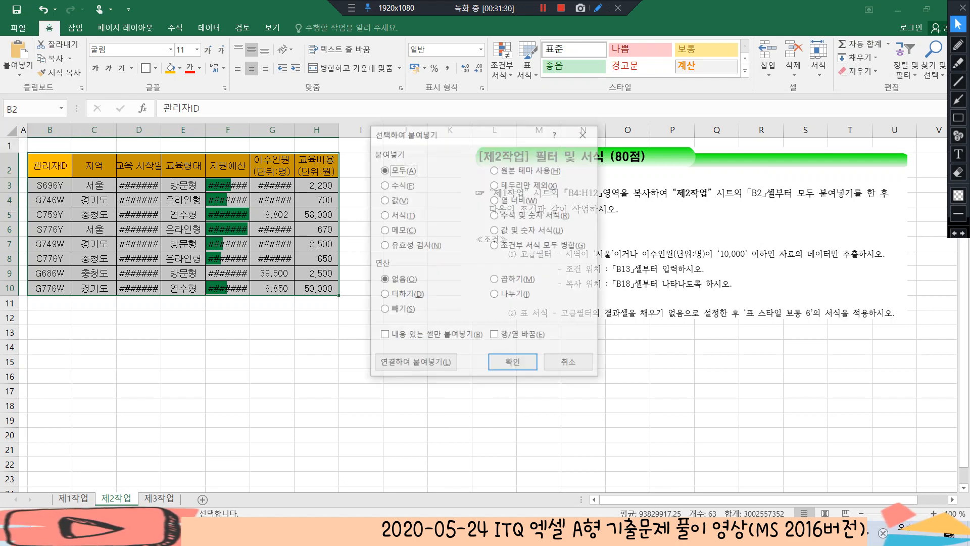
left_click(510, 200)
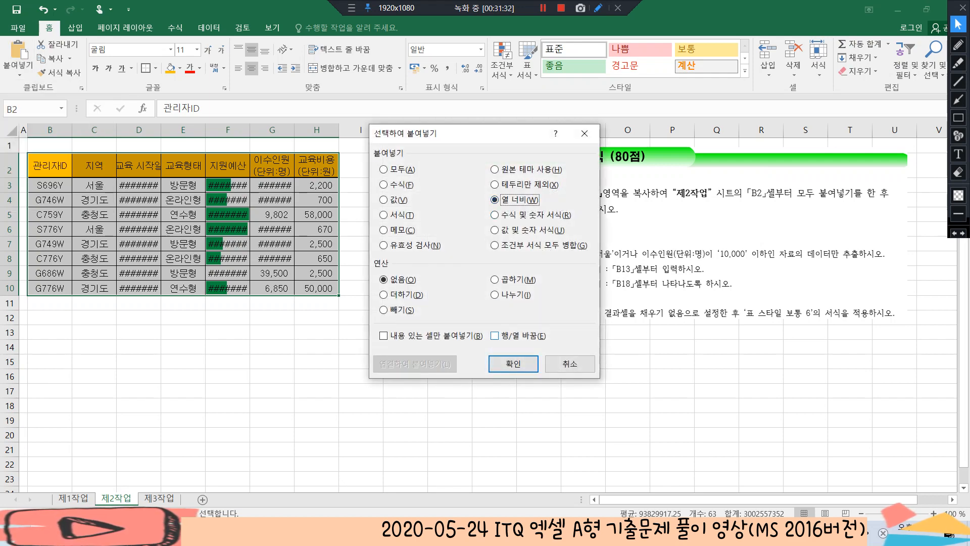
key("Return")
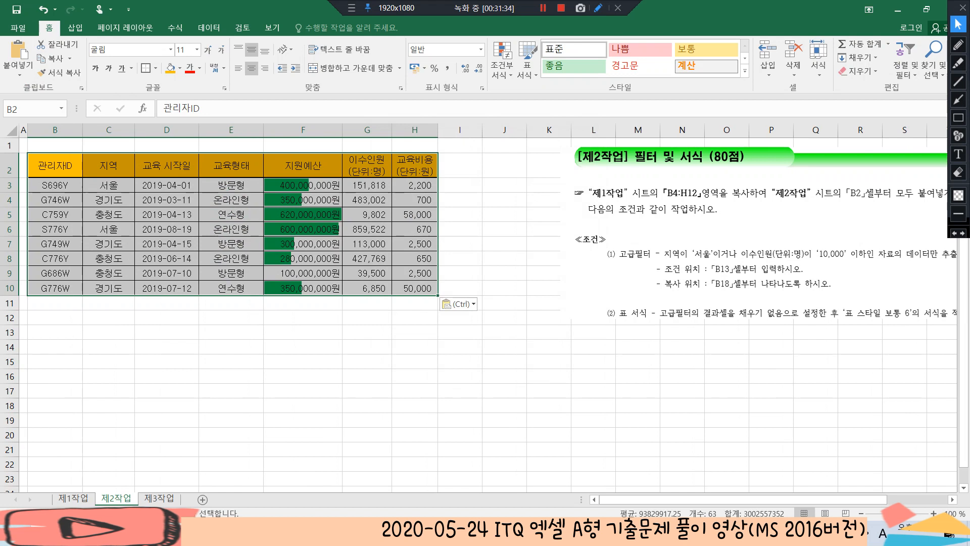
left_click(303, 332)
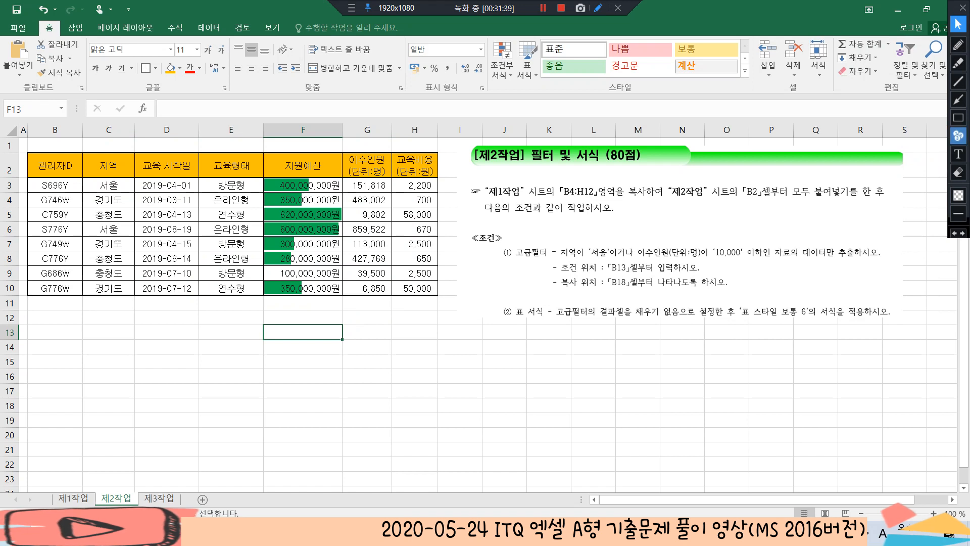
left_click(958, 44)
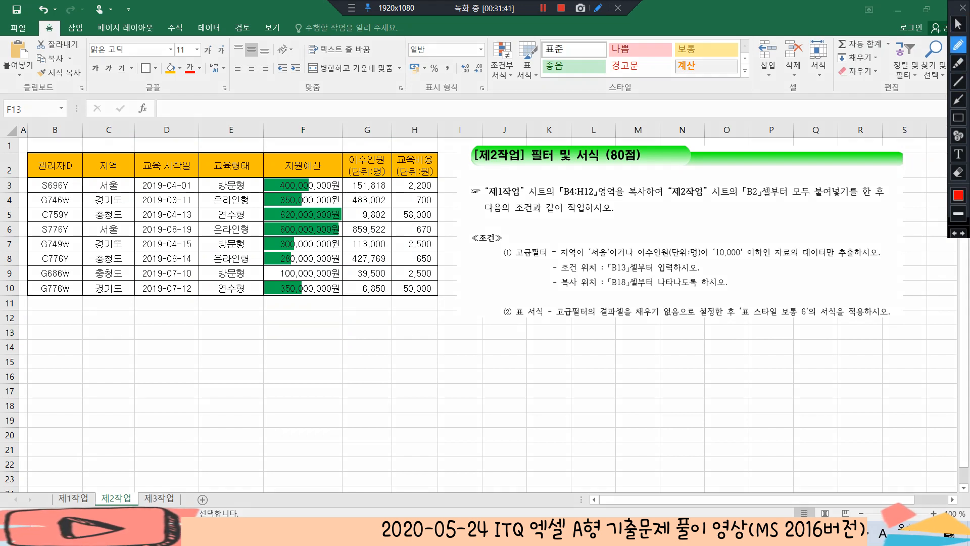
mouse_move(577, 258)
left_mouse_down()
mouse_move(562, 236)
mouse_move(580, 254)
left_mouse_up()
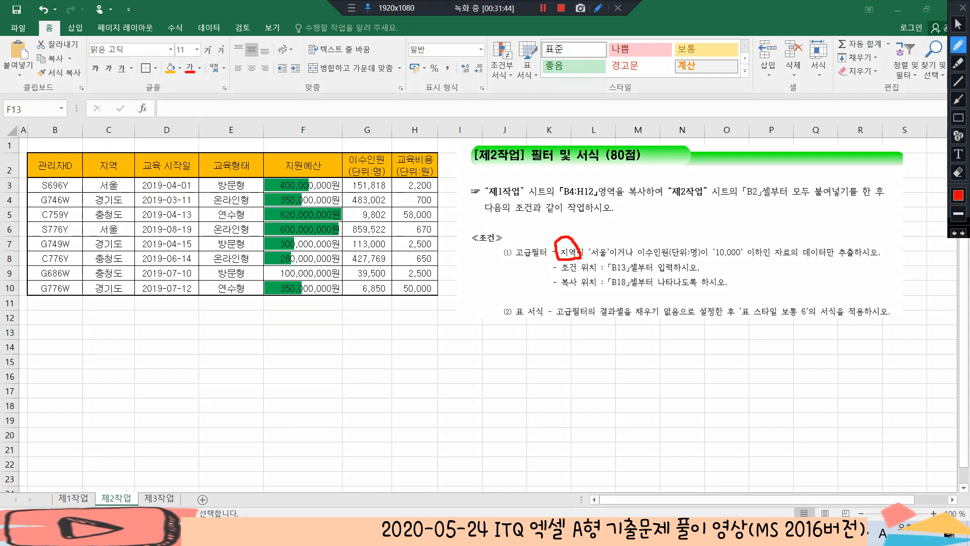
mouse_move(677, 259)
left_mouse_down()
mouse_move(637, 253)
mouse_move(687, 240)
mouse_move(695, 261)
mouse_move(671, 261)
left_mouse_up()
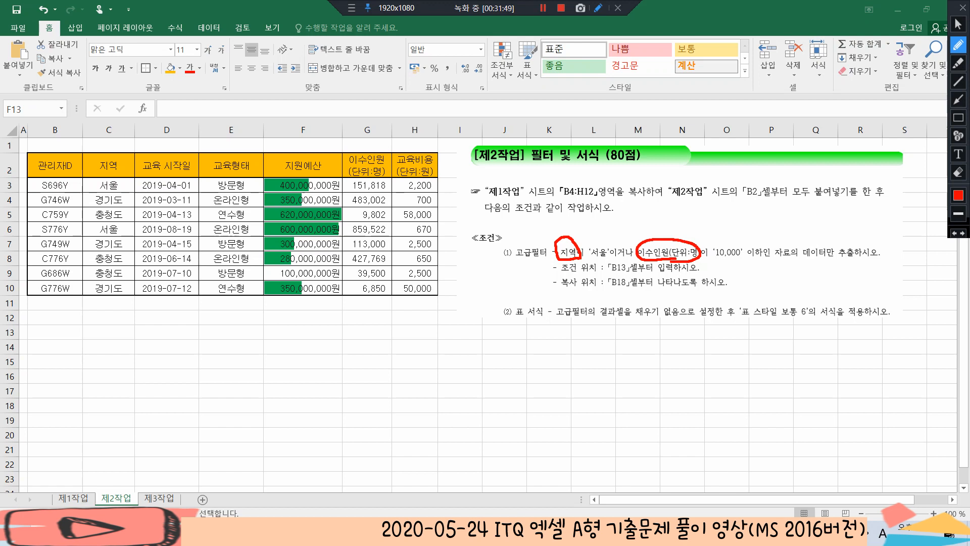
mouse_move(558, 220)
left_mouse_down()
mouse_move(567, 236)
mouse_move(575, 219)
left_mouse_up()
mouse_move(651, 216)
left_mouse_down()
mouse_move(663, 237)
mouse_move(676, 225)
left_mouse_up()
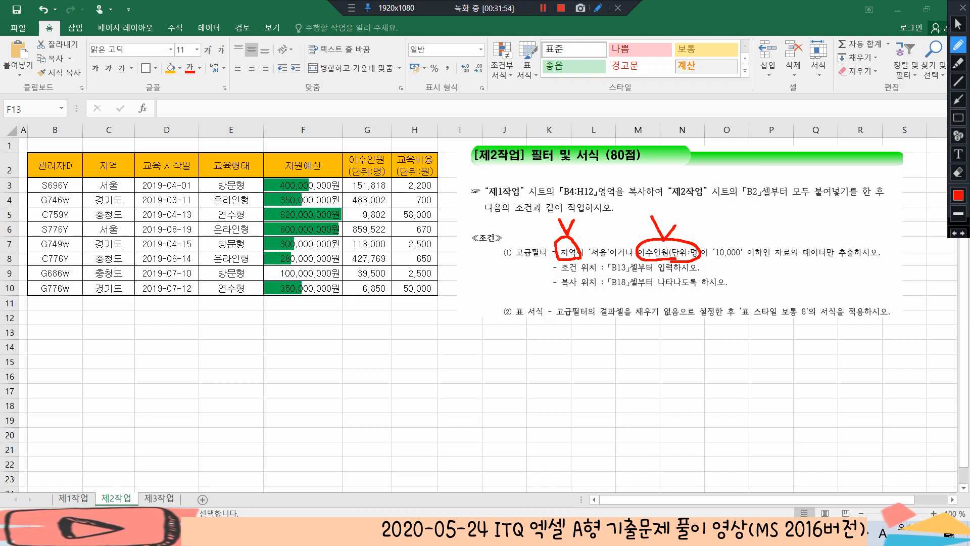
left_click_drag(607, 271, 626, 273)
mouse_move(612, 236)
left_mouse_down()
mouse_move(631, 229)
mouse_move(632, 236)
mouse_move(618, 234)
mouse_move(633, 261)
left_mouse_up()
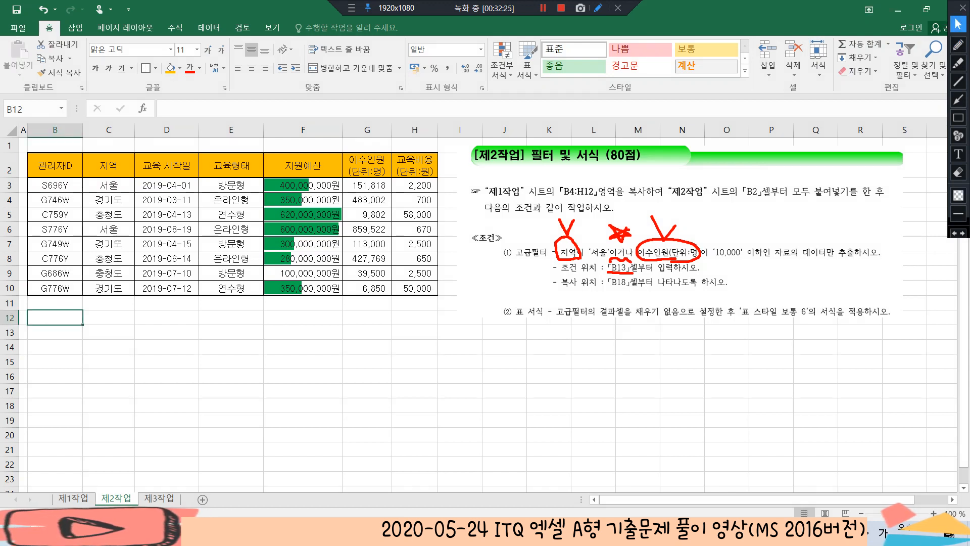
Copy the 지역 and 이수인원(단위:명) header cells C2 and G2 and paste them at B13
left_click(108, 165)
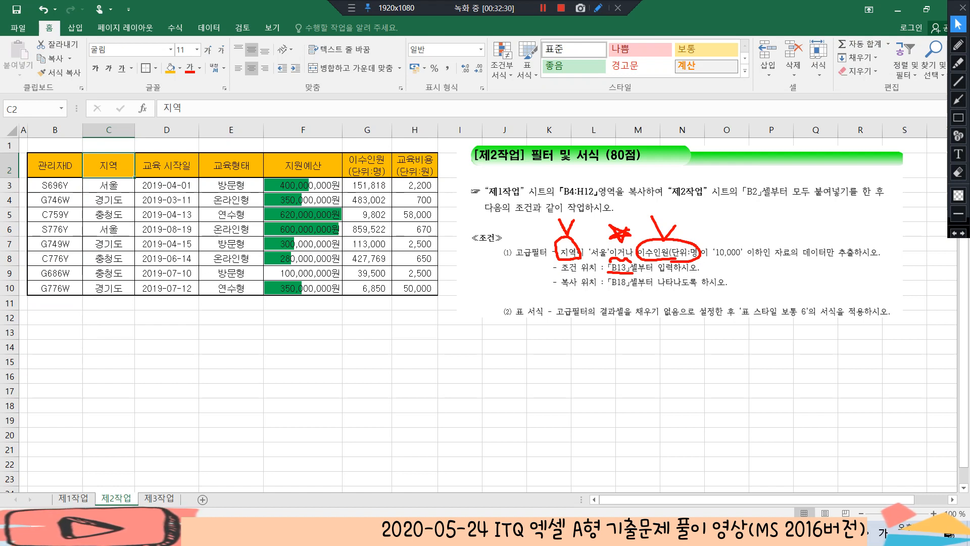
left_click(367, 166, "ctrl")
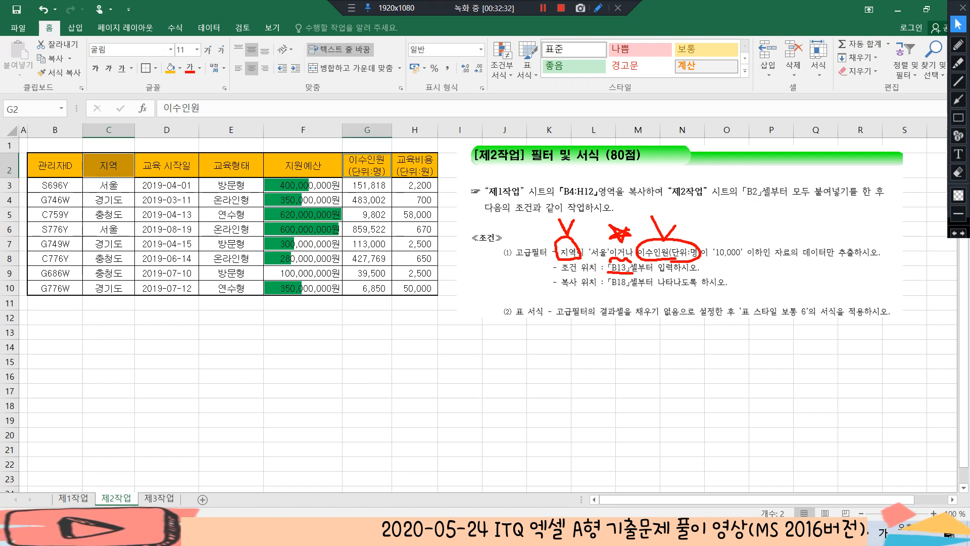
key("ctrl+c")
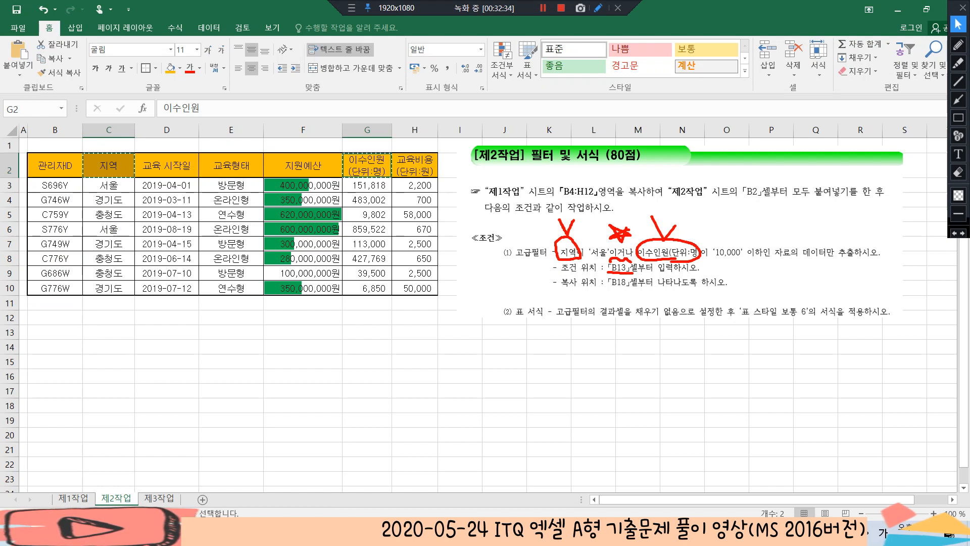
left_click(55, 332)
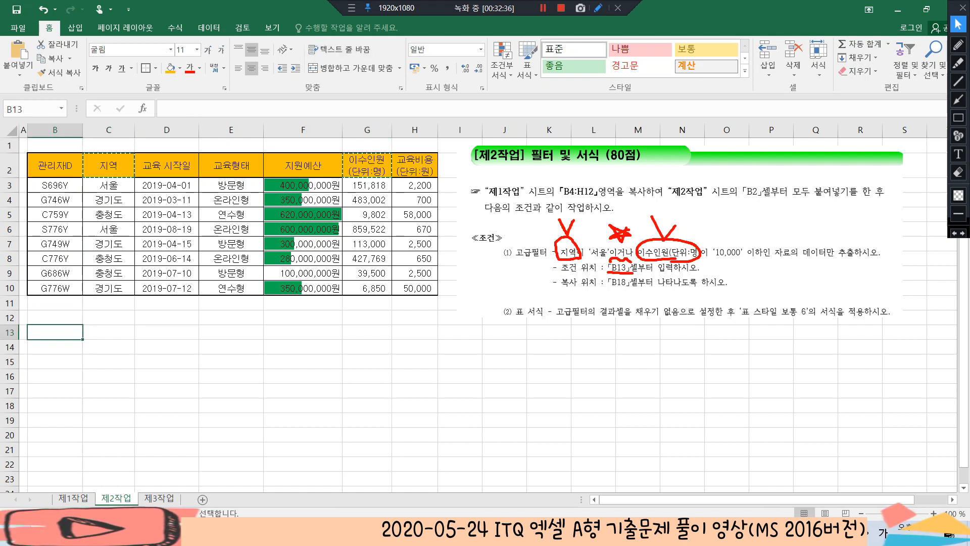
key("ctrl+v")
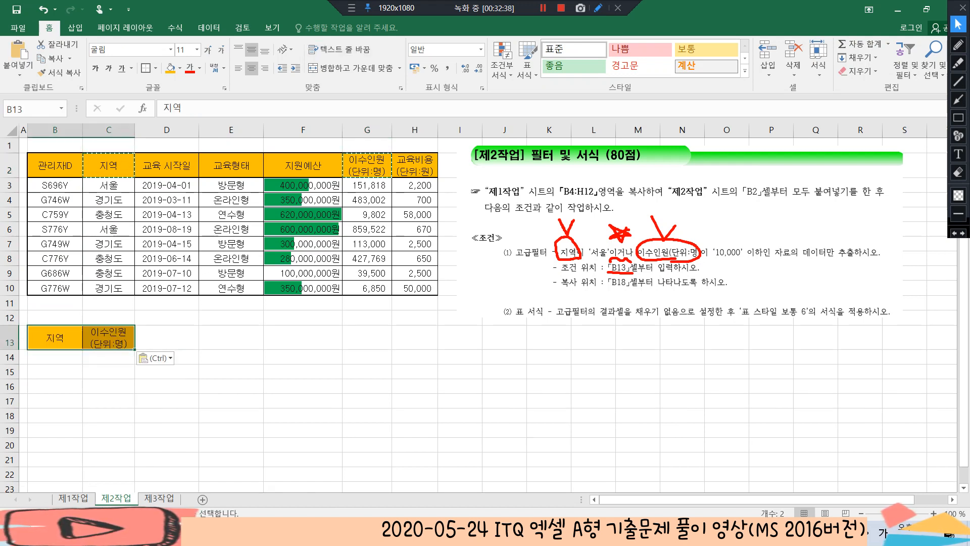
Enter the filter criteria on separate rows for an OR condition: 서울 in B14 and <=10000 in C15
left_click(55, 357)
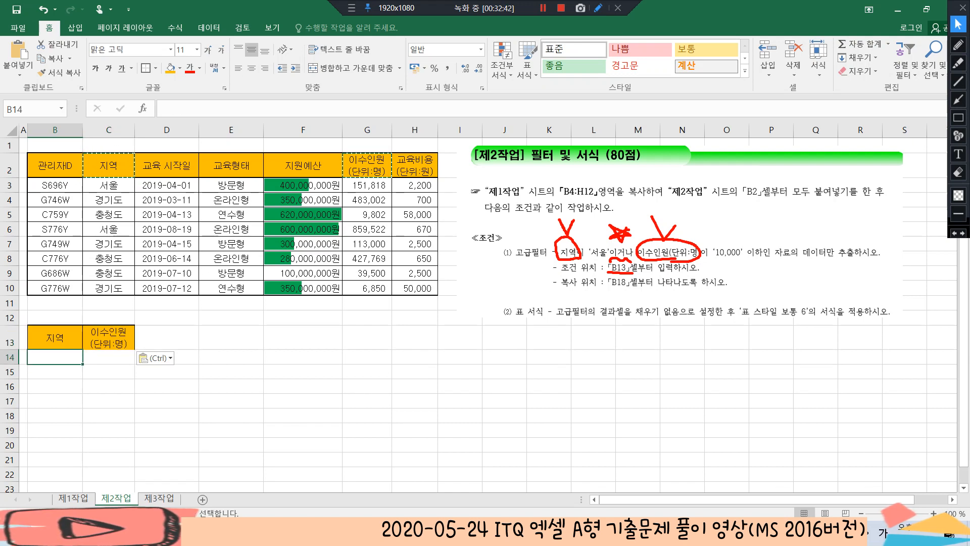
type("서울")
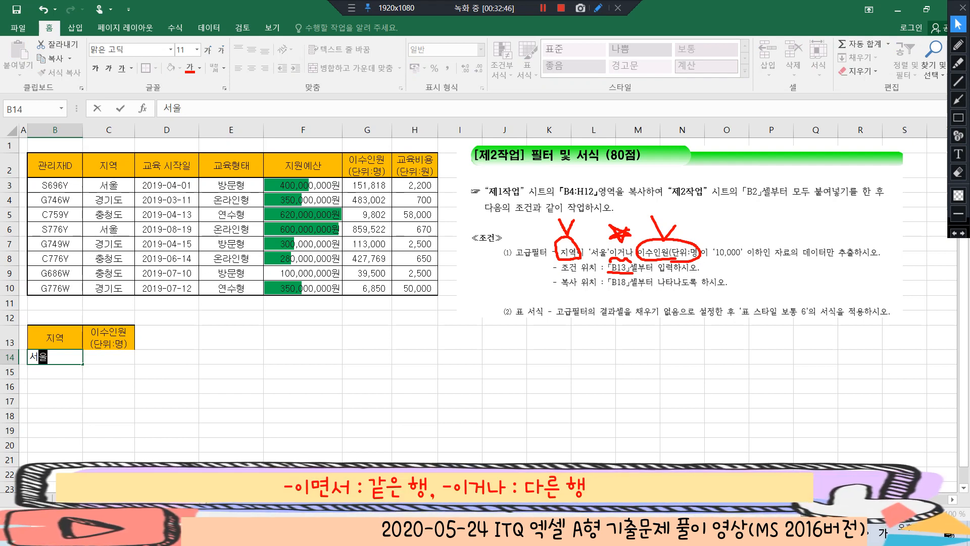
key("Tab")
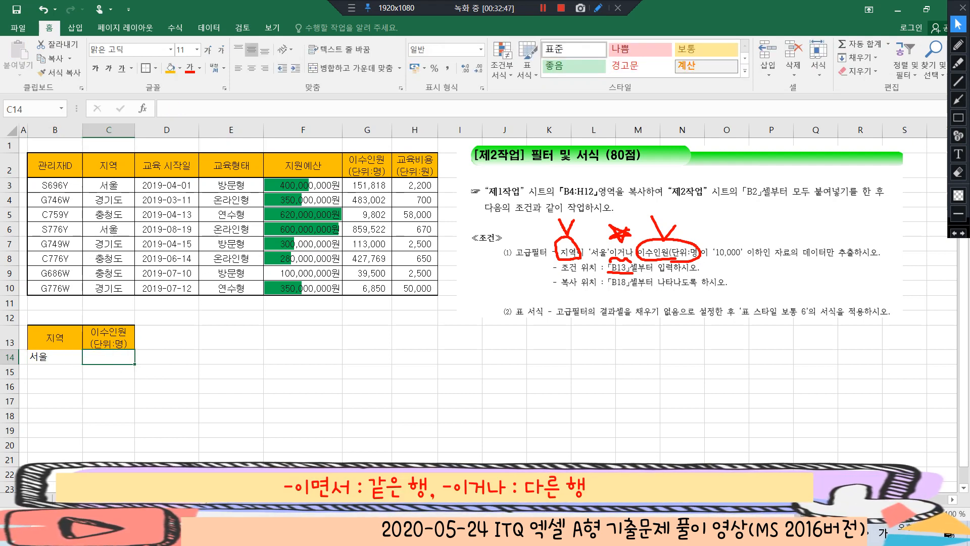
key("Down")
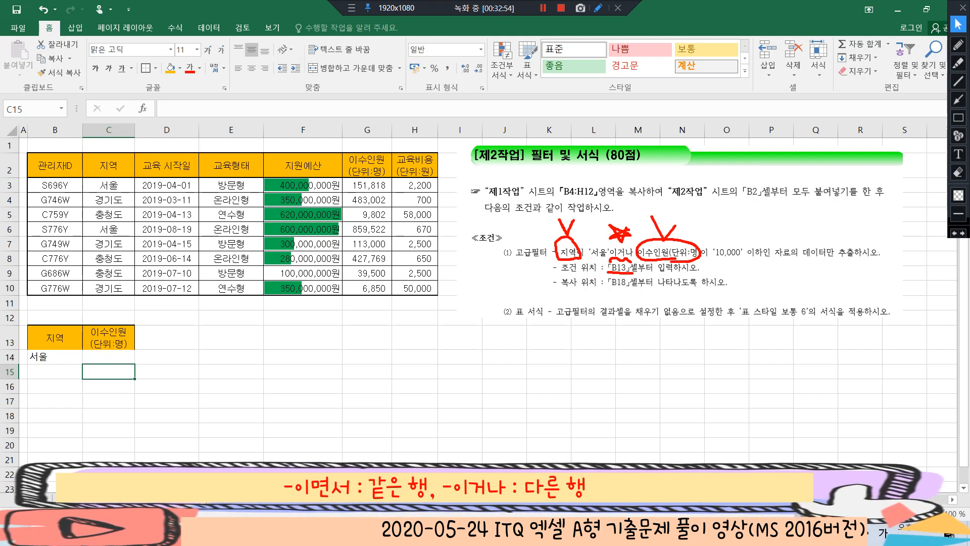
type("<=")
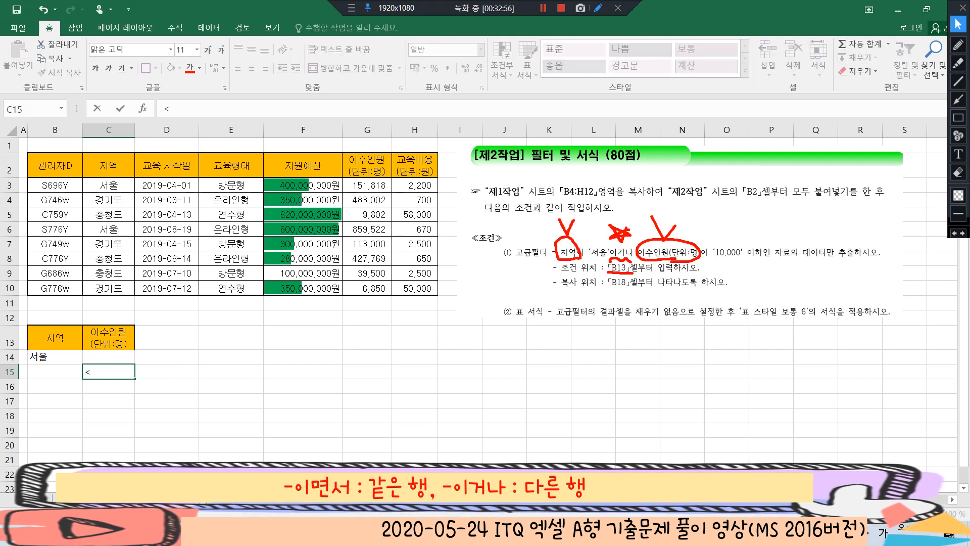
type("10000")
key("Return")
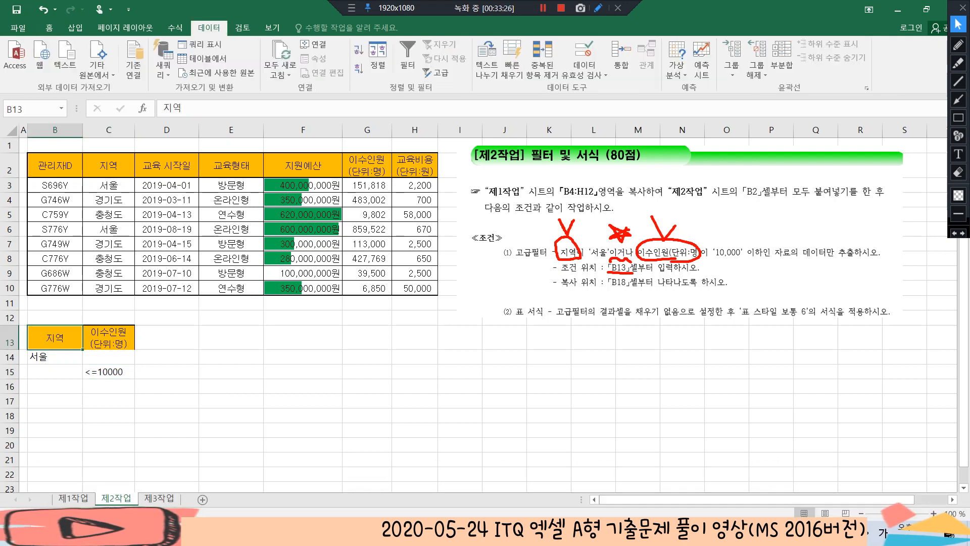
left_click_drag(55, 415, 415, 416)
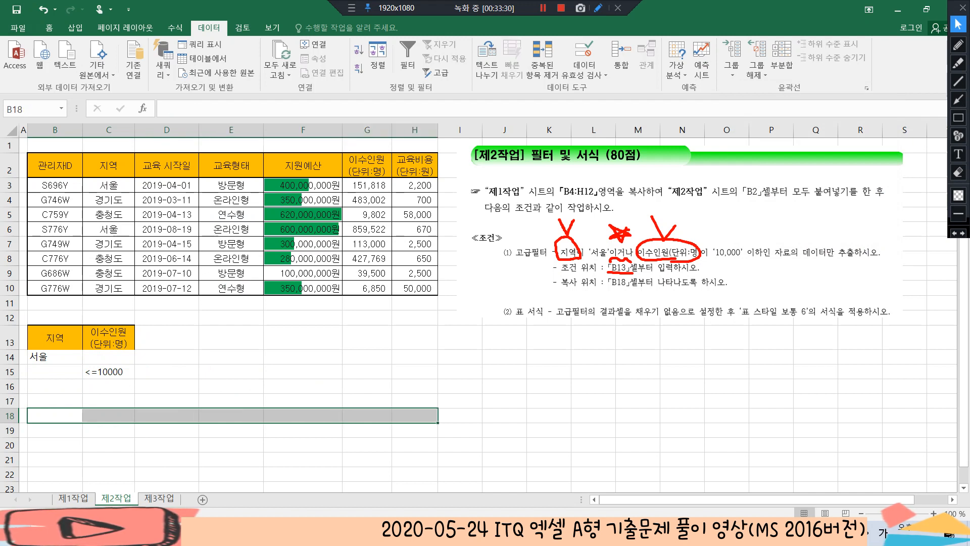
left_click(771, 357)
left_click(958, 45)
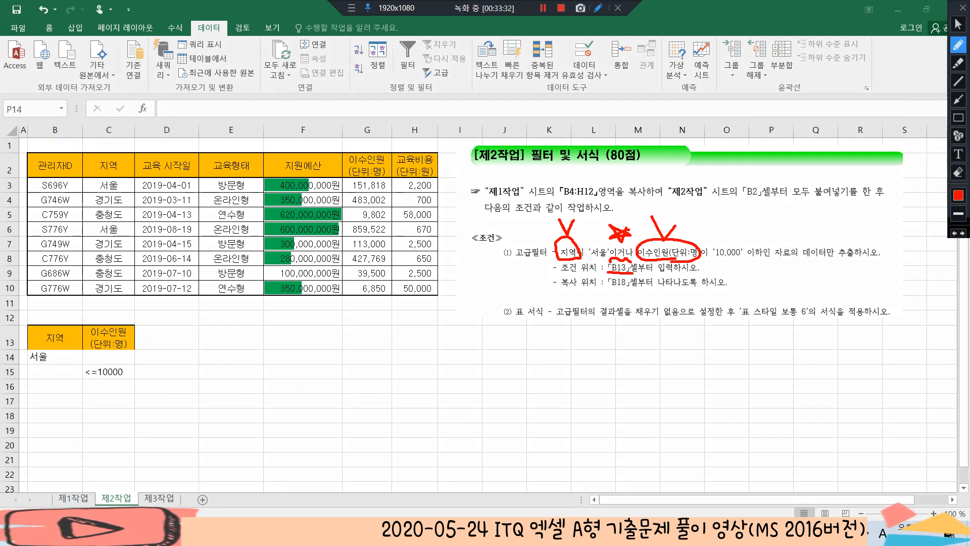
left_click_drag(770, 256, 880, 260)
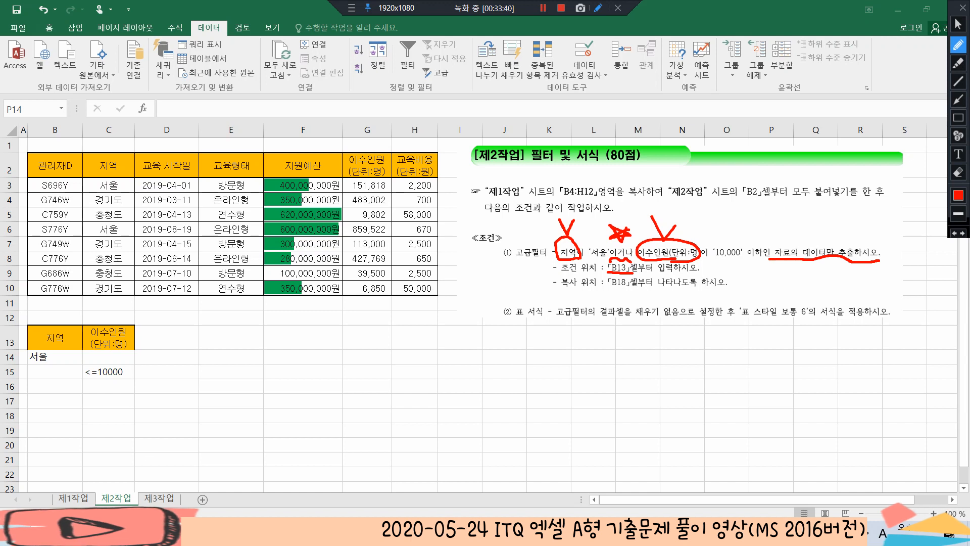
mouse_move(856, 263)
left_mouse_down()
mouse_move(788, 266)
mouse_move(879, 235)
mouse_move(877, 263)
left_mouse_up()
mouse_move(761, 210)
left_mouse_down()
mouse_move(771, 223)
mouse_move(782, 213)
left_mouse_up()
mouse_move(784, 211)
left_mouse_down()
mouse_move(791, 230)
mouse_move(807, 223)
mouse_move(799, 240)
left_mouse_up()
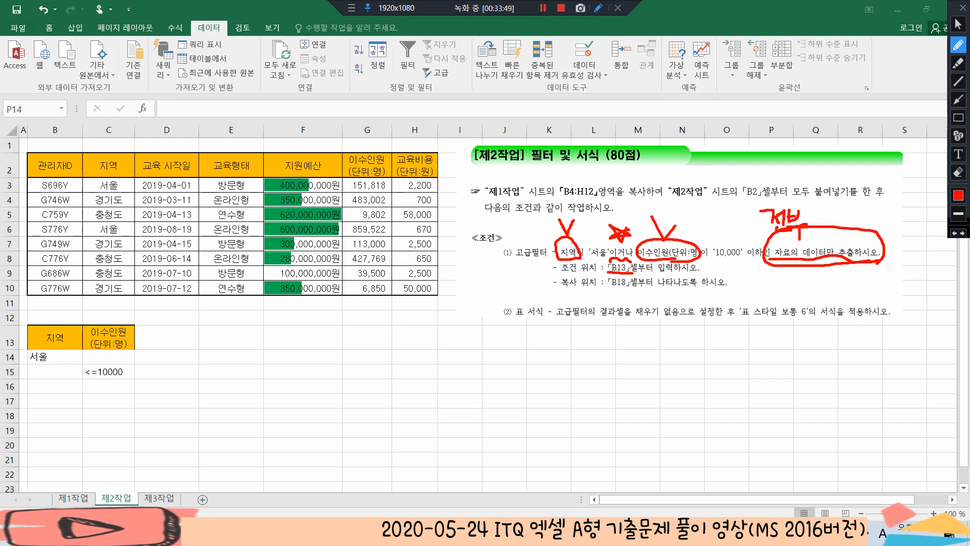
Copy the full header row B2:H2 and paste it at B18
left_click(958, 24)
left_click(55, 166)
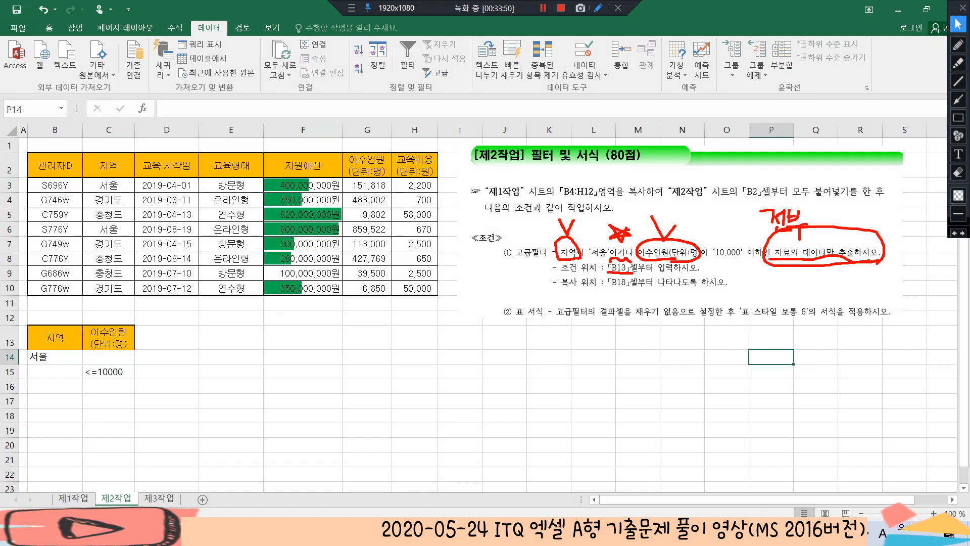
left_click_drag(55, 166, 414, 165)
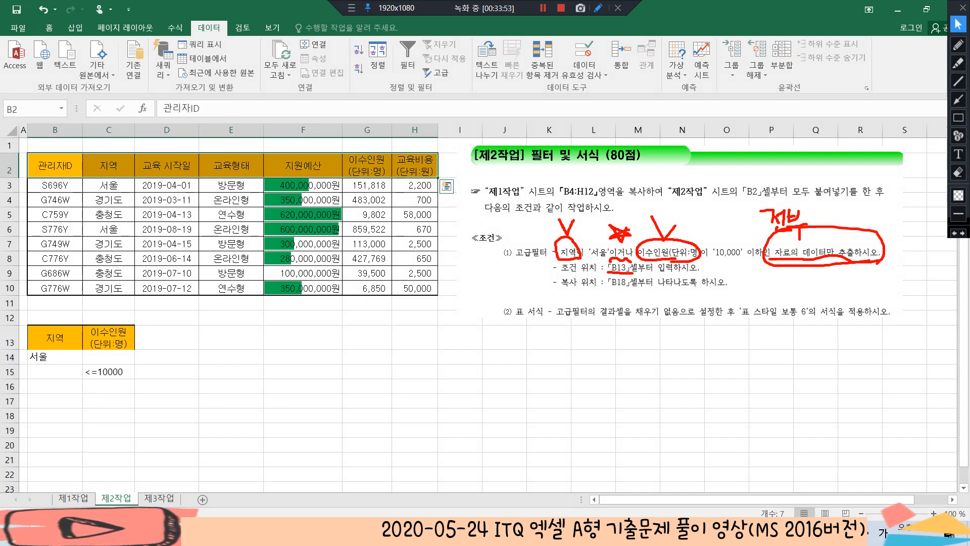
key("ctrl+c")
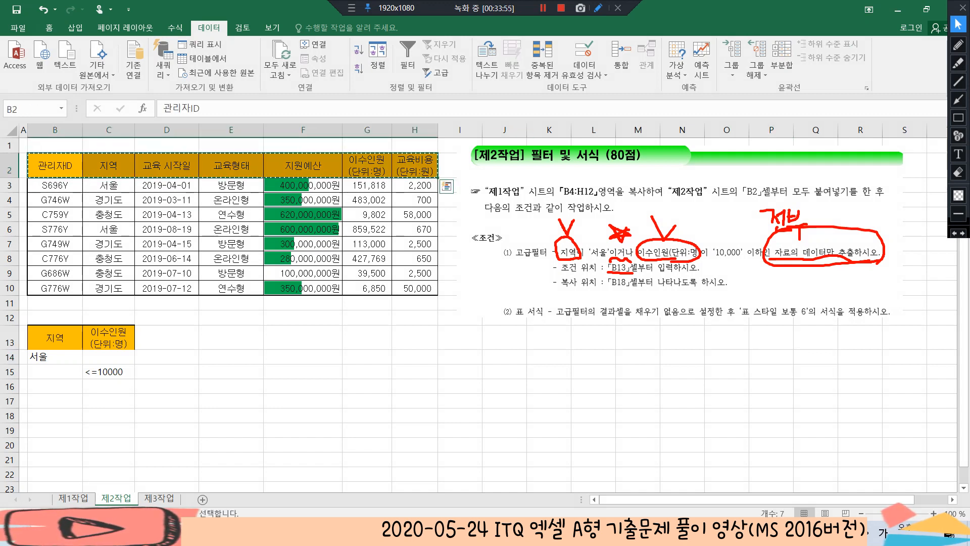
left_click(55, 416)
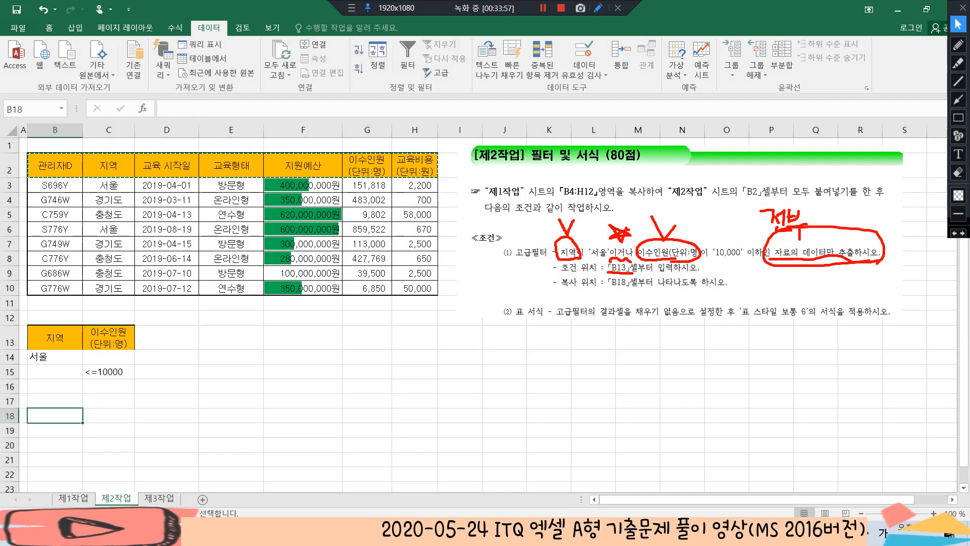
key("ctrl+v")
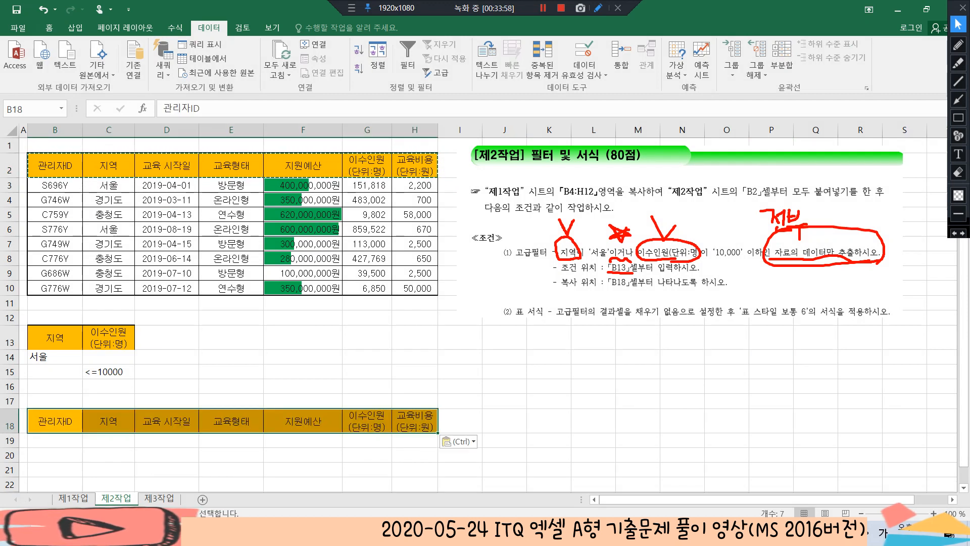
Run an Advanced Filter on B2:H10 that copies to another location, with criteria range B13:C15 and copy-to range B18:H18
left_click(231, 215)
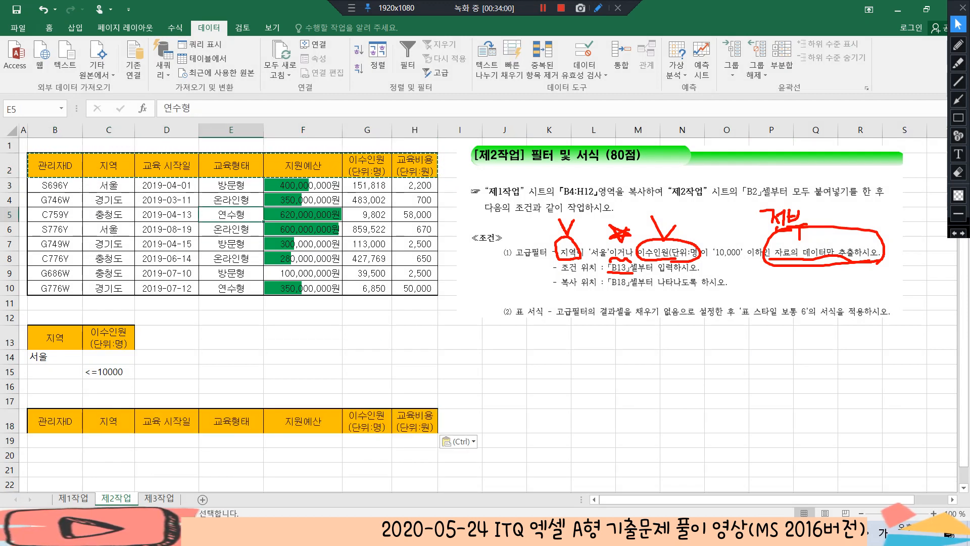
key("Escape")
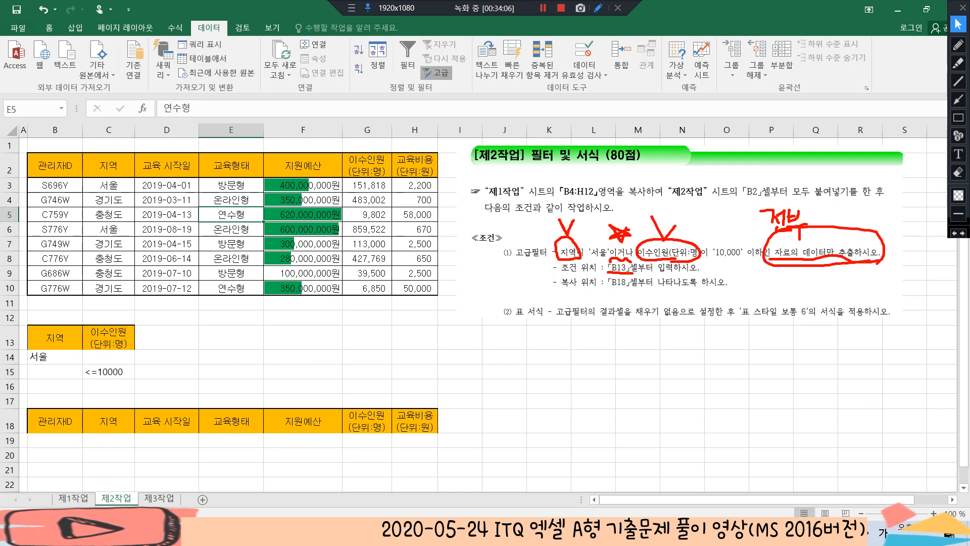
left_click(441, 72)
key("alt+o")
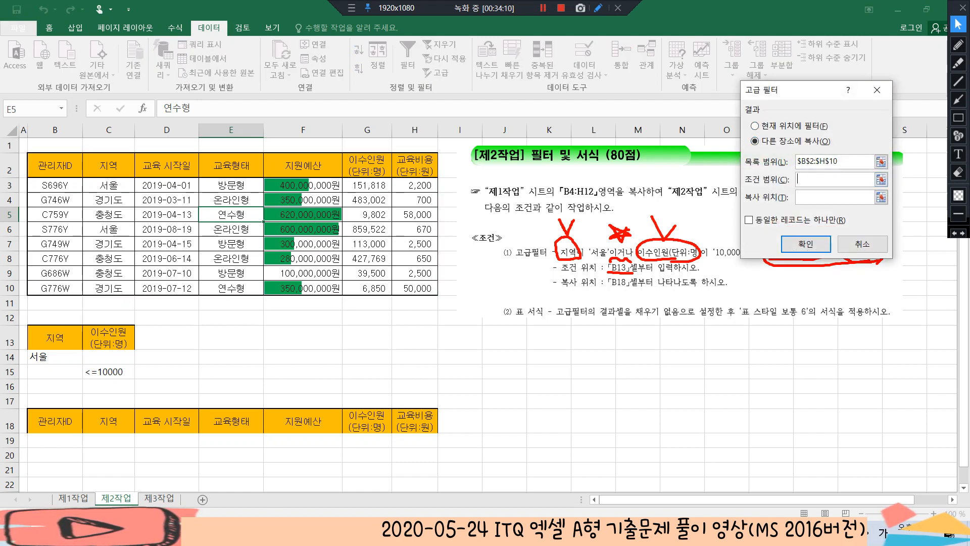
left_click_drag(51, 337, 127, 375)
left_click(834, 197)
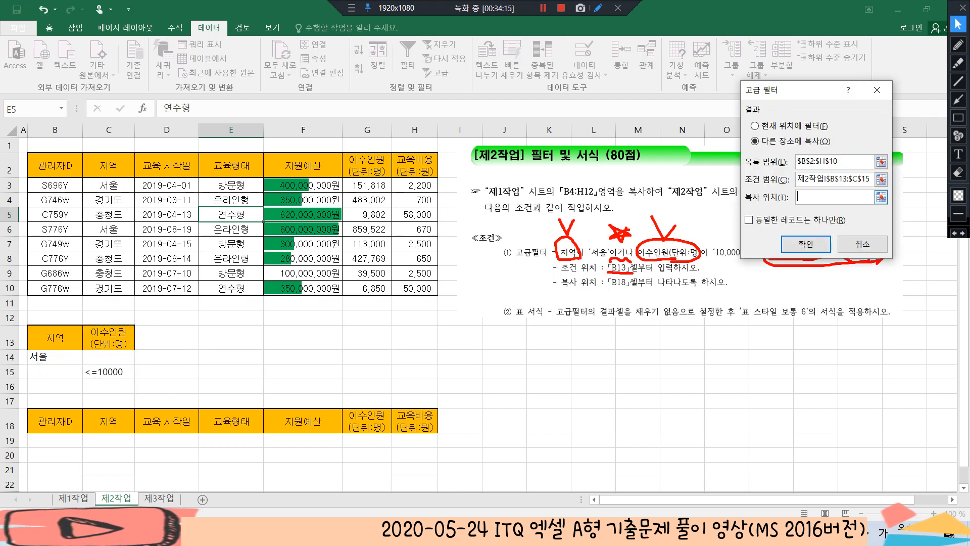
left_click_drag(56, 420, 432, 427)
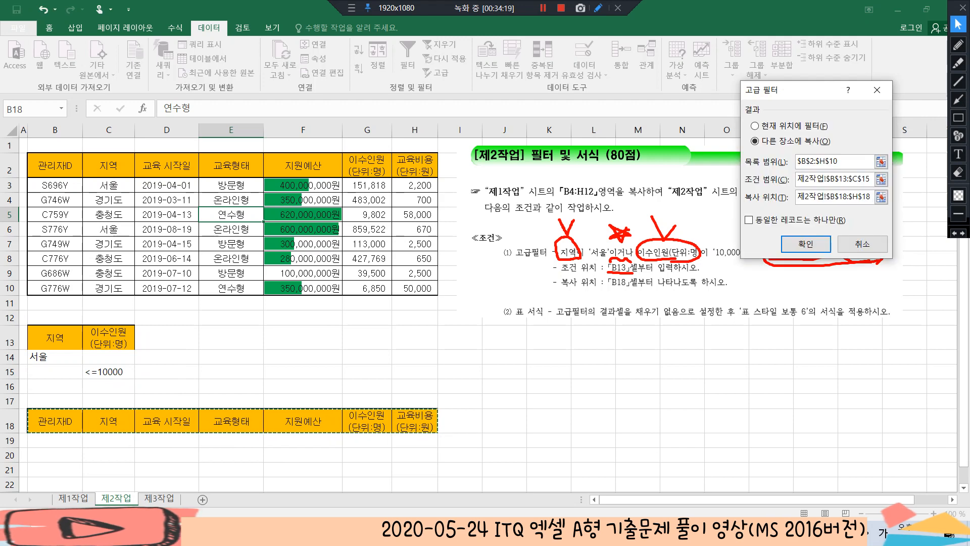
left_click(806, 241)
scroll(478, 314, "down", 1)
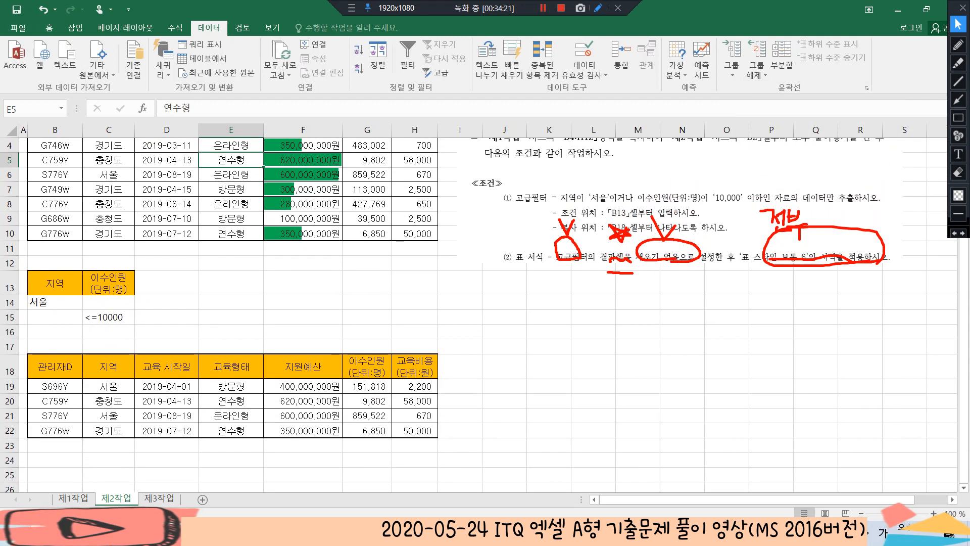
Remove the fill color from the advanced filter result range B18:H22 by setting it to 채우기 없음
left_click(167, 316)
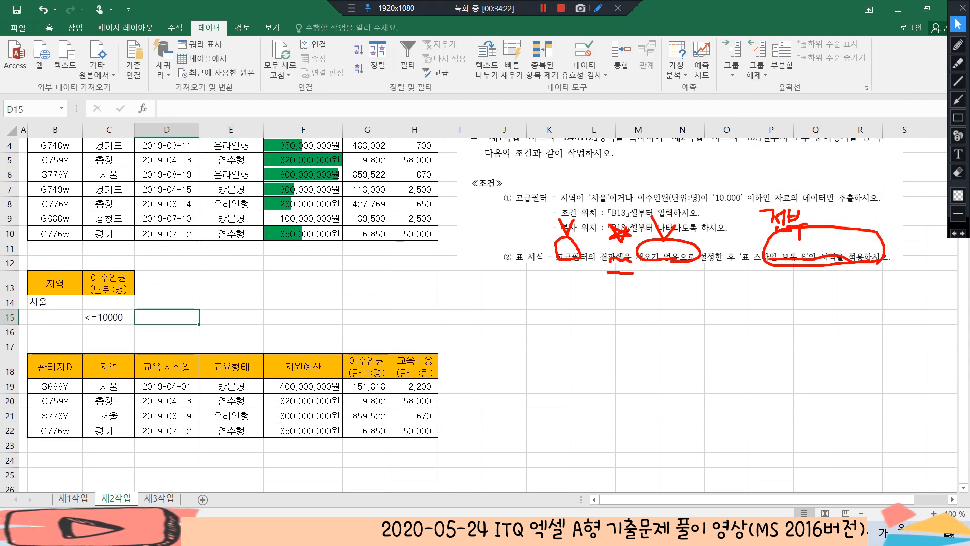
left_click_drag(56, 367, 414, 430)
scroll(233, 313, "up", 1)
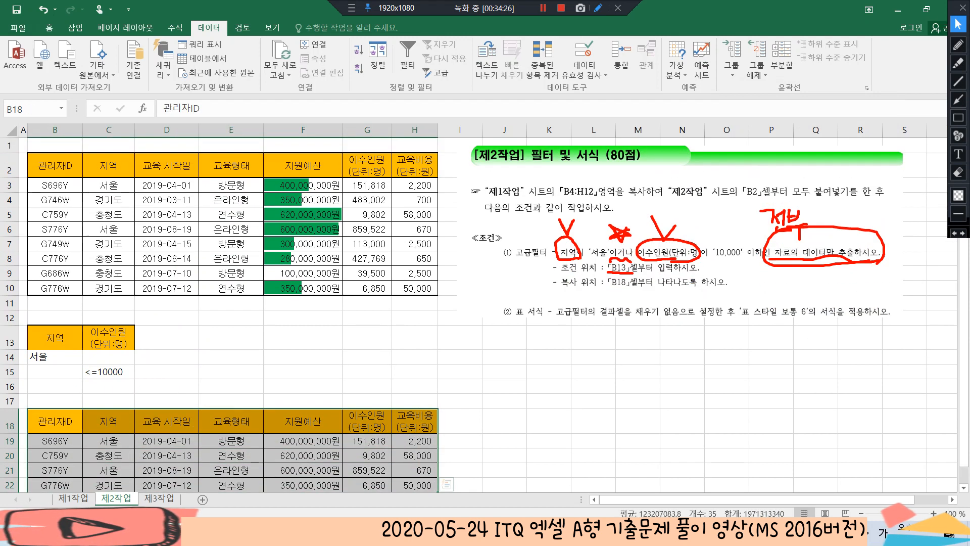
left_click(49, 28)
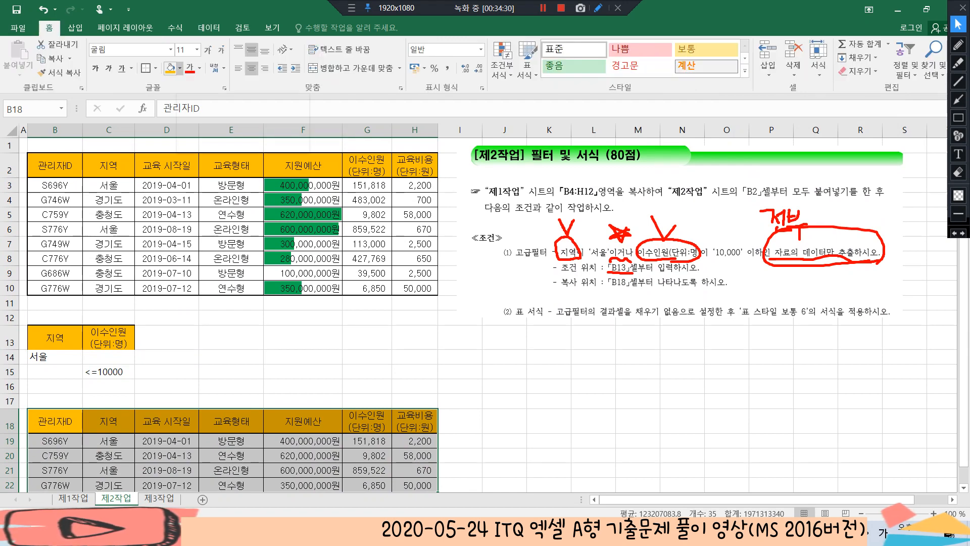
left_click(179, 67)
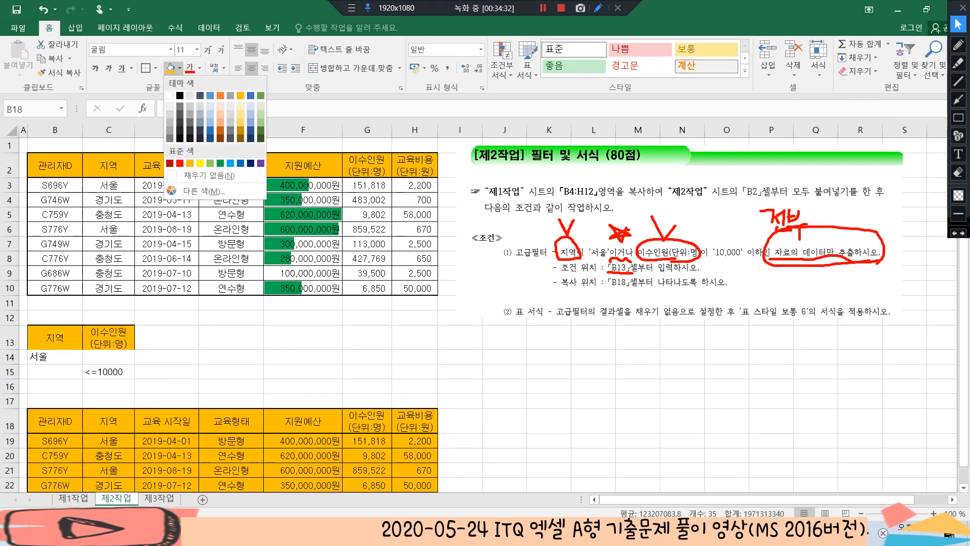
left_click(202, 175)
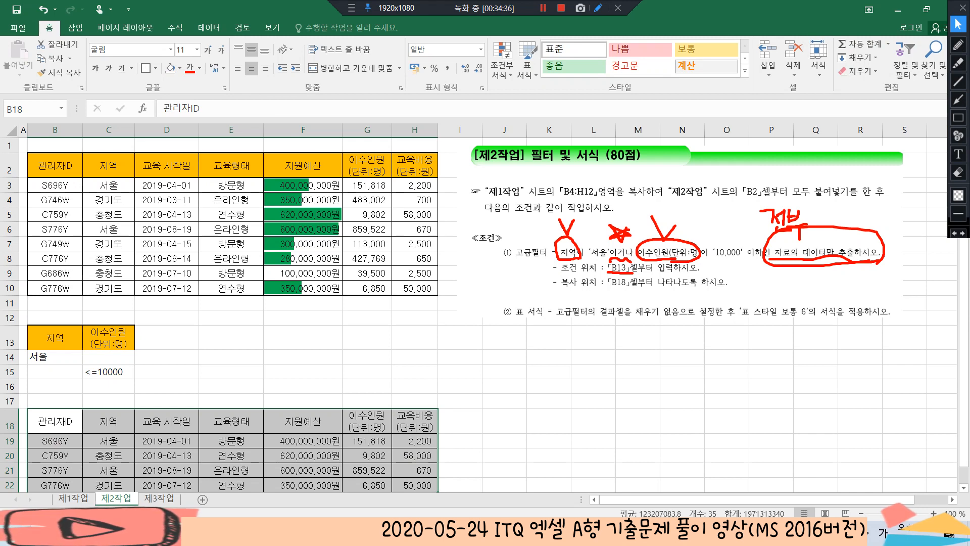
Format B18:H22 as a table with headers, using the 표 스타일 보통 6 style
left_click(527, 68)
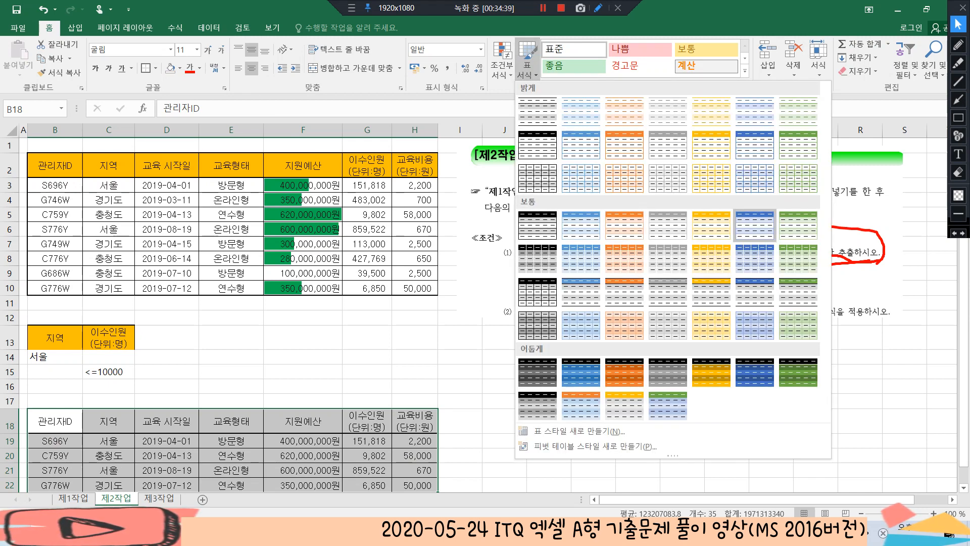
left_click(754, 225)
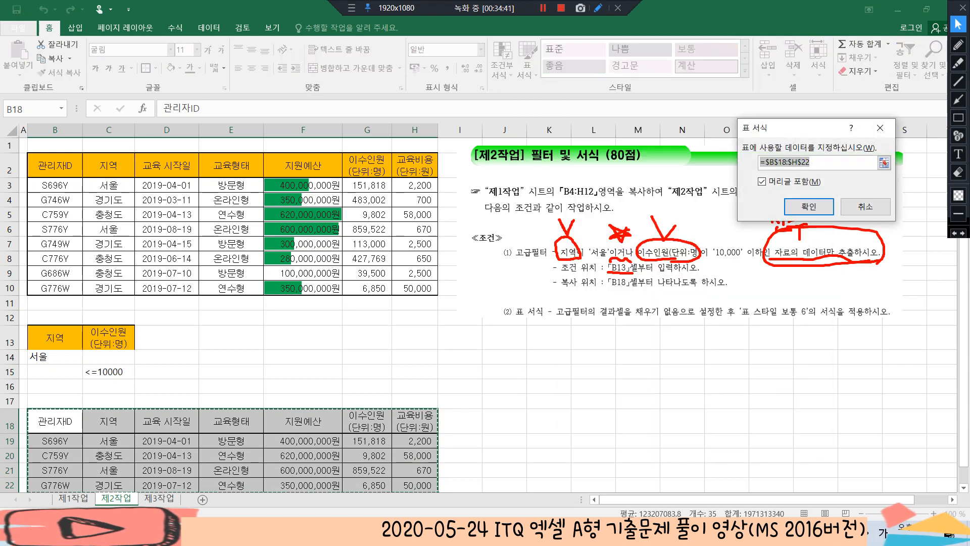
left_click(809, 206)
left_click(303, 357)
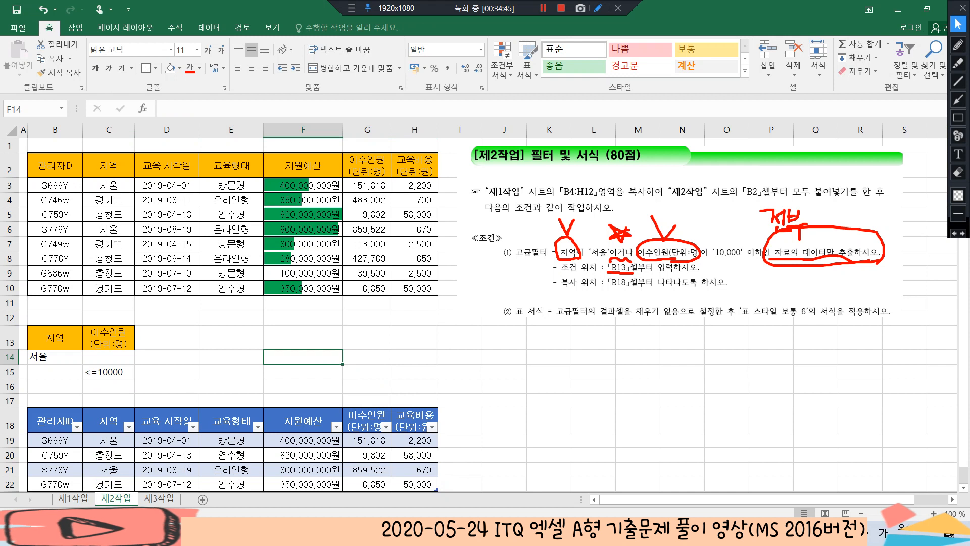
left_click(367, 273)
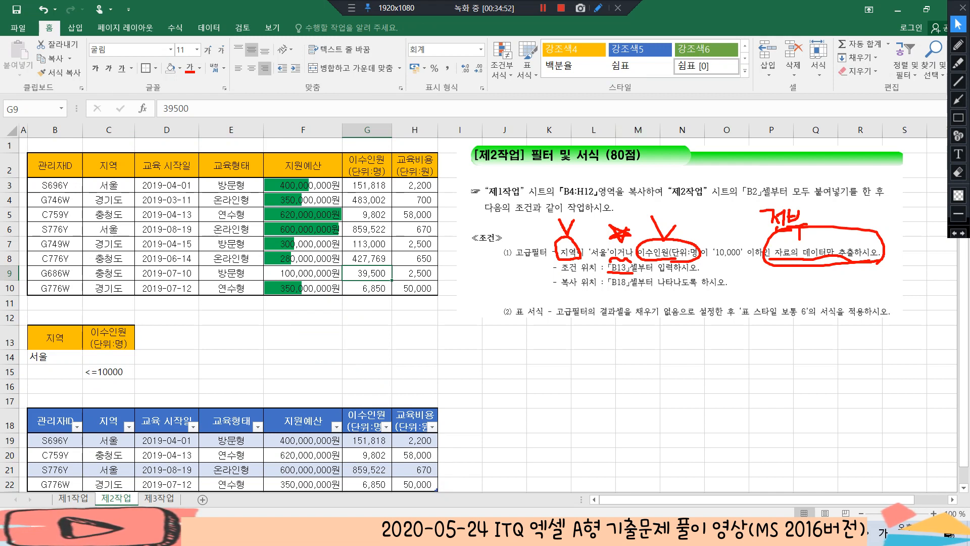
left_click(166, 372)
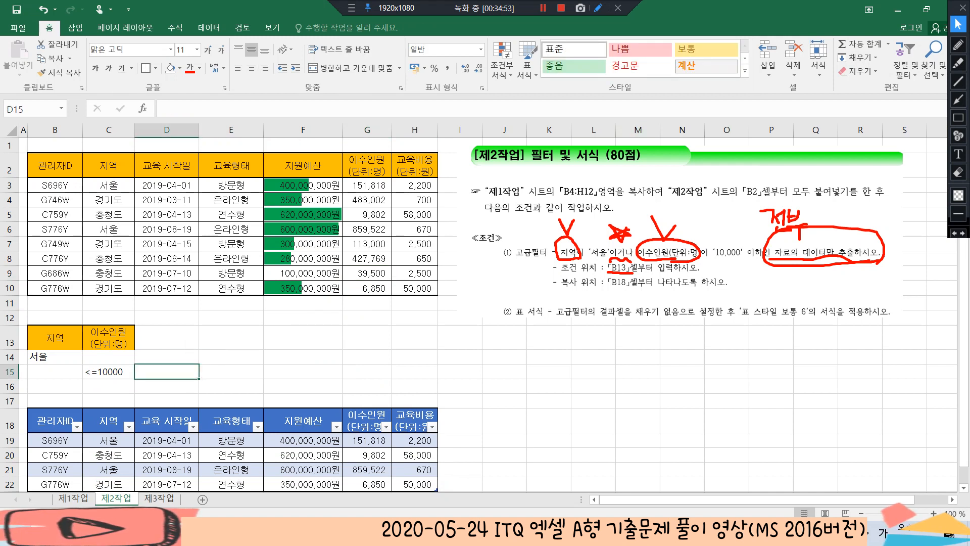
Go to the 제3작업 sheet and move the instruction picture over so that it starts near column K
left_click(159, 498)
left_click(405, 336)
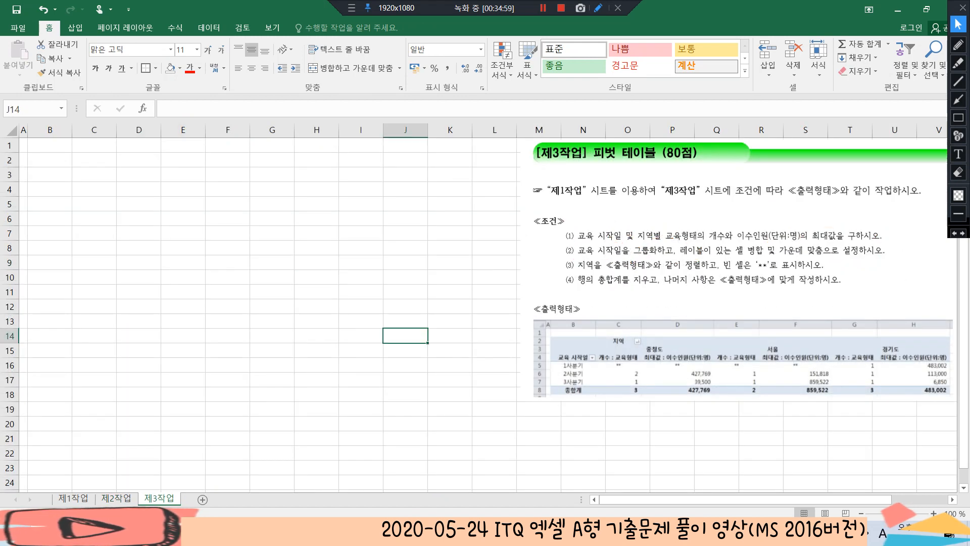
left_click(405, 174)
left_click_drag(707, 278, 621, 281)
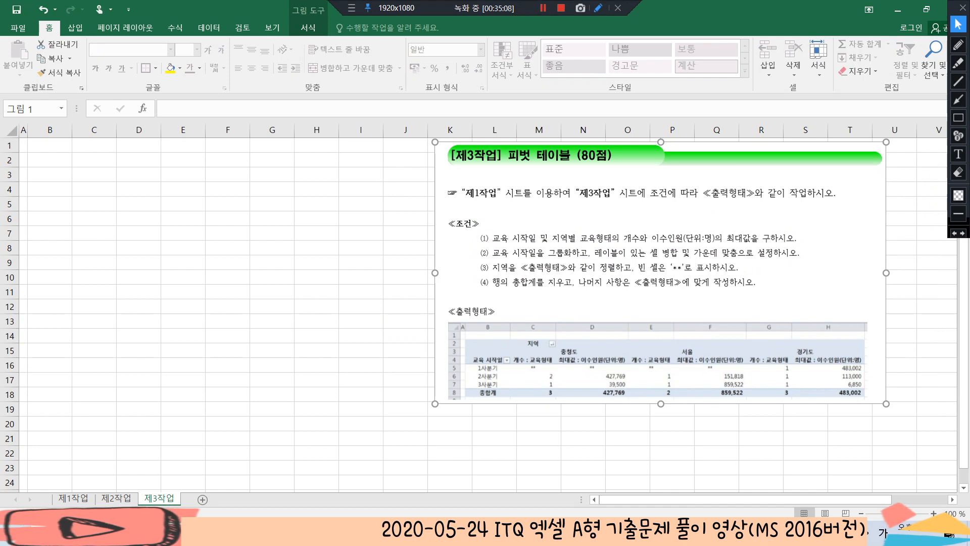
left_click(183, 320)
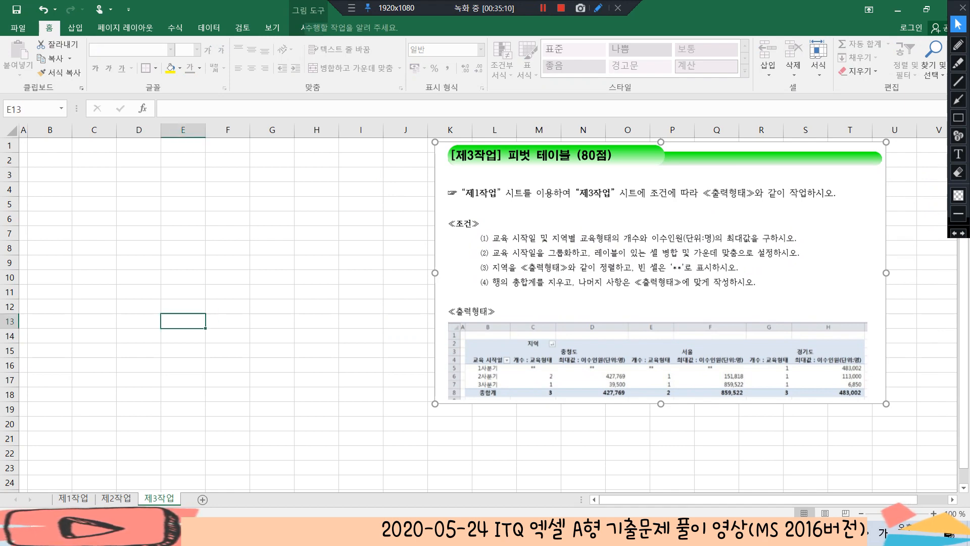
Create a pivot table from 제1작업!$B$4:$H$12 in the existing worksheet at 제3작업!$B$2
left_click(74, 498)
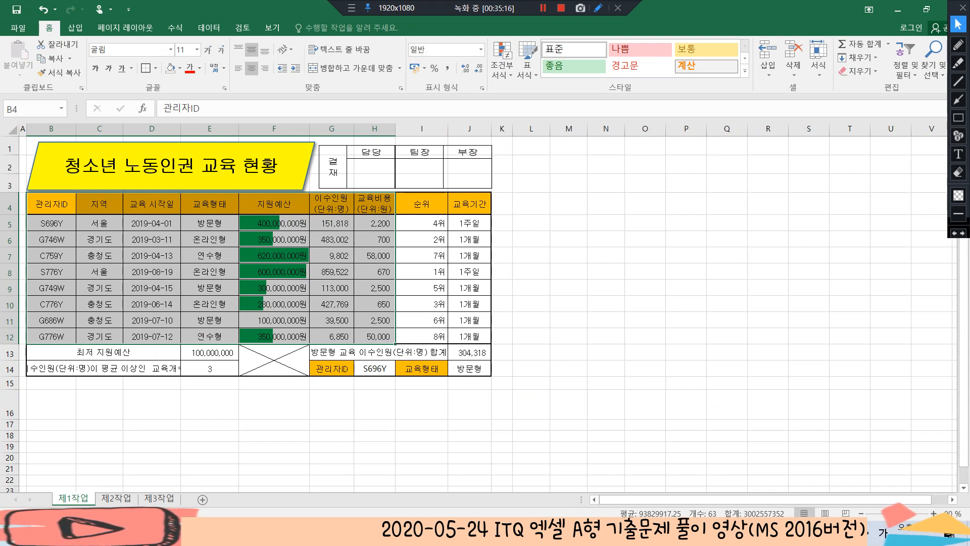
left_click(76, 28)
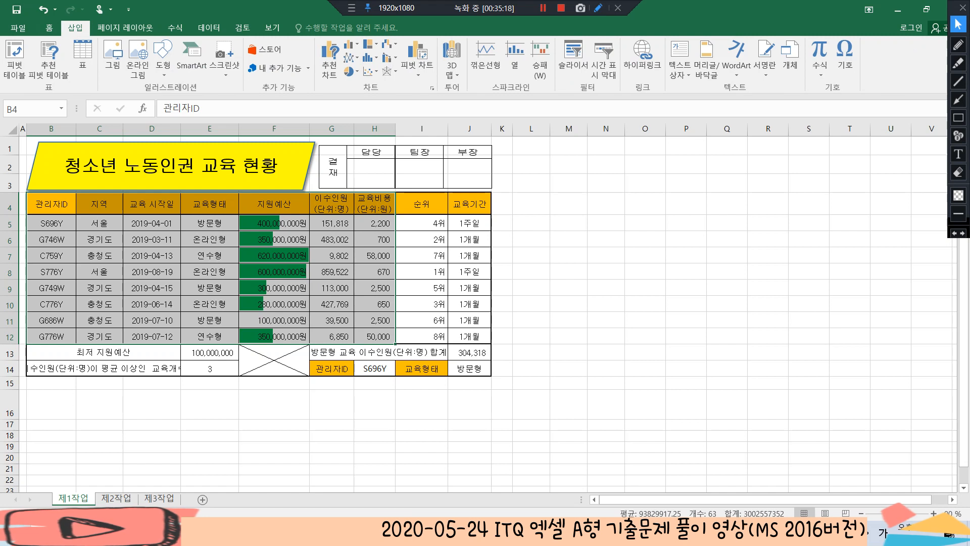
left_click(14, 56)
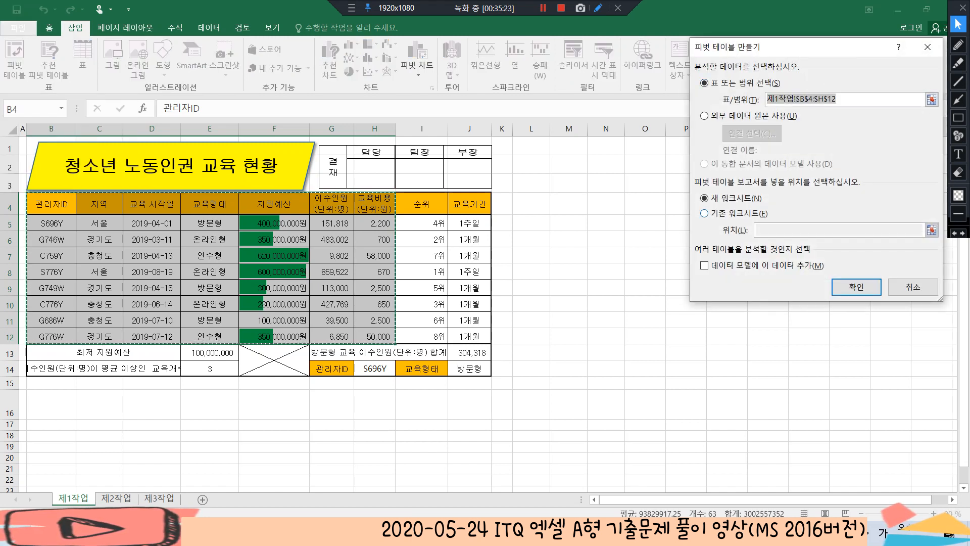
key("alt+e")
left_click(808, 230)
left_click(159, 499)
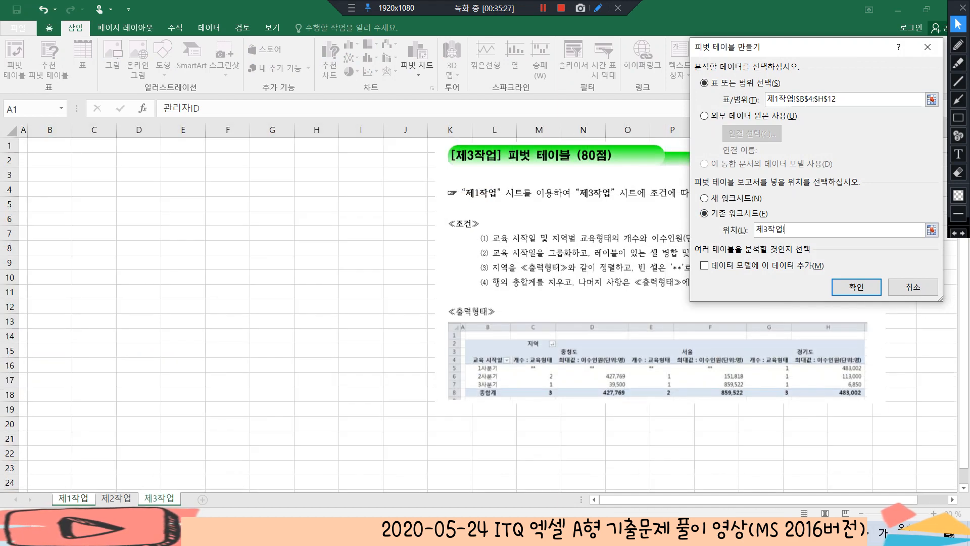
left_click(49, 159)
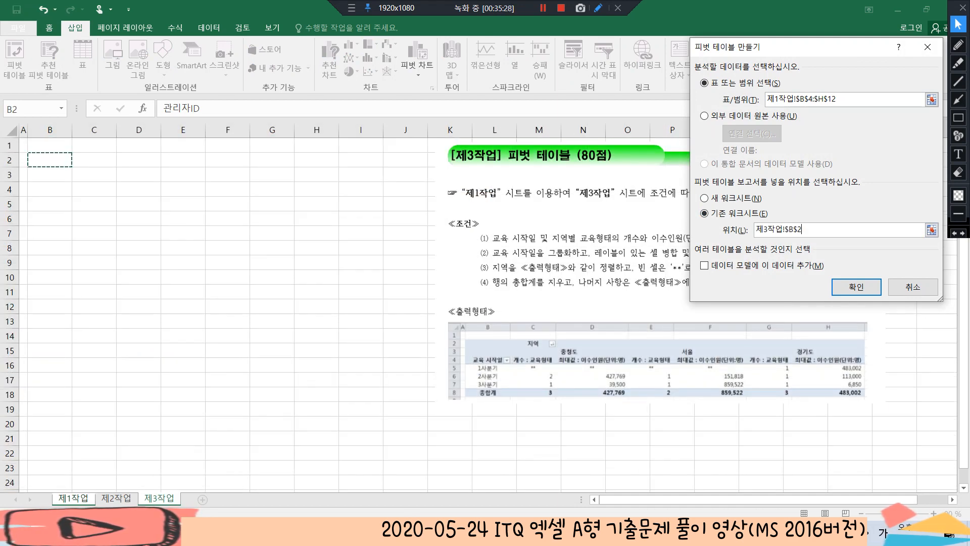
left_click(855, 286)
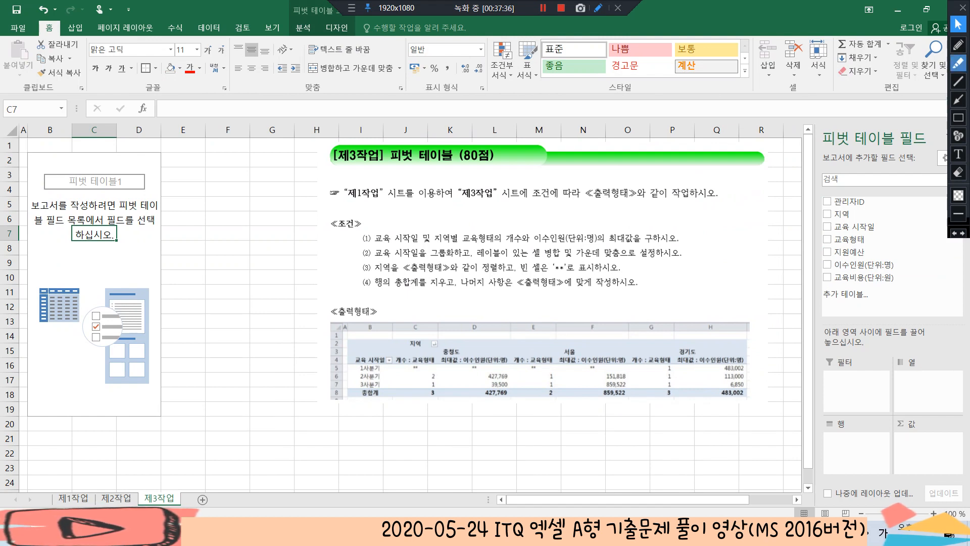
left_click(958, 45)
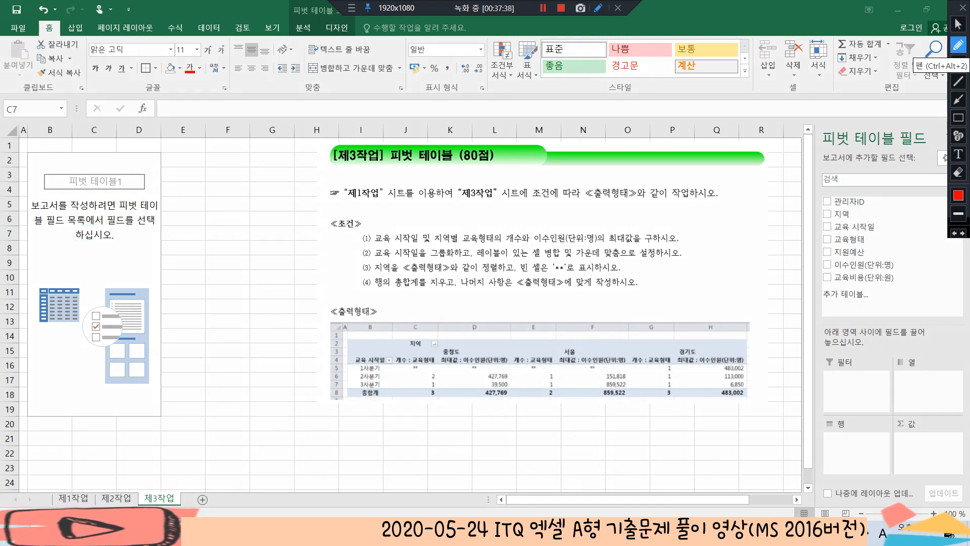
mouse_move(389, 368)
left_mouse_down()
mouse_move(361, 368)
mouse_move(386, 348)
mouse_move(392, 369)
left_mouse_up()
left_click_drag(302, 338, 306, 358)
mouse_move(302, 364)
left_mouse_down()
mouse_move(309, 380)
mouse_move(302, 367)
left_mouse_up()
mouse_move(316, 352)
left_mouse_down()
mouse_move(316, 385)
mouse_move(328, 365)
left_mouse_up()
left_click_drag(330, 355, 326, 391)
mouse_move(452, 346)
left_mouse_down()
mouse_move(424, 322)
mouse_move(451, 356)
left_mouse_up()
left_click_drag(469, 291, 486, 317)
left_click_drag(472, 322, 489, 341)
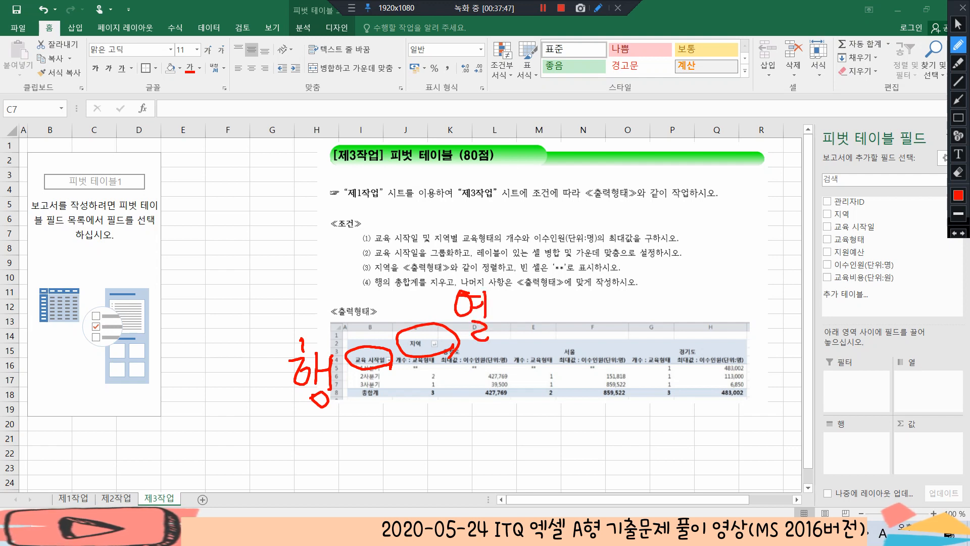
mouse_move(262, 354)
left_mouse_down()
mouse_move(263, 380)
mouse_move(279, 350)
left_mouse_up()
left_click_drag(426, 282, 447, 293)
mouse_move(456, 303)
left_mouse_down()
mouse_move(417, 299)
mouse_move(455, 289)
left_mouse_up()
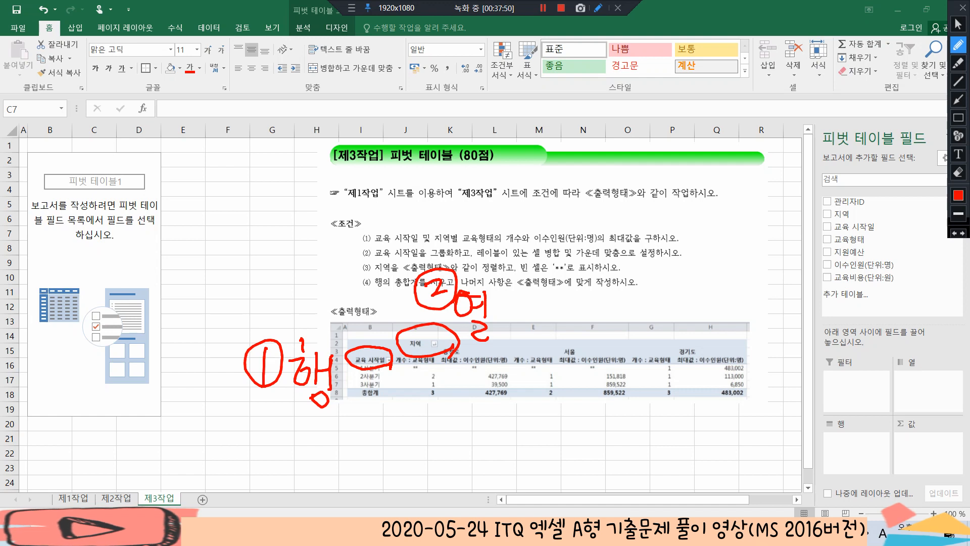
left_click_drag(409, 369, 500, 368)
mouse_move(424, 370)
left_mouse_down()
mouse_move(477, 398)
mouse_move(479, 369)
left_mouse_up()
left_click_drag(453, 408, 460, 439)
mouse_move(480, 438)
left_mouse_down()
mouse_move(438, 425)
mouse_move(489, 440)
mouse_move(517, 407)
mouse_move(523, 442)
mouse_move(549, 422)
mouse_move(535, 447)
left_mouse_up()
left_click_drag(545, 427, 547, 446)
left_click_drag(536, 437, 552, 444)
left_click_drag(557, 436, 567, 446)
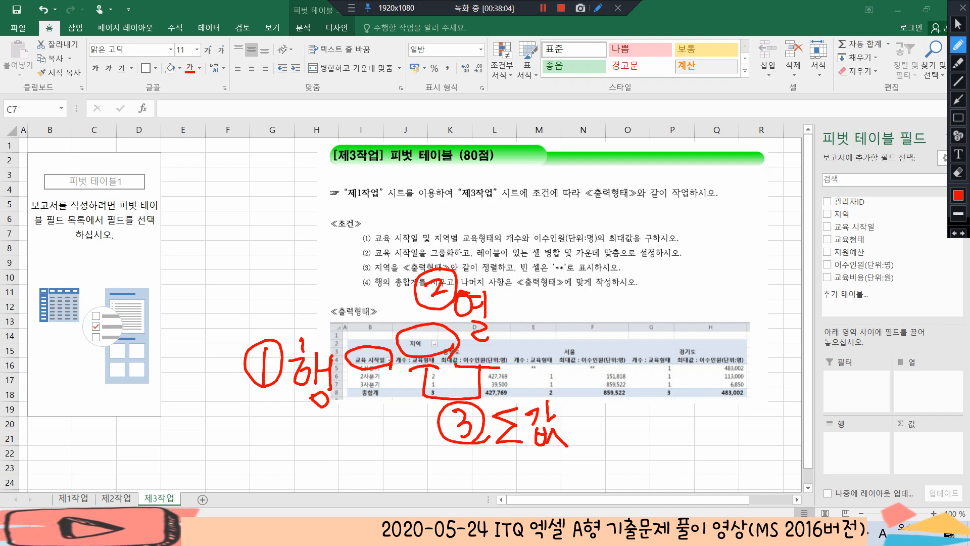
left_click(958, 24)
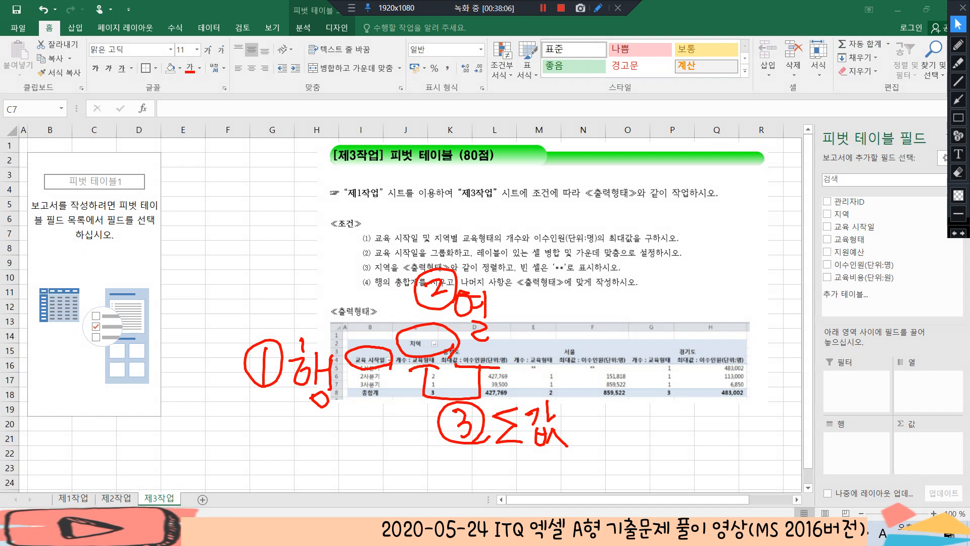
Place 교육 시작일 in the pivot table's rows, 지역 in its columns, and 교육형태 and 이수인원(단위:명) in its values
left_click_drag(854, 227, 856, 439)
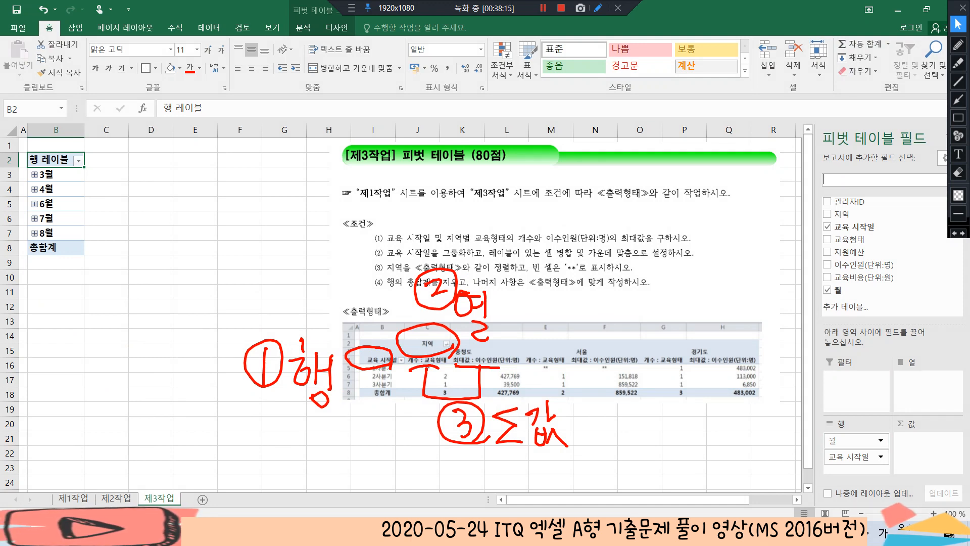
left_click_drag(841, 214, 925, 378)
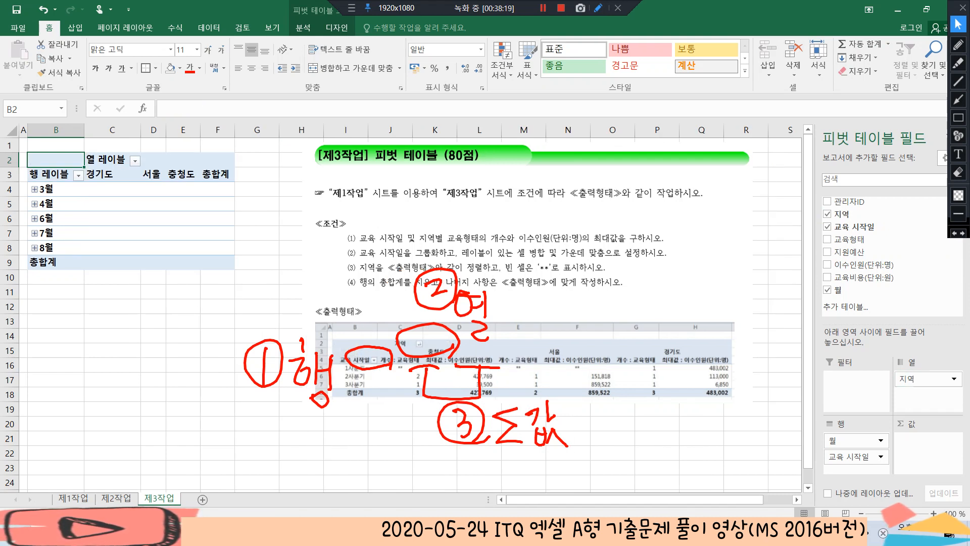
left_click_drag(854, 239, 928, 439)
left_click_drag(853, 264, 928, 456)
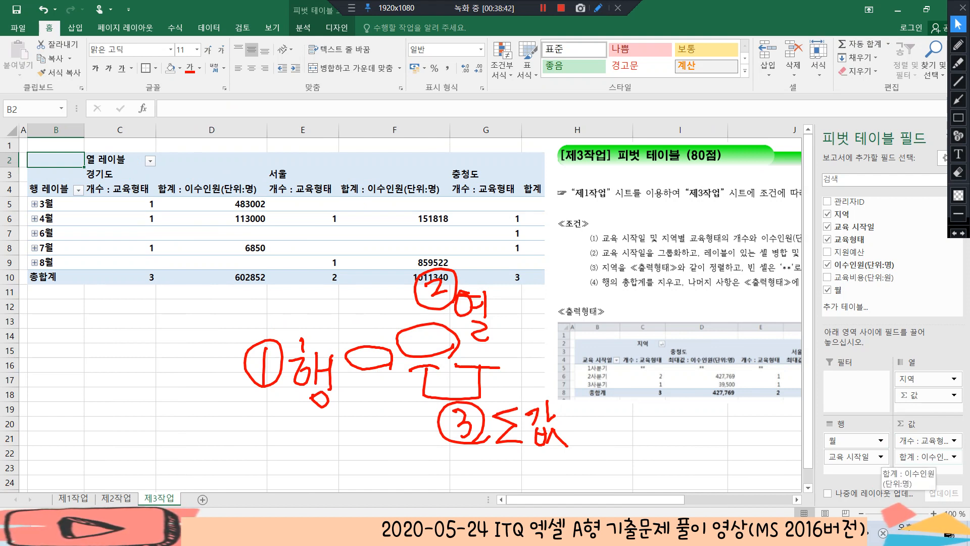
Summarize the 이수인원 value field by 최대값 and name it 최대값 : 이수인원(단위:명)
left_click(925, 457)
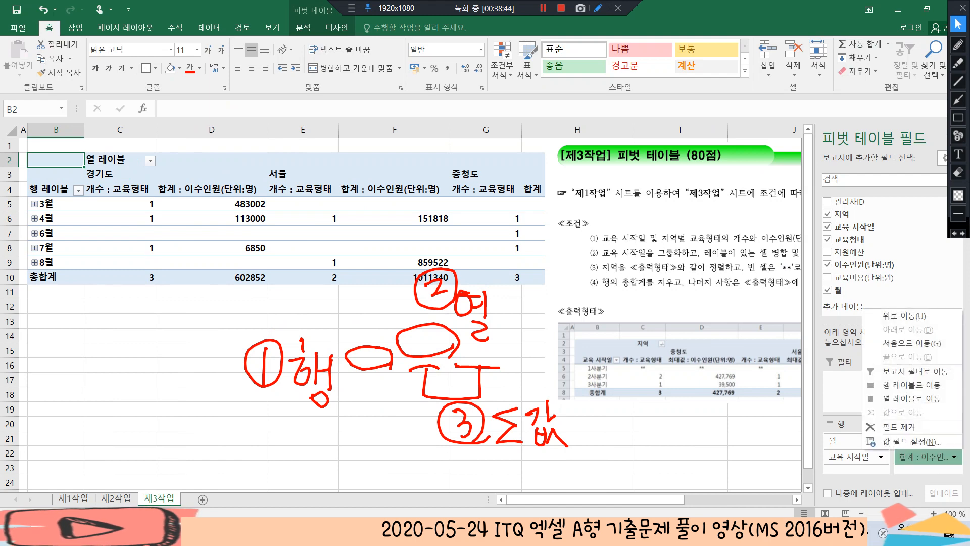
left_click(909, 441)
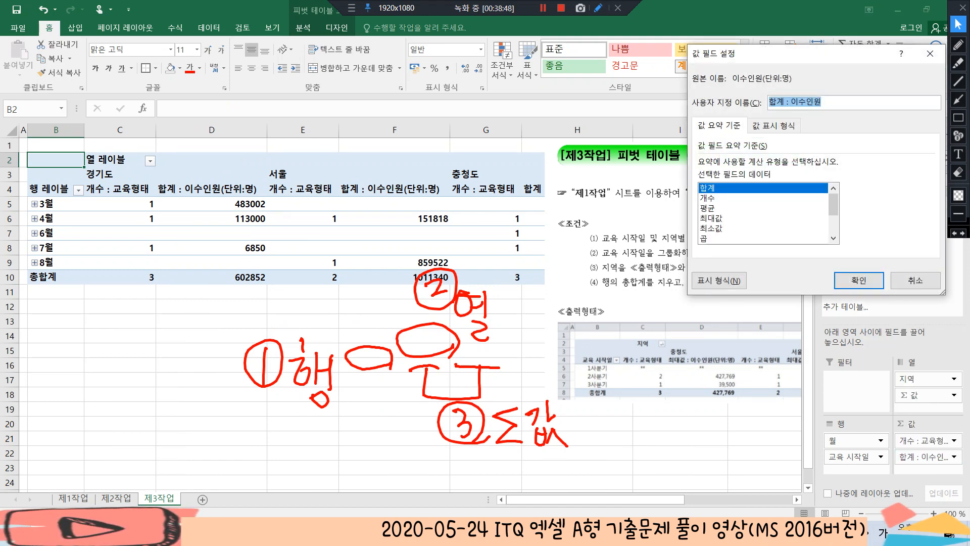
left_click(825, 102)
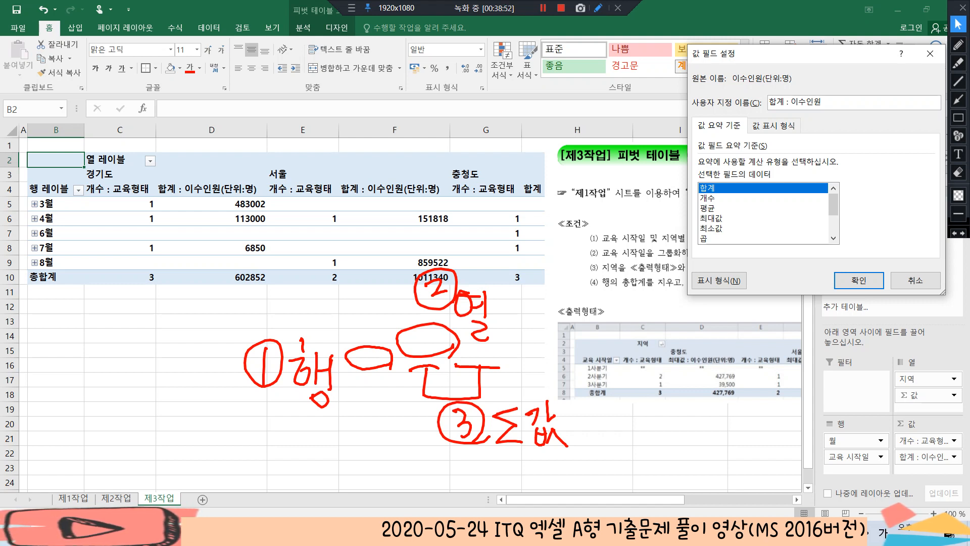
left_click(711, 218)
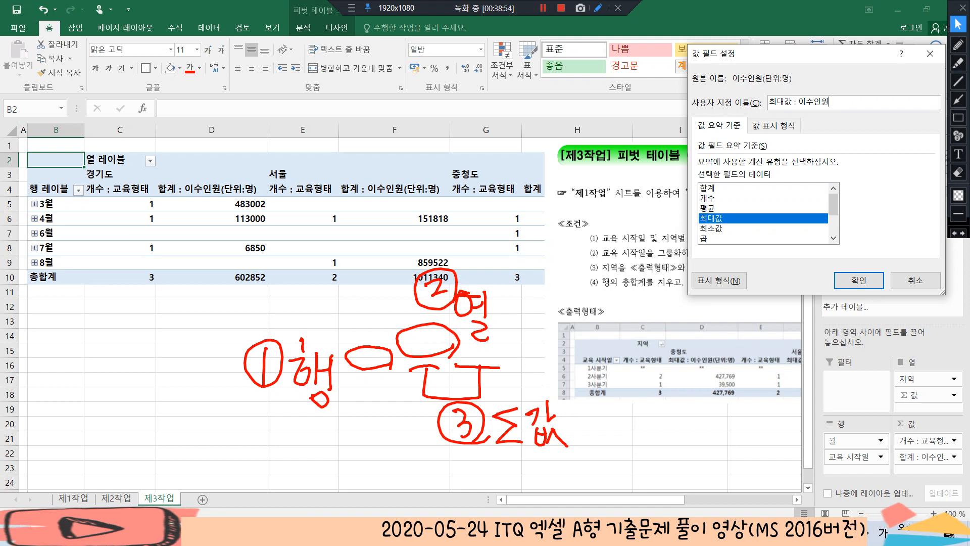
type("(")
left_click(958, 45)
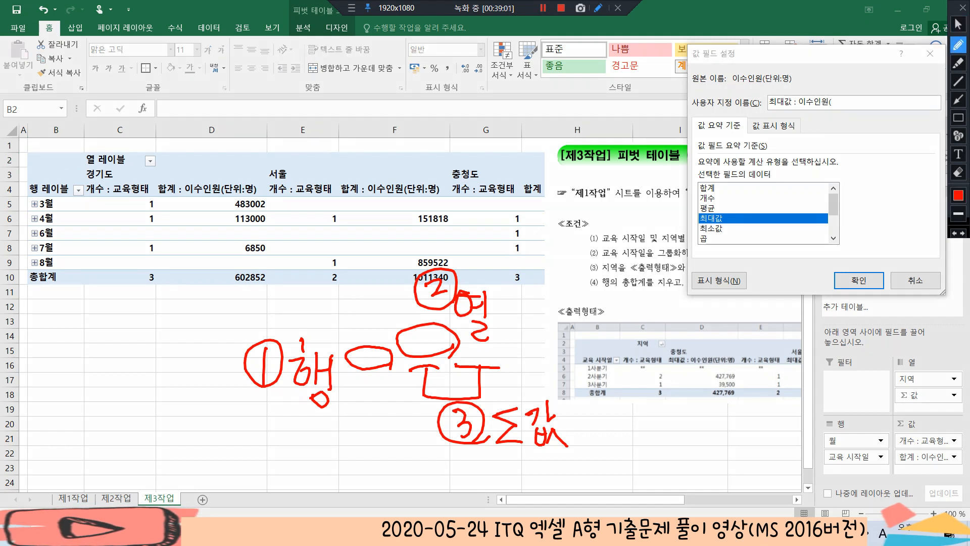
mouse_move(747, 366)
left_mouse_down()
mouse_move(716, 347)
mouse_move(750, 365)
left_mouse_up()
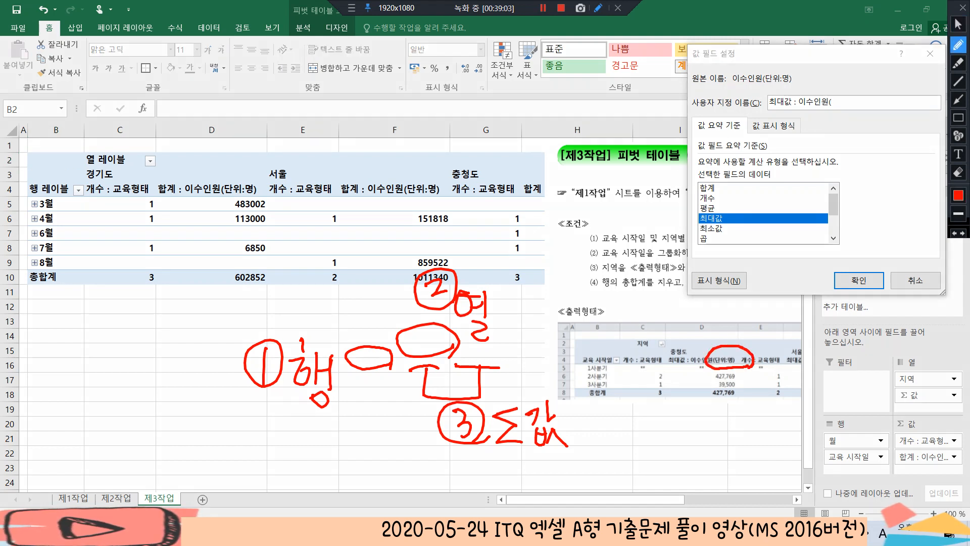
left_click(958, 24)
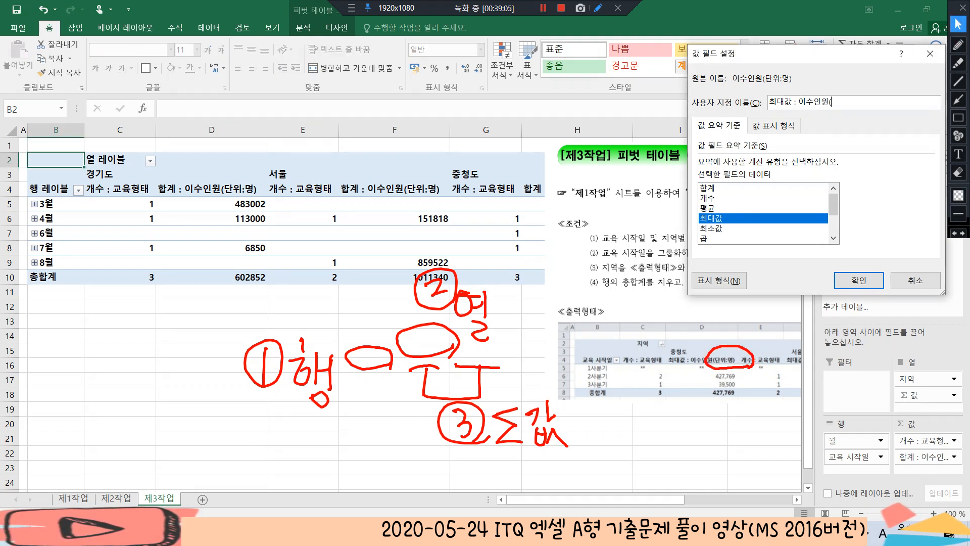
type("단위:ㅁ")
type("명")
type(")")
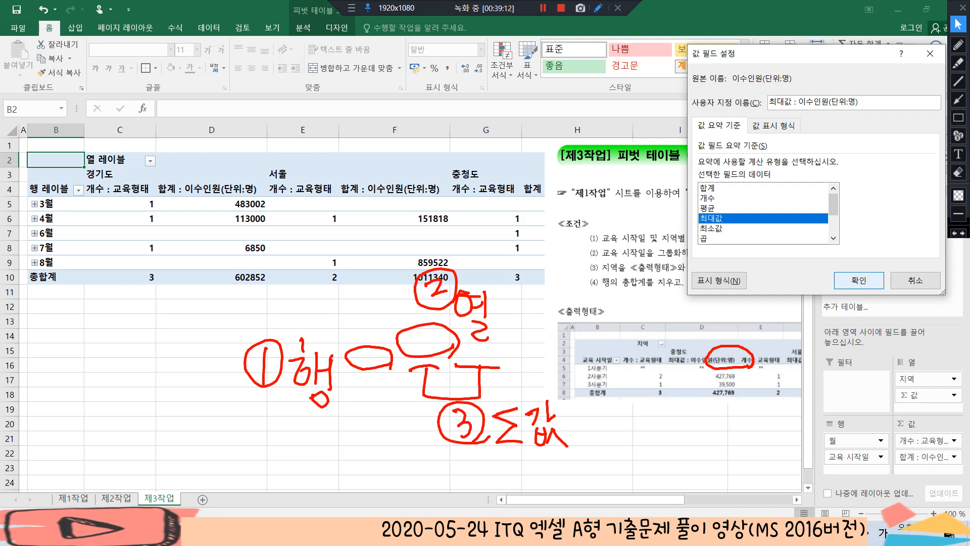
left_click(858, 280)
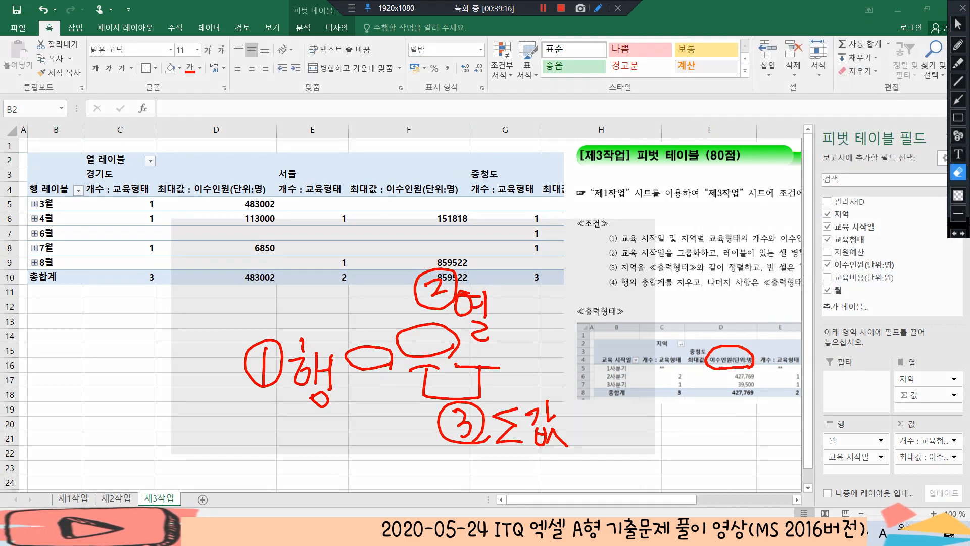
Clear the pen marks and move the instruction picture below the pivot table, starting near cell B11
left_click_drag(765, 470, 791, 484)
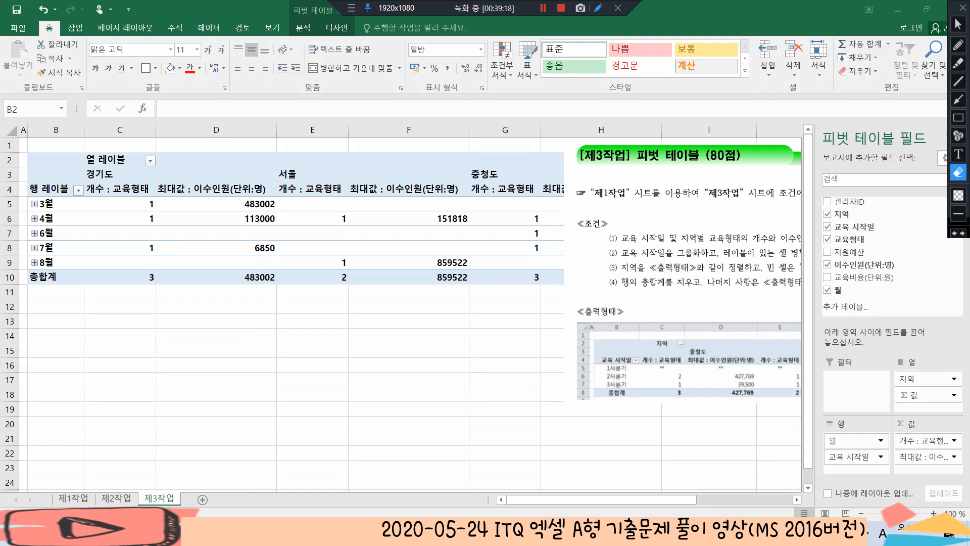
left_click(957, 24)
mouse_move(707, 212)
left_mouse_down()
mouse_move(562, 300)
mouse_move(161, 363)
mouse_move(183, 367)
left_mouse_up()
scroll(183, 367, "down", 3)
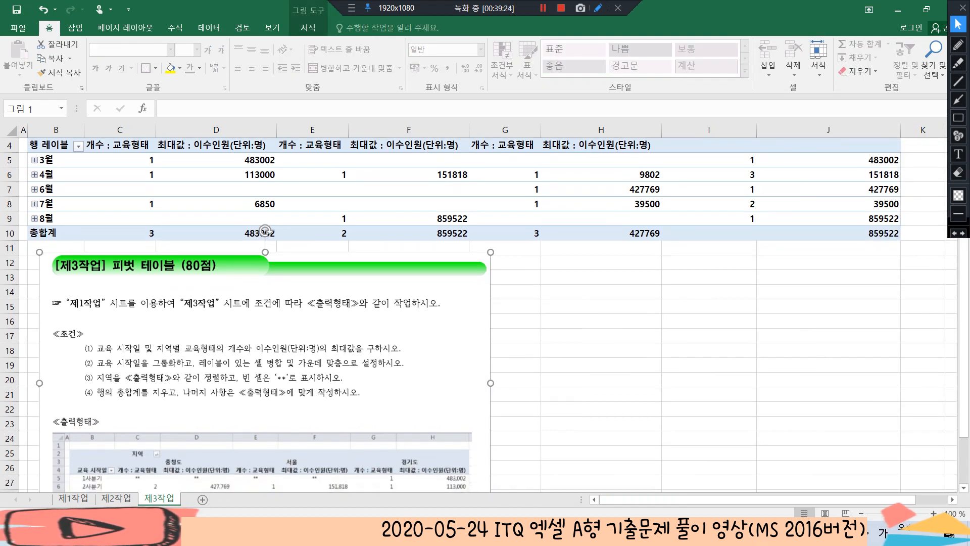
scroll(485, 313, "down", 1)
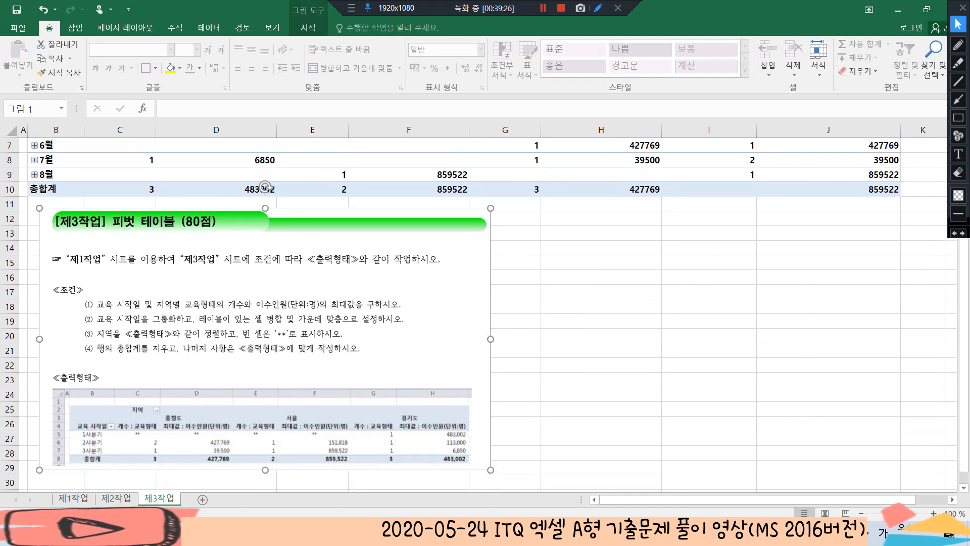
scroll(485, 313, "up", 2)
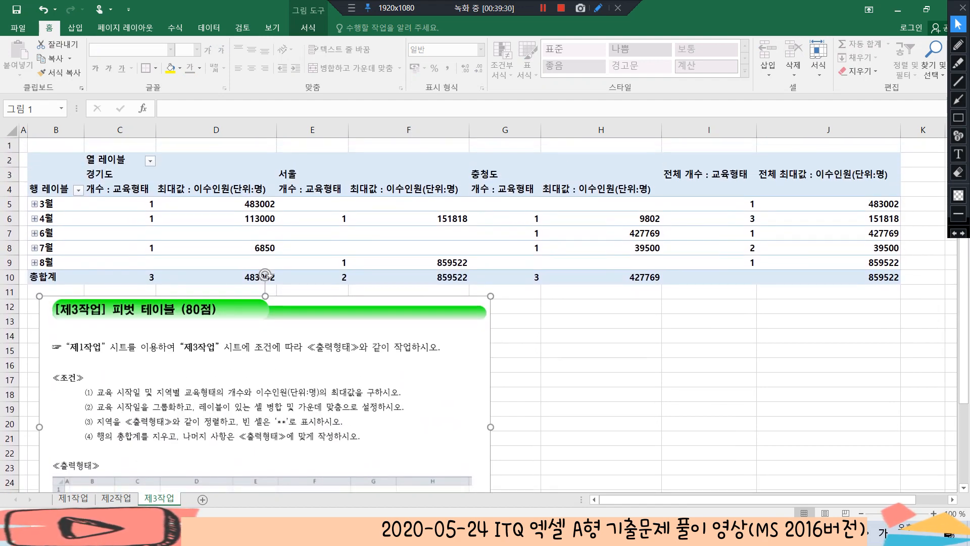
Group the pivot table's row dates by 분기 only, deselecting 일 and 월
left_click(50, 207)
right_click(53, 203)
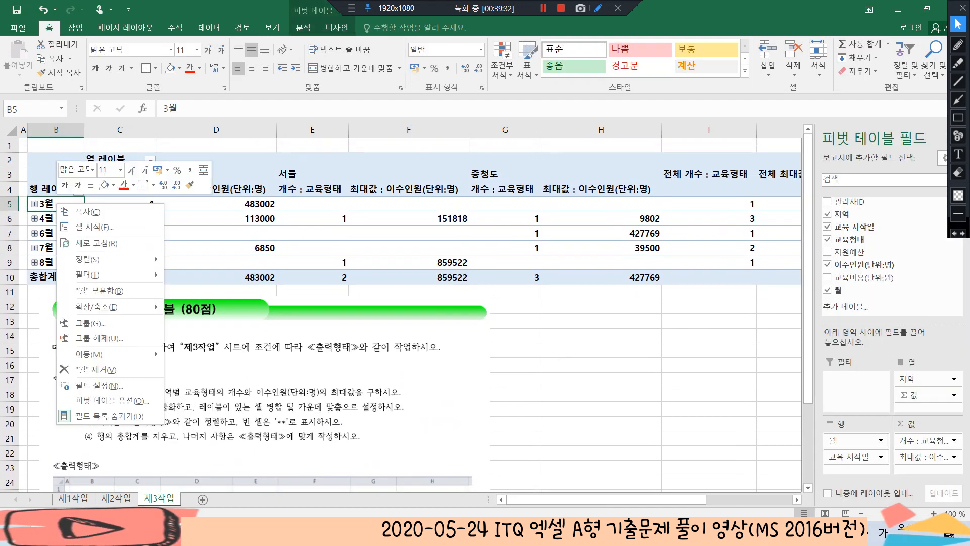
left_click(85, 323)
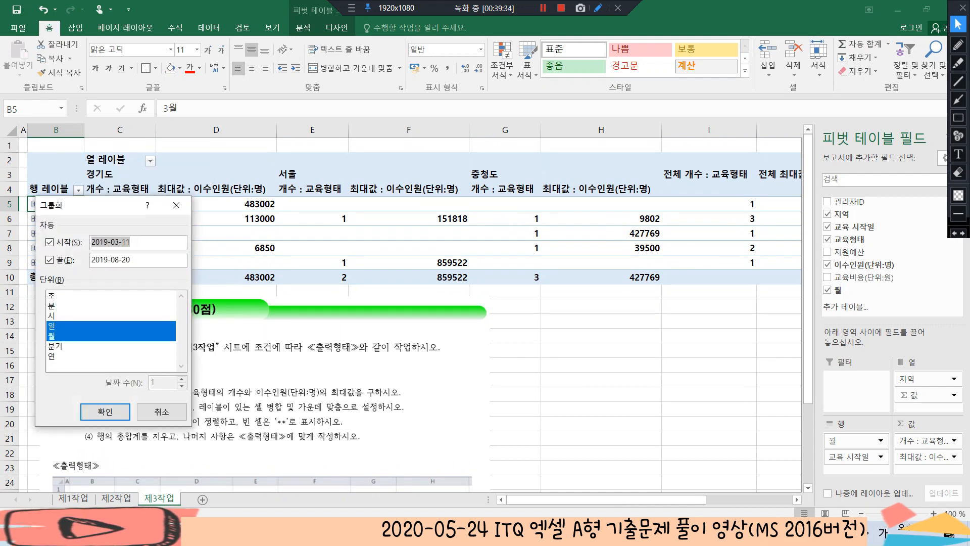
left_click_drag(101, 205, 588, 178)
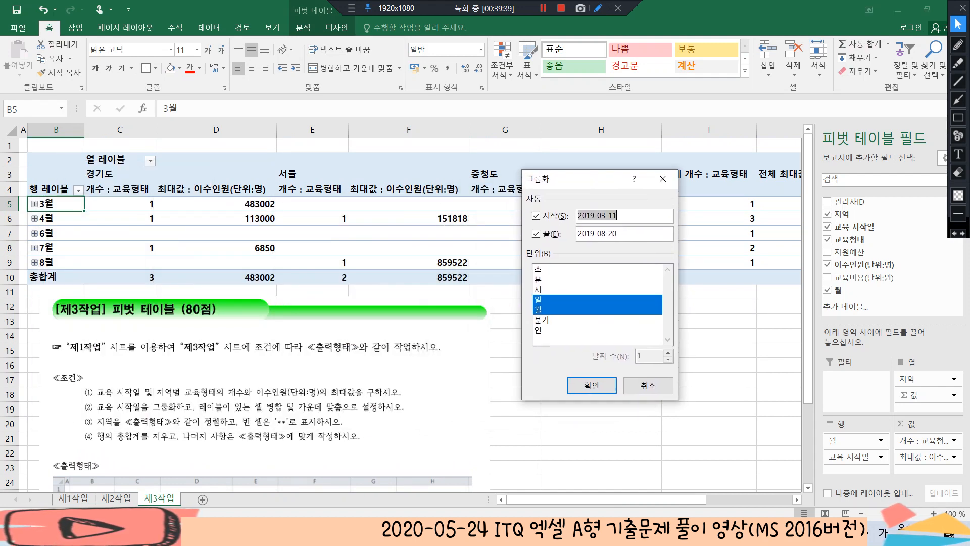
left_click(581, 300)
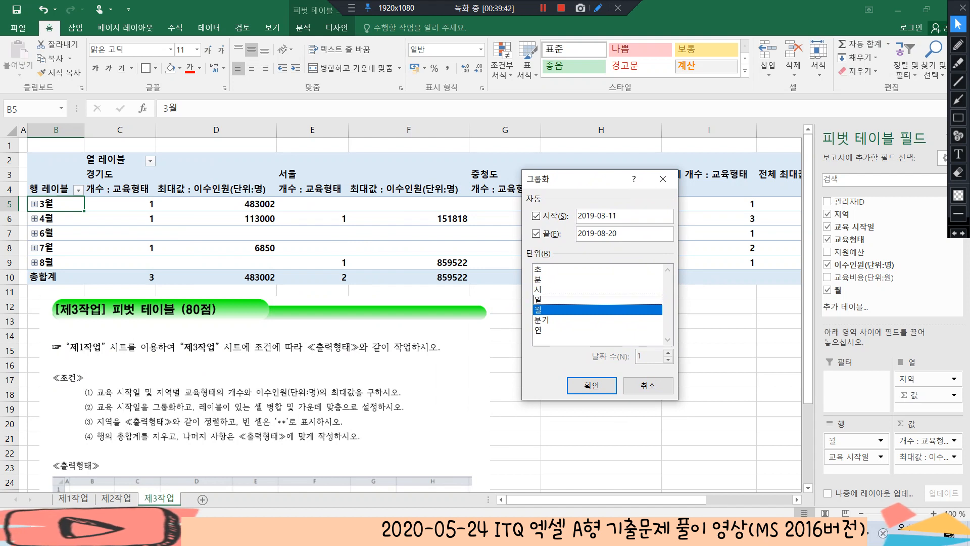
left_click(580, 310)
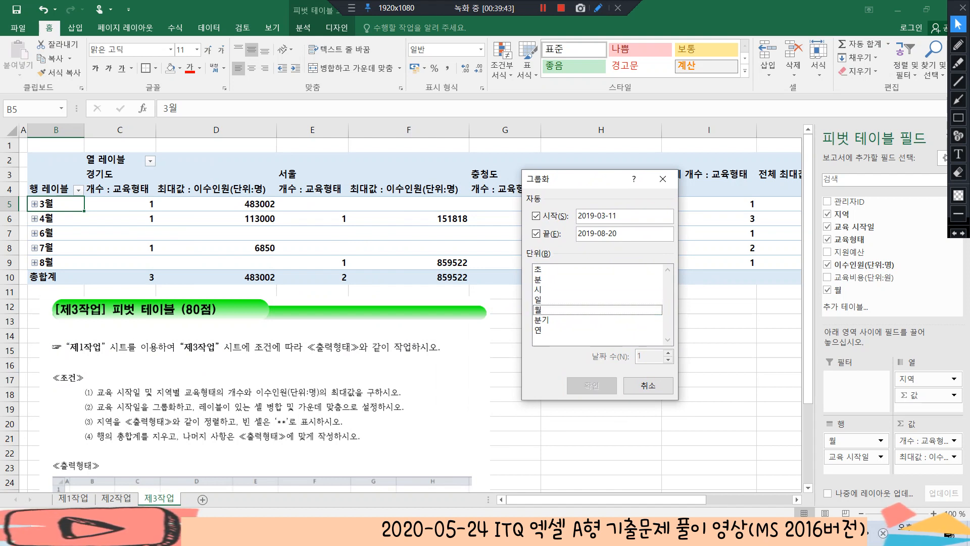
left_click(581, 320)
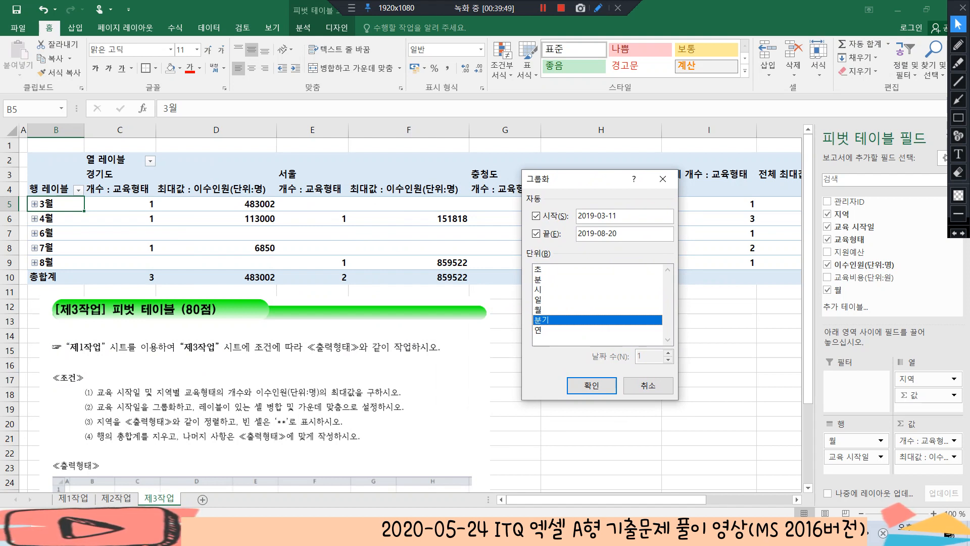
left_click(592, 385)
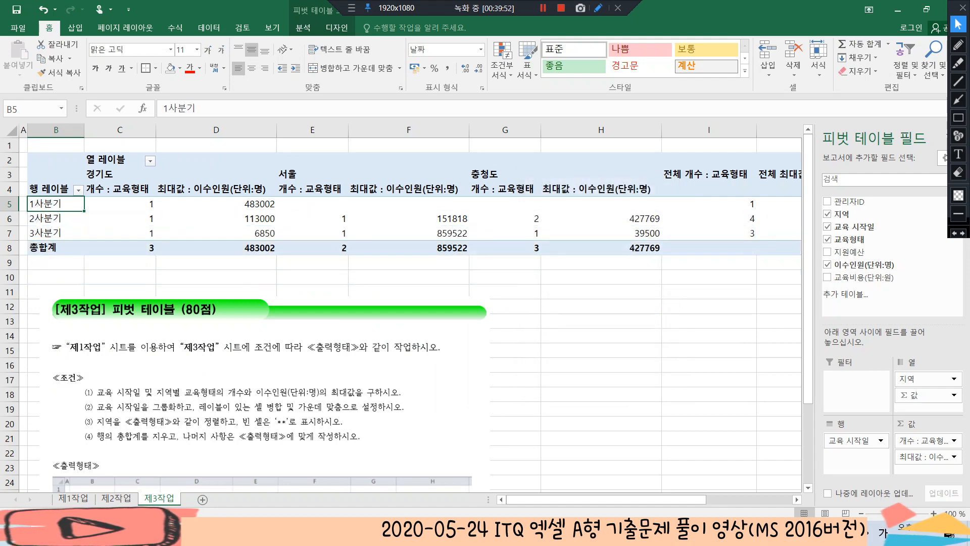
Review conditions (2) to (4) in the instruction picture, underlining the label merging, empty-cell display and row grand total requirements
scroll(404, 314, "down", 1)
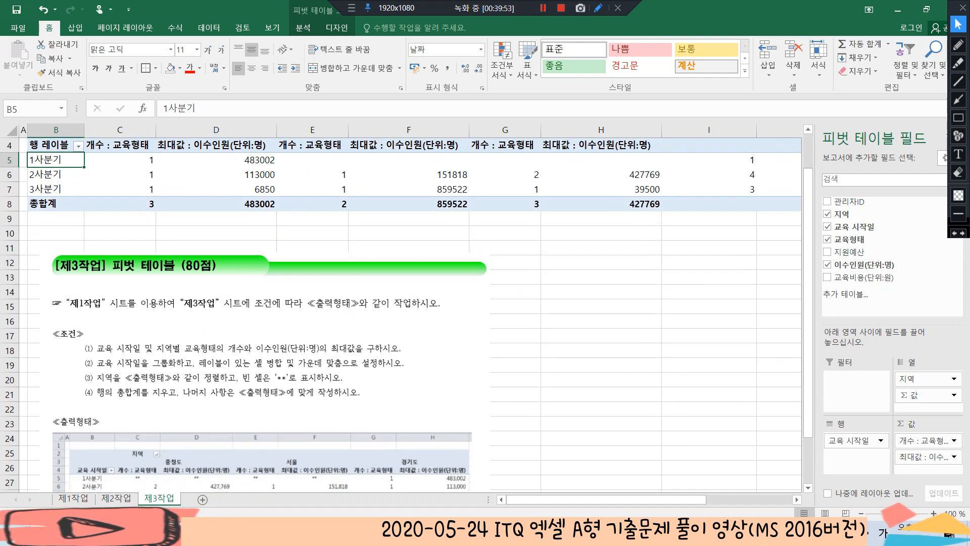
scroll(404, 313, "down", 1)
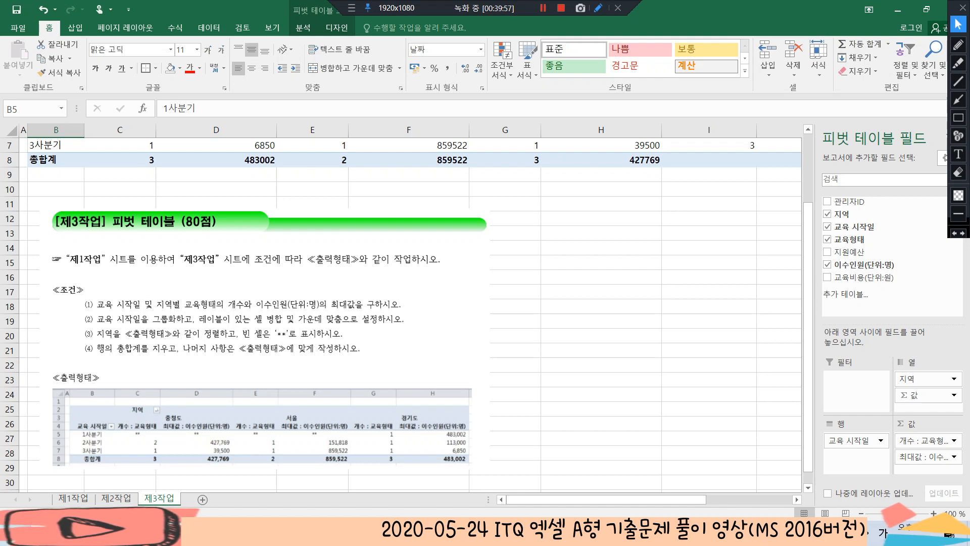
left_click(958, 44)
left_click_drag(195, 325, 361, 326)
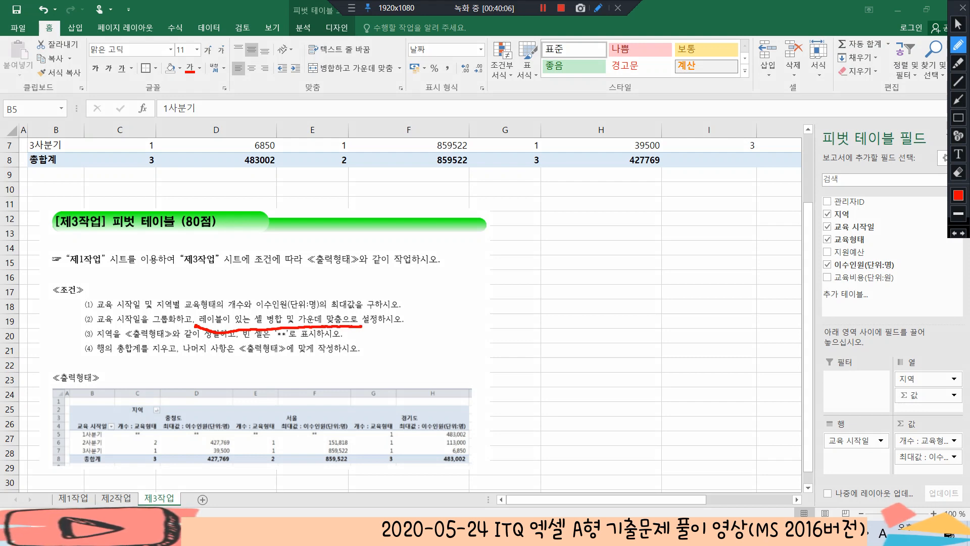
mouse_move(231, 333)
left_mouse_down()
mouse_move(252, 345)
mouse_move(325, 339)
left_mouse_up()
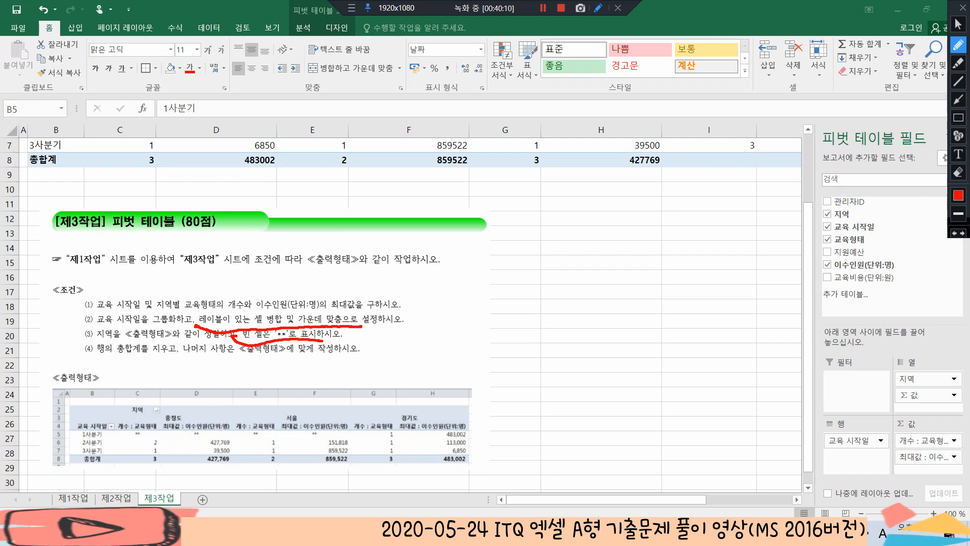
mouse_move(94, 349)
left_mouse_down()
mouse_move(119, 361)
mouse_move(180, 356)
left_mouse_up()
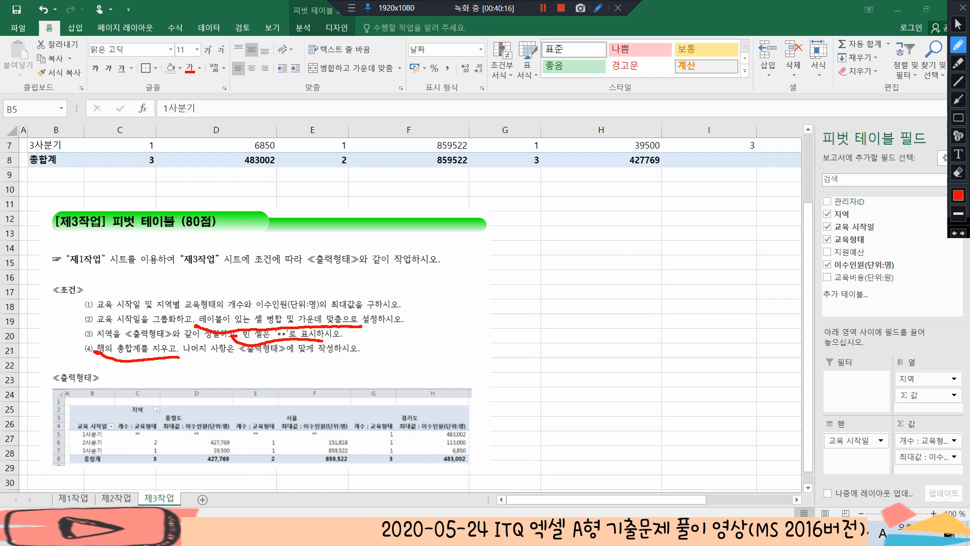
mouse_move(184, 303)
left_mouse_down()
mouse_move(210, 300)
mouse_move(236, 329)
mouse_move(266, 314)
left_mouse_up()
mouse_move(79, 340)
left_mouse_down()
mouse_move(104, 346)
mouse_move(118, 328)
left_mouse_up()
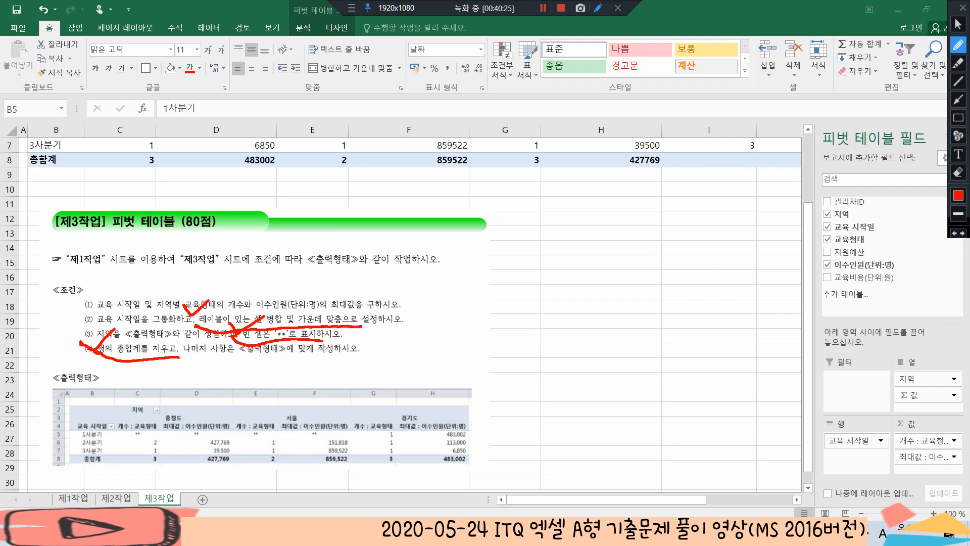
left_click(958, 24)
In the pivot table options, merge and center the cells with labels and display empty cells as **
scroll(223, 190, "up", 1)
left_click(222, 190)
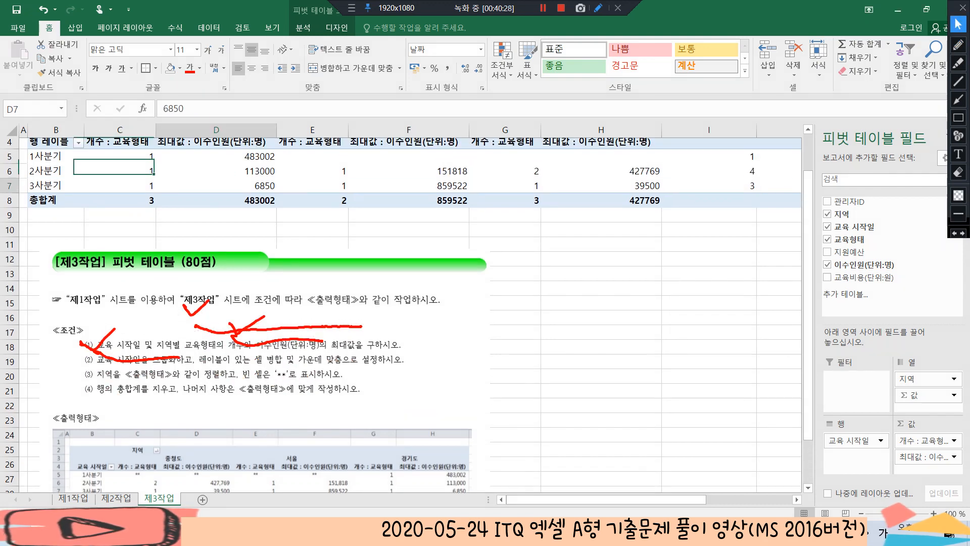
scroll(222, 190, "up", 1)
left_click(122, 201)
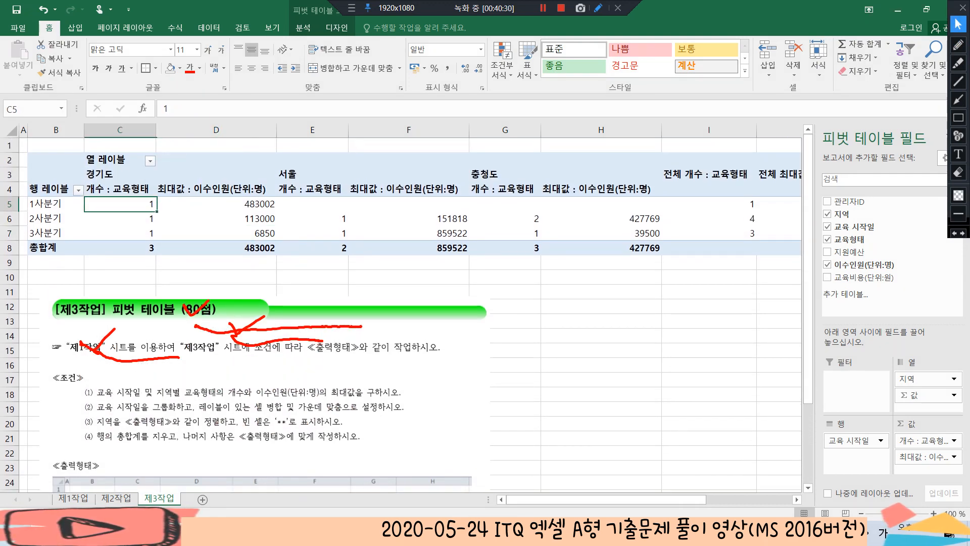
right_click(128, 203)
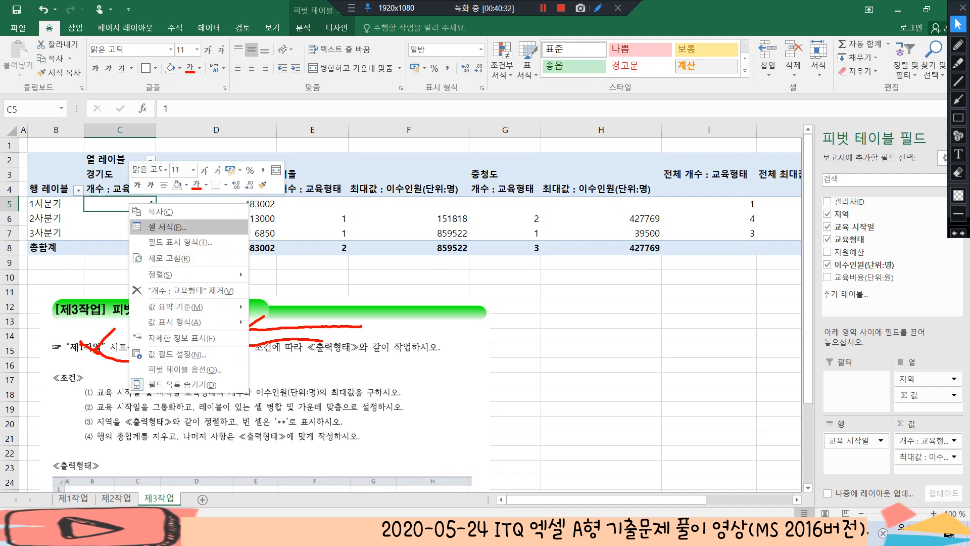
left_click(174, 369)
left_click_drag(203, 169, 619, 80)
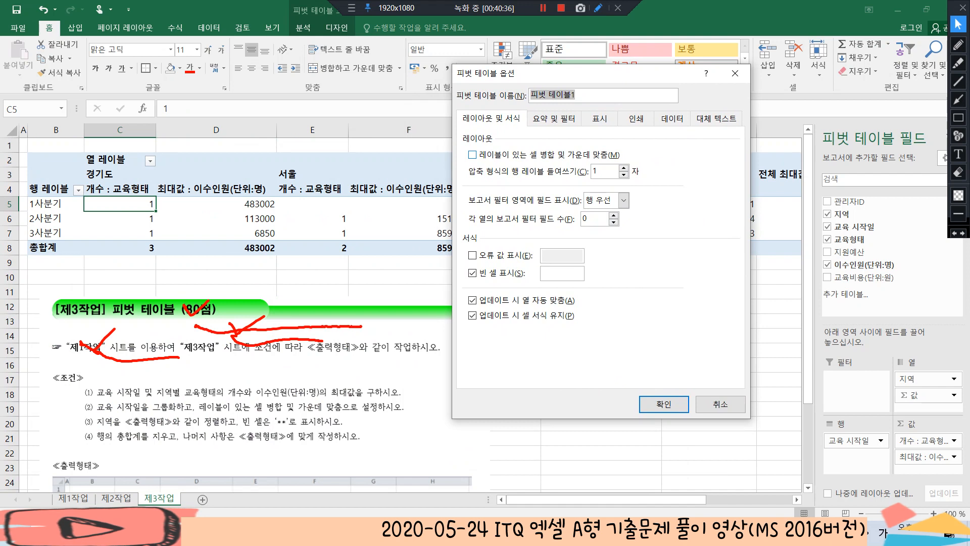
left_click(473, 155)
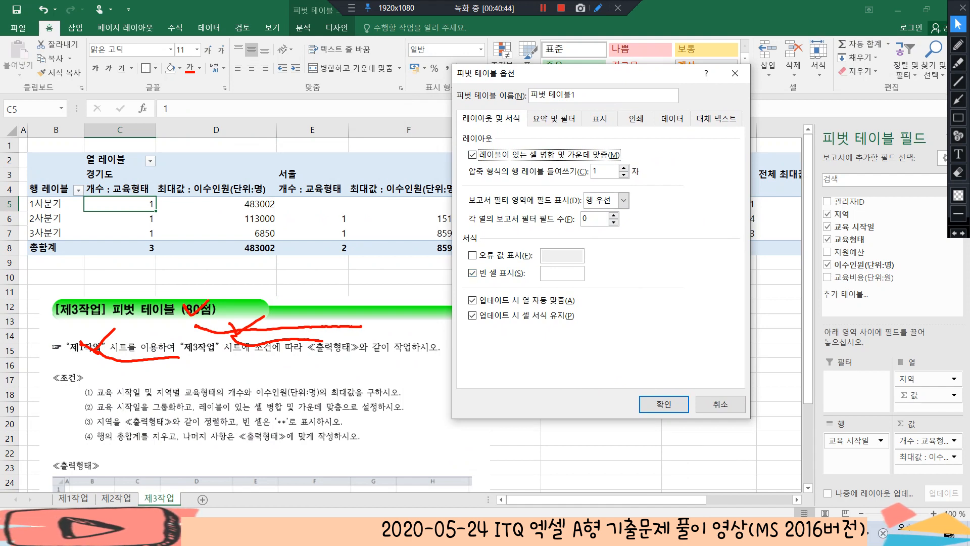
left_click(562, 274)
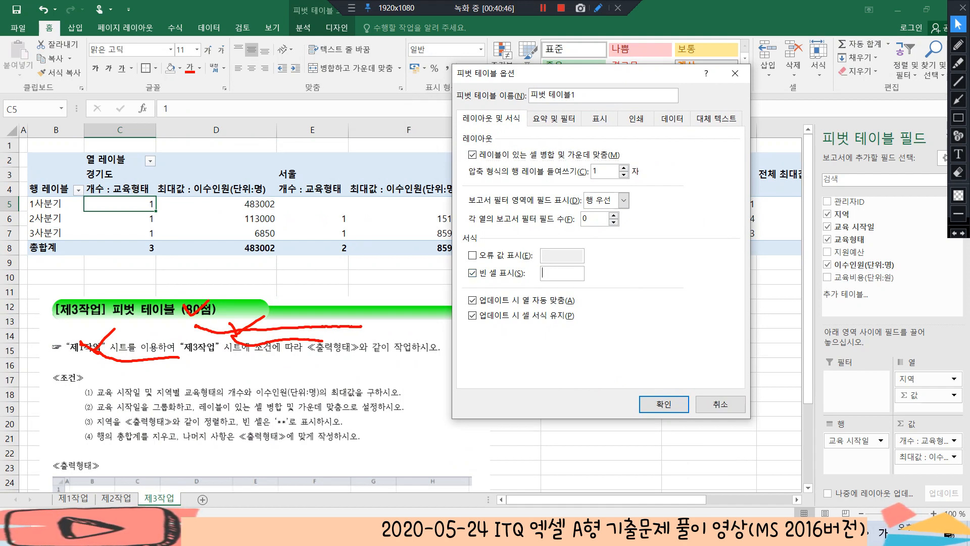
type("**")
Turn off 행 총합계 표시 for the pivot table and apply the options
left_click(554, 119)
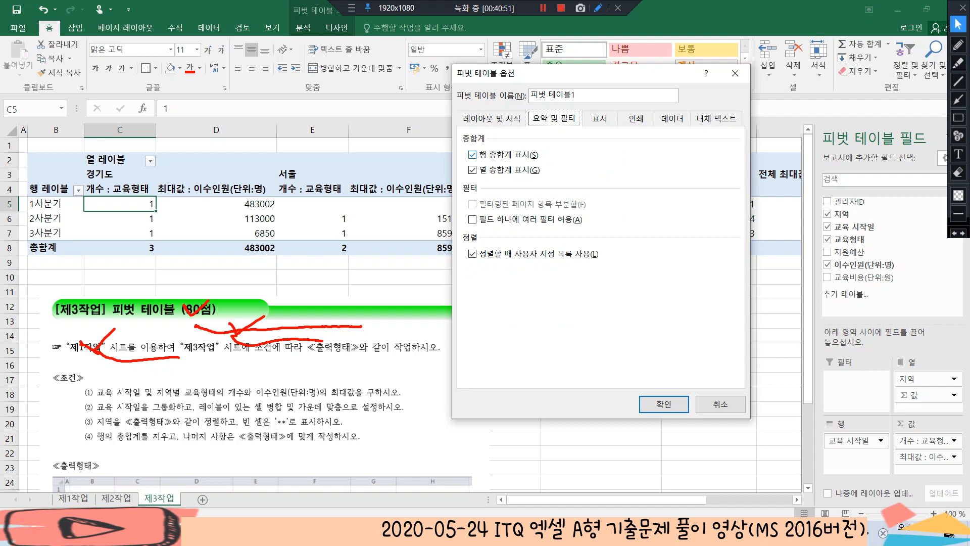
left_click(472, 155)
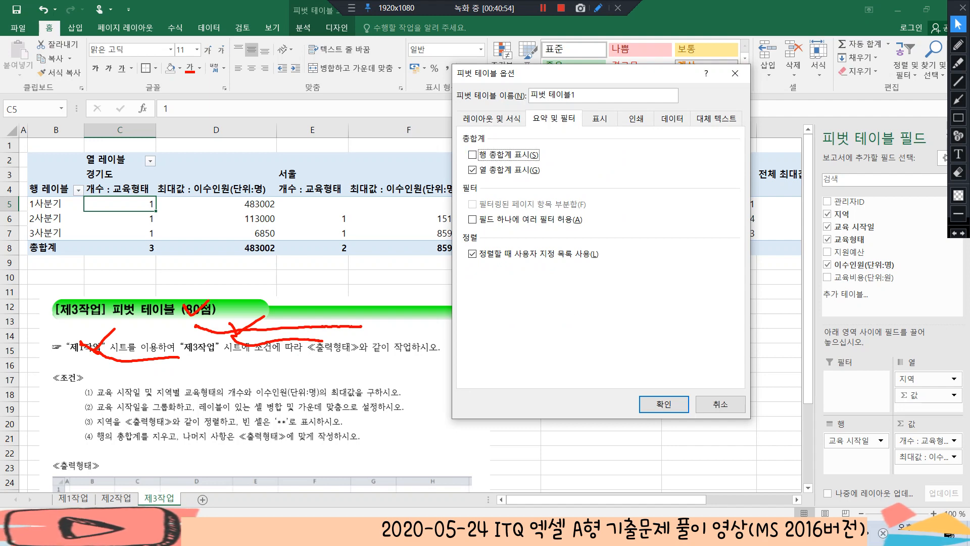
left_click(663, 404)
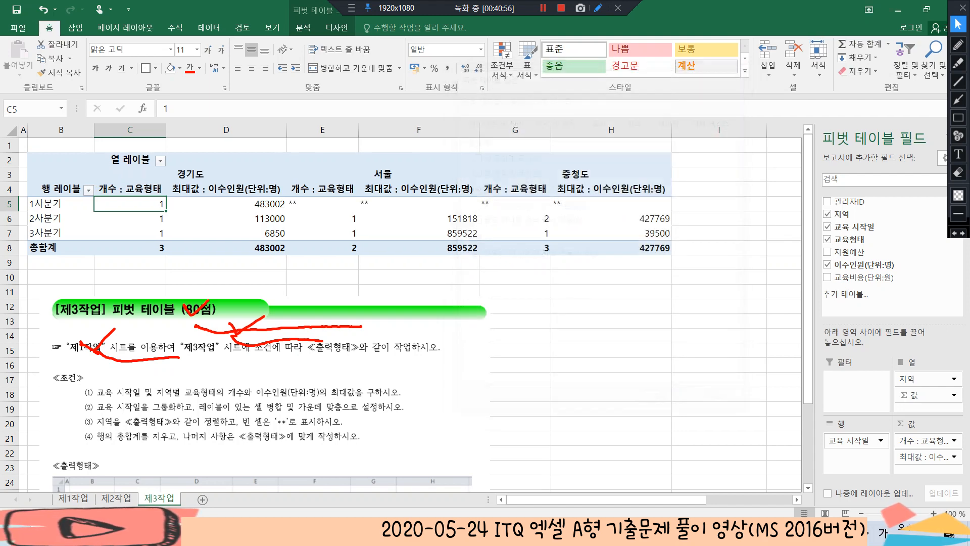
Clear the red pen marks and compare the pivot table with the 출력형태 example in the instruction picture
left_click(611, 277)
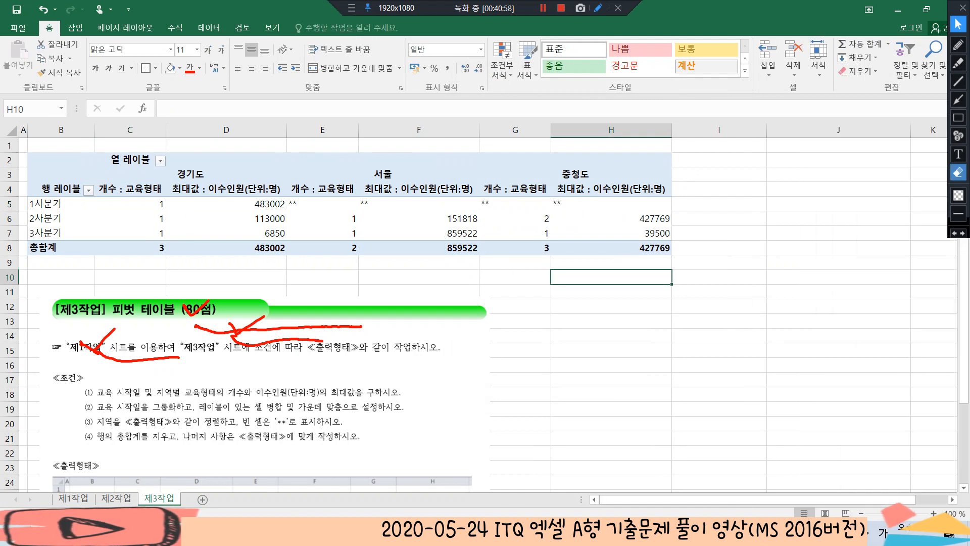
left_click(958, 172)
left_click_drag(33, 284, 479, 406)
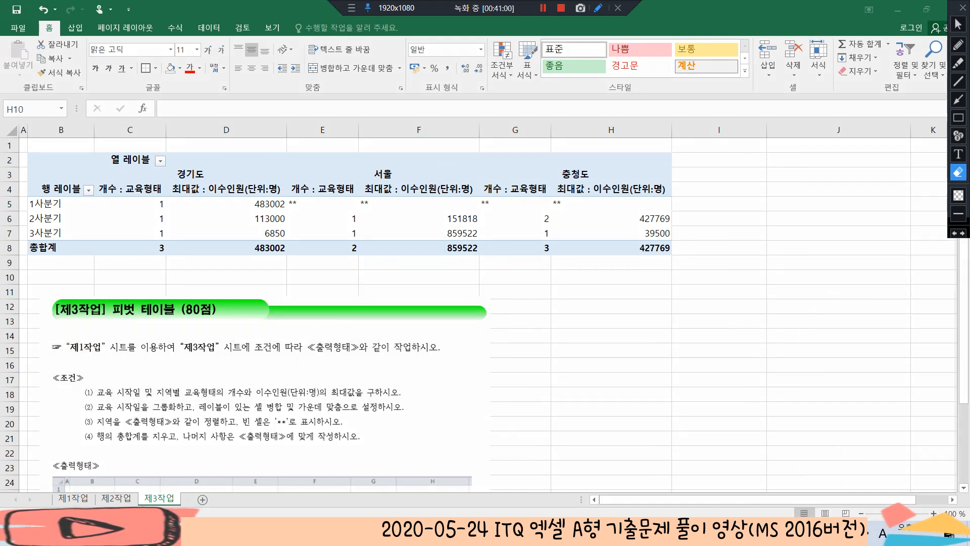
left_click(958, 24)
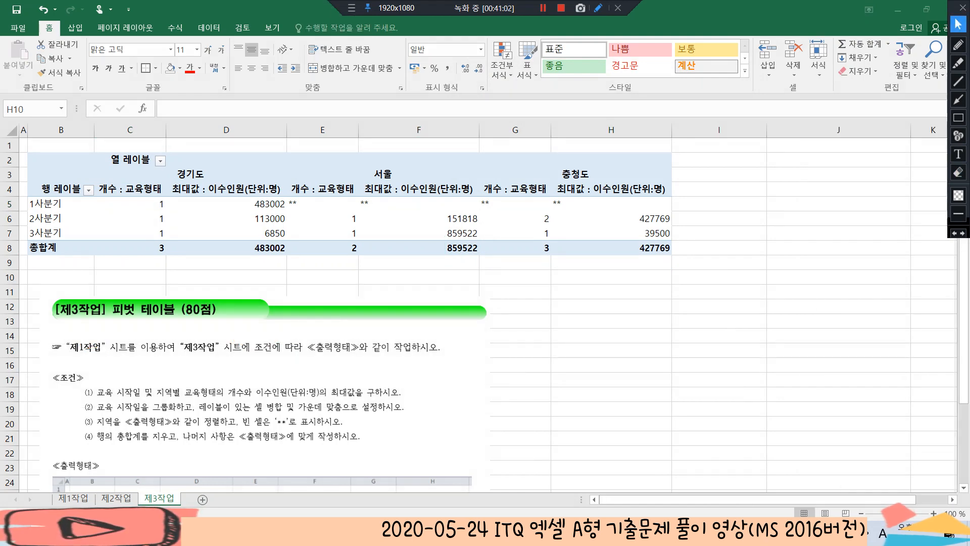
scroll(483, 313, "down", 2)
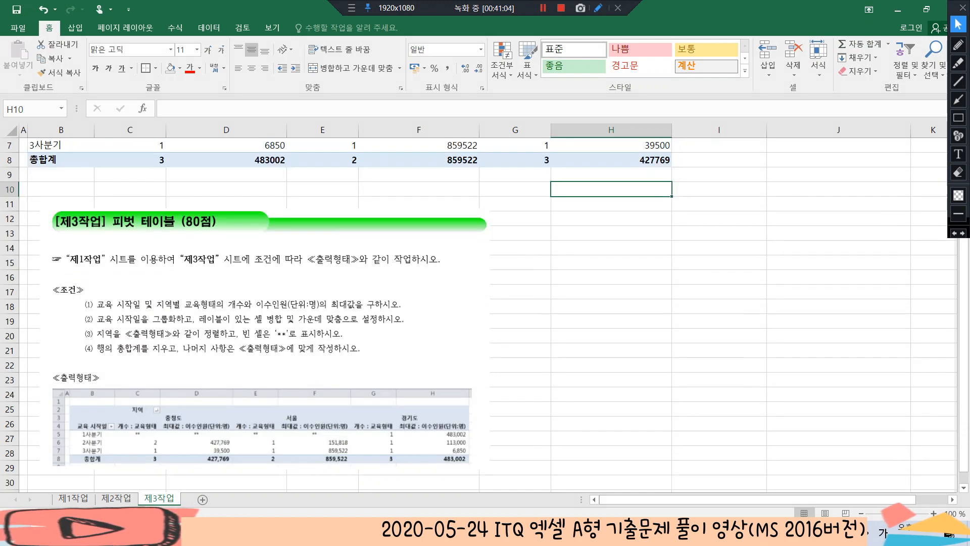
scroll(484, 314, "up", 2)
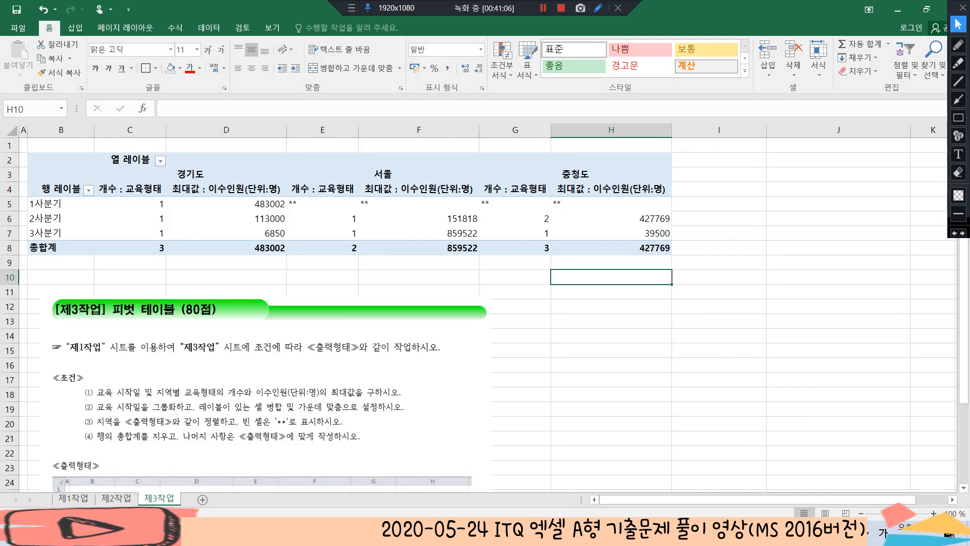
scroll(484, 313, "down", 3)
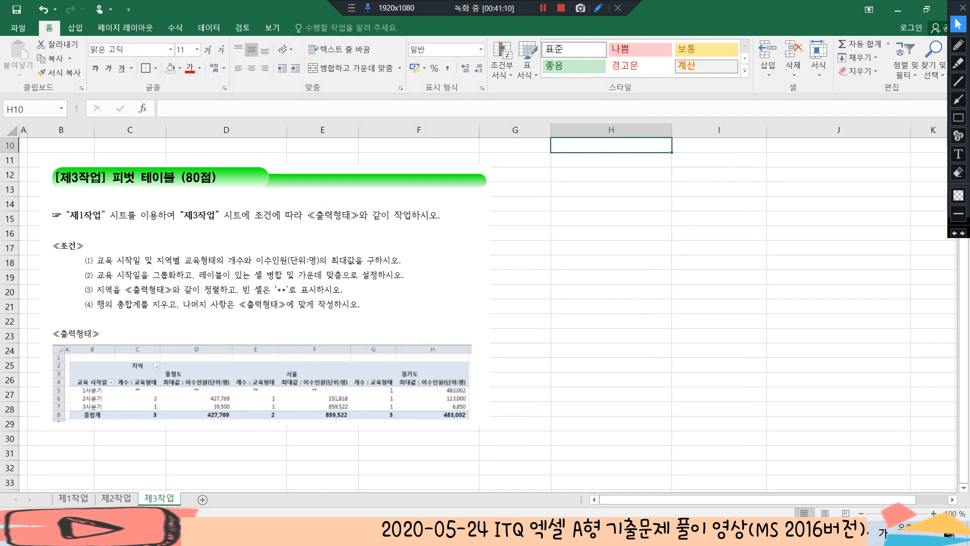
scroll(484, 314, "up", 3)
Center the pivot table values in C5:H8 and apply the comma style to them
left_click_drag(127, 203, 666, 250)
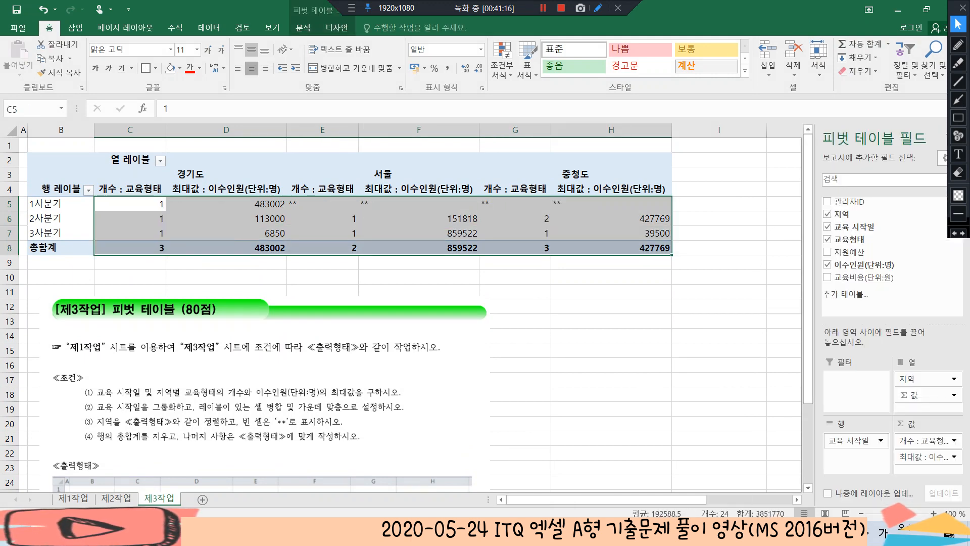
left_click(251, 68)
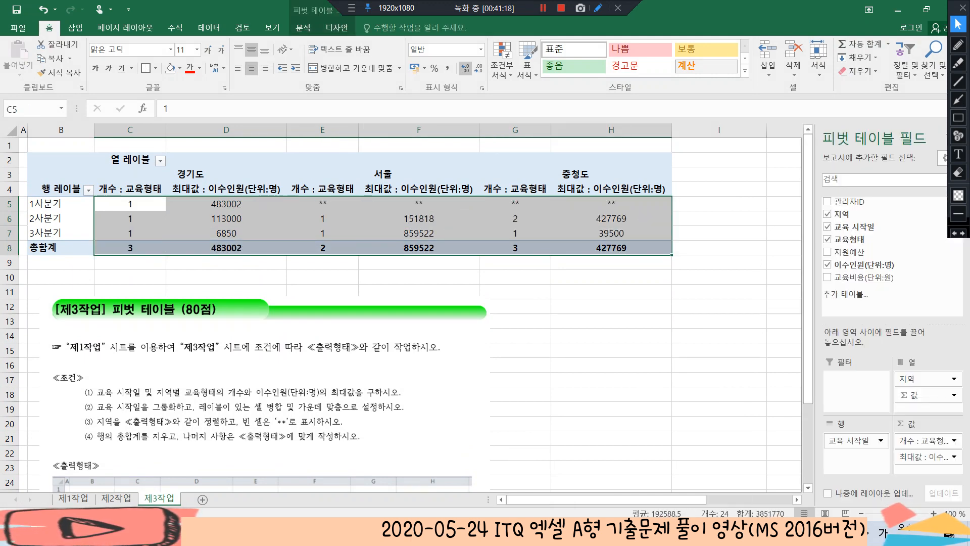
left_click(448, 68)
left_click(419, 234)
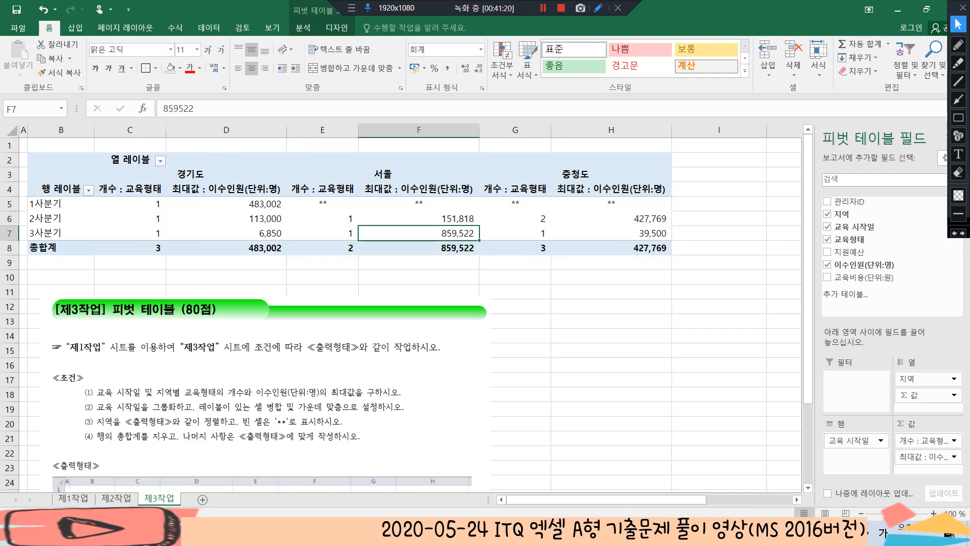
Sort the pivot table's 지역 column labels in descending text order to match the 출력형태 example
scroll(419, 234, "down", 2)
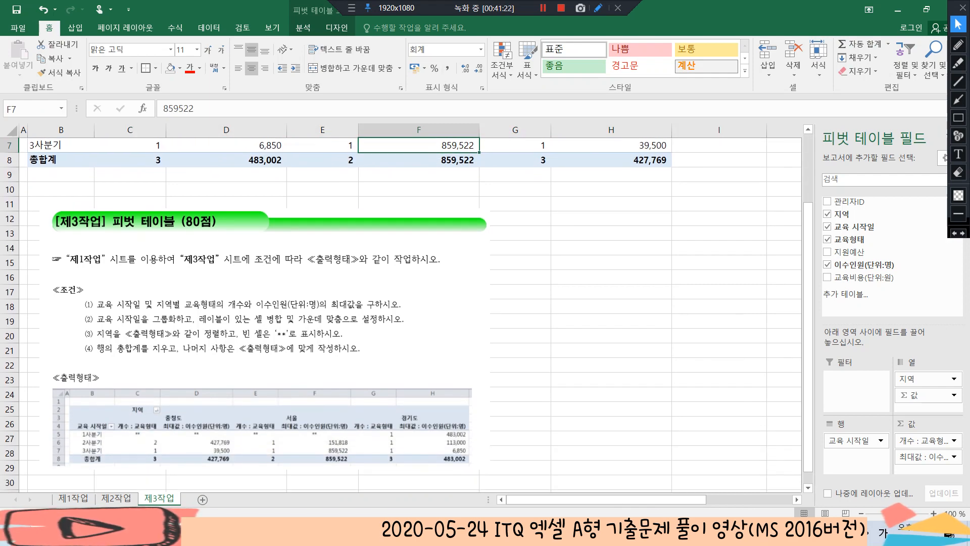
scroll(419, 233, "up", 2)
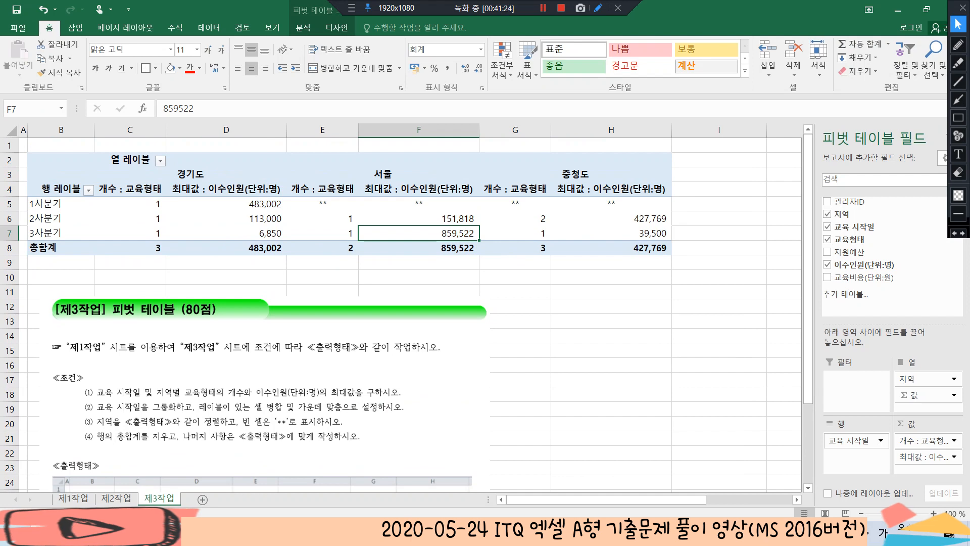
left_click(191, 174)
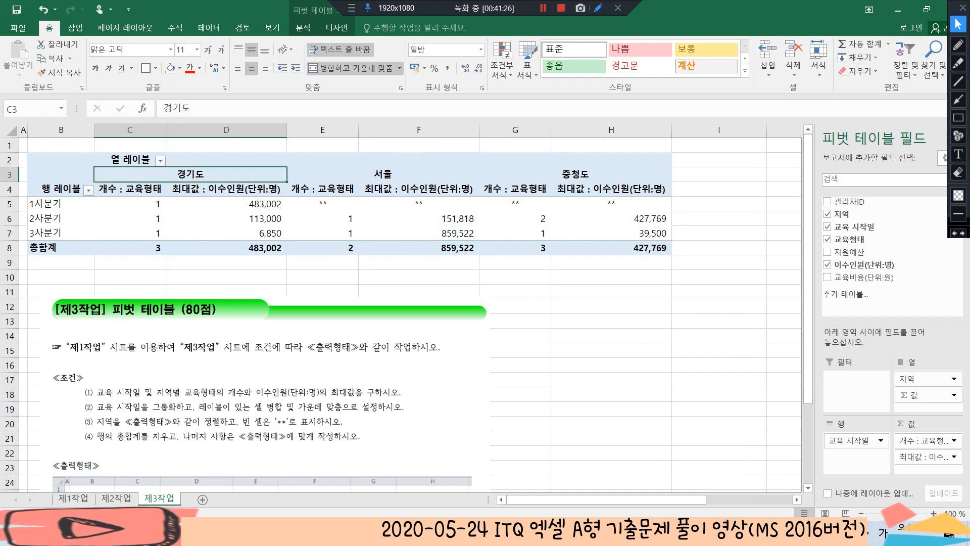
left_click(160, 161)
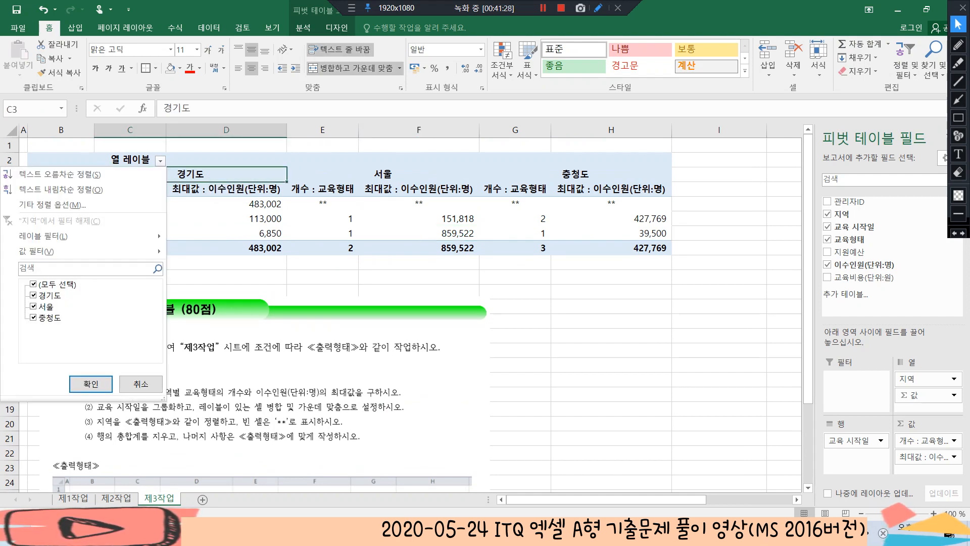
left_click(60, 190)
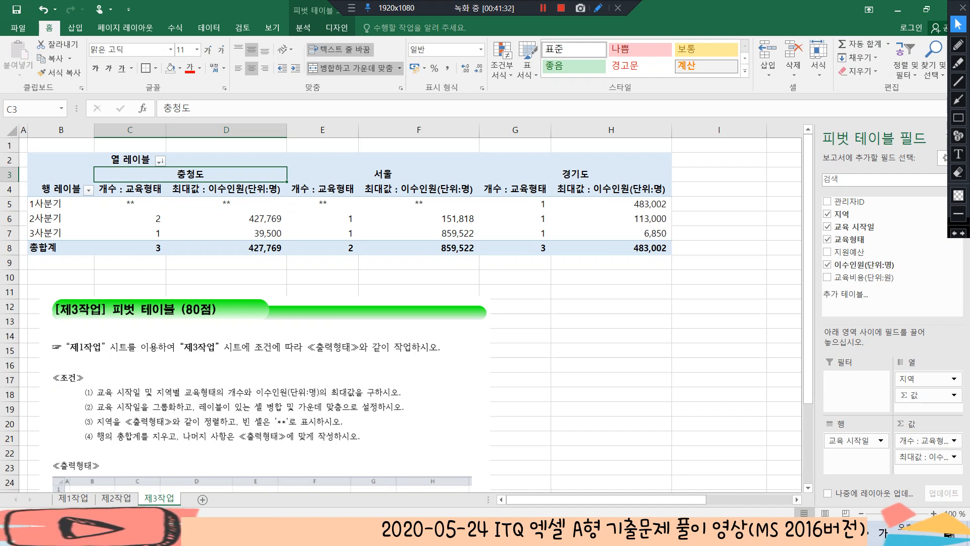
Rename the pivot table's row label header in B4 as 교육시작일
left_click(611, 233)
scroll(404, 313, "down", 1)
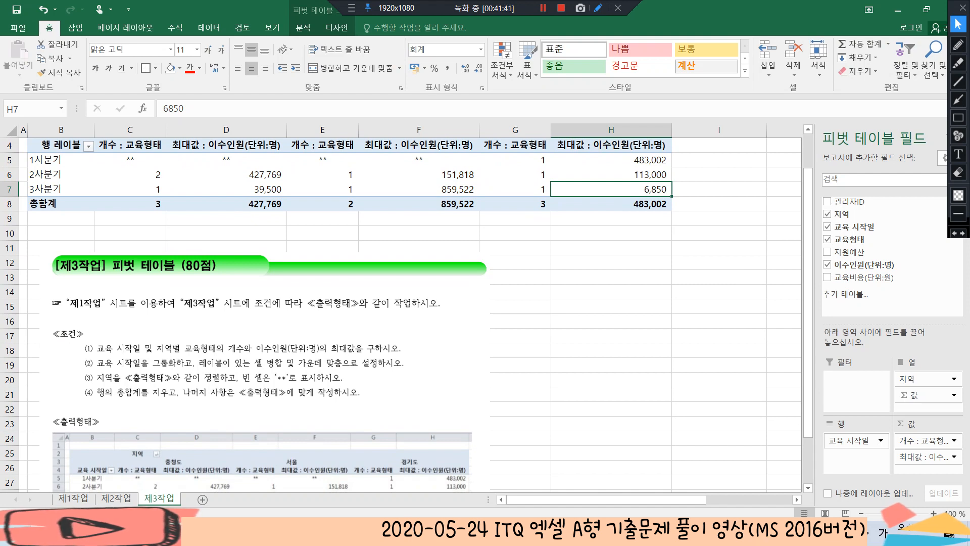
scroll(404, 313, "up", 1)
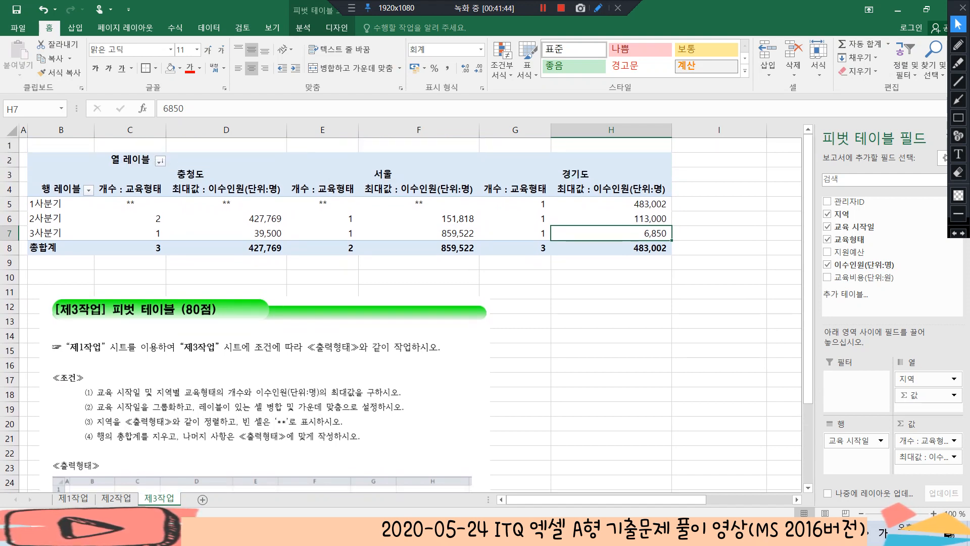
left_click(60, 190)
type("교육시작일")
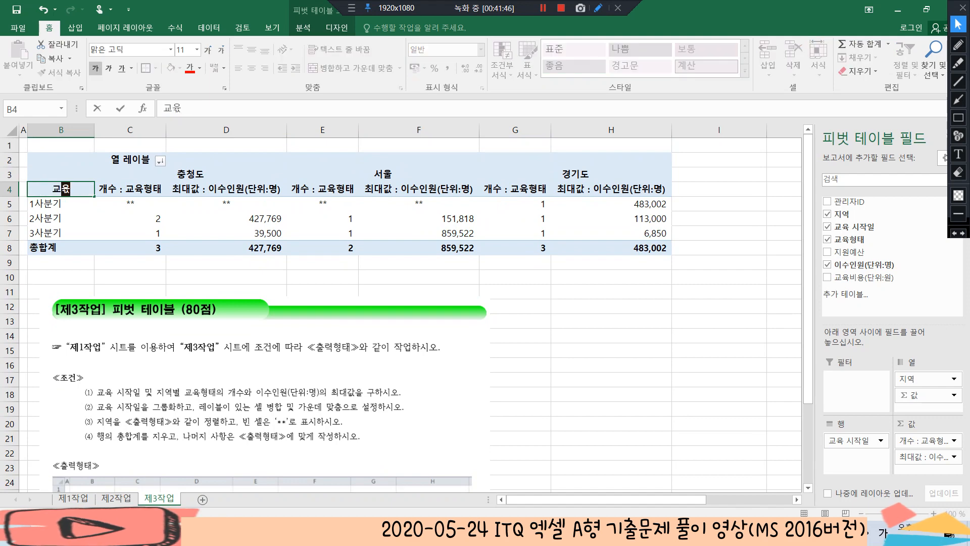
key("Return")
key("Return")
scroll(404, 303, "down", 2)
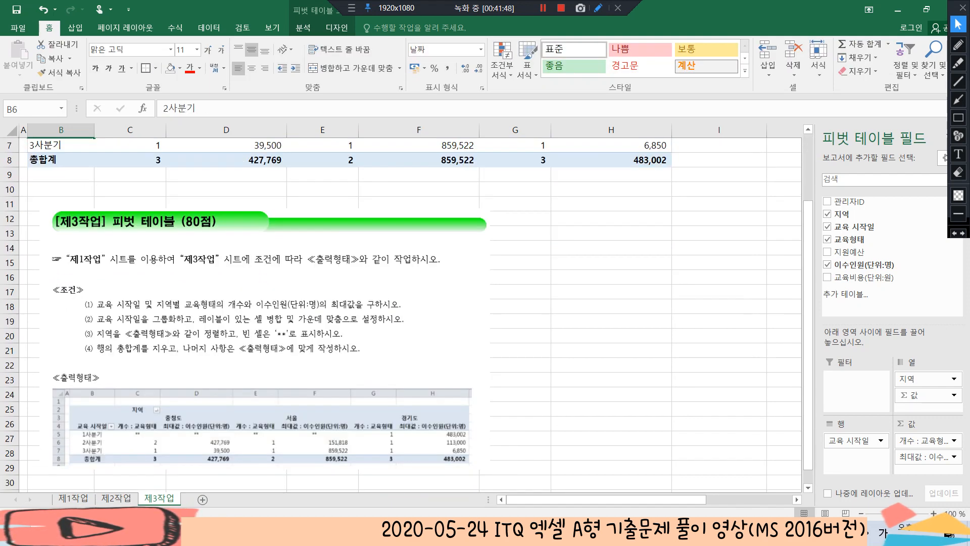
scroll(404, 303, "up", 2)
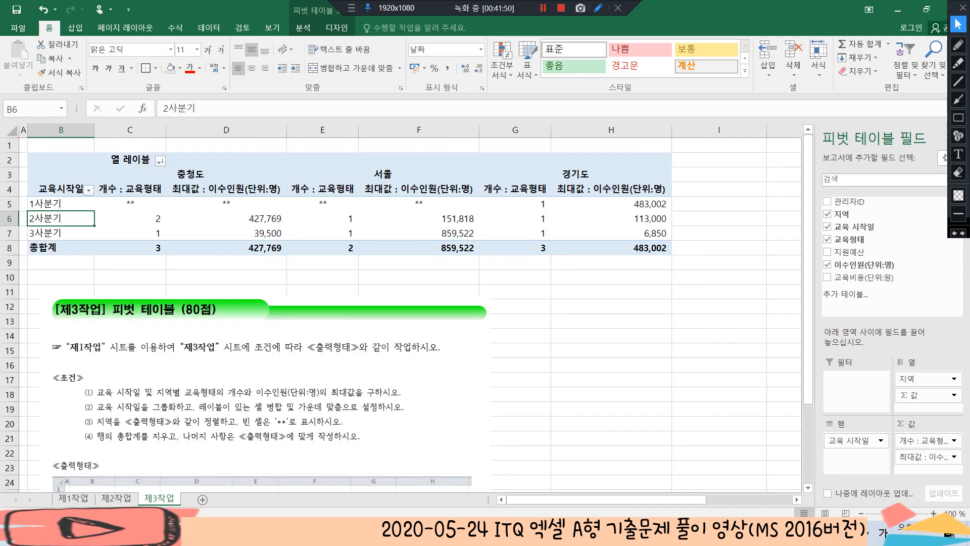
Rename the pivot table's column label header in C2 as 지역
left_click(130, 160)
type("징역")
key("Return")
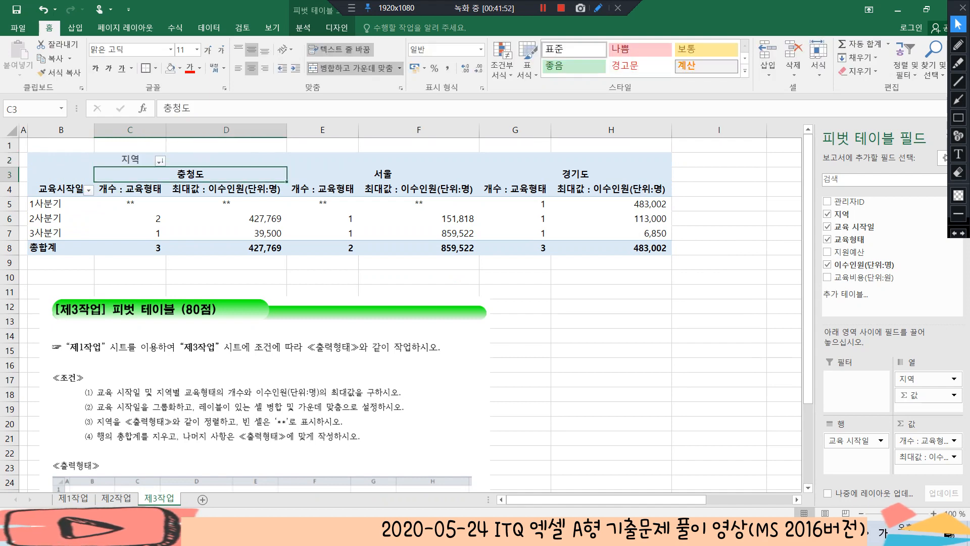
left_click(520, 336)
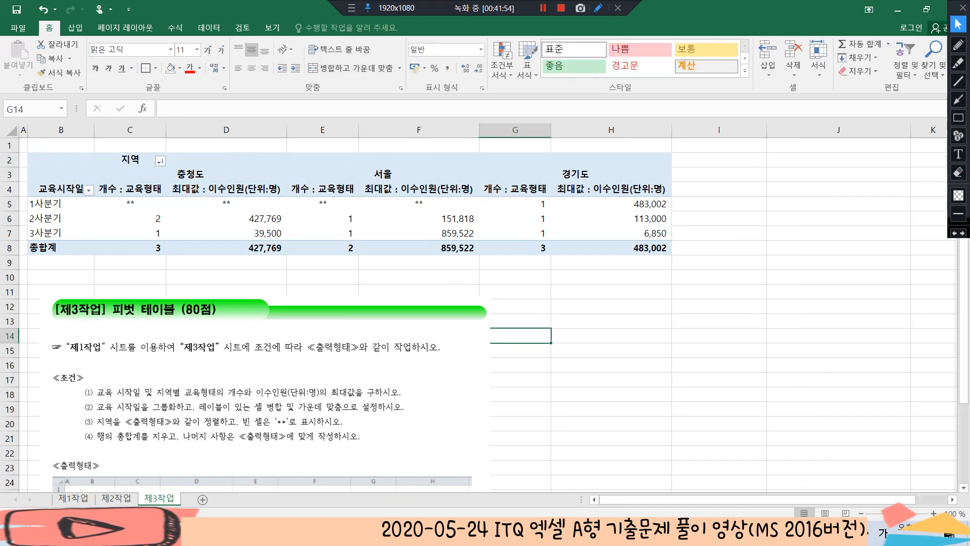
Compare the pivot table with the 출력형태 example and delete the instruction picture from the 제3작업 sheet
left_click(394, 371)
scroll(484, 313, "down", 3)
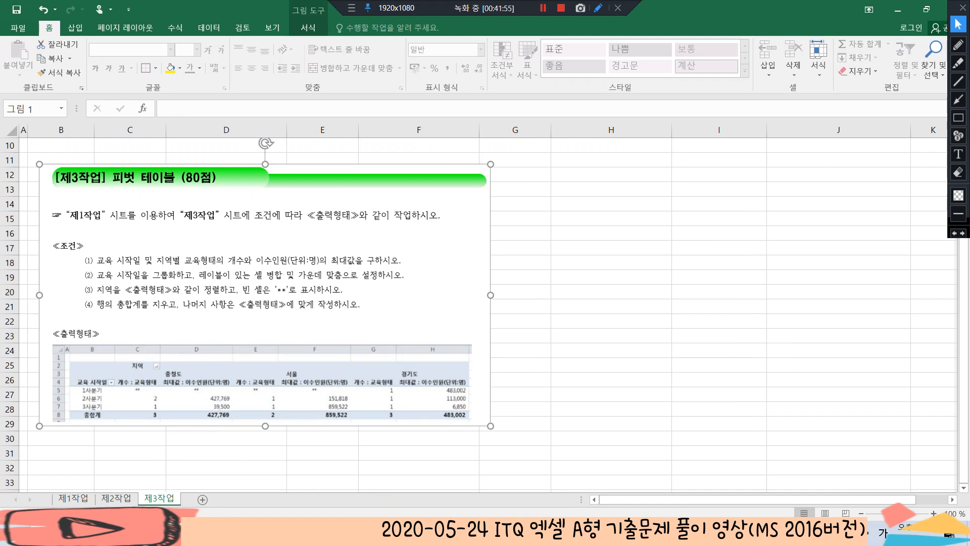
scroll(485, 313, "up", 3)
scroll(485, 313, "down", 3)
scroll(485, 313, "up", 3)
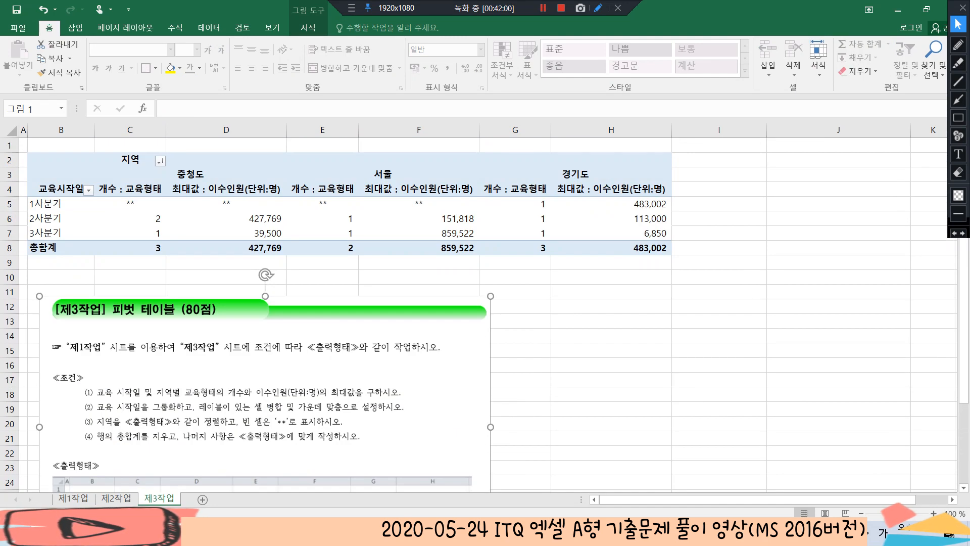
key("Delete")
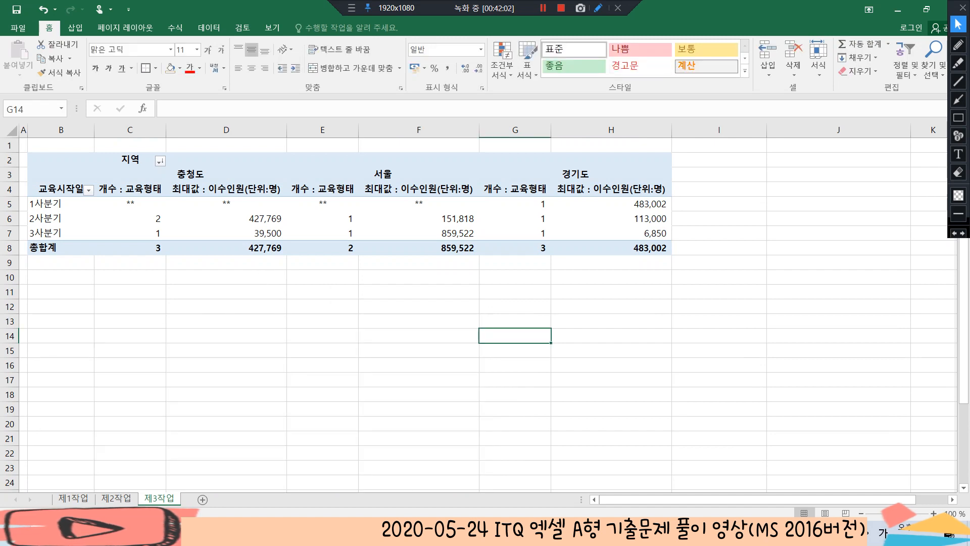
left_click(495, 188)
left_click(323, 183)
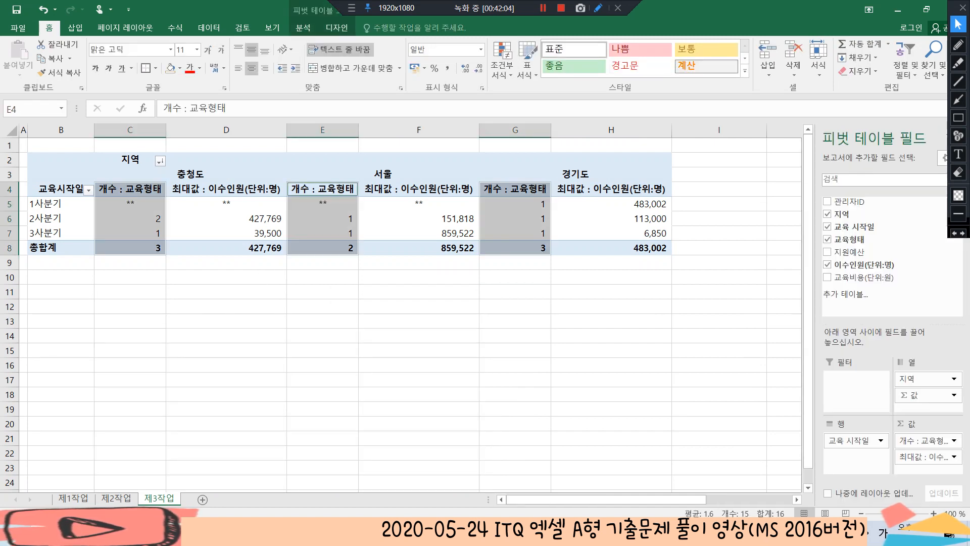
left_click(329, 168)
left_click(322, 145)
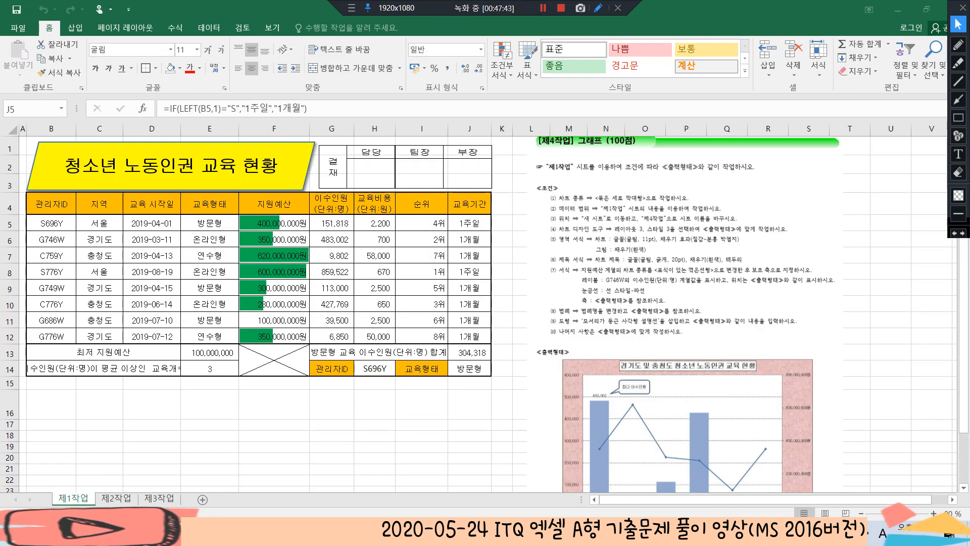
Examine the 제4작업 chart instructions and the 출력형태 example in the picture beside the 제1작업 table
double_click(469, 223)
scroll(470, 223, "down", 2)
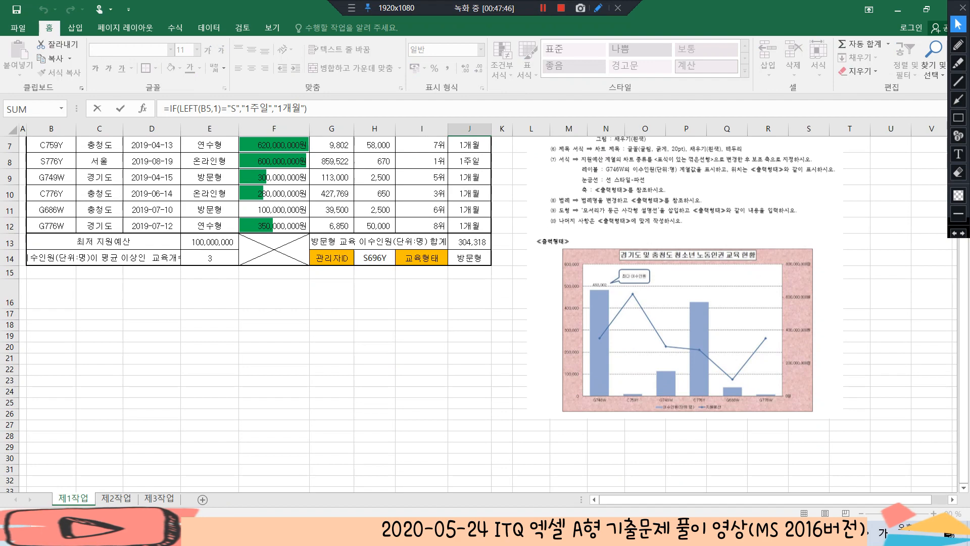
left_click(671, 293)
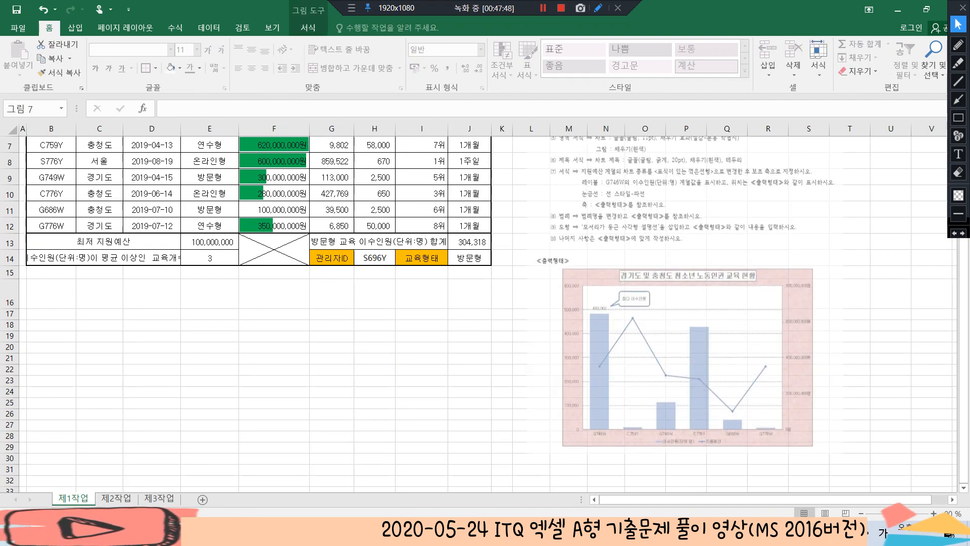
scroll(485, 303, "down", 2)
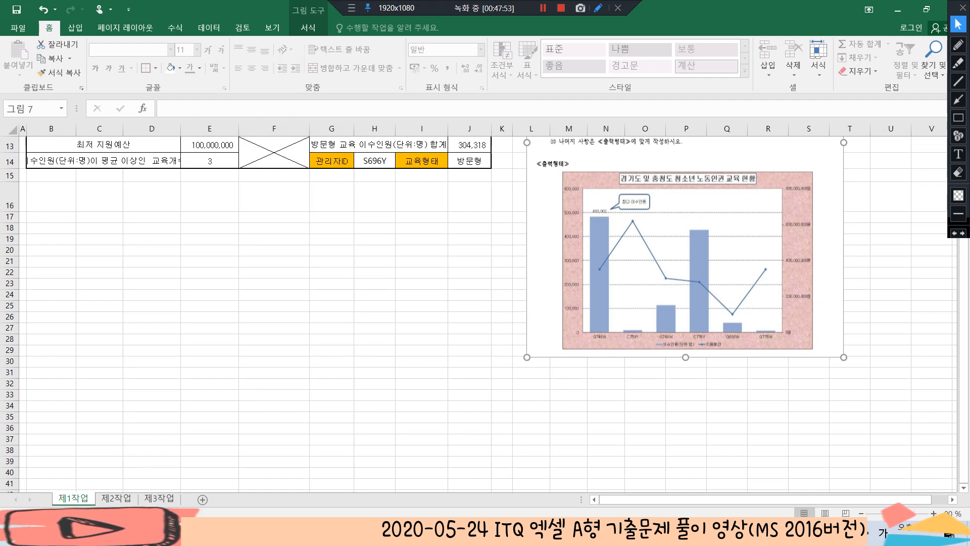
scroll(479, 313, "up", 4)
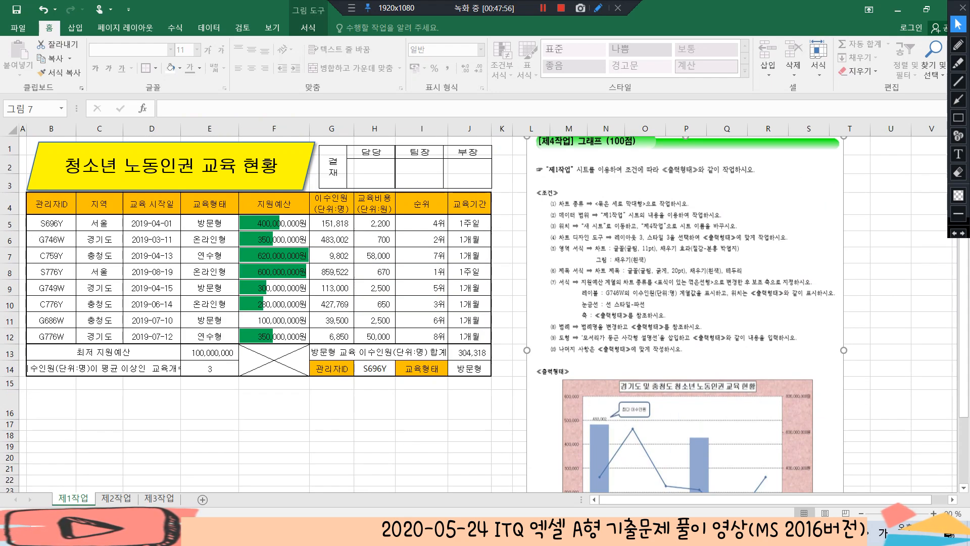
Insert a 묶은 세로 막대형 chart from the headers and the 경기도 and 충청도 rows (6:7, 9:12) of columns B, F and G
left_click(51, 204)
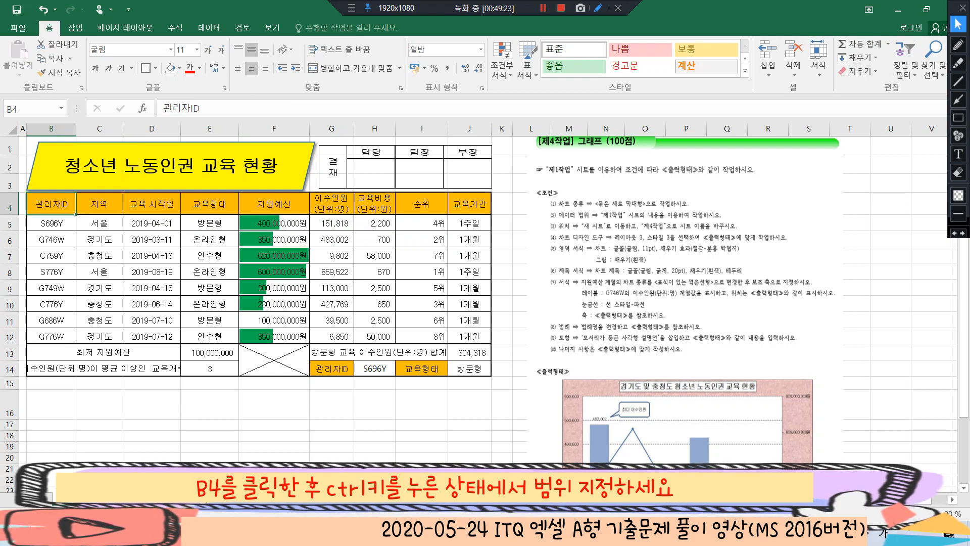
left_click_drag(51, 240, 51, 255)
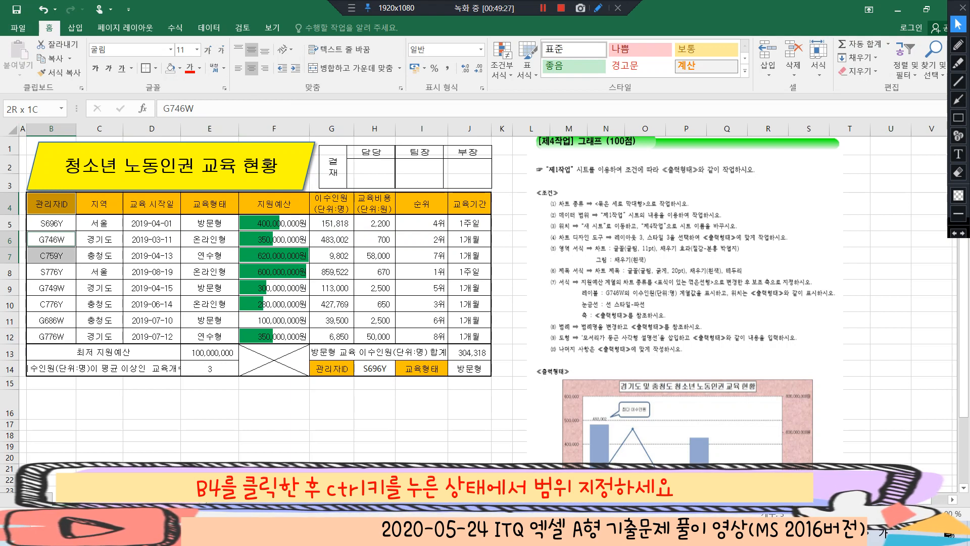
left_click_drag(51, 256, 51, 255)
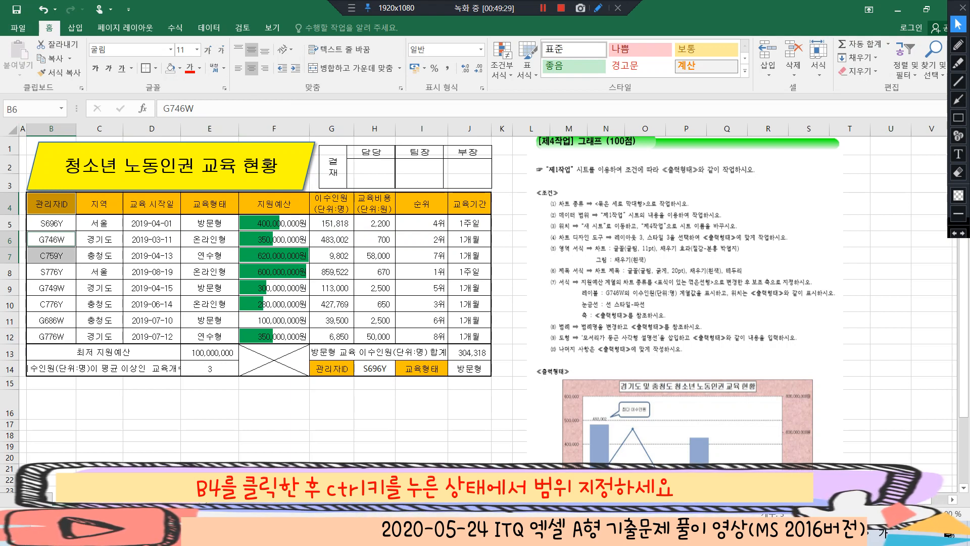
left_click_drag(51, 287, 51, 336)
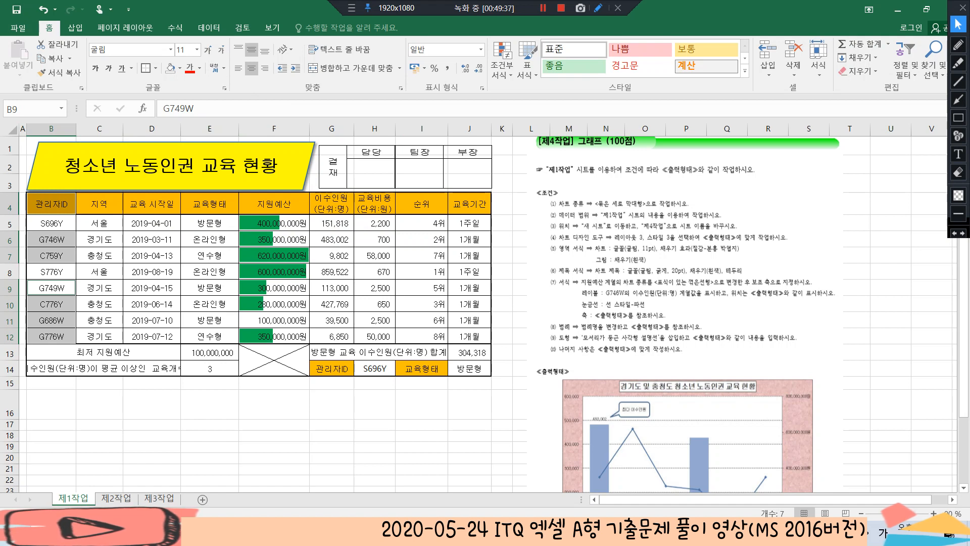
left_click_drag(274, 204, 332, 204)
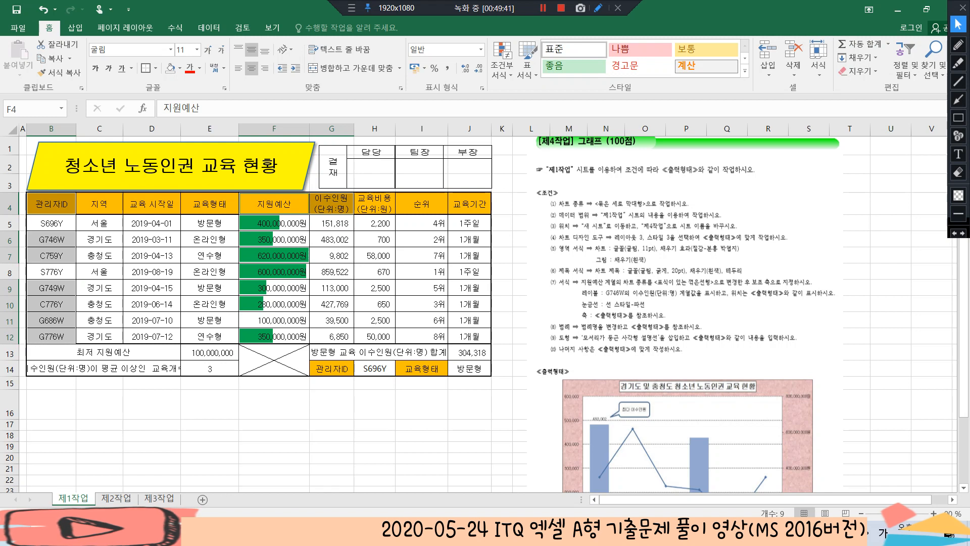
left_click(274, 240, "ctrl")
left_click_drag(274, 240, 332, 255)
left_click_drag(274, 288, 331, 336)
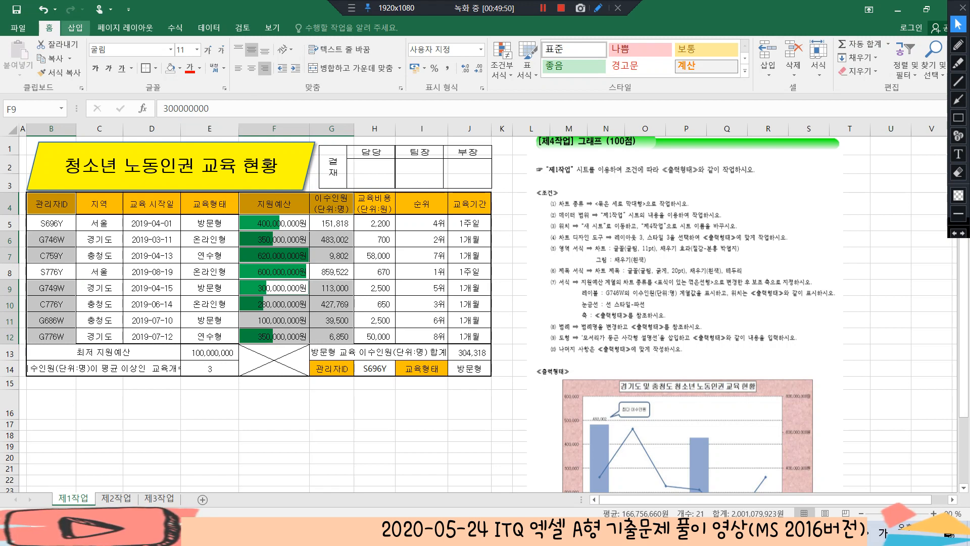
left_click(76, 28)
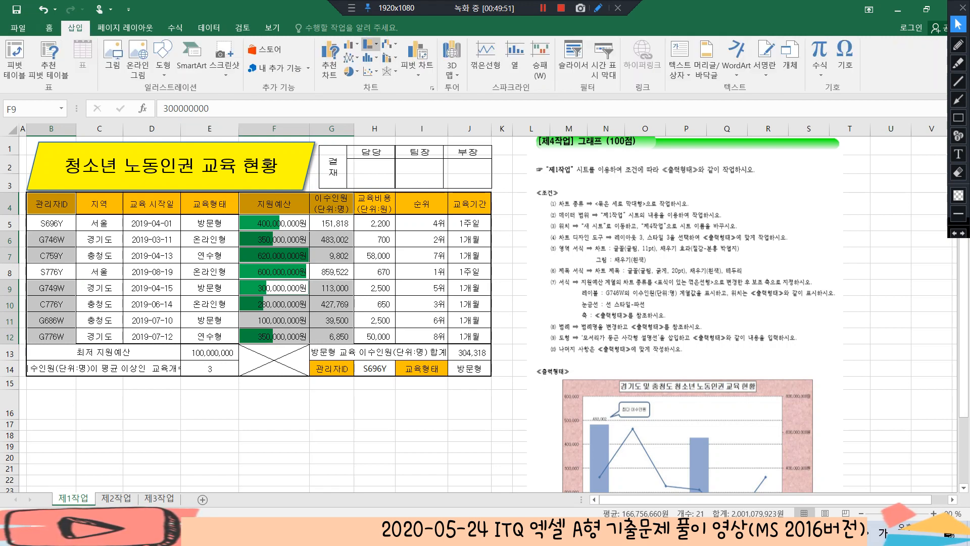
left_click(350, 44)
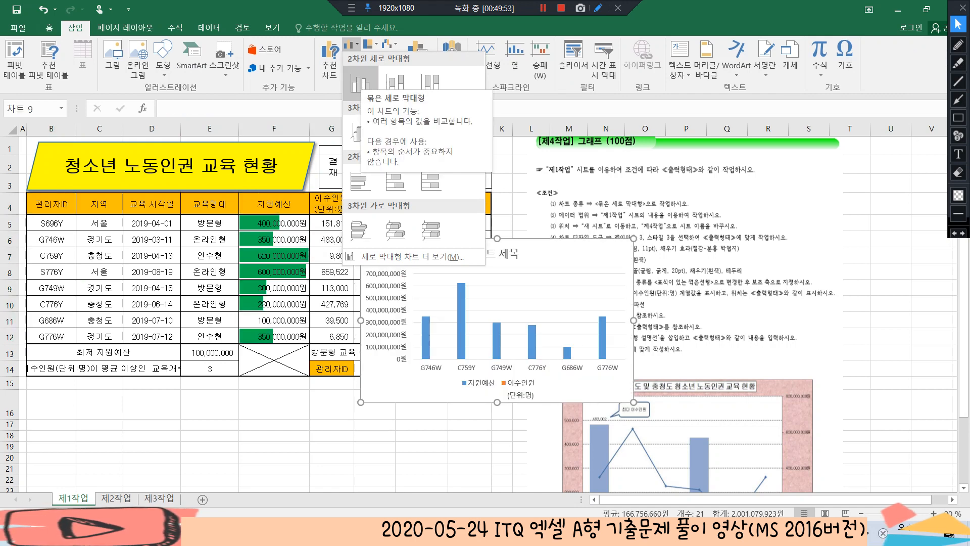
left_click(360, 82)
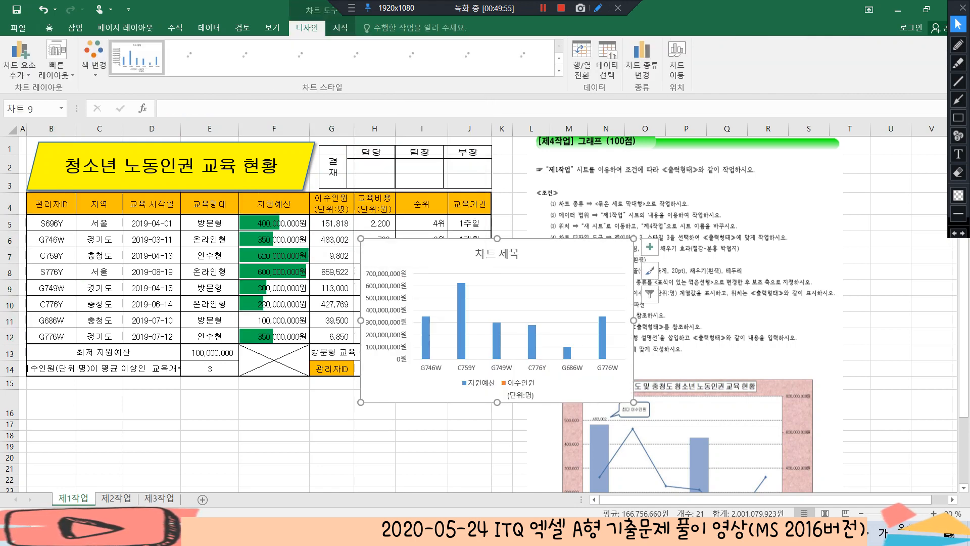
Move the chart to a new sheet named 제4작업 and place that sheet after 제3작업
left_click_drag(599, 251, 465, 267)
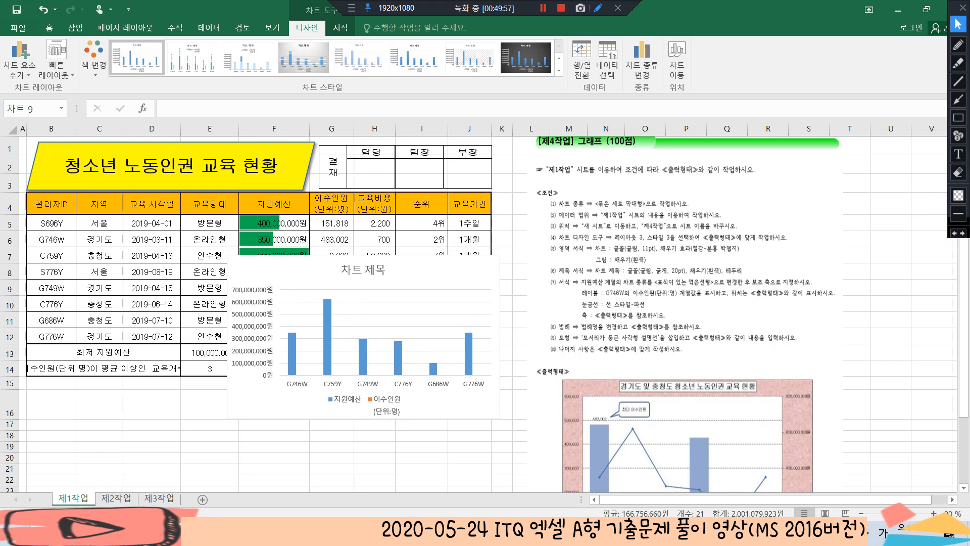
left_click(677, 56)
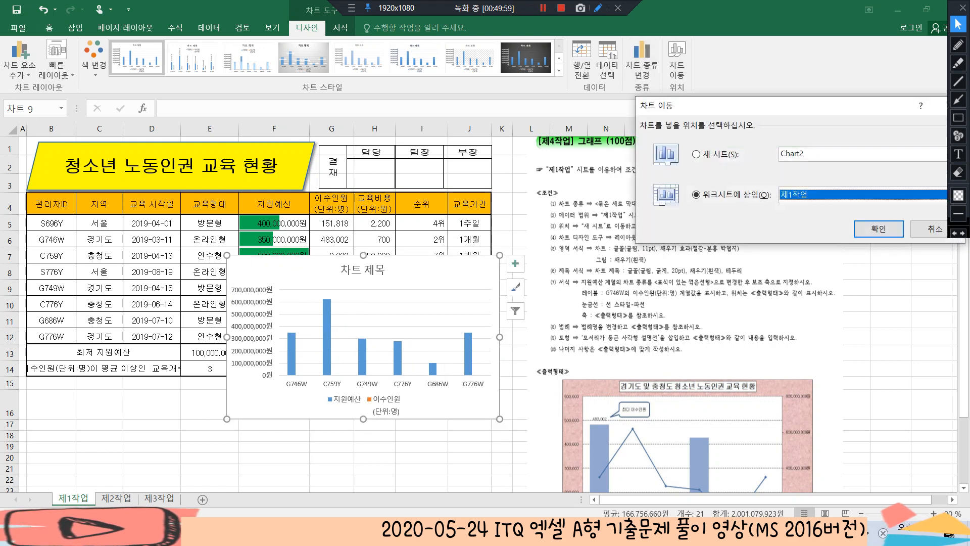
left_click(697, 154)
type("제4작어")
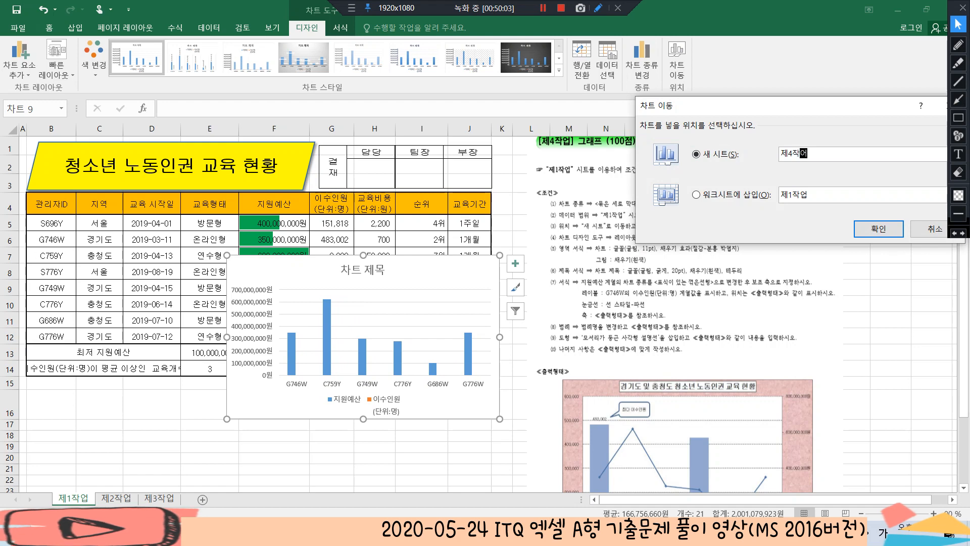
type("ㅂ")
left_click(878, 228)
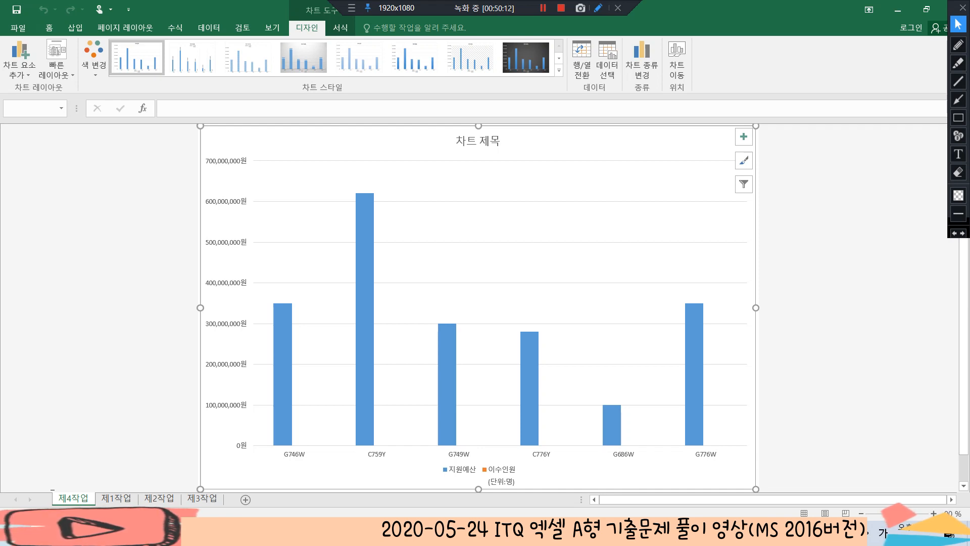
left_click_drag(222, 498, 223, 498)
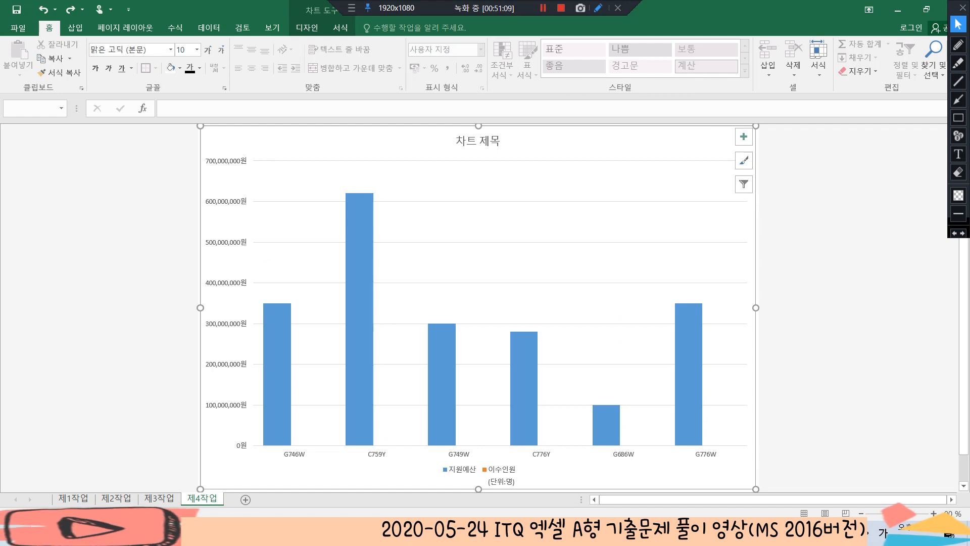
Apply the chart style with horizontally striped columns and the quick layout with the title above and the legend below the plot
left_click(307, 27)
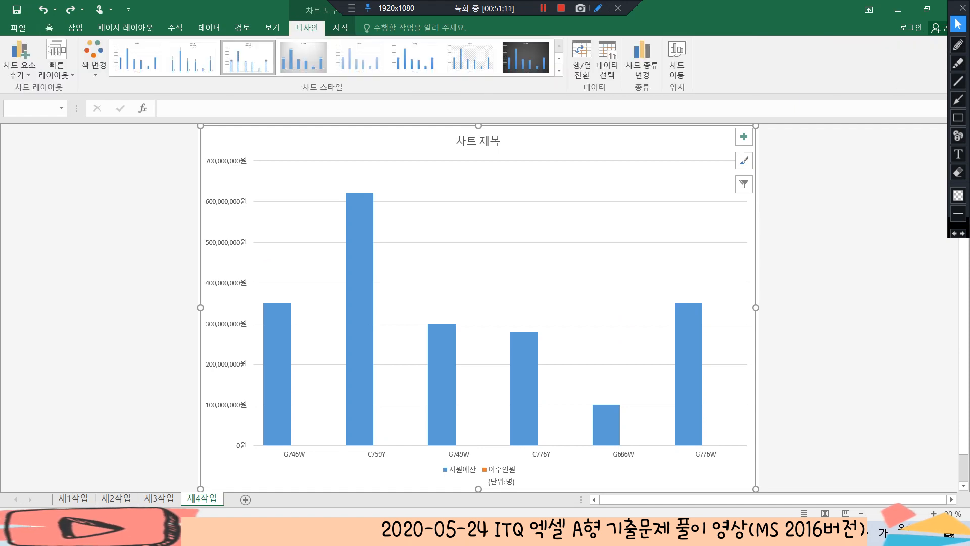
left_click(247, 57)
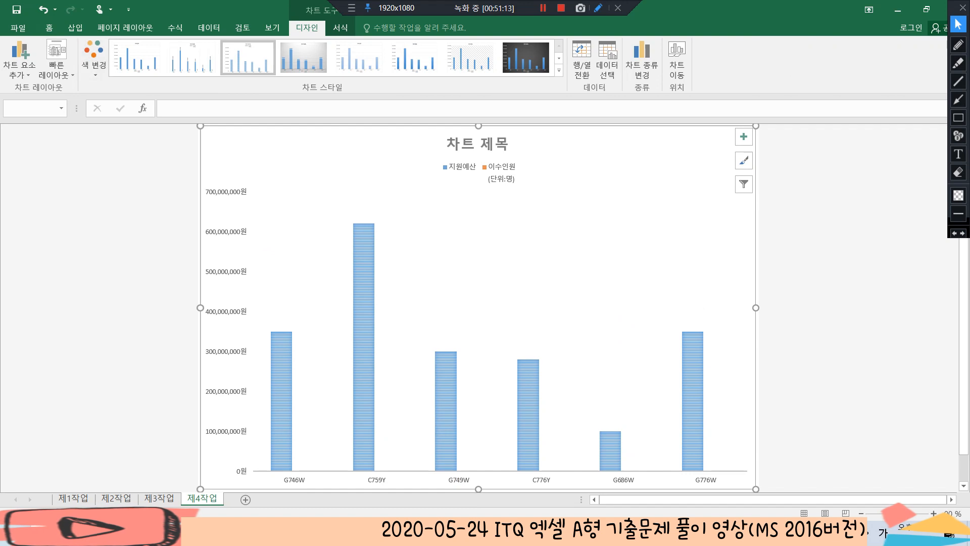
left_click(56, 58)
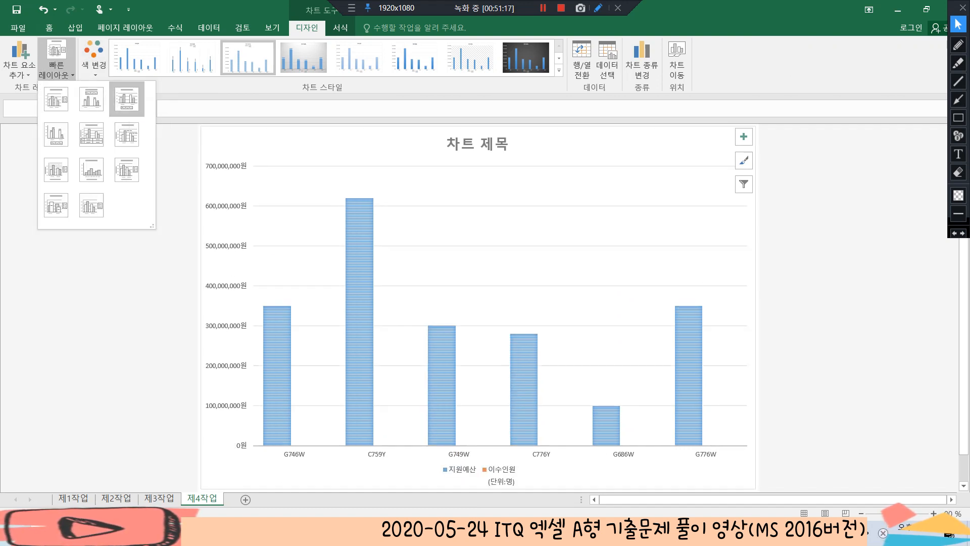
left_click(126, 99)
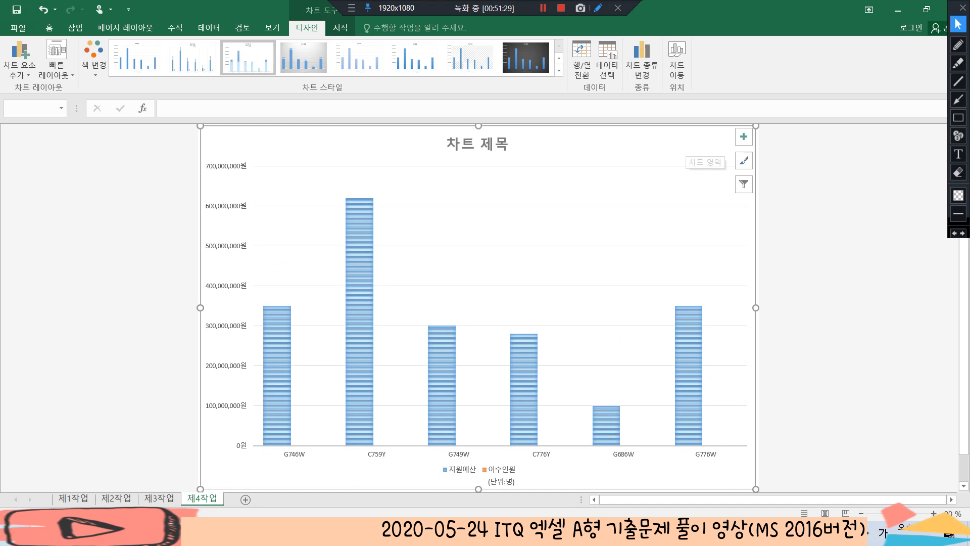
Set the font of the whole chart area to 굴림 at 11 pt
left_click(49, 28)
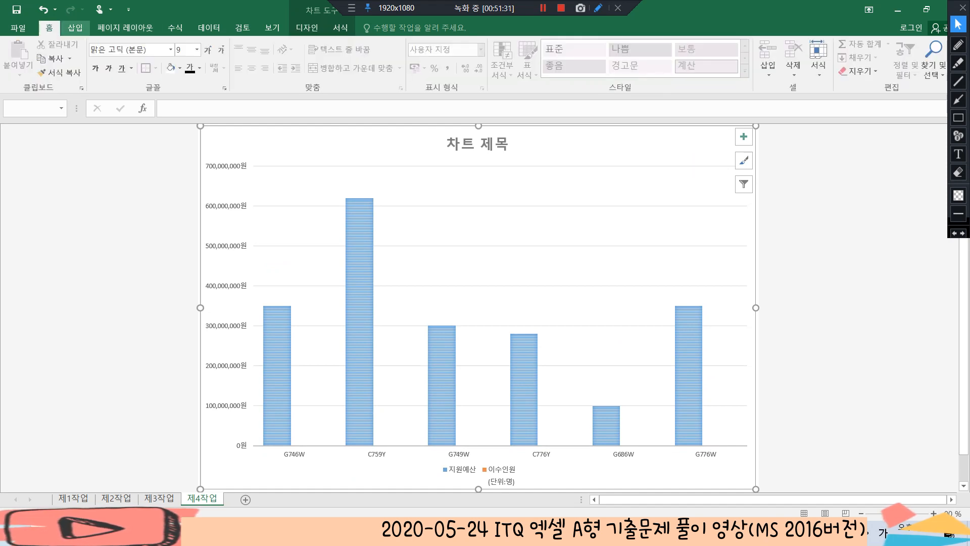
left_click(126, 50)
type("굴림")
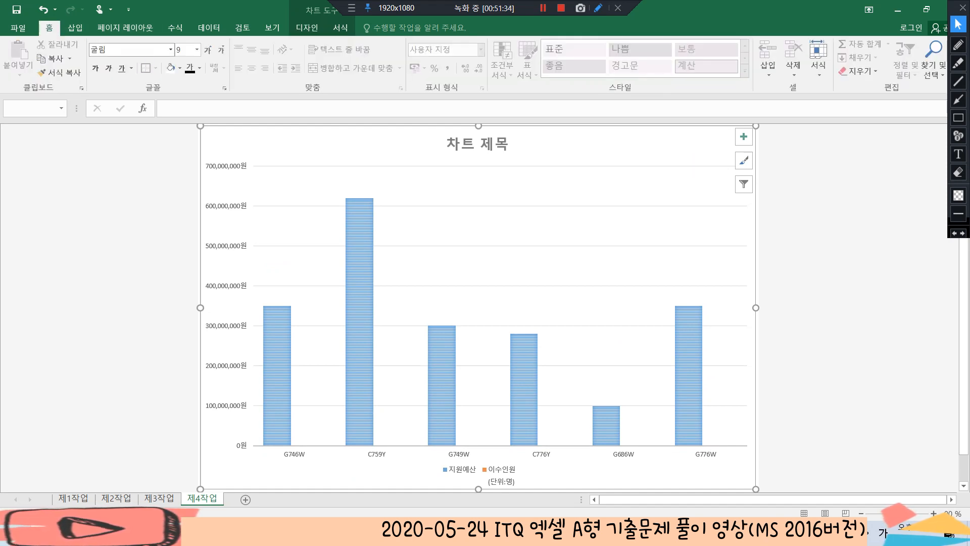
key("Return")
left_click(184, 50)
type("11")
key("Return")
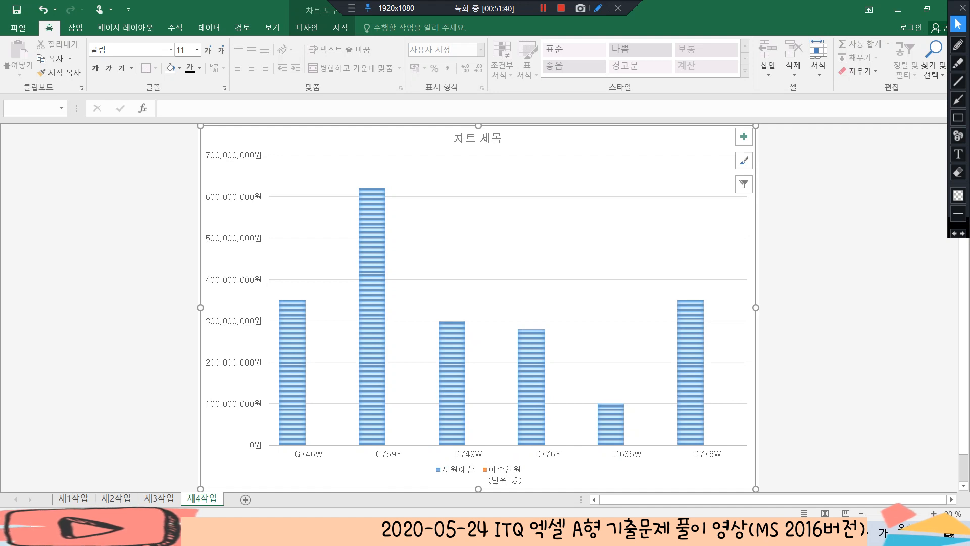
Fill the chart area with the pink tissue-paper texture
left_click(306, 27)
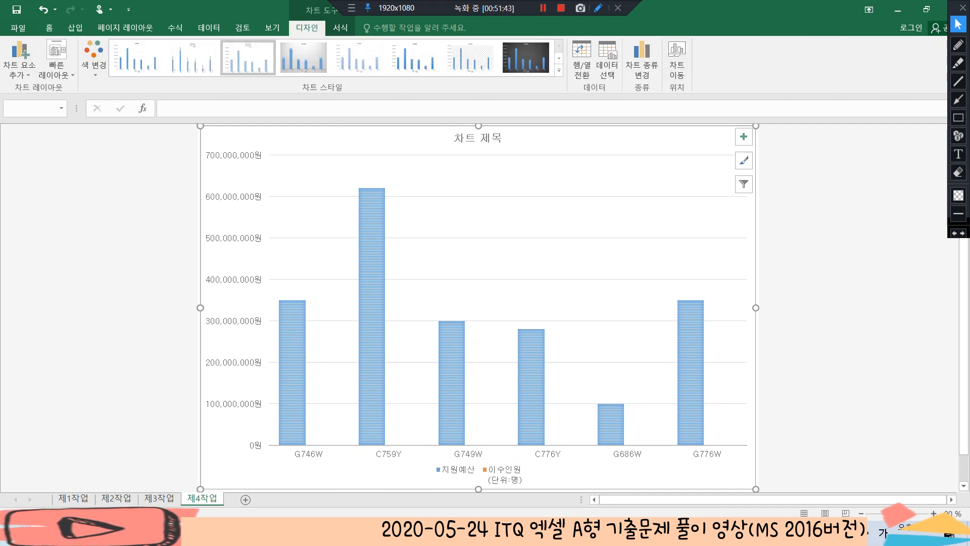
left_click(340, 27)
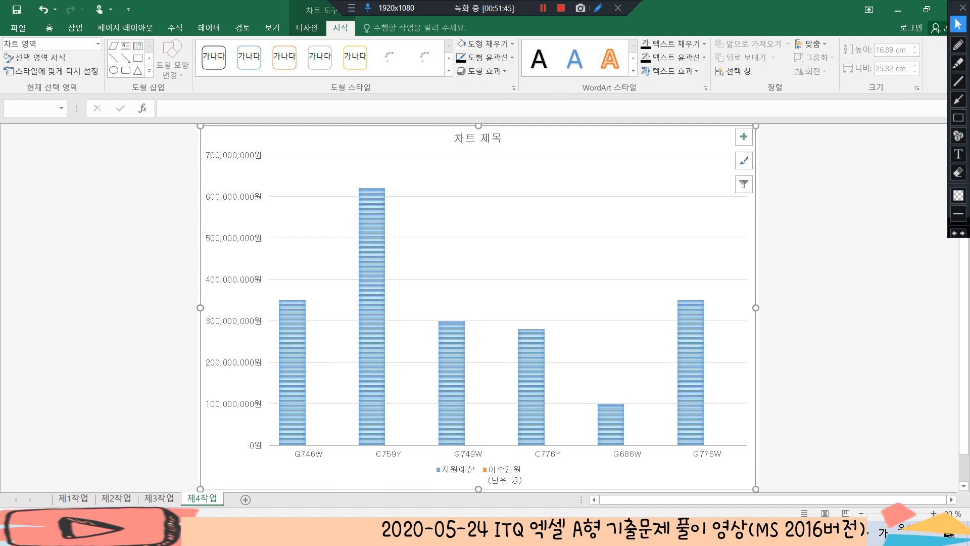
left_click(485, 43)
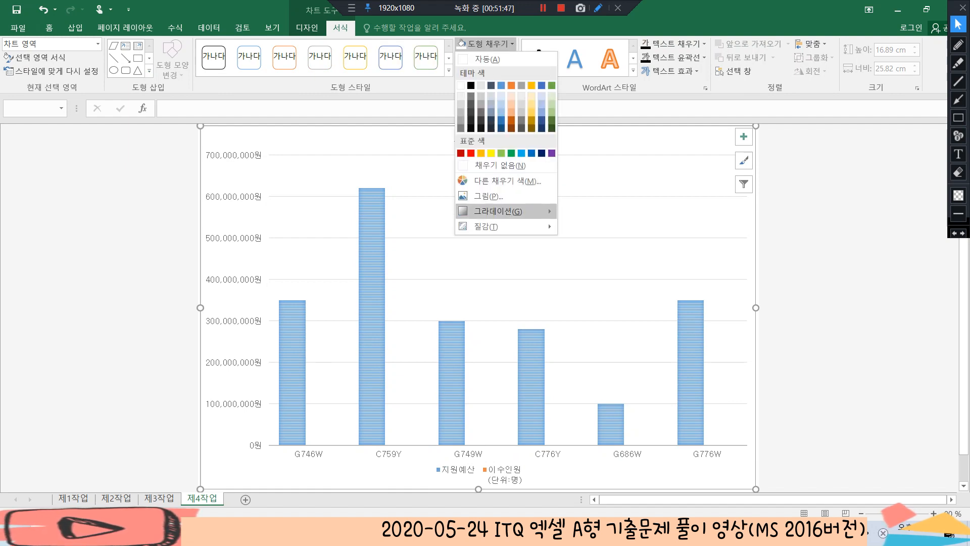
mouse_move(500, 226)
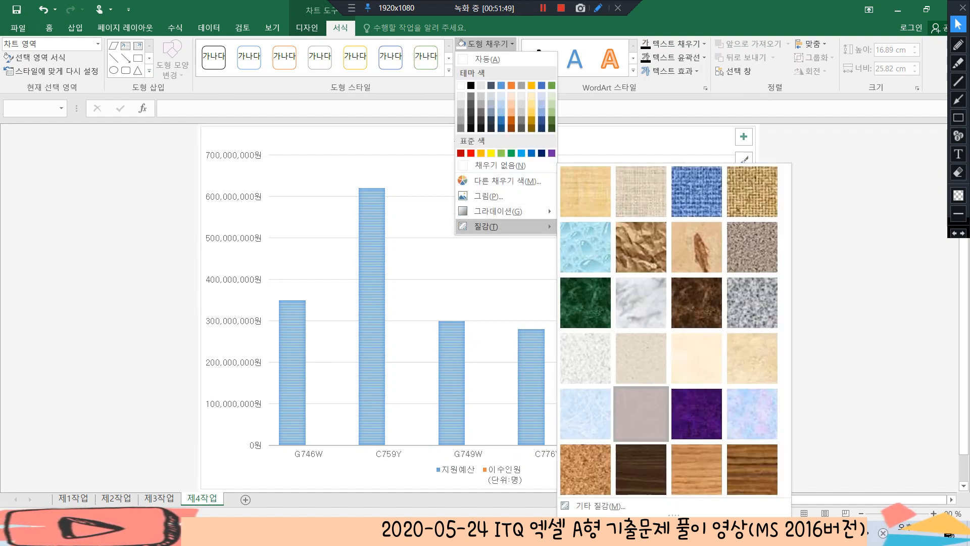
left_click(640, 413)
key("Escape")
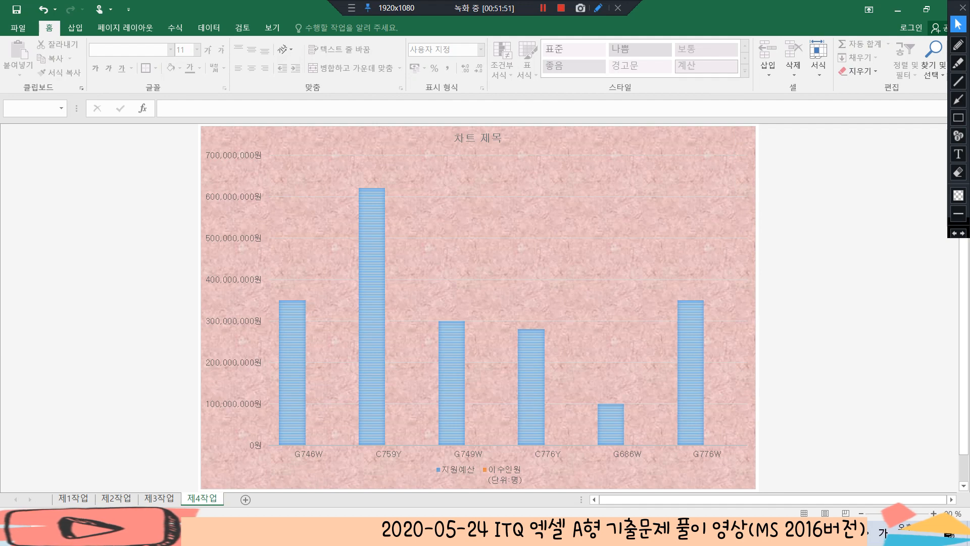
Fill the chart's plot area with solid white
left_click(498, 259)
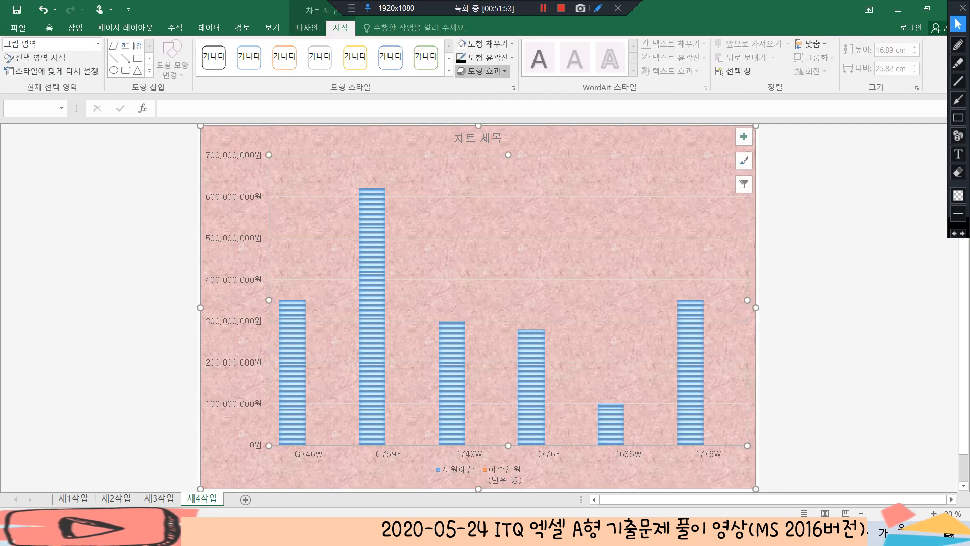
left_click(485, 43)
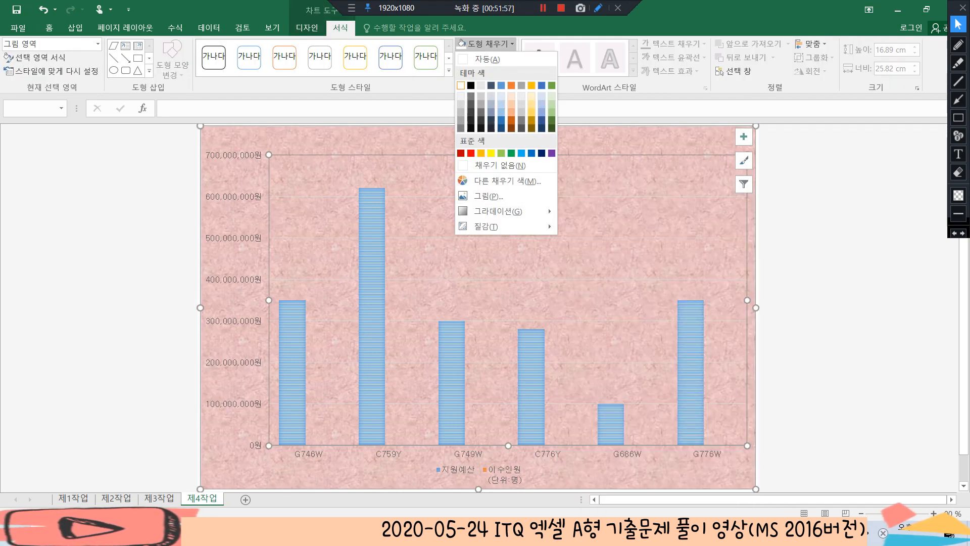
left_click(460, 84)
key("Escape")
key("Escape")
left_click(606, 140)
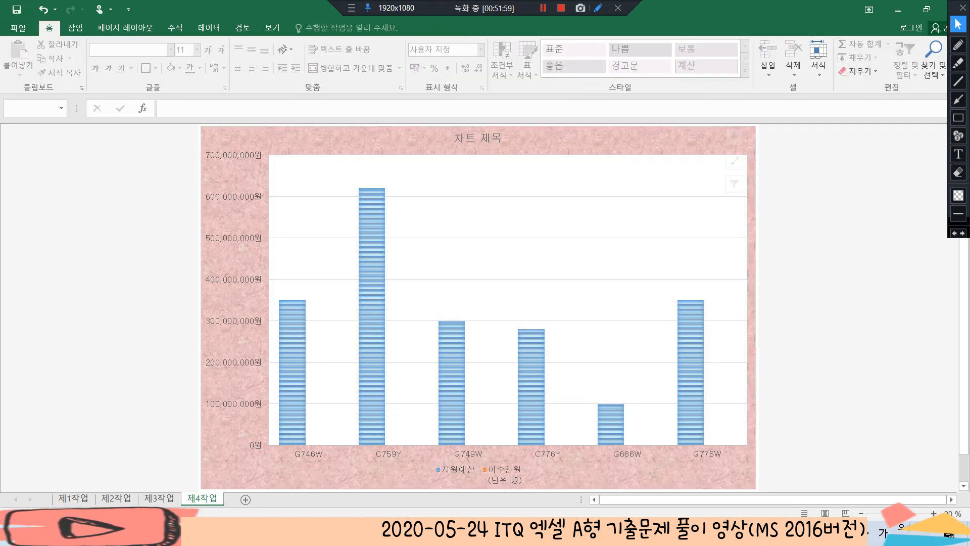
left_click(596, 177)
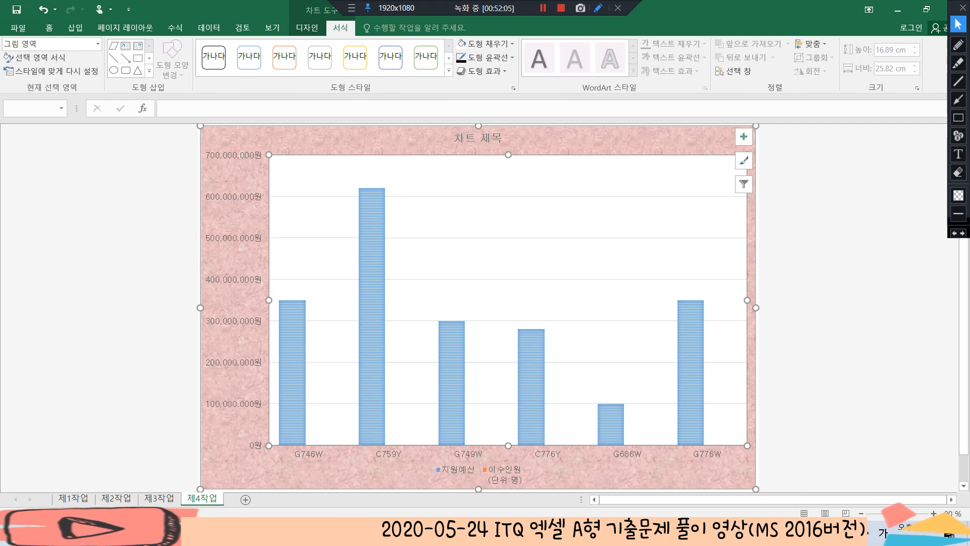
Replace the chart title with "경기도 및 충청도 청소년 노동인원 교육 현황"
left_click(478, 138)
left_click_drag(503, 138, 453, 138)
type("경기도 미")
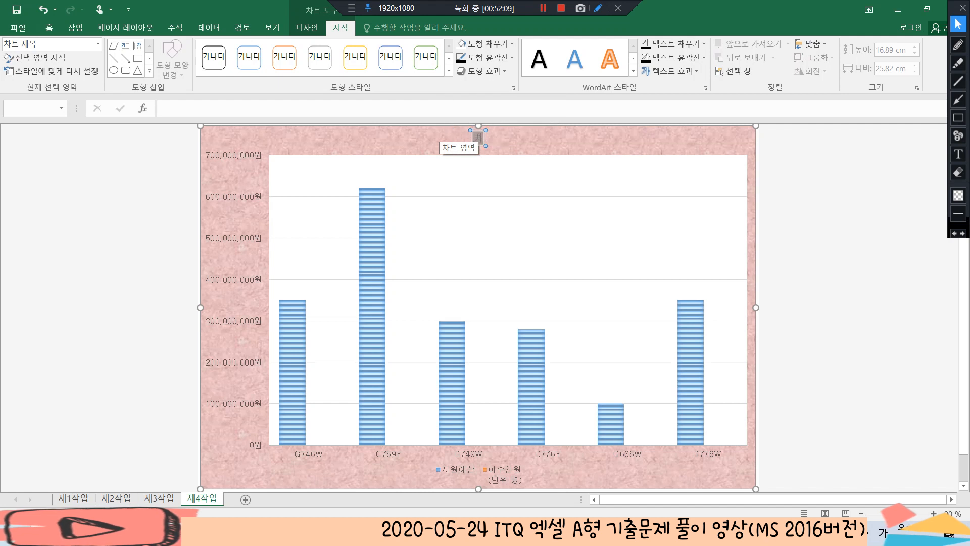
type("및 충")
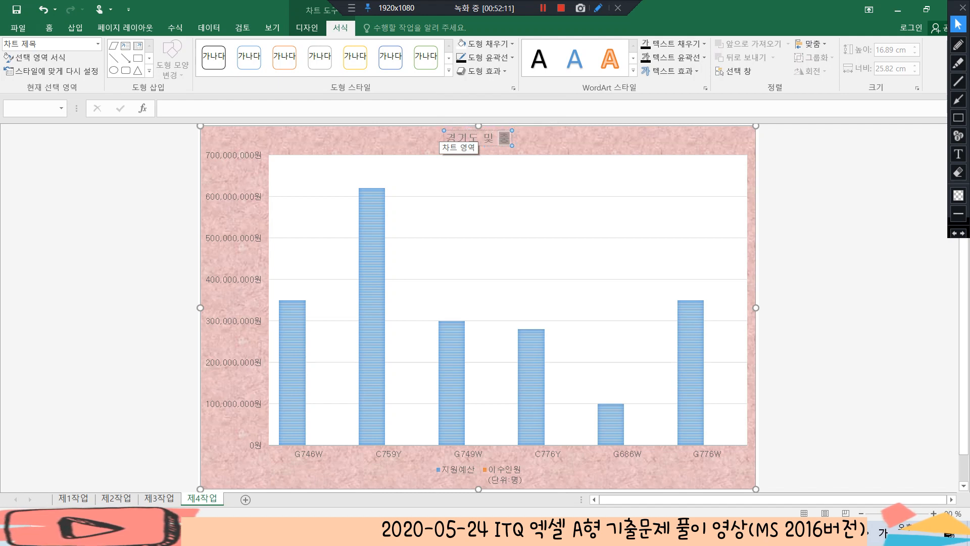
type("청도 청소")
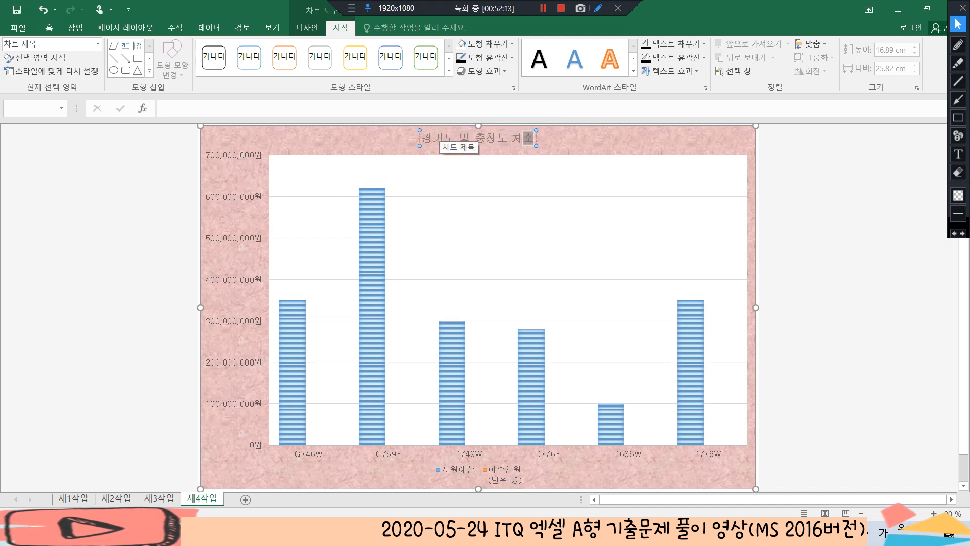
type("년 노도이")
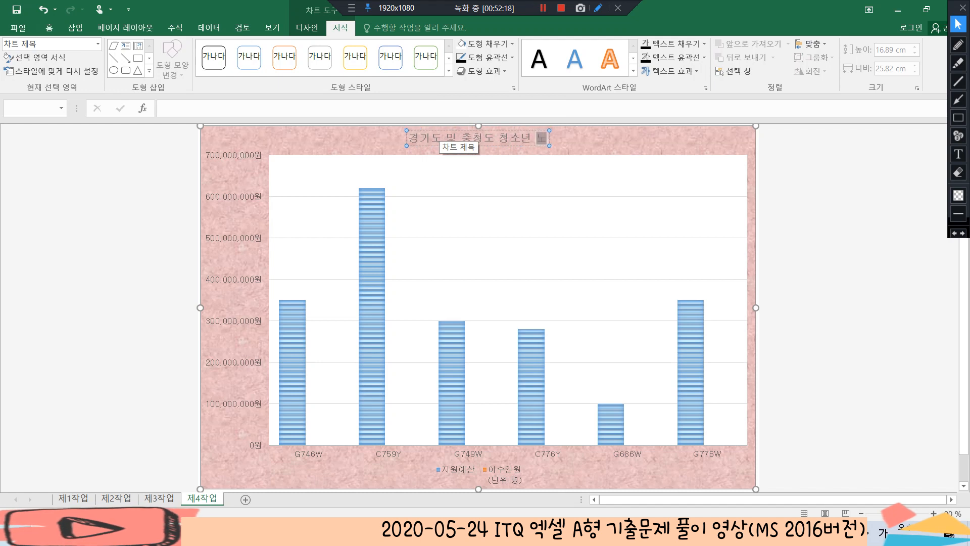
key("BackSpace")
key("BackSpace")
key("BackSpace")
key("BackSpace")
type("동인원")
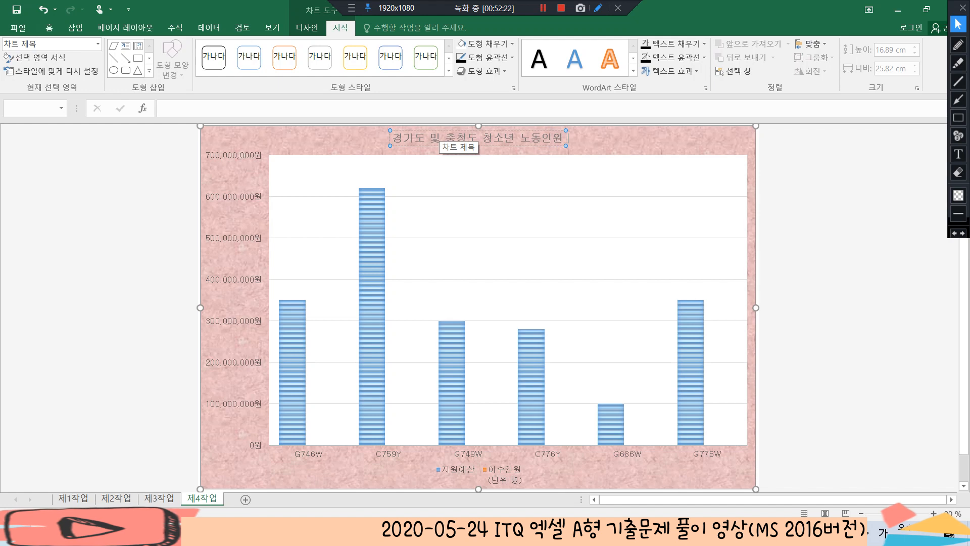
type(" 교육 ㅎㅕㄴ황")
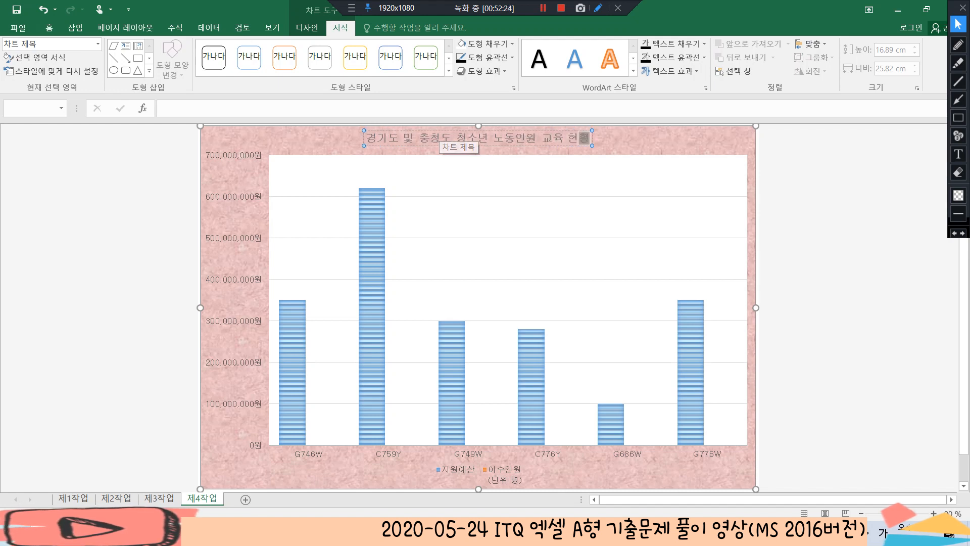
left_click(538, 146)
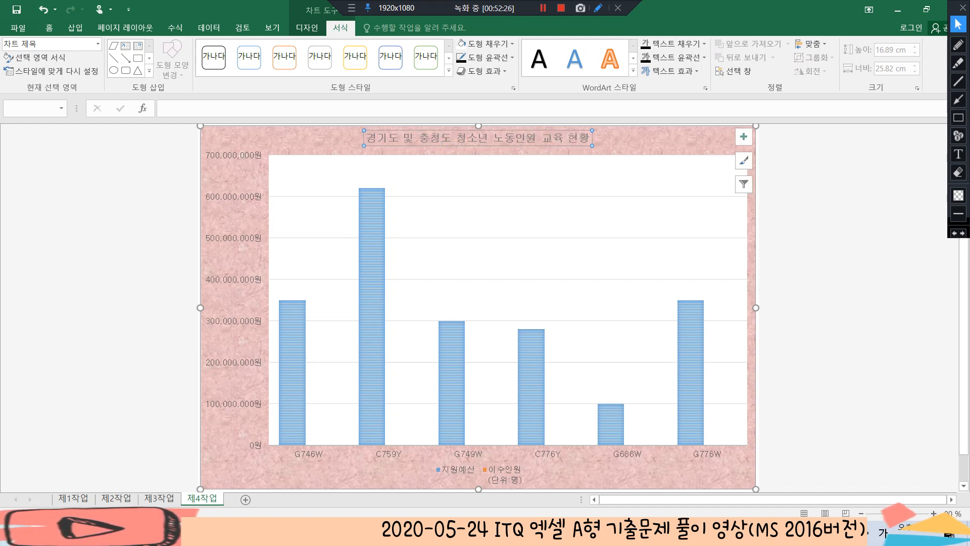
Format the chart title text in 굴림, 20 pt, with black font colour
left_click(49, 28)
left_click(126, 50)
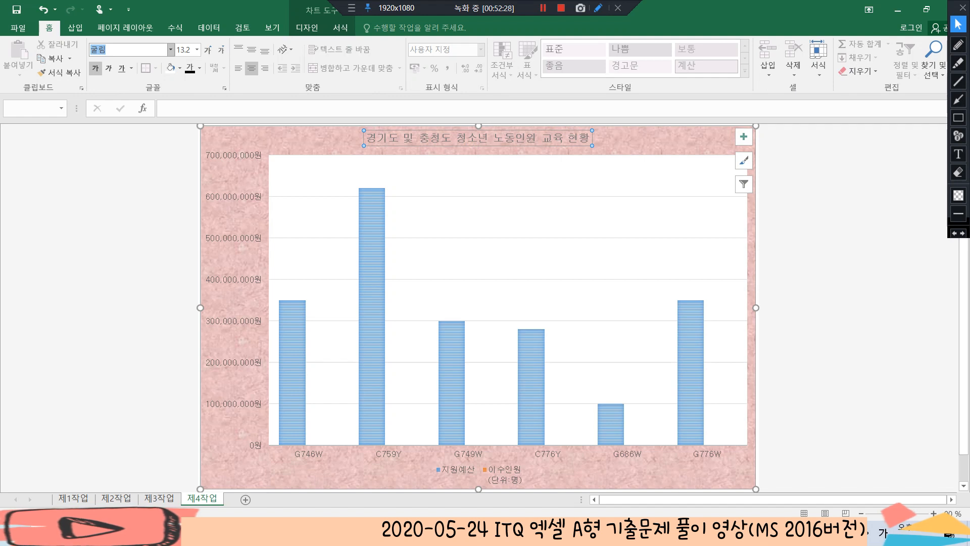
key("Return")
left_click(183, 50)
type("20")
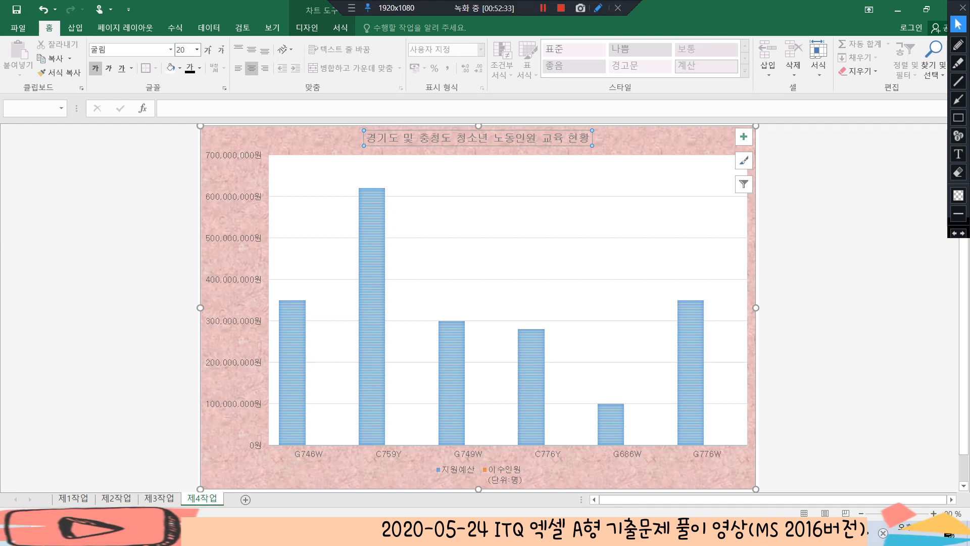
key("Return")
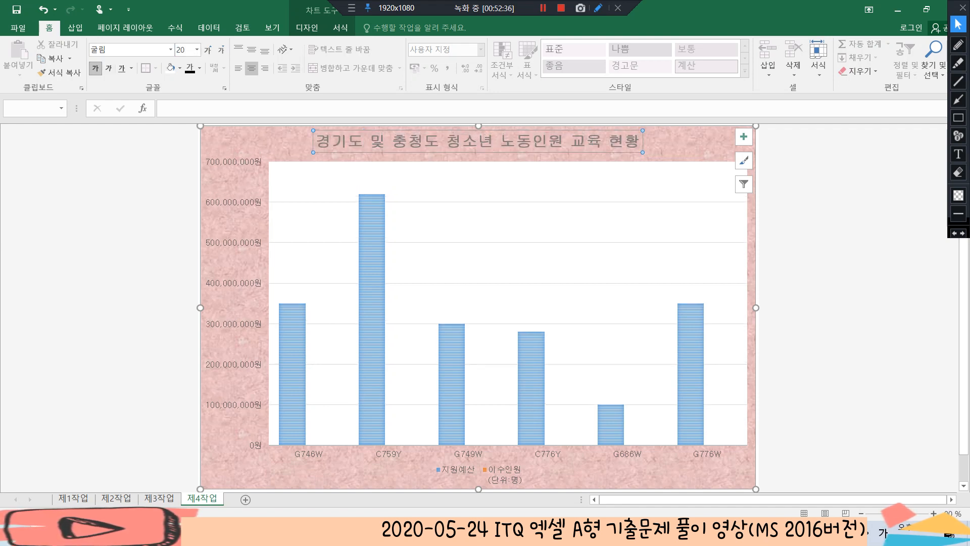
left_click(189, 68)
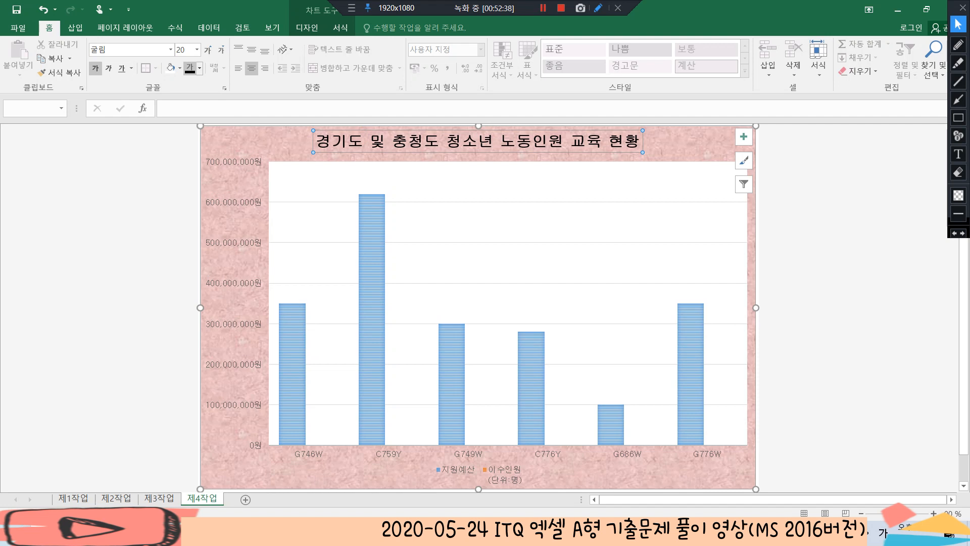
Give the chart title box a white fill and a black outline
left_click(340, 27)
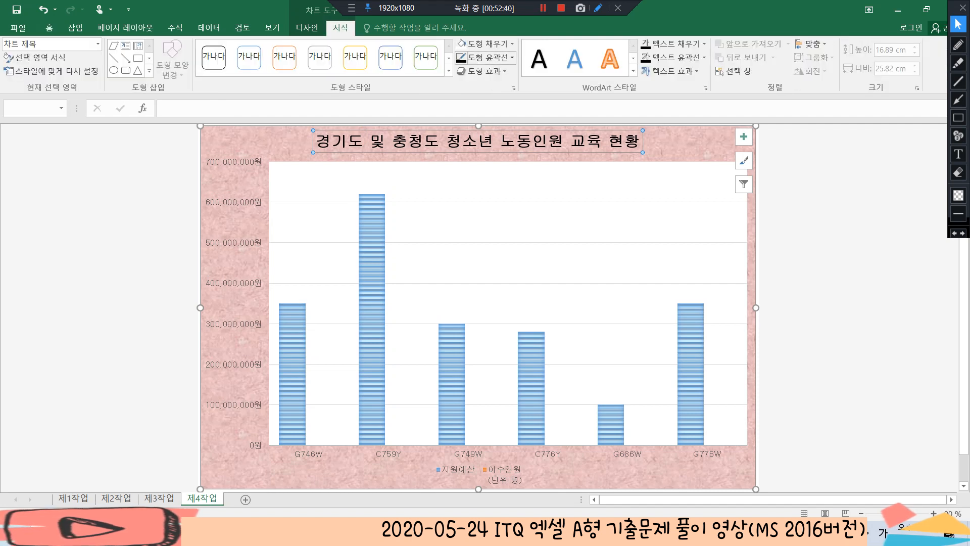
left_click(485, 43)
left_click(471, 85)
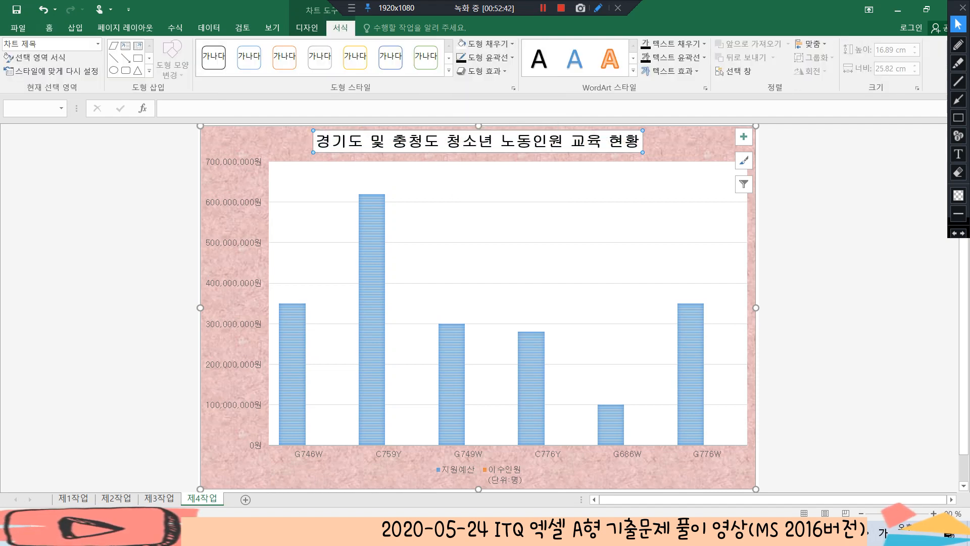
left_click(485, 57)
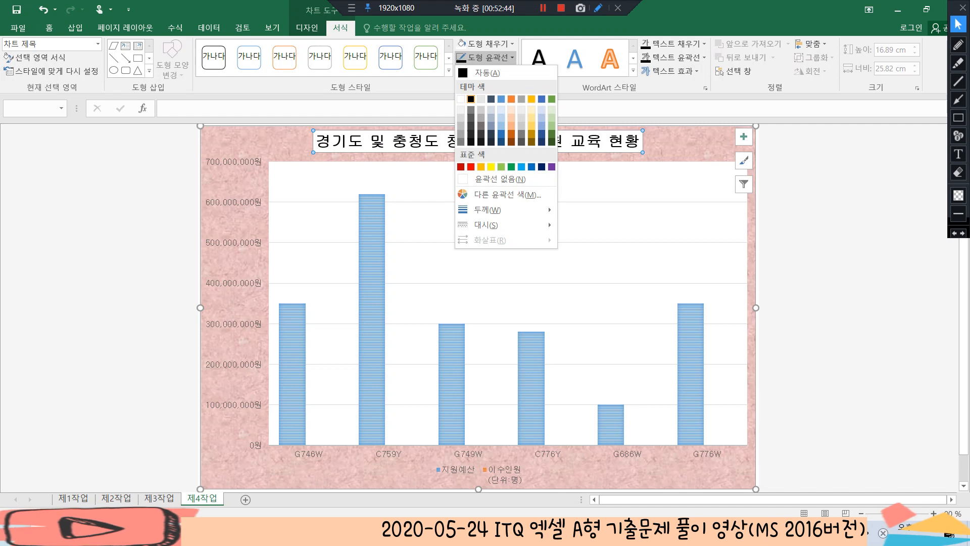
left_click(471, 99)
left_click(828, 202)
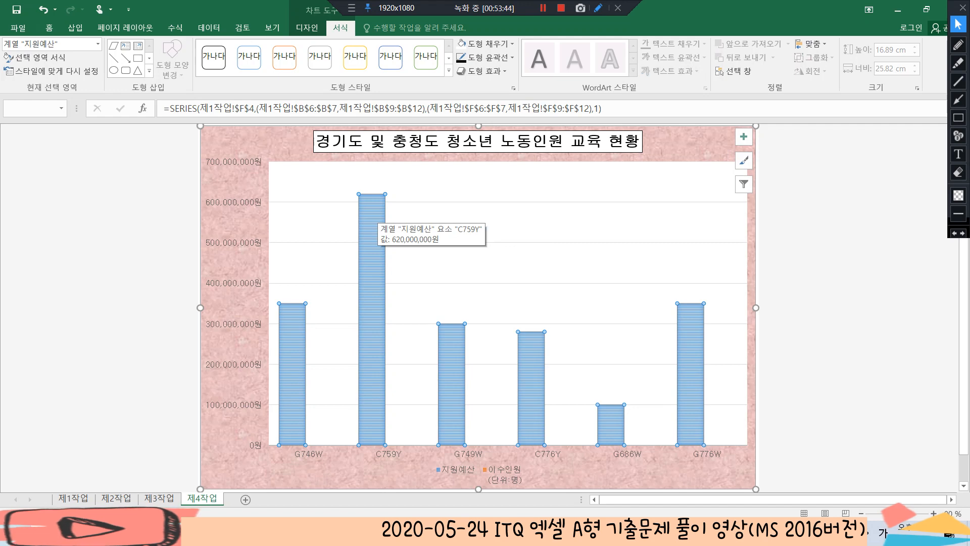
Change the 지원예산 series to 표식이 있는 꺾은선형 and plot it on the secondary axis
right_click(371, 207)
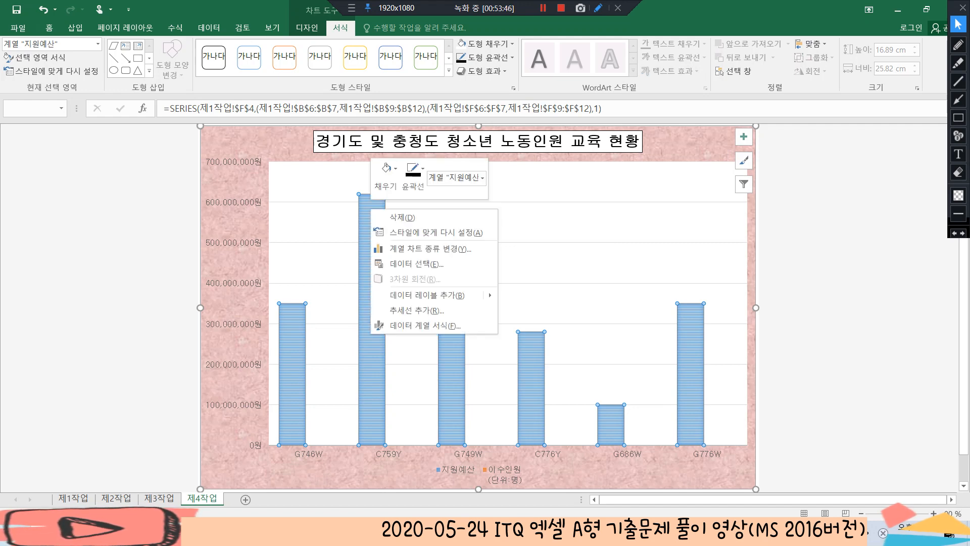
left_click(399, 247)
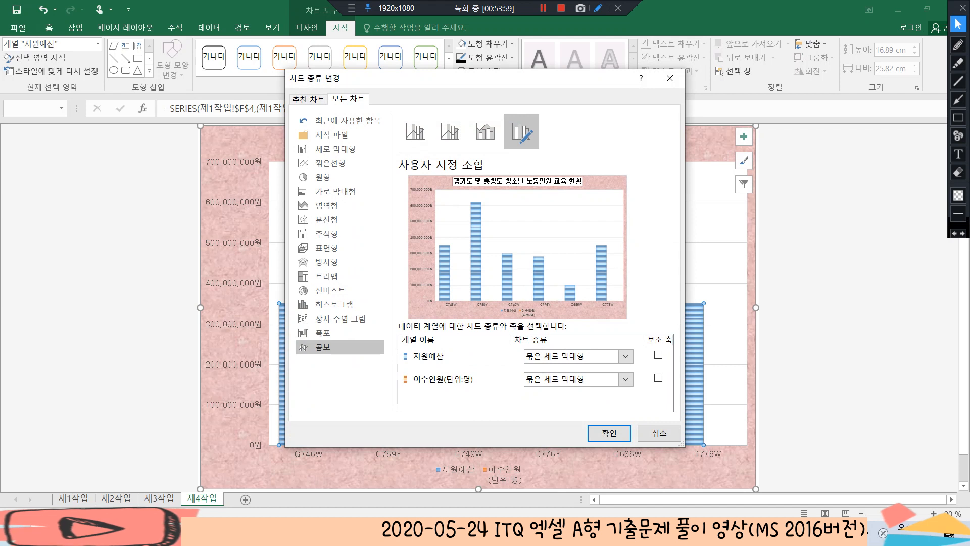
left_click(625, 357)
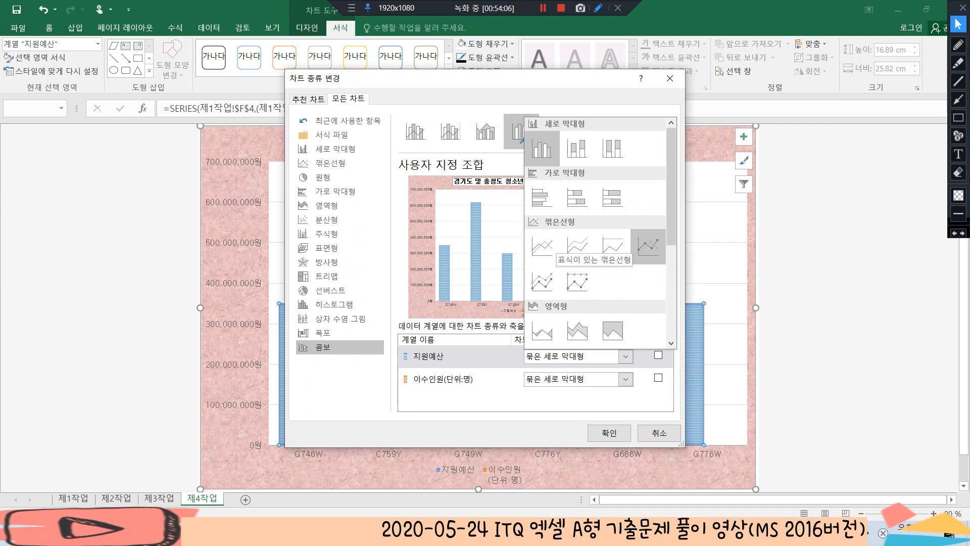
left_click(648, 246)
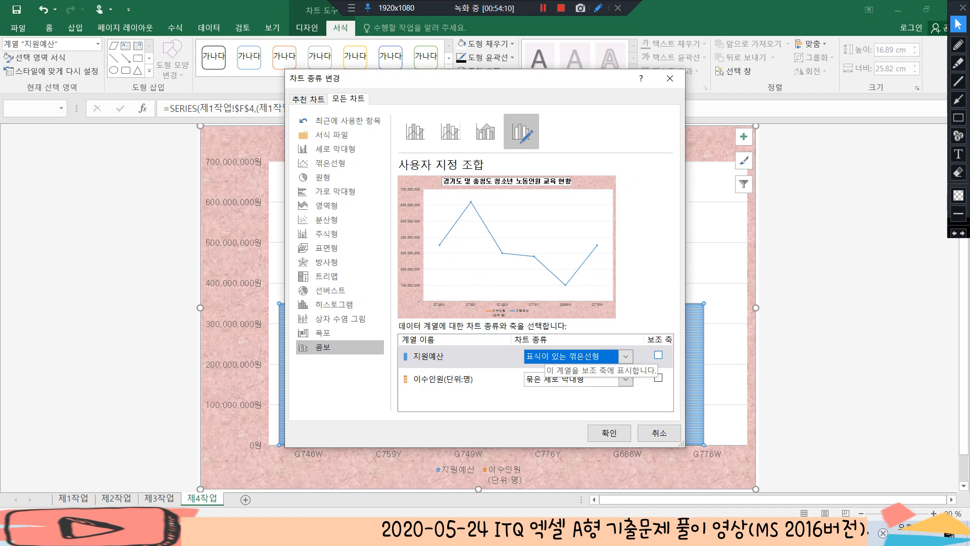
left_click(658, 355)
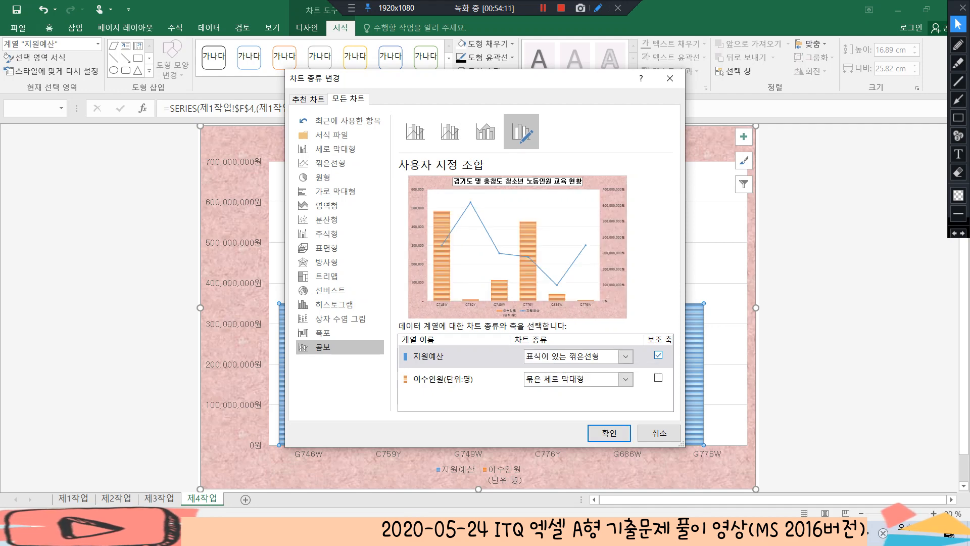
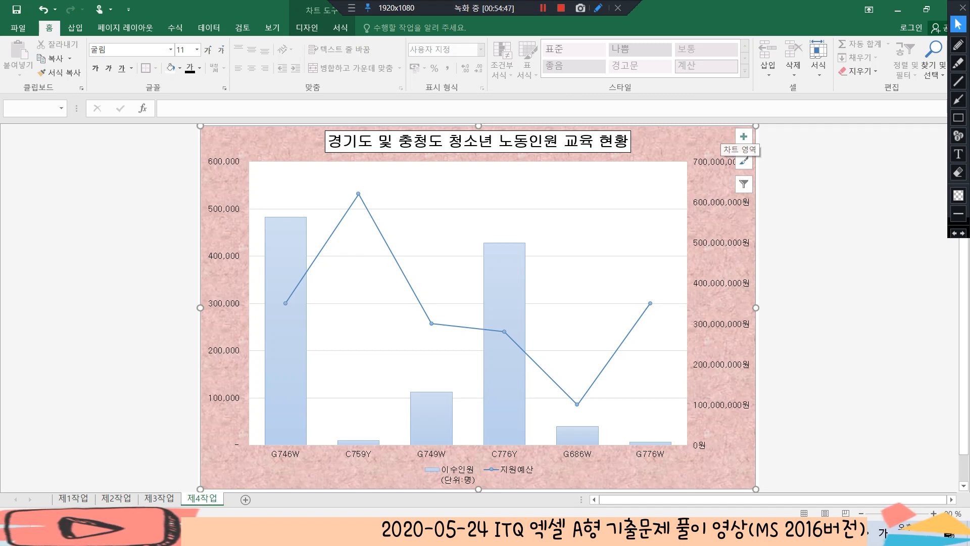
Add a data label to only the G746W column of the 이수인원(단위:명) series
mouse_move(291, 227)
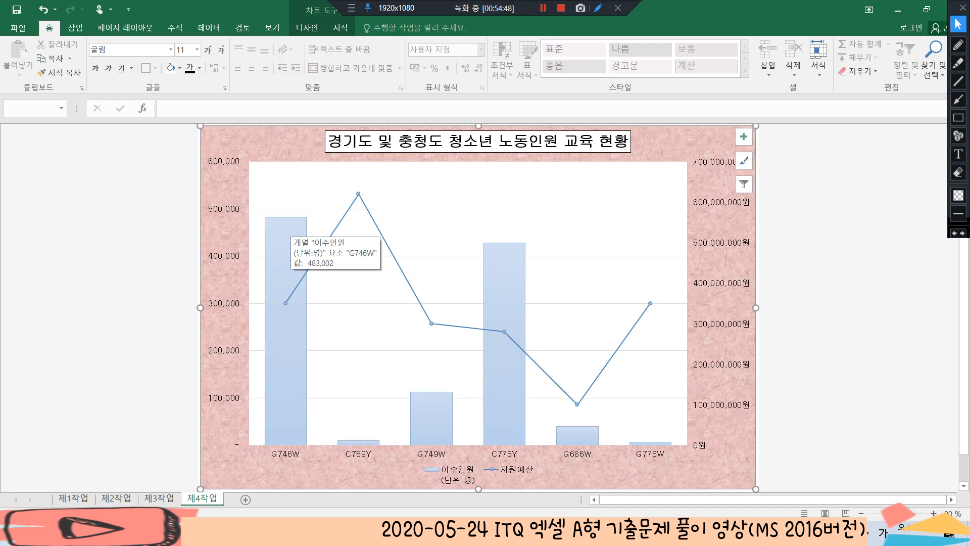
left_click(289, 229)
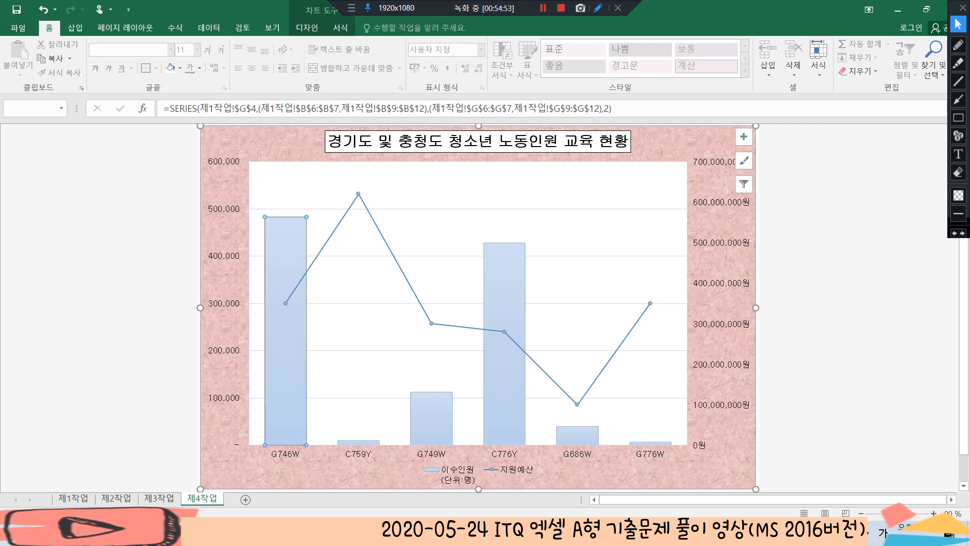
right_click(281, 223)
mouse_move(343, 309)
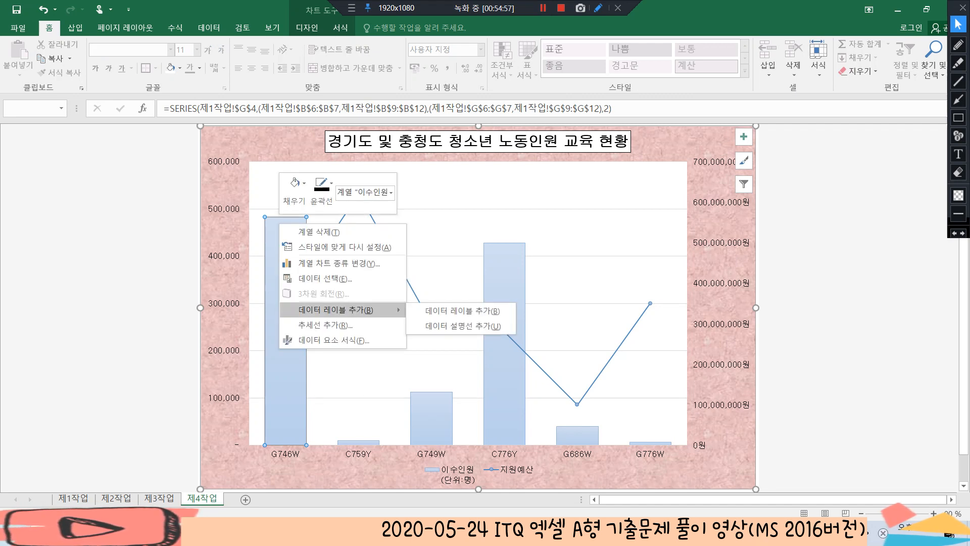
left_click(462, 311)
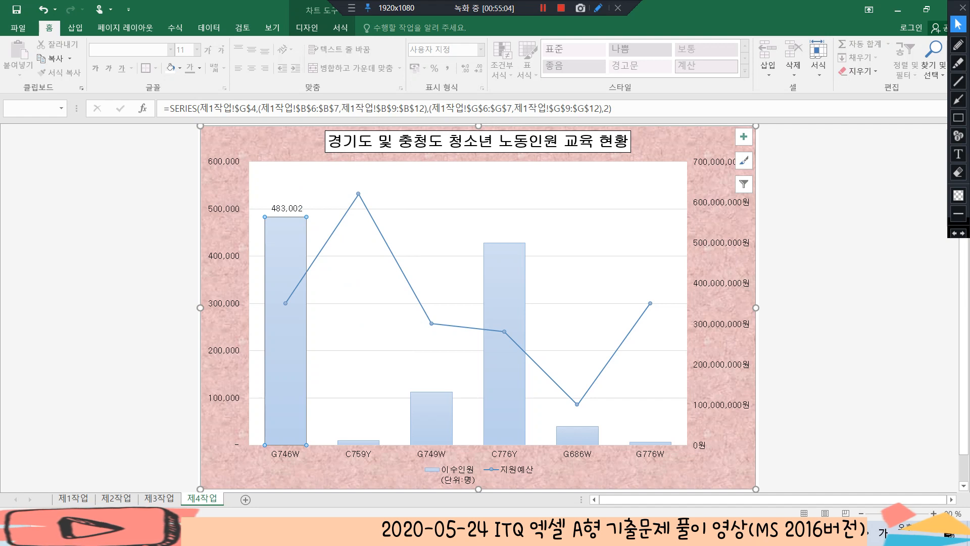
Change the major gridlines of the primary vertical axis to the 파선 dash style
left_click(462, 304)
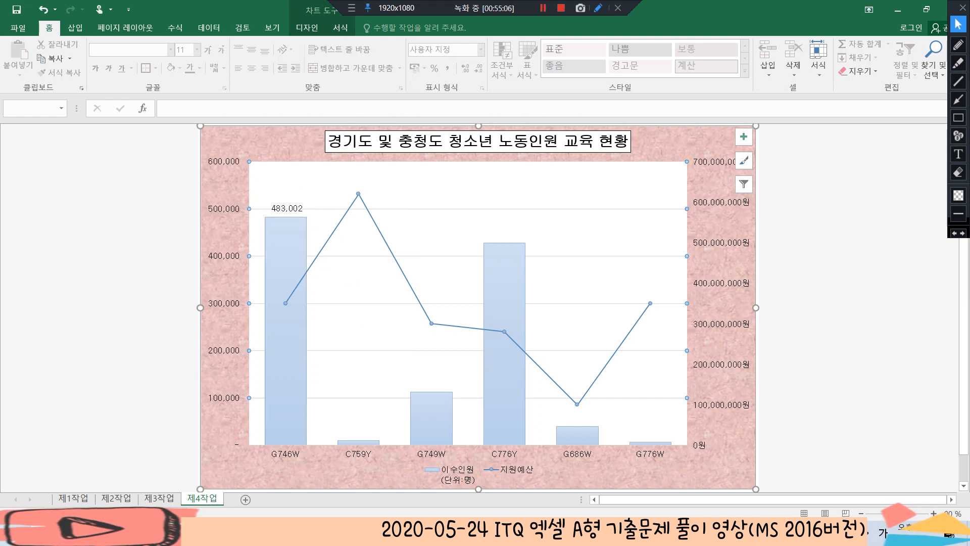
left_click(340, 27)
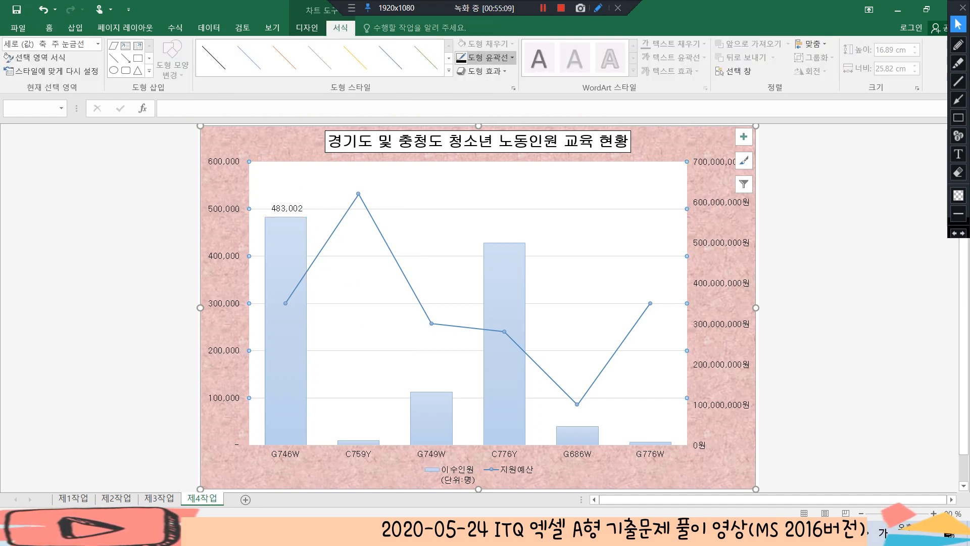
left_click(486, 57)
mouse_move(500, 225)
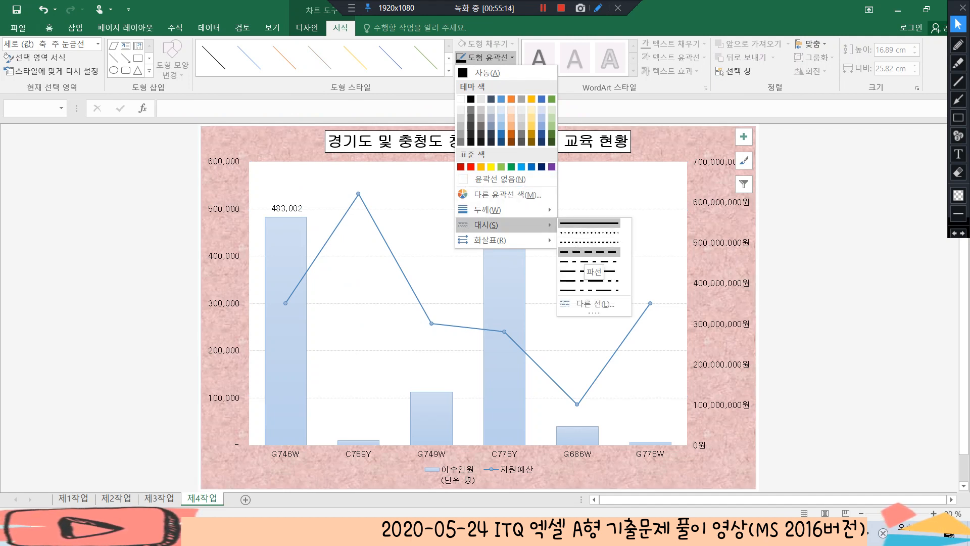
left_click(588, 251)
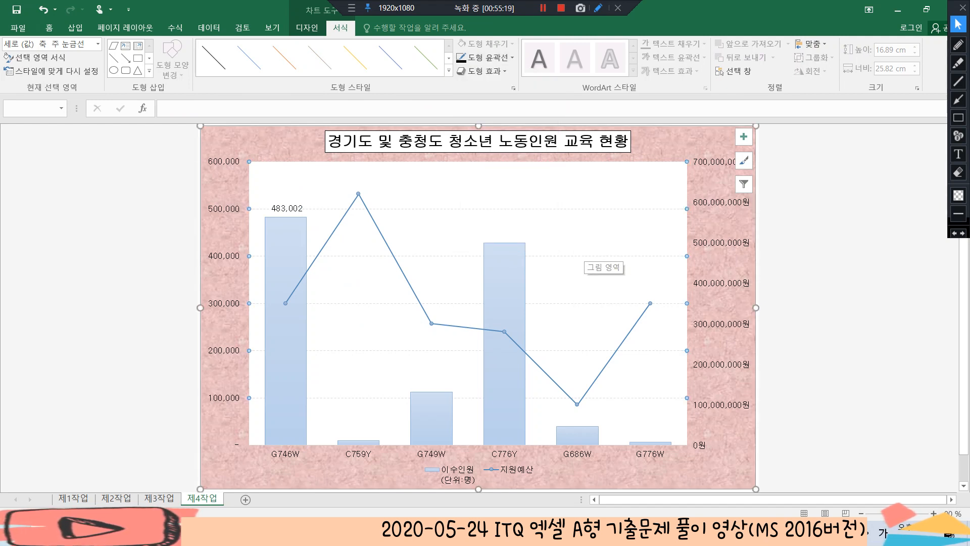
left_click(823, 313)
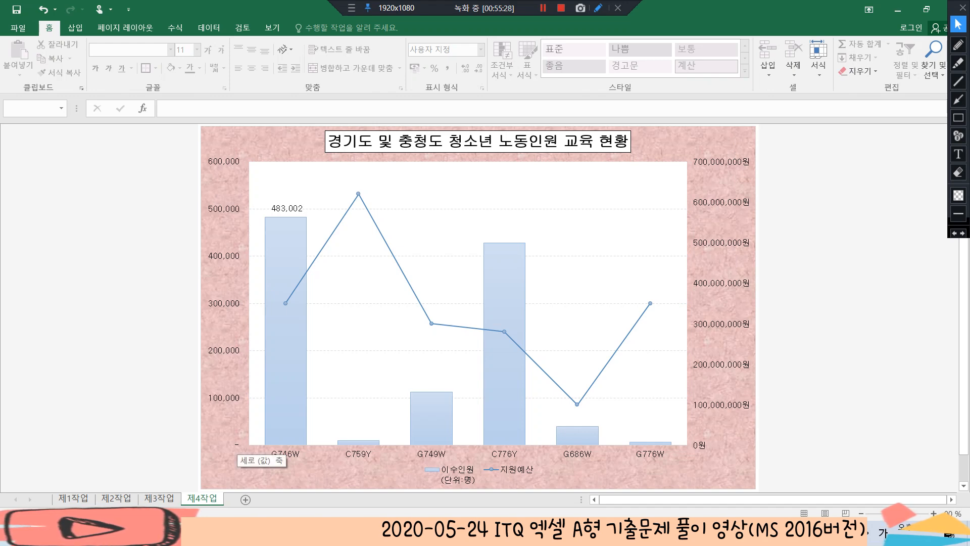
Set the number format category of the primary vertical axis to 숫자
double_click(235, 445)
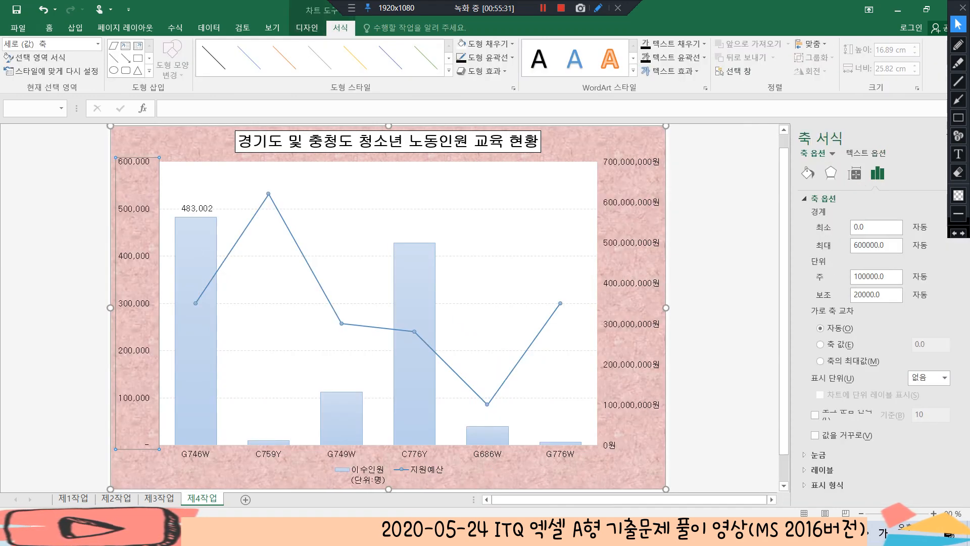
scroll(935, 394, "down", 3)
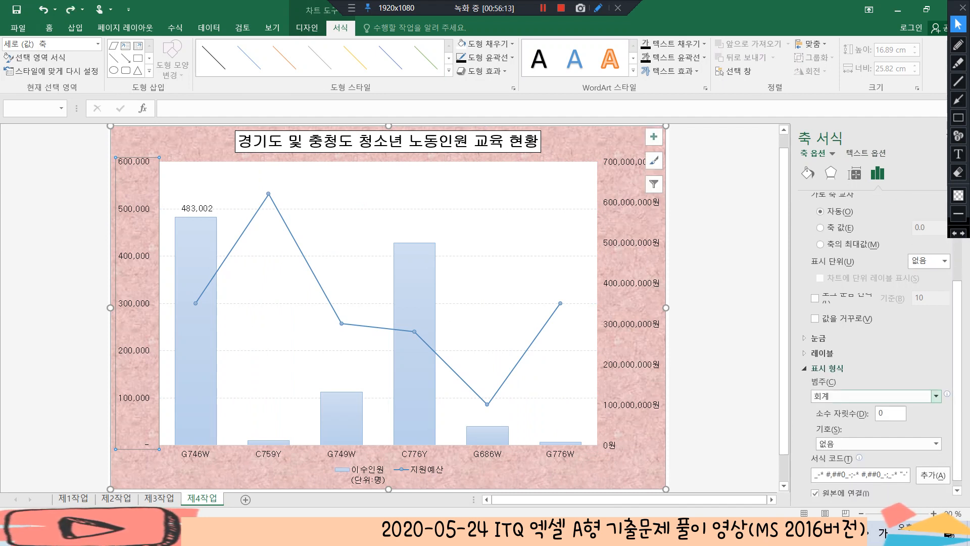
left_click(936, 395)
left_click(828, 261)
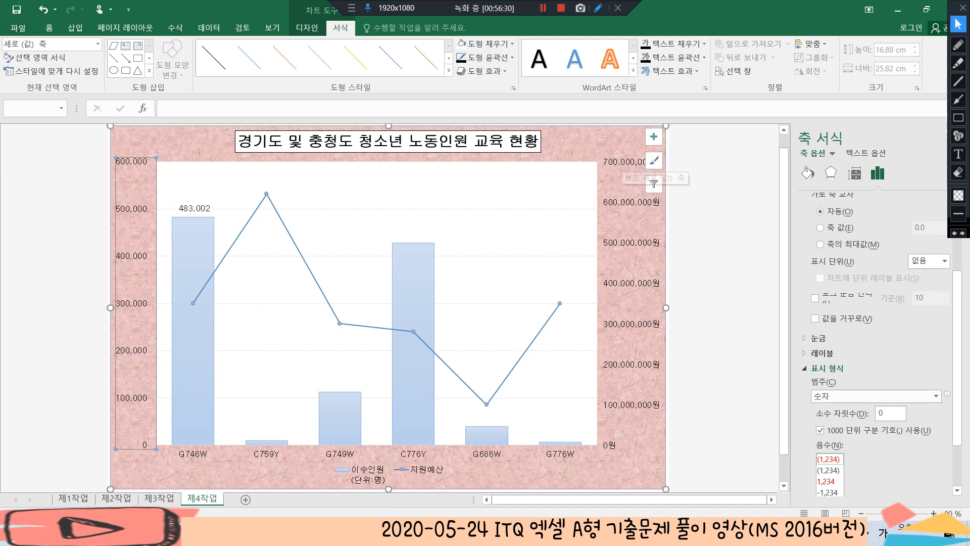
Set the secondary vertical axis maximum to 8.0E8 and its major unit to 2.0E8
left_click(624, 167)
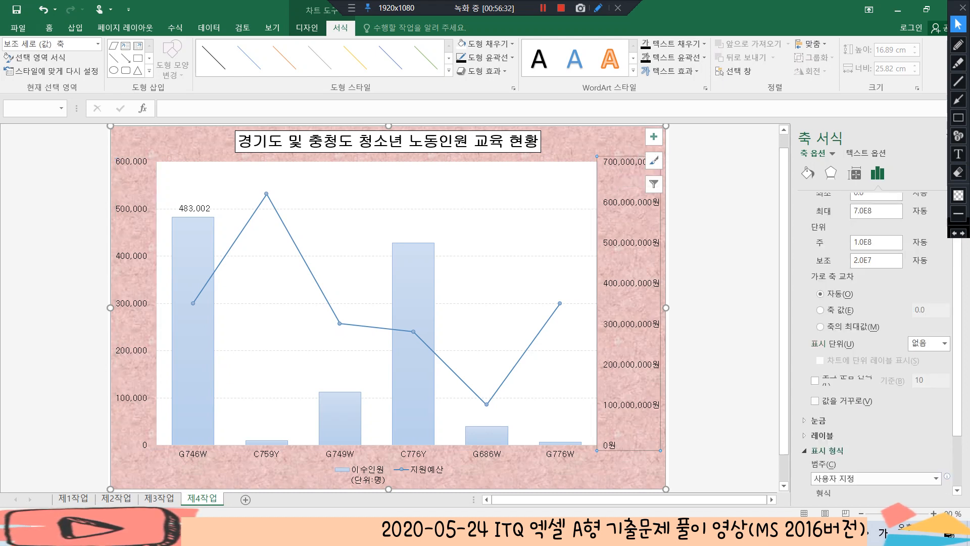
left_click(857, 246)
key("BackSpace")
type("8")
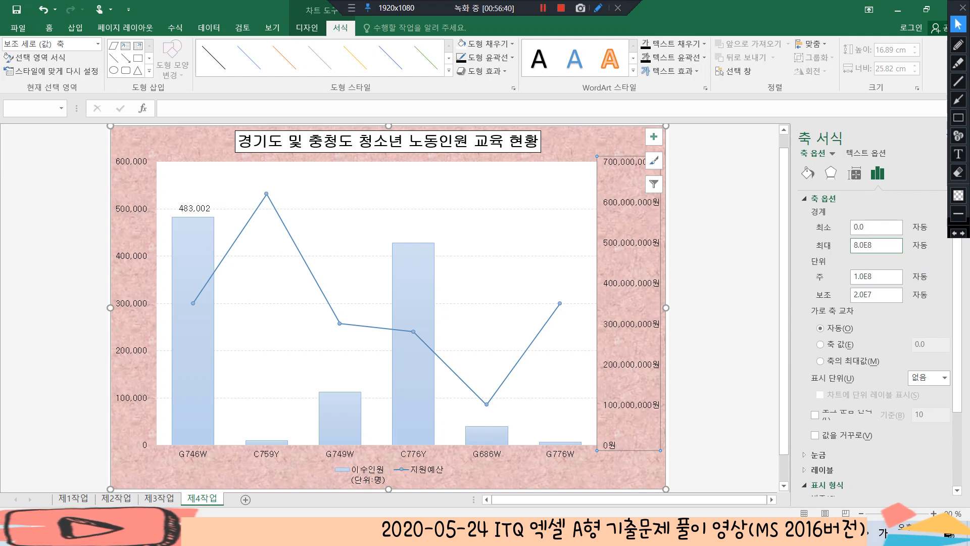
key("Tab")
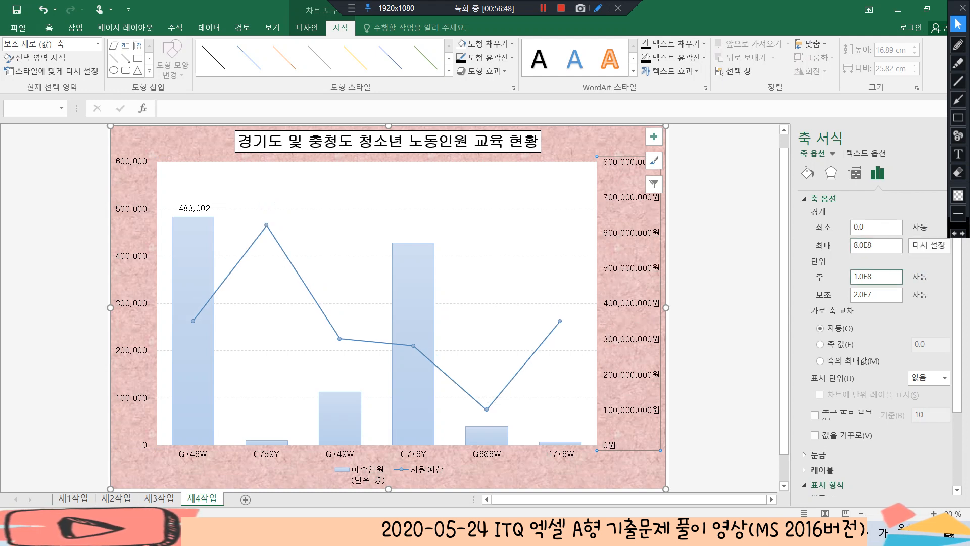
key("BackSpace")
type("2")
left_click(723, 273)
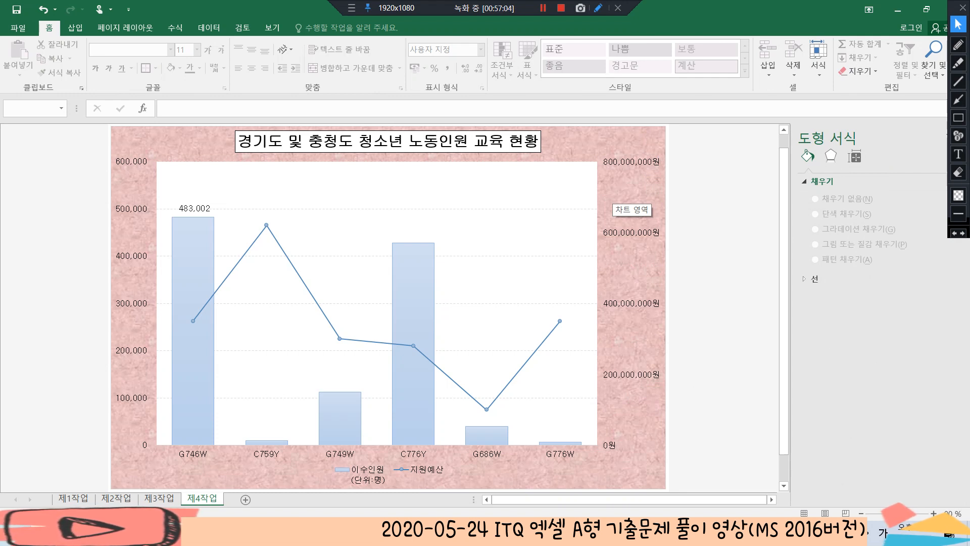
Insert a rounded rectangular callout about 1.58 cm by 3.95 cm in the chart, with its tail pointing at the G746W data label
left_click(613, 194)
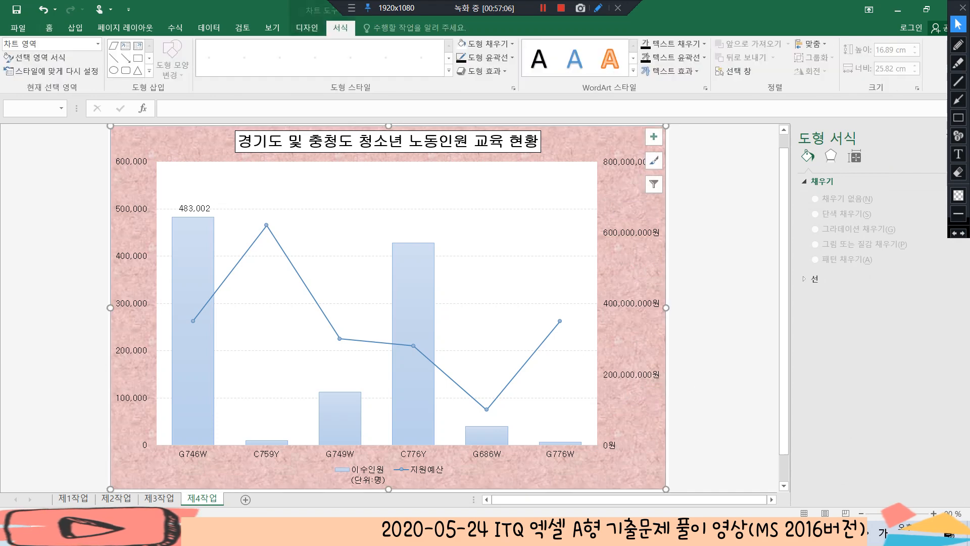
left_click(76, 28)
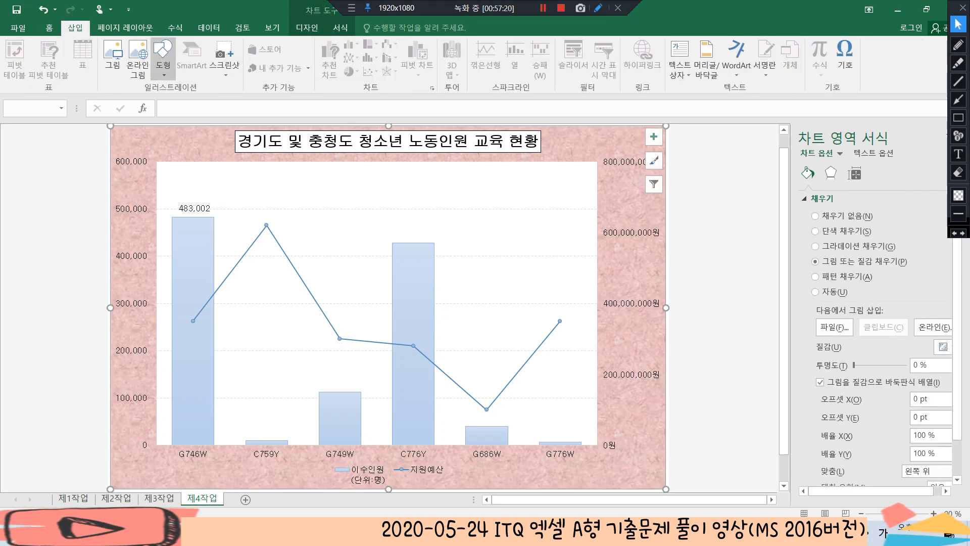
left_click(162, 55)
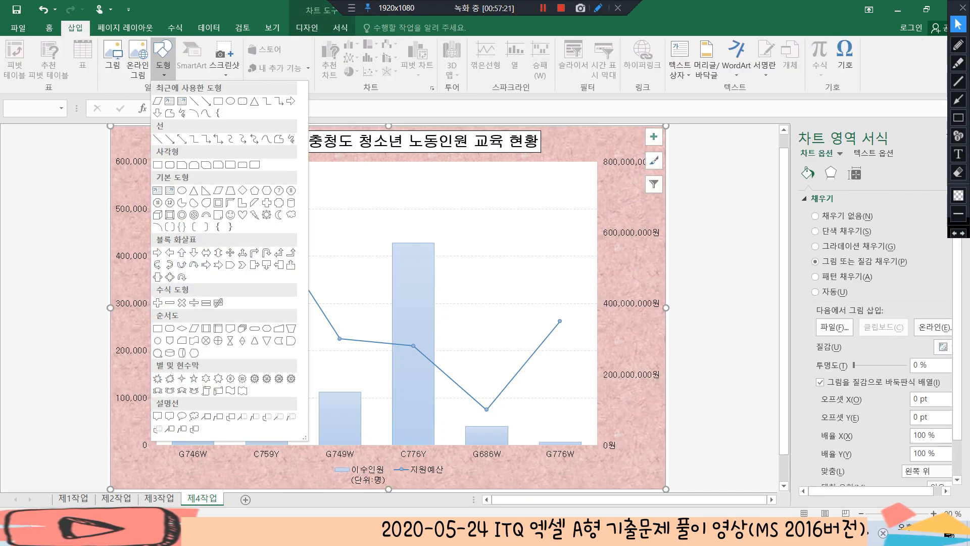
left_click(170, 416)
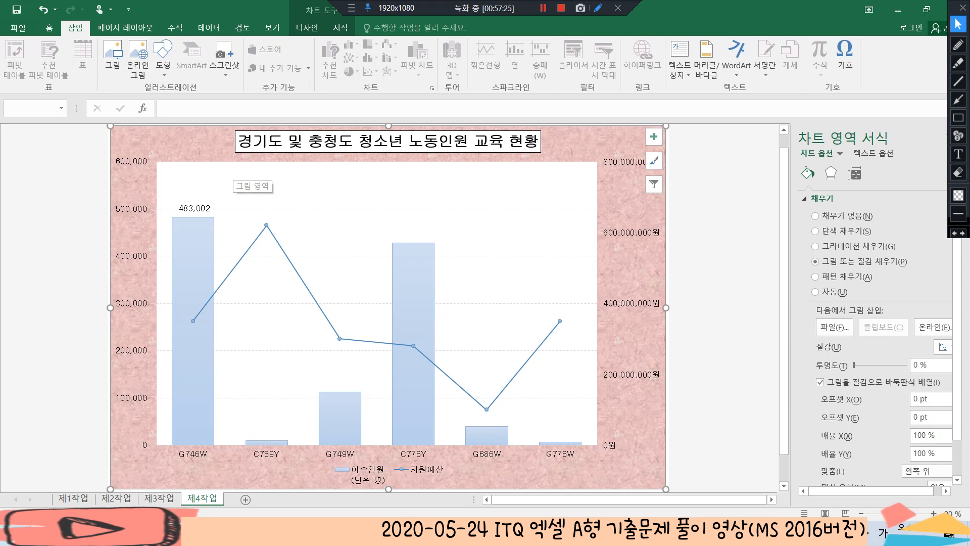
left_click_drag(224, 171, 310, 205)
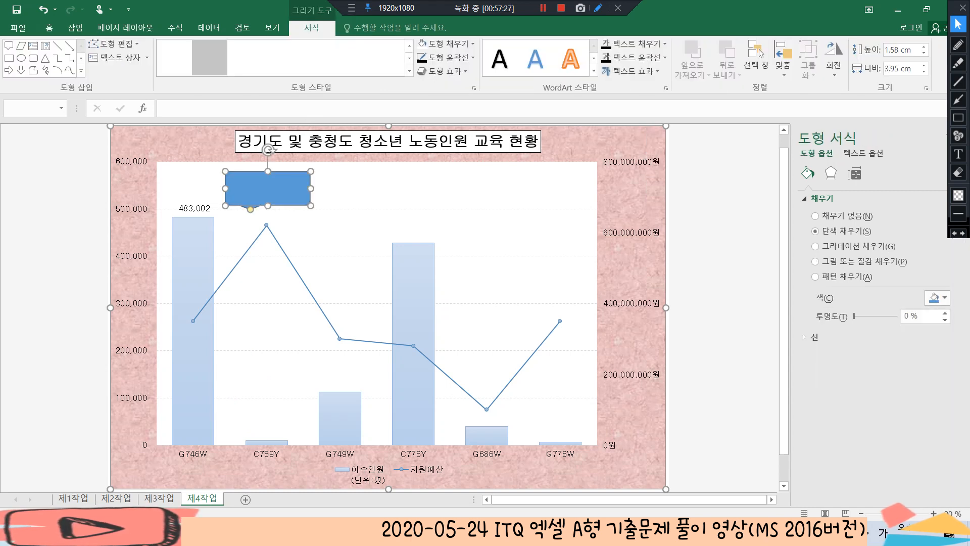
left_click_drag(250, 207, 208, 201)
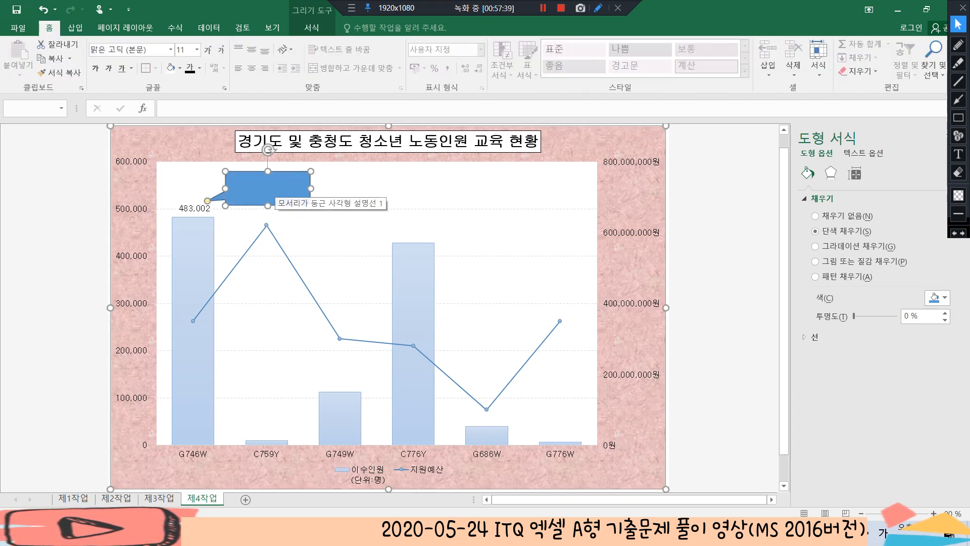
Enter the text "최다 이수인원" in the rounded rectangular callout
right_click(268, 182)
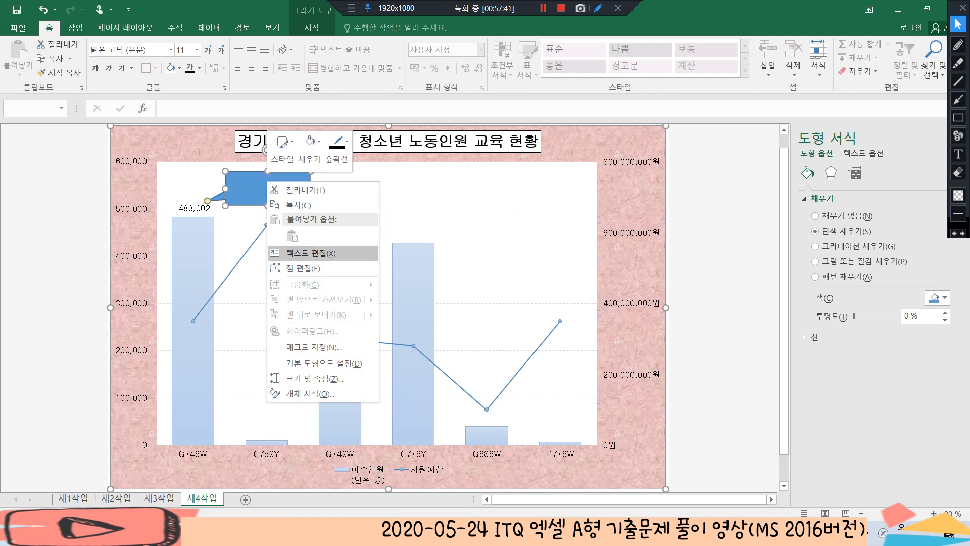
left_click(303, 253)
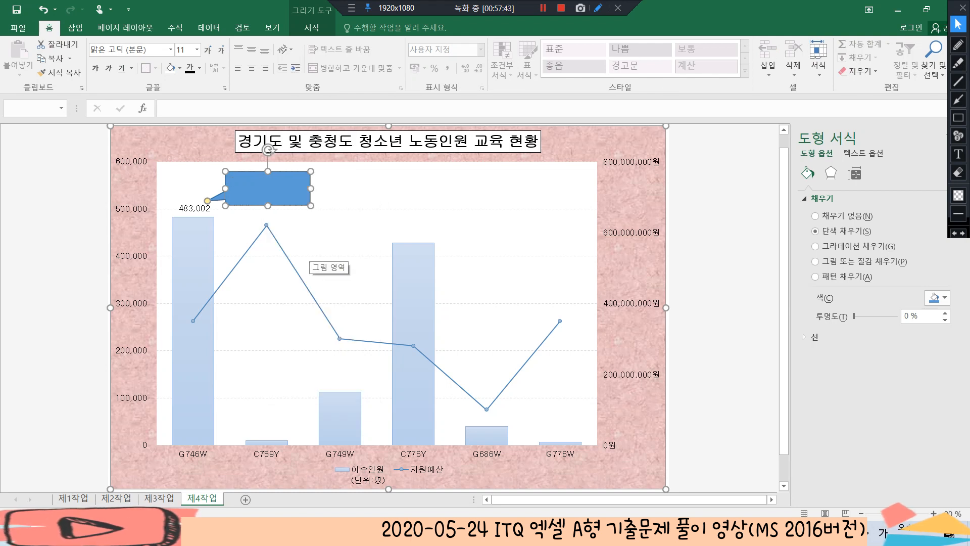
type("최다 이수인원")
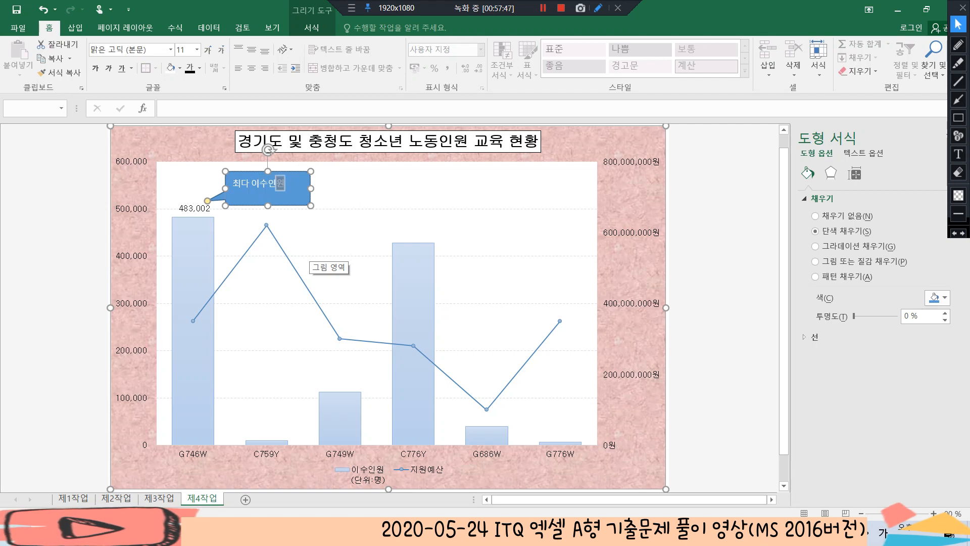
Centre the callout text horizontally and vertically and make its font colour black
key("ctrl+a")
left_click(251, 68)
left_click(251, 49)
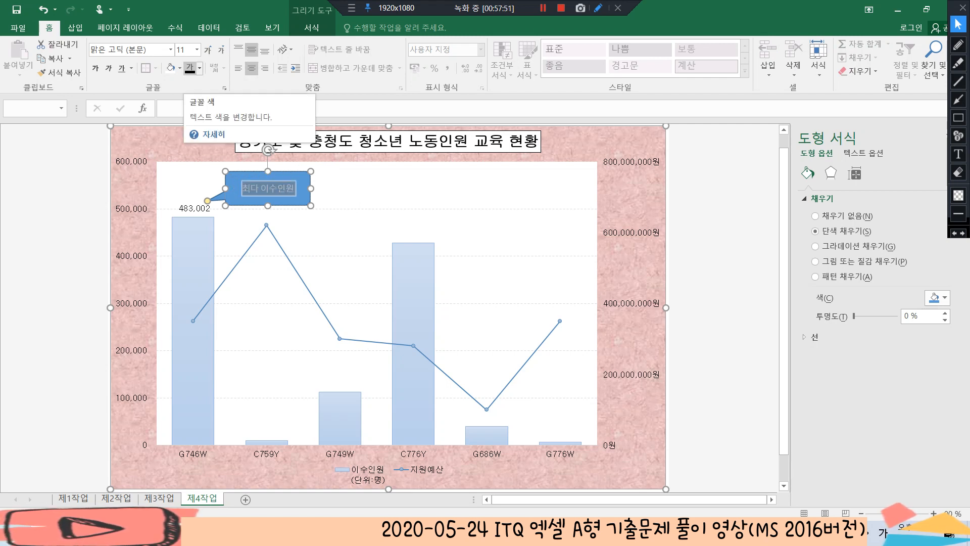
left_click(190, 68)
Set the callout's shape fill to 채우기 없음
left_click(275, 189)
left_click(311, 28)
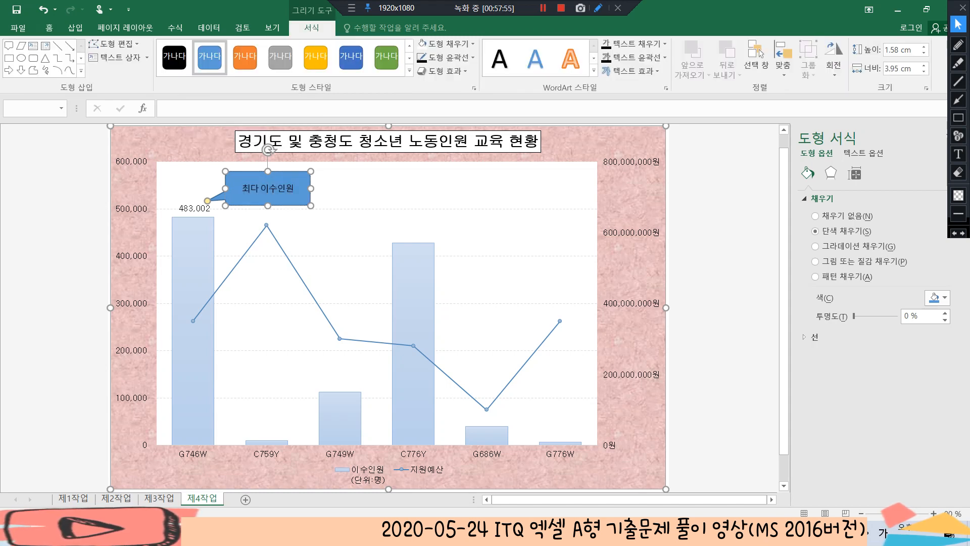
left_click(473, 44)
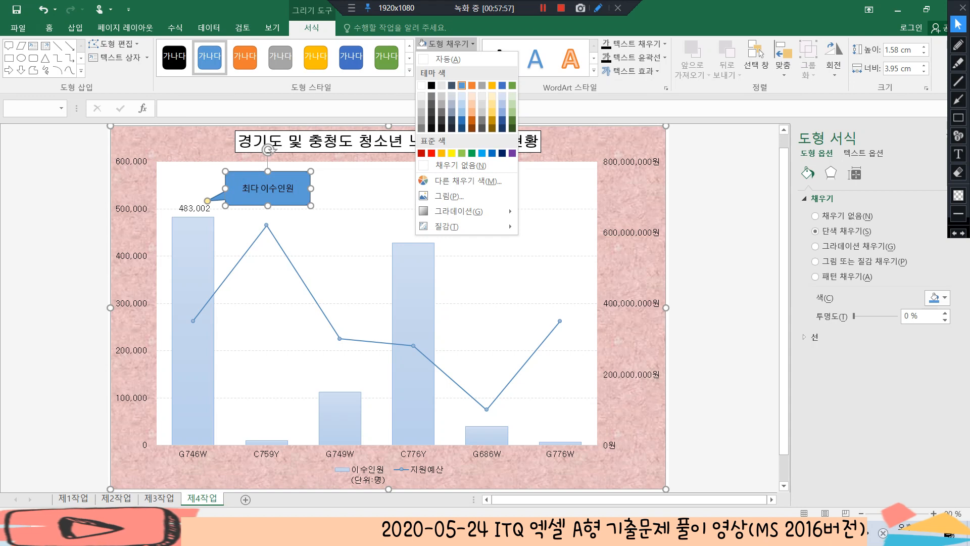
left_click(461, 166)
left_click(723, 228)
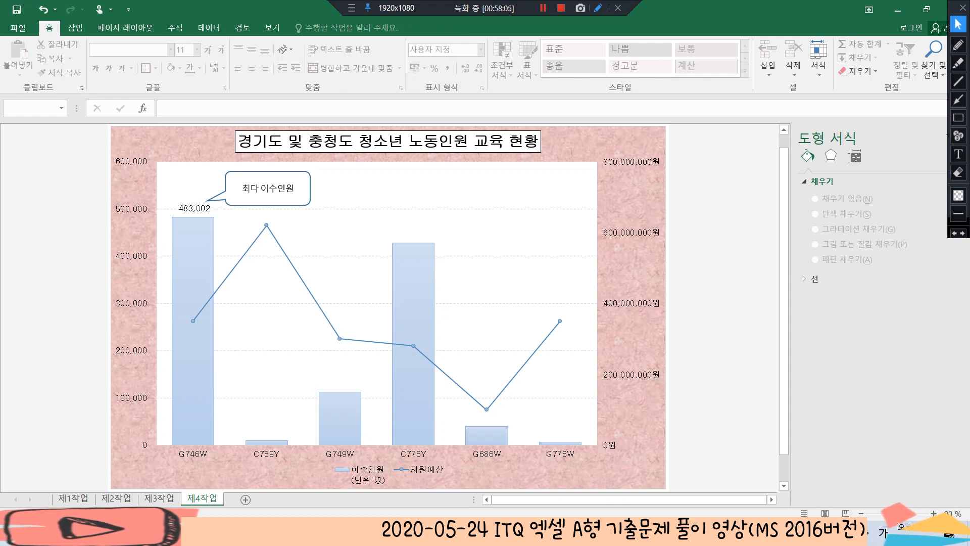
Edit the 지원예산 series in the chart's data source and set its series name to the text 지원예산
left_click(407, 475)
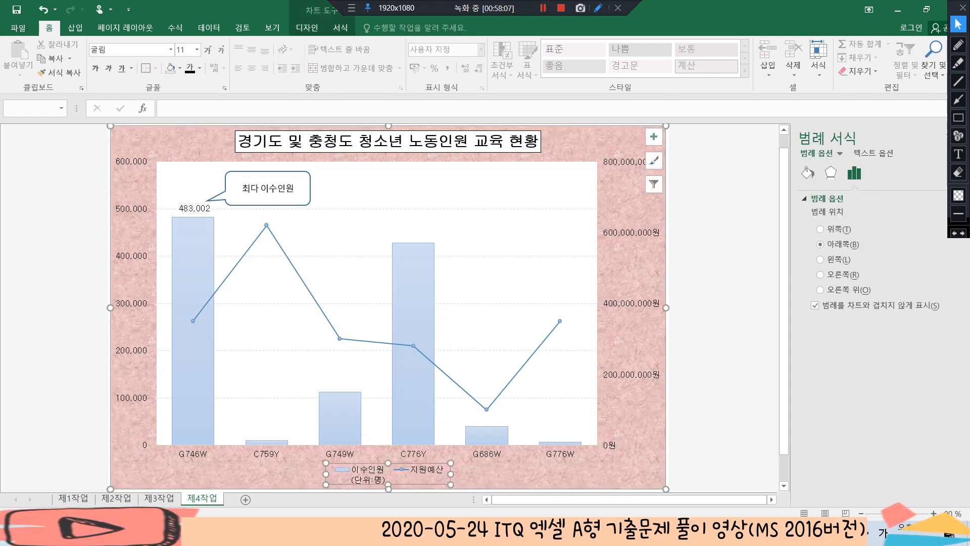
right_click(408, 471)
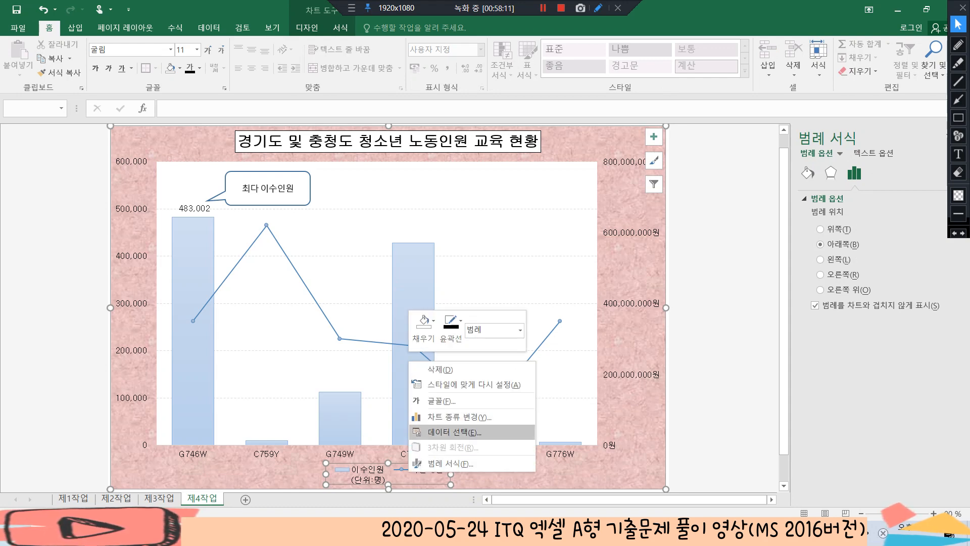
left_click(453, 432)
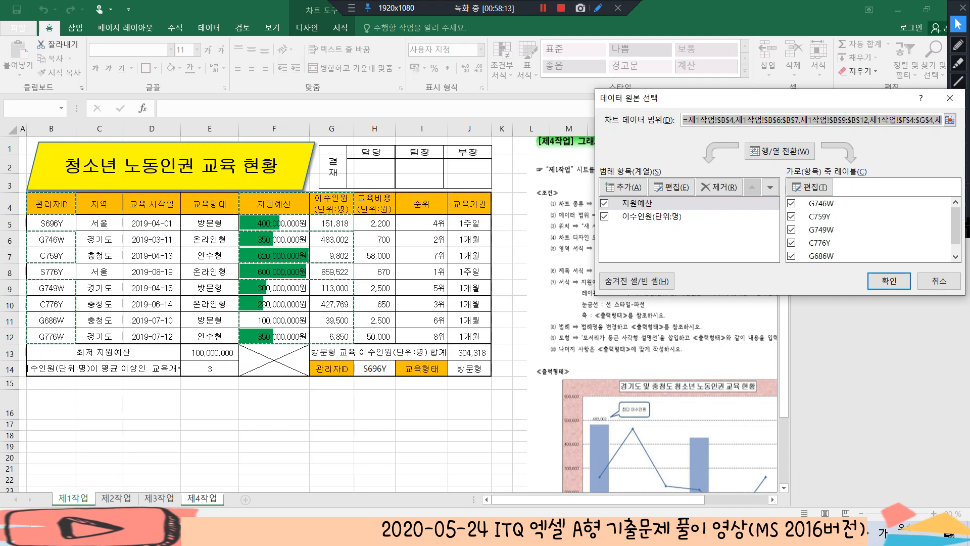
left_click(637, 204)
left_click(671, 186)
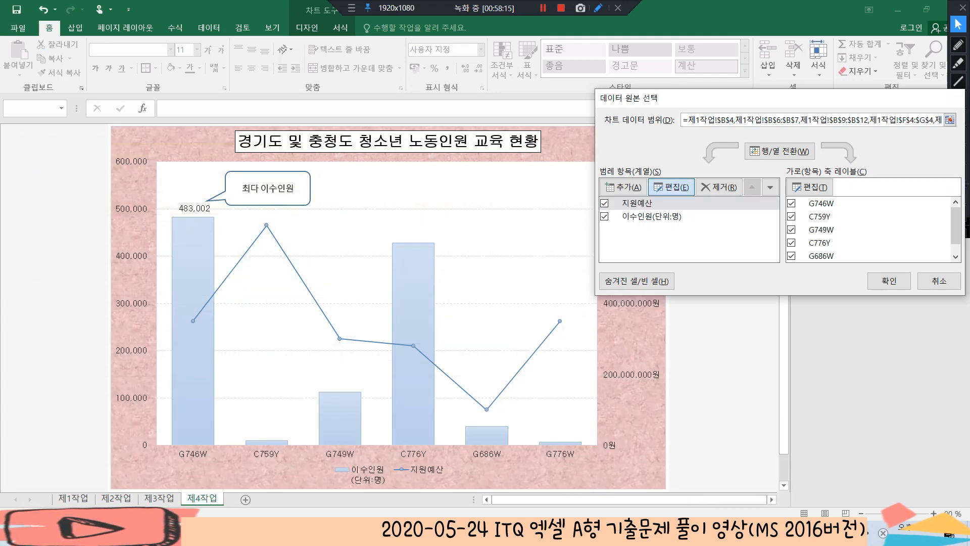
type("지원예산")
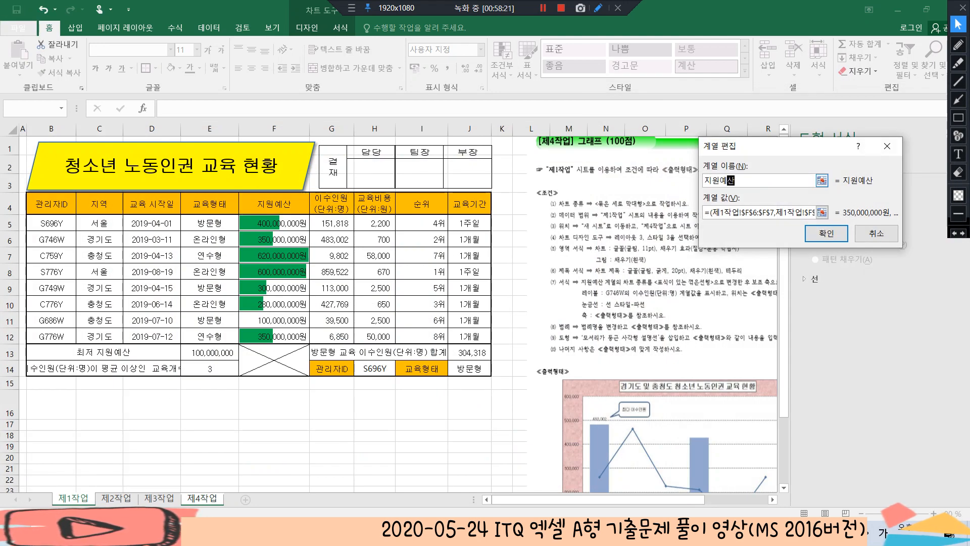
left_click(825, 234)
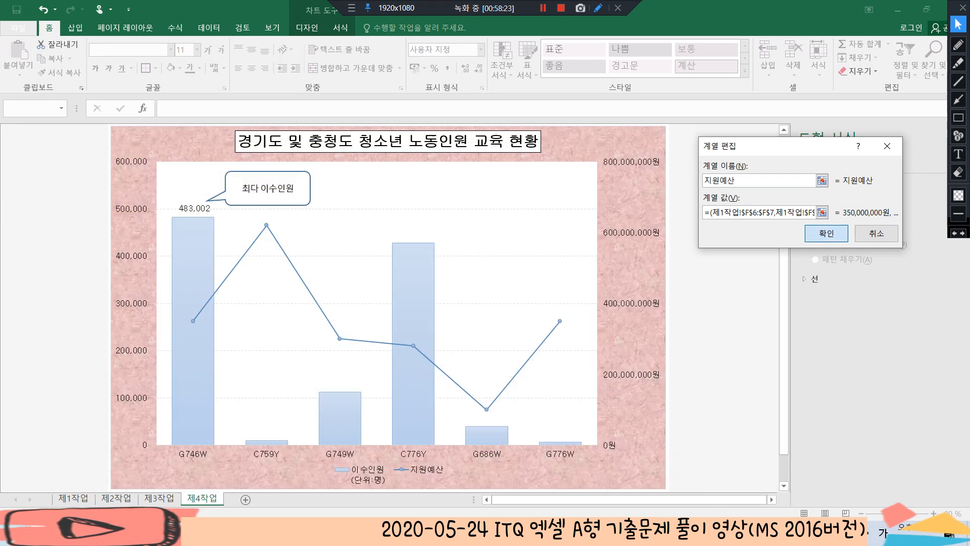
Set the name of the 이수인원 series to the text 이수인원(단위:명) in the chart's data source and apply the changes
left_click(652, 216)
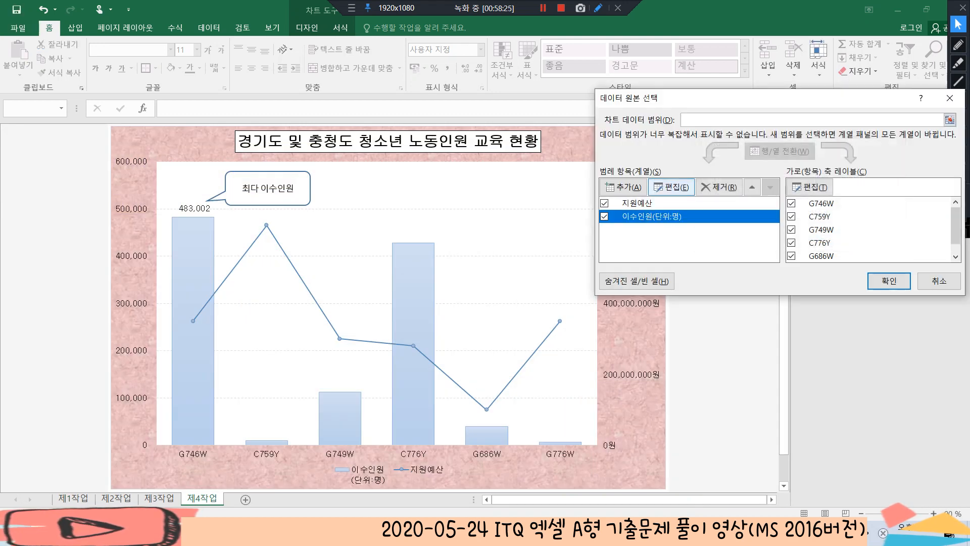
left_click(671, 187)
type("이수이")
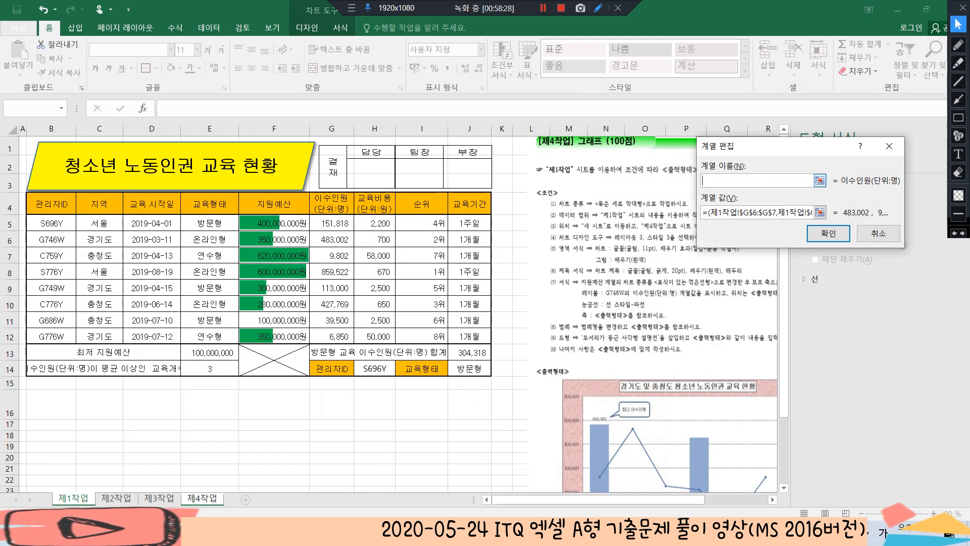
type("인원(단위:명)")
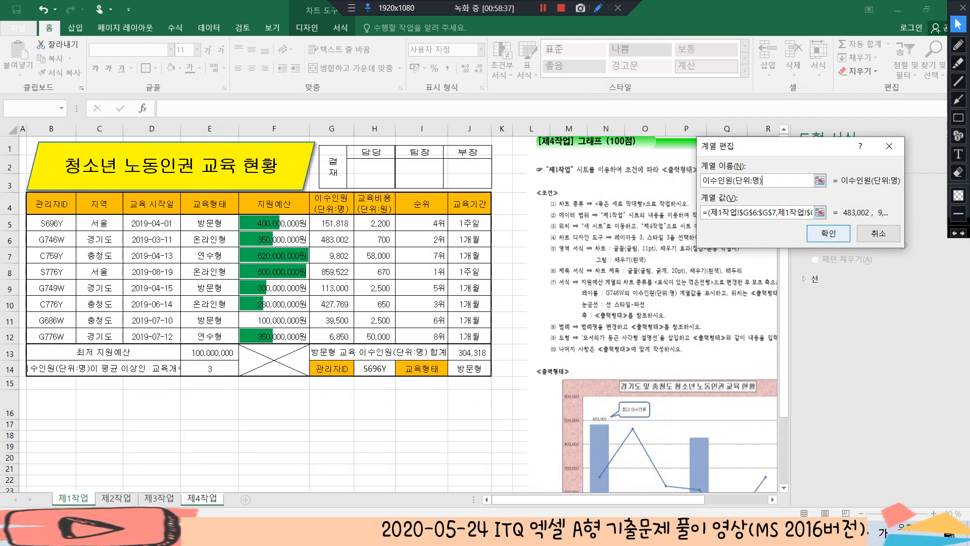
left_click(829, 233)
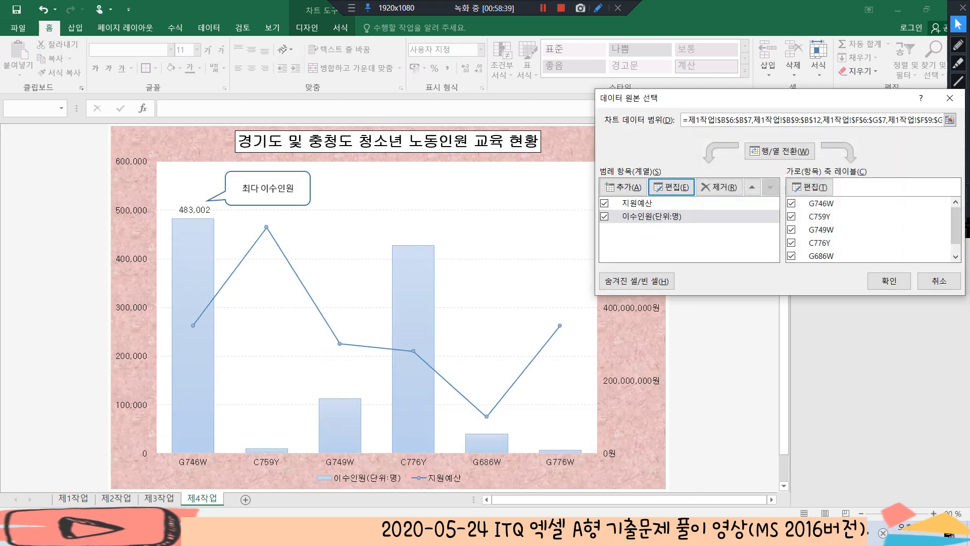
left_click(889, 281)
left_click(722, 282)
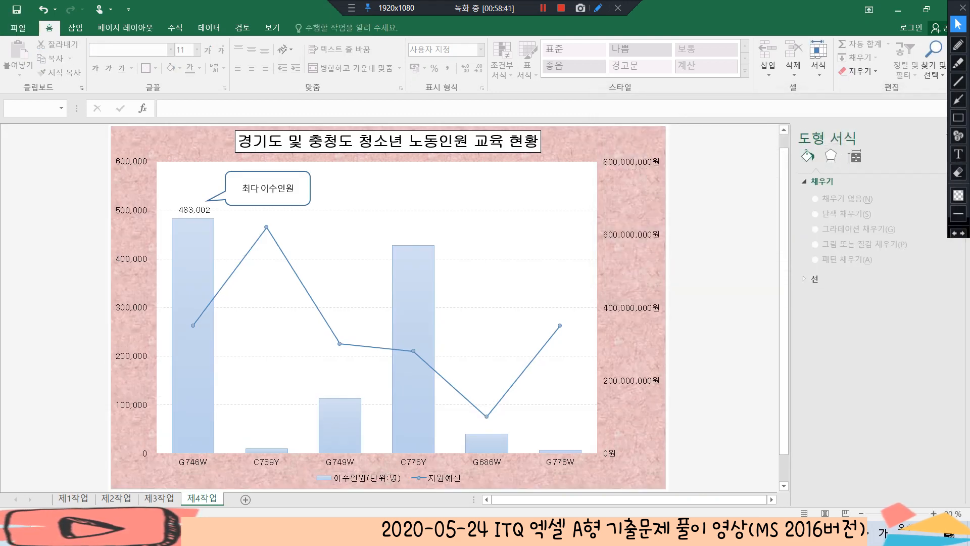
Check the finished 제4작업 chart against the required output on the 제1작업 sheet and save the workbook
scroll(723, 283, "down", 1)
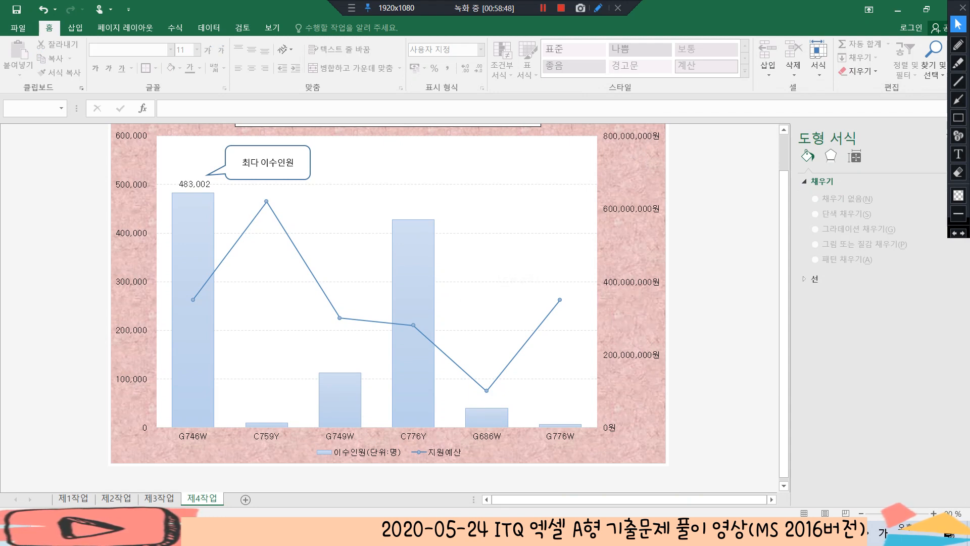
scroll(409, 323, "up", 1)
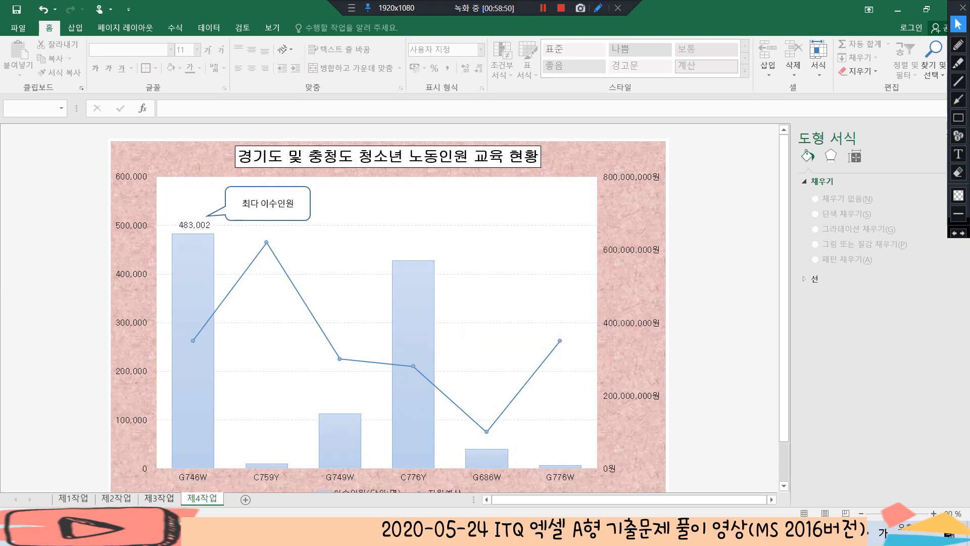
key("ctrl+Page_Up")
key("ctrl+Page_Up")
key("ctrl+Page_Up")
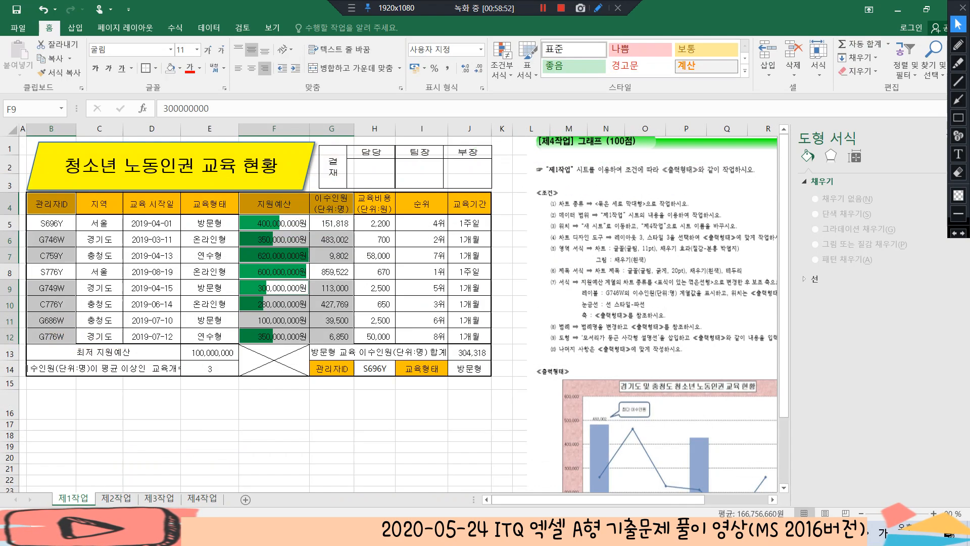
key("ctrl+Page_Down")
key("ctrl+Page_Down")
key("ctrl+Page_Down")
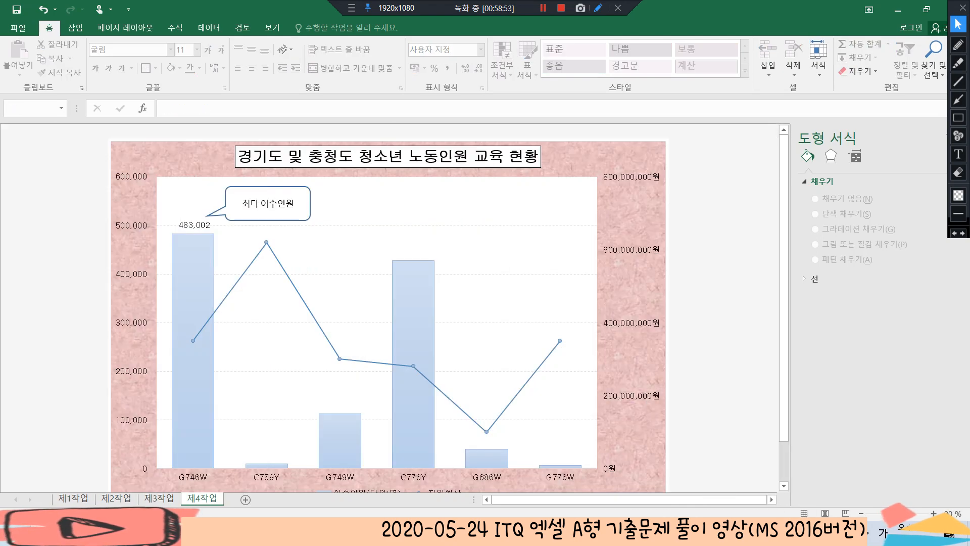
left_click(17, 10)
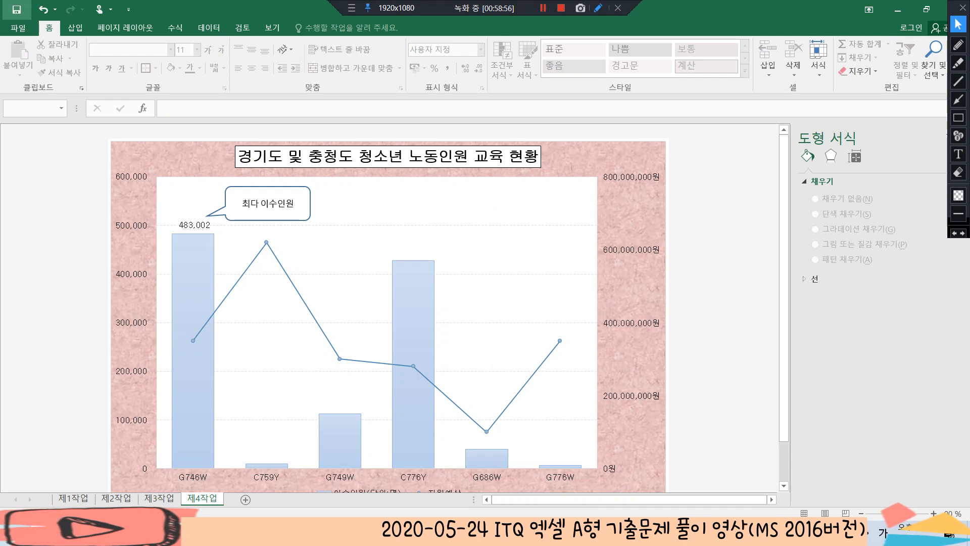